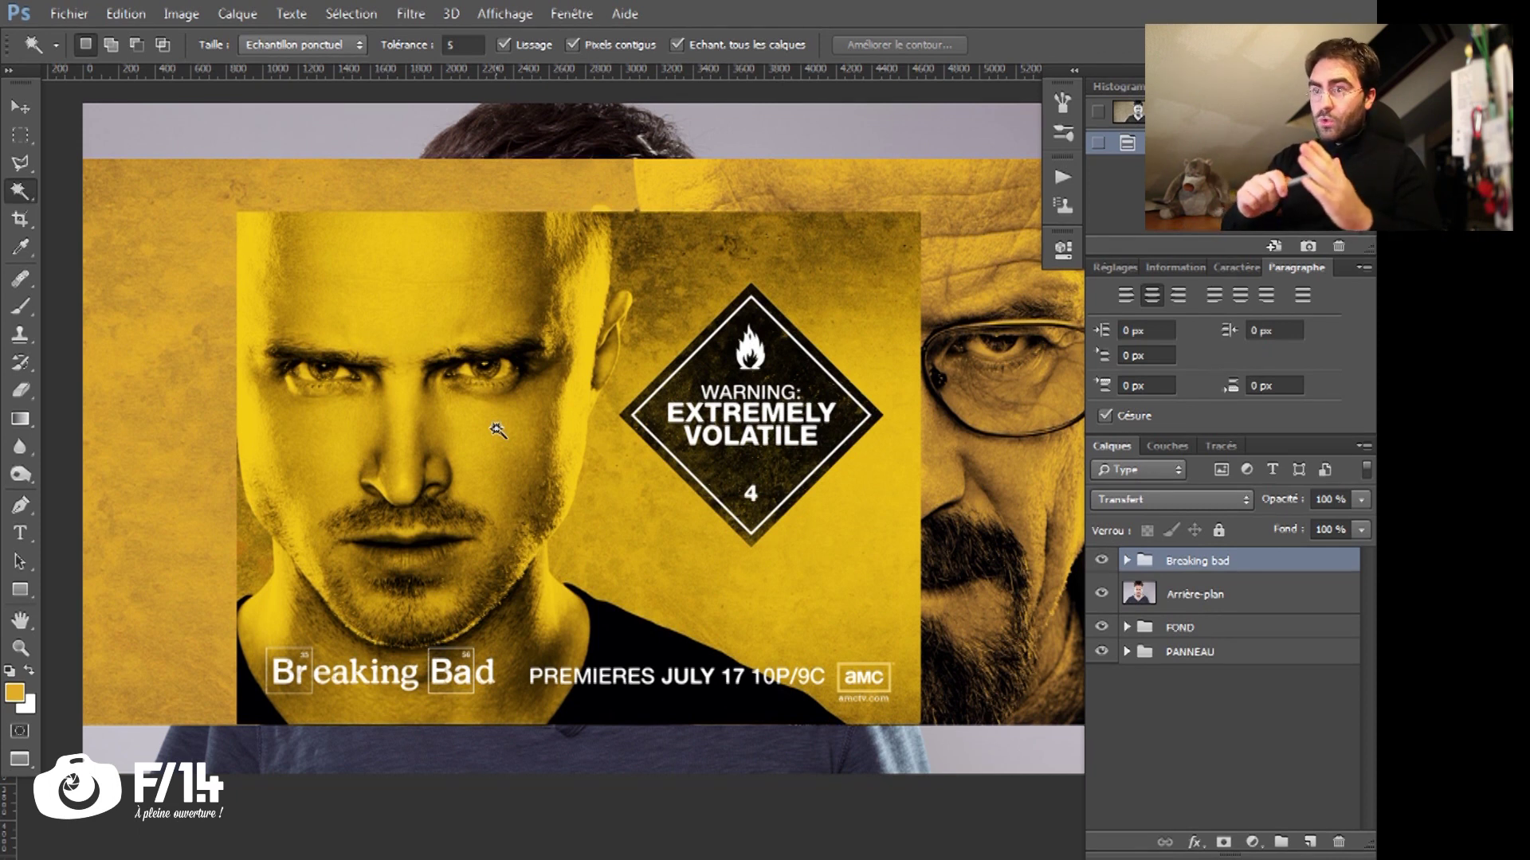
Step: View the reference posters in the Breaking bad group, hiding Calque 9 to see the one beneath, and hide the whole group
{"action": "key", "text": "v"}
{"action": "scroll", "coordinate": [672, 538], "scroll_direction": "right", "scroll_amount": 1}
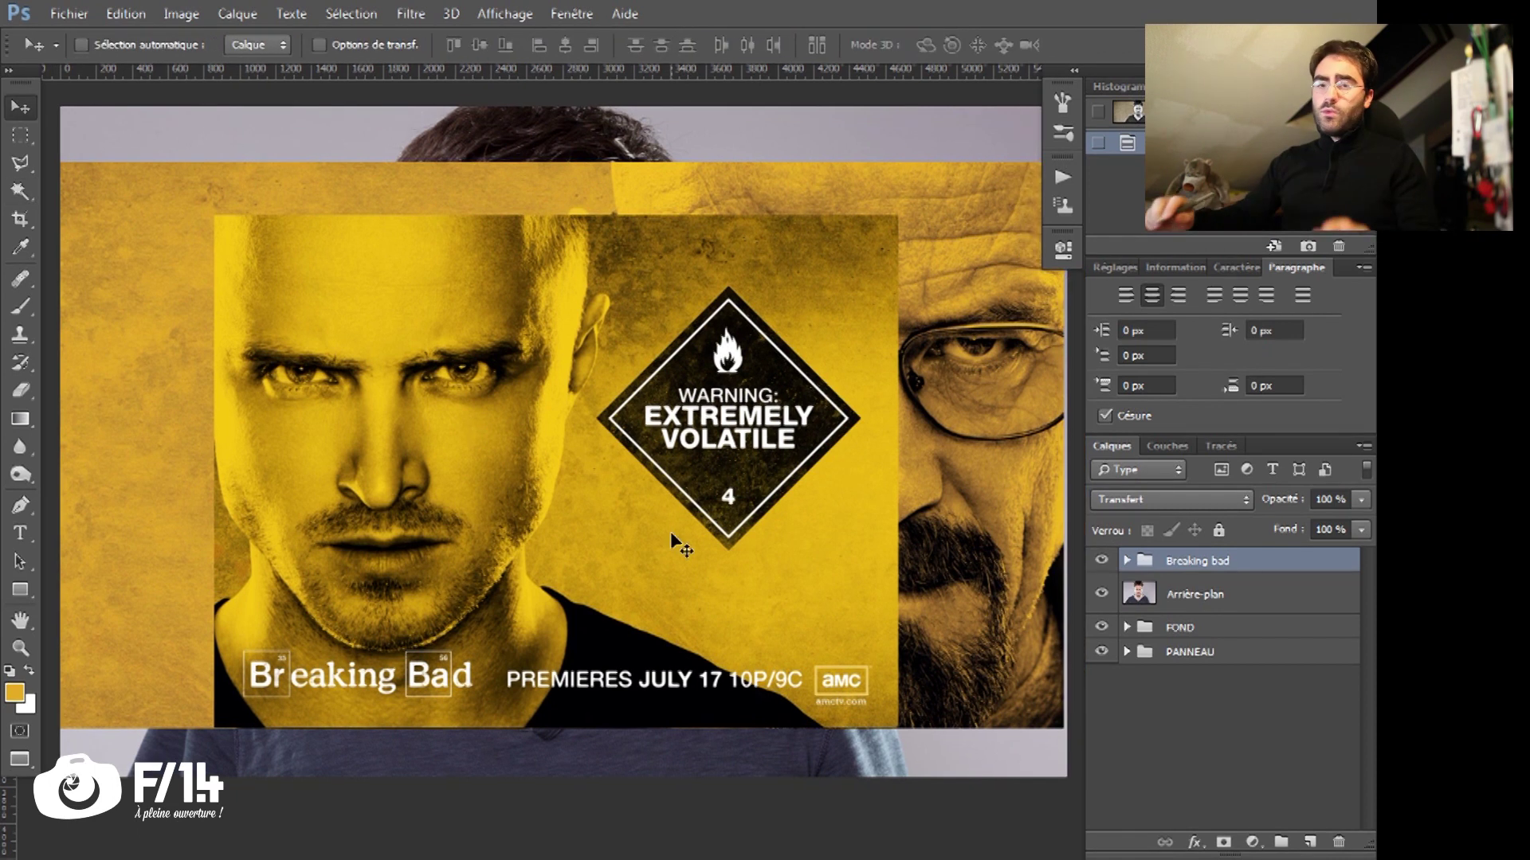
{"action": "left_click_drag", "start_coordinate": [582, 589], "coordinate": [574, 589]}
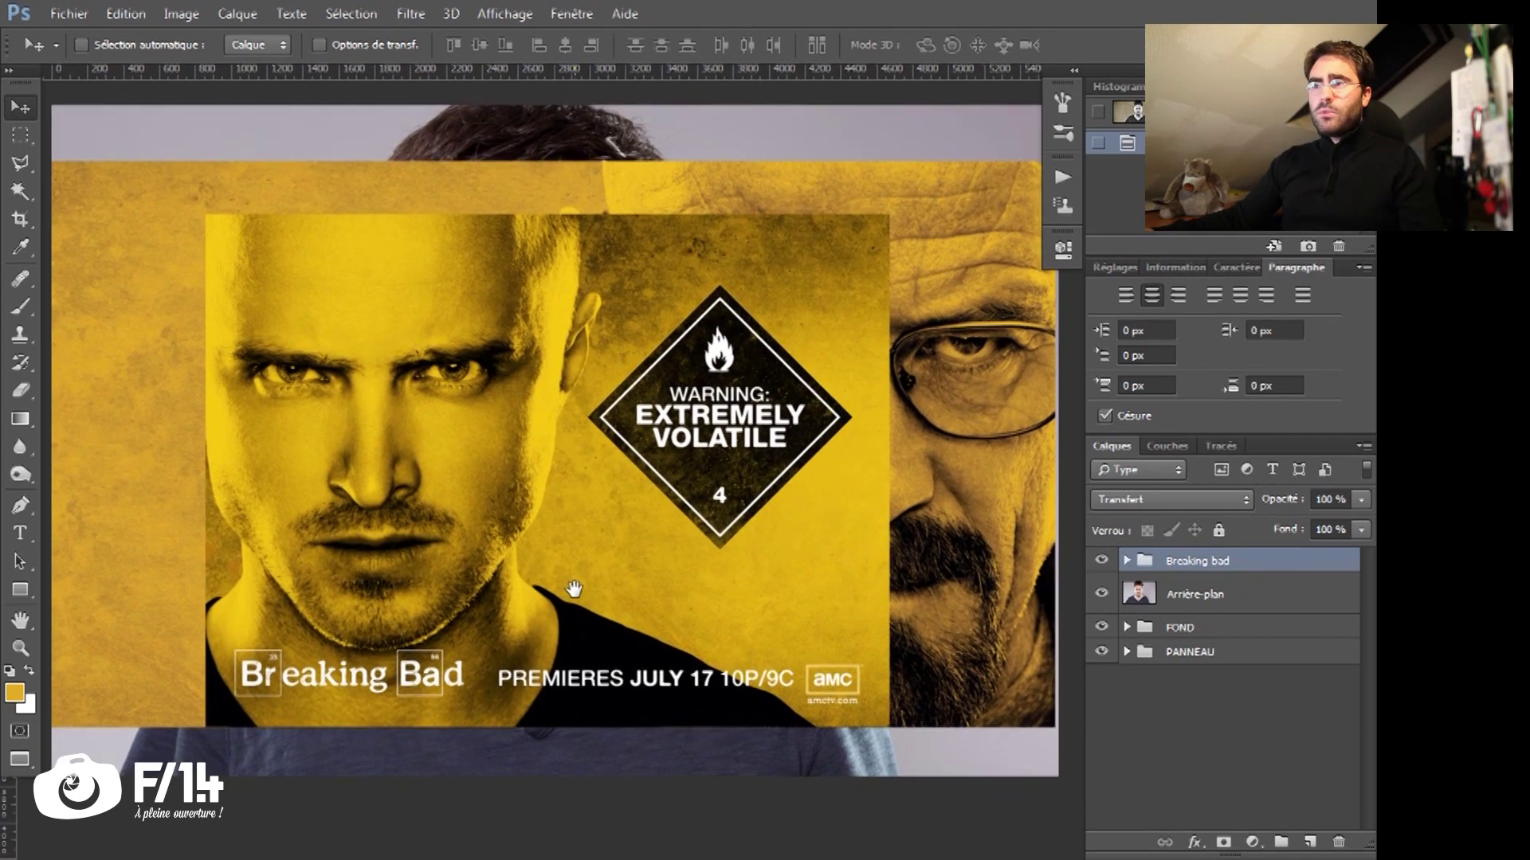
{"action": "left_click", "coordinate": [1127, 560]}
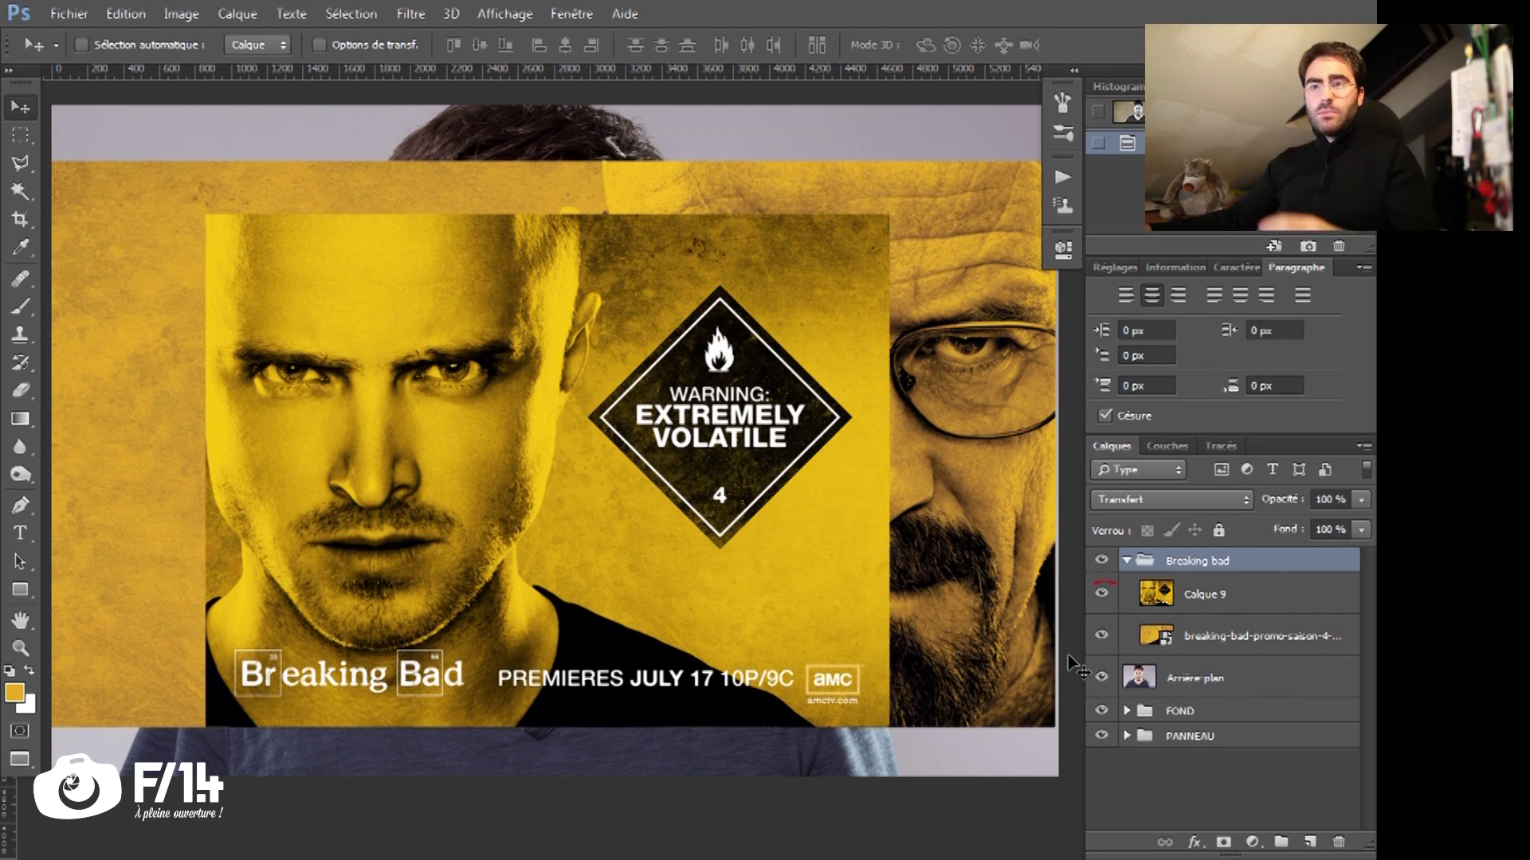
{"action": "left_click", "coordinate": [1117, 601]}
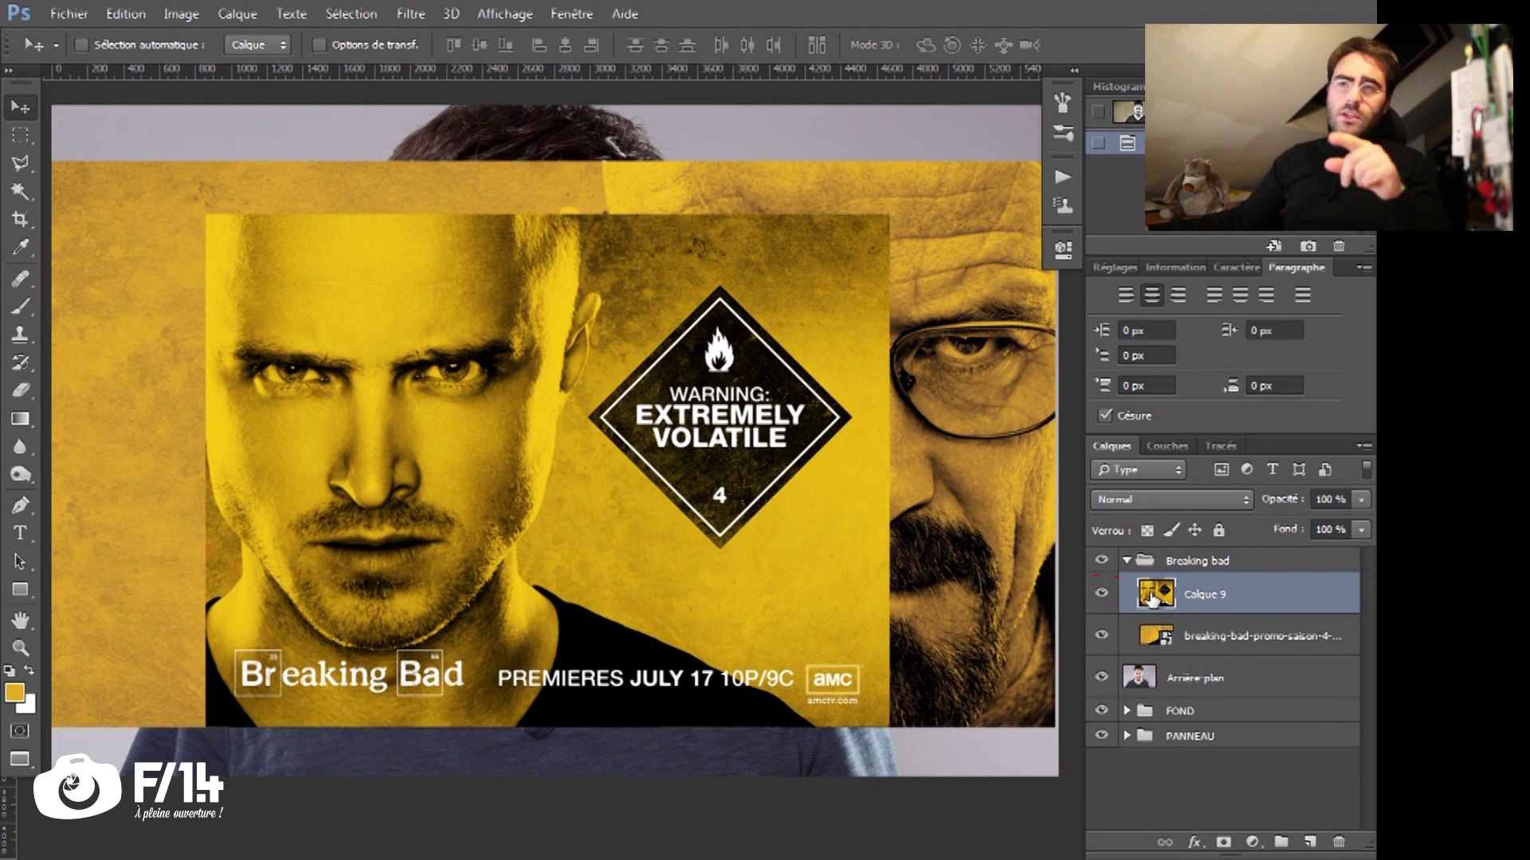
{"action": "left_click", "coordinate": [1101, 596]}
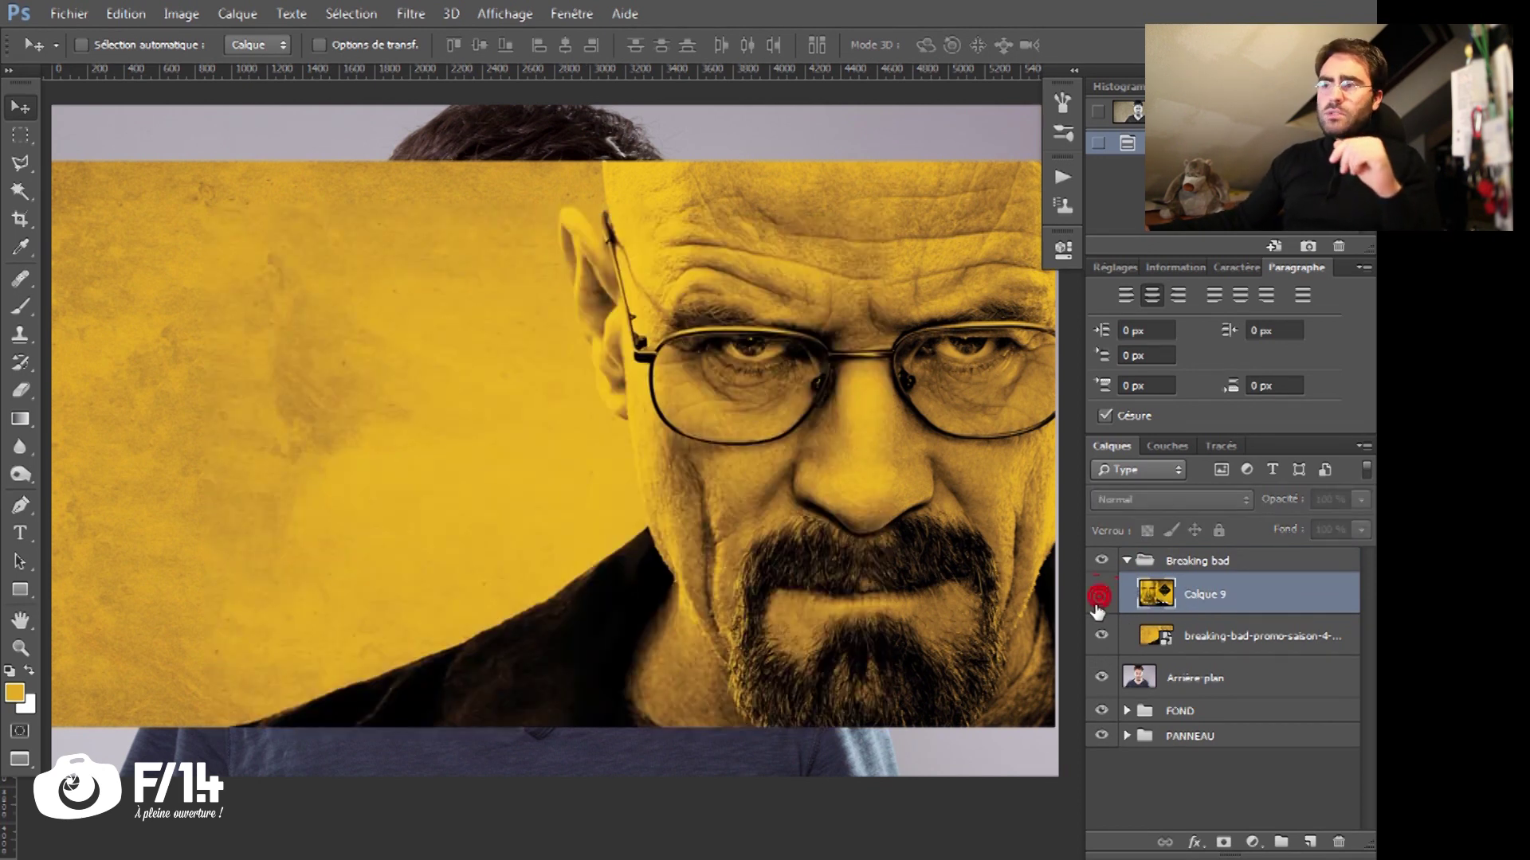
{"action": "left_click", "coordinate": [1100, 594]}
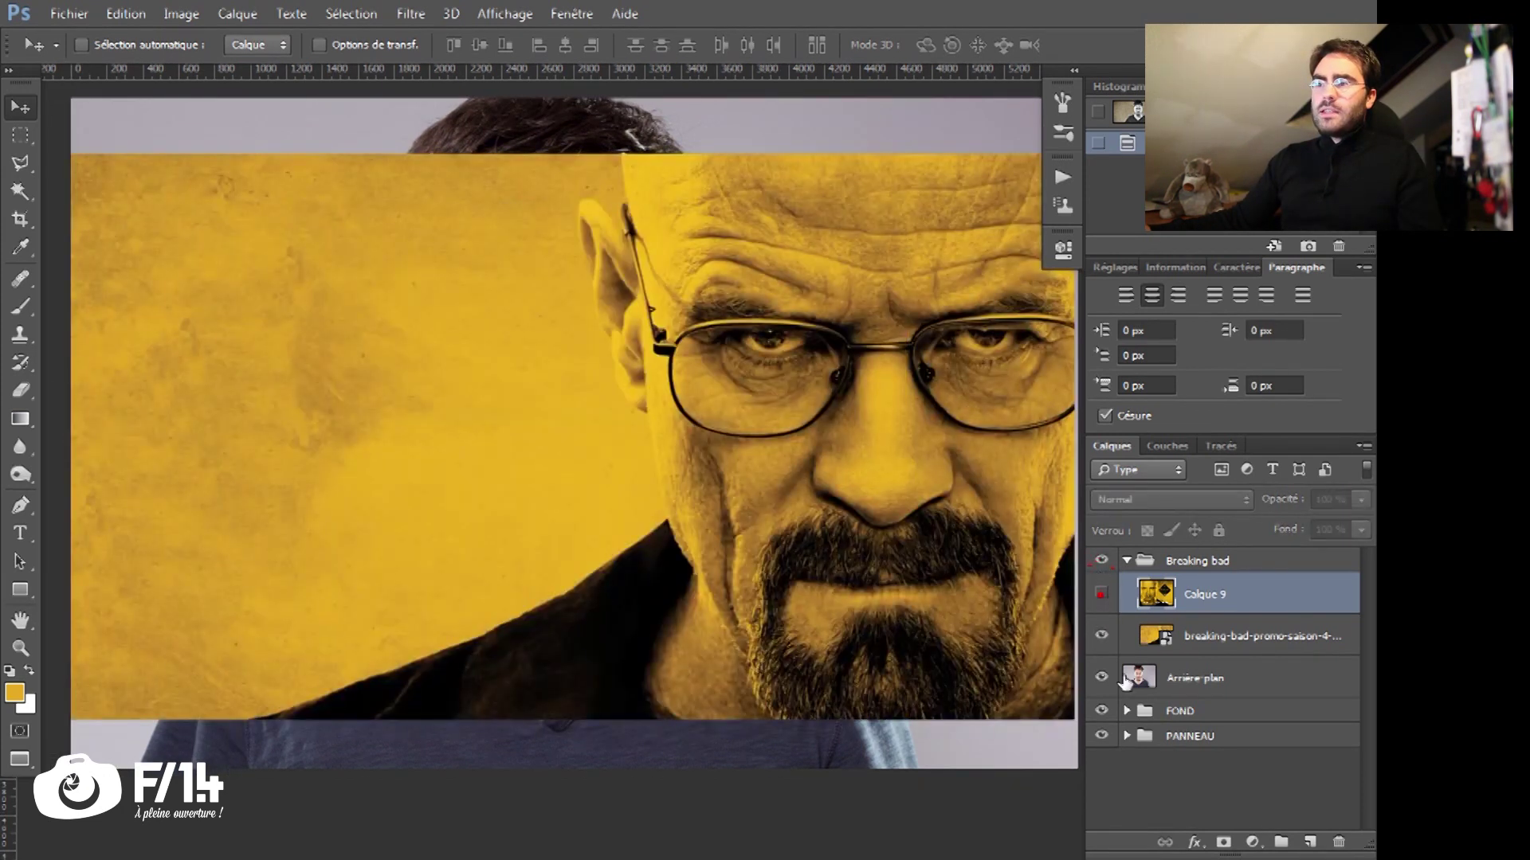
{"action": "left_click_drag", "start_coordinate": [715, 574], "coordinate": [631, 594]}
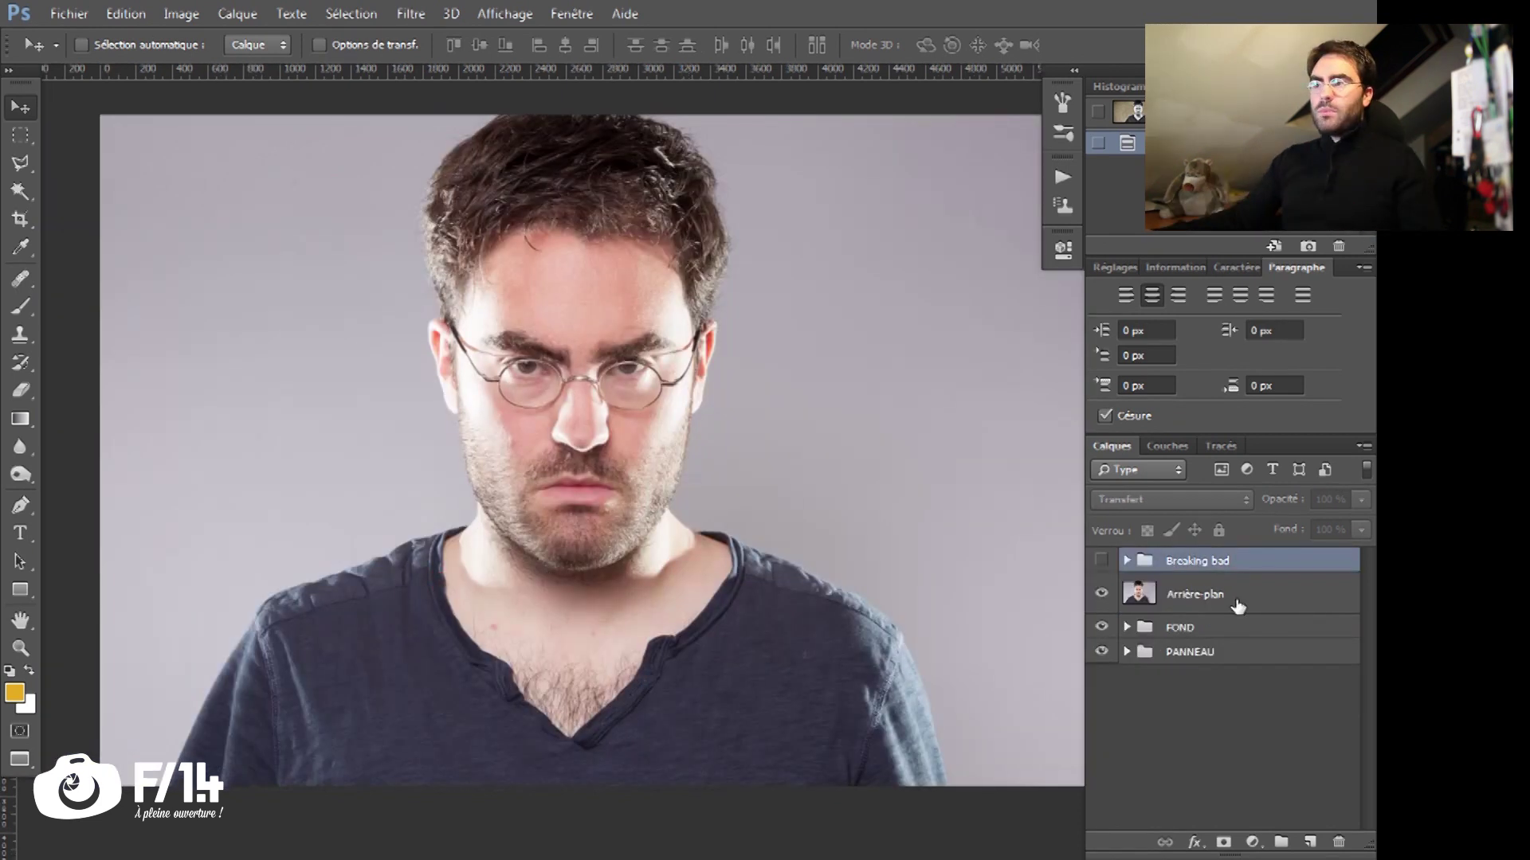
Step: Rename the Arrière-plan layer as PERSO and duplicate it
{"action": "left_click", "coordinate": [1214, 607]}
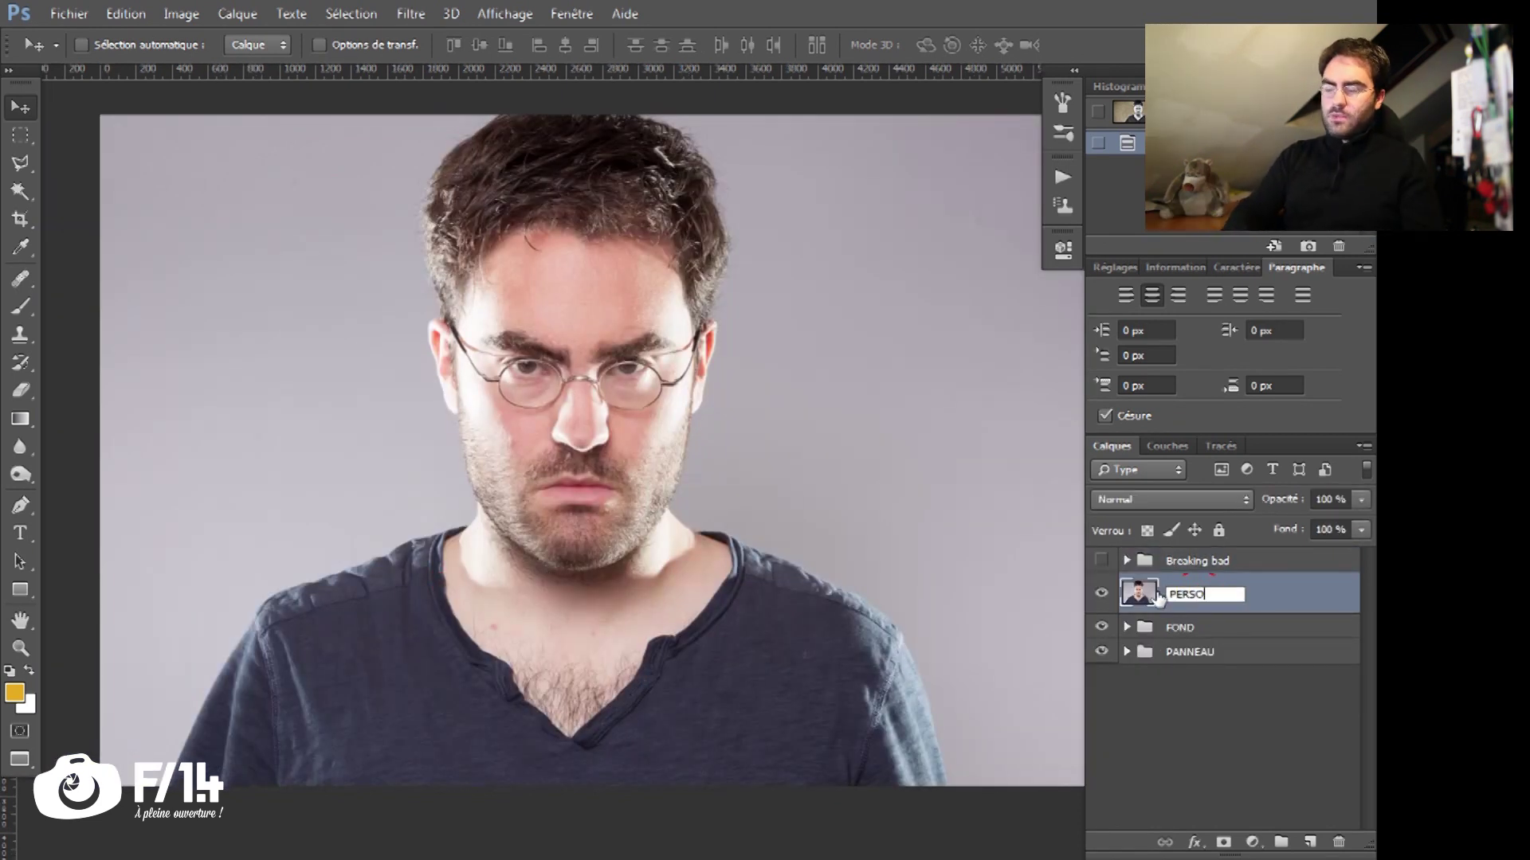
{"action": "key", "text": "Return"}
{"action": "key", "text": "ctrl+j"}
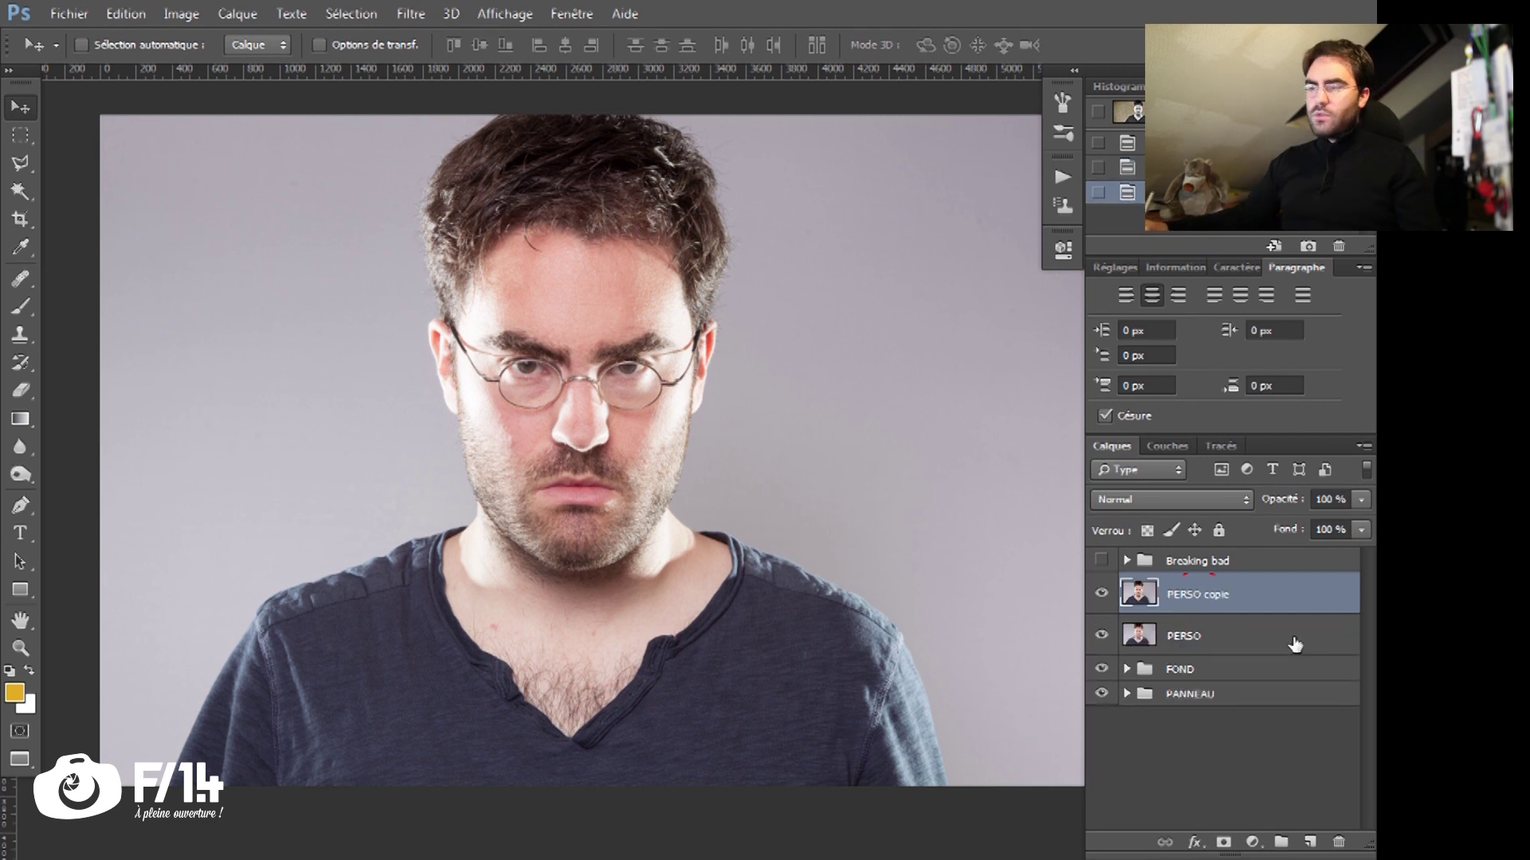
Step: Rename the original portrait layer as PERSO - origine and its copy as PERSO modif
{"action": "double_click", "coordinate": [1187, 635]}
{"action": "type", "text": "- orig"}
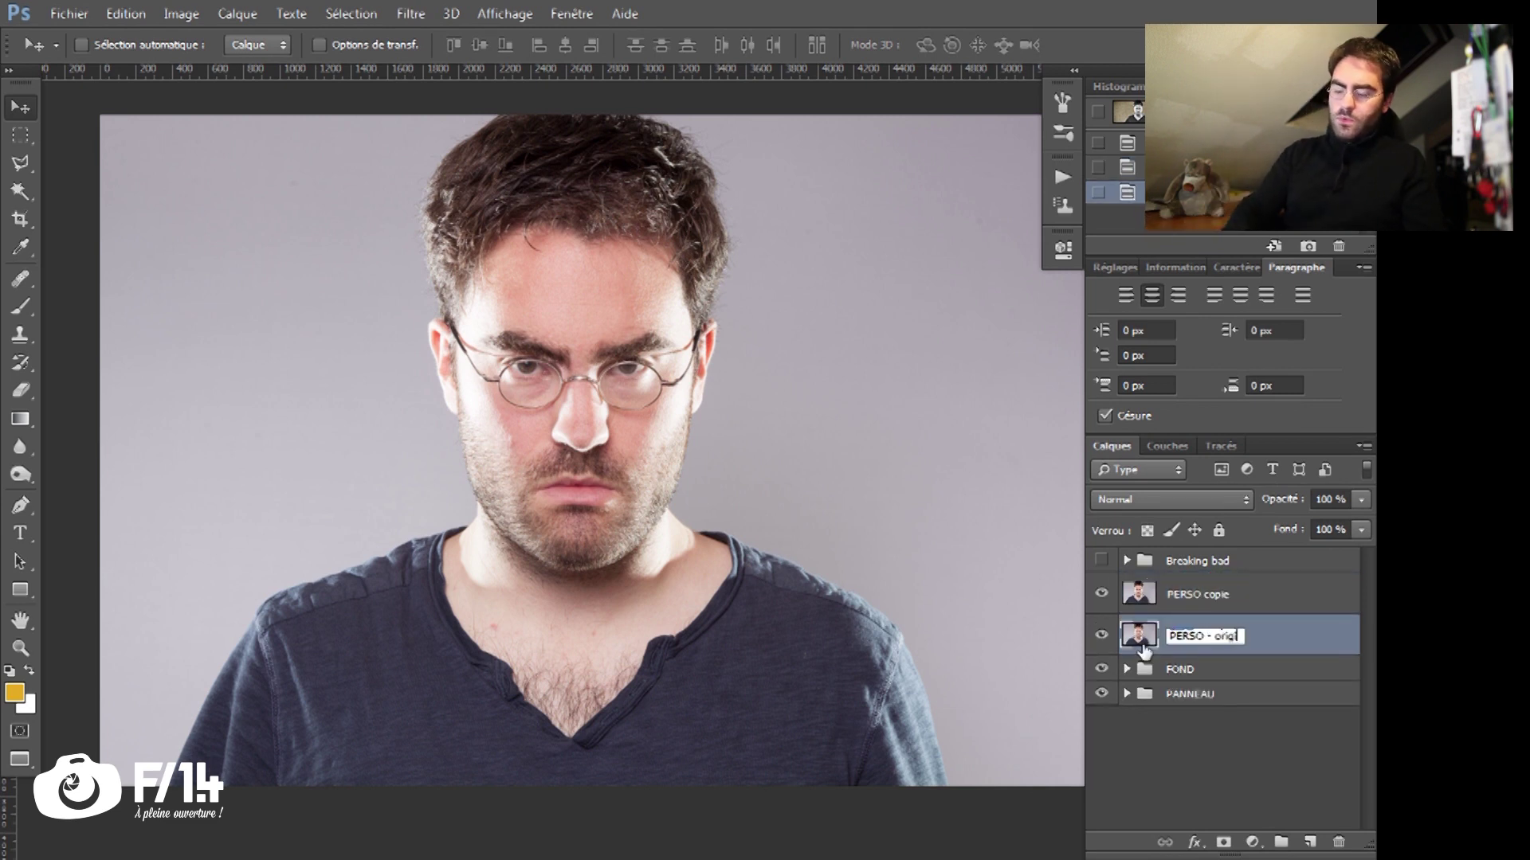
{"action": "type", "text": "ine"}
{"action": "key", "text": "Return"}
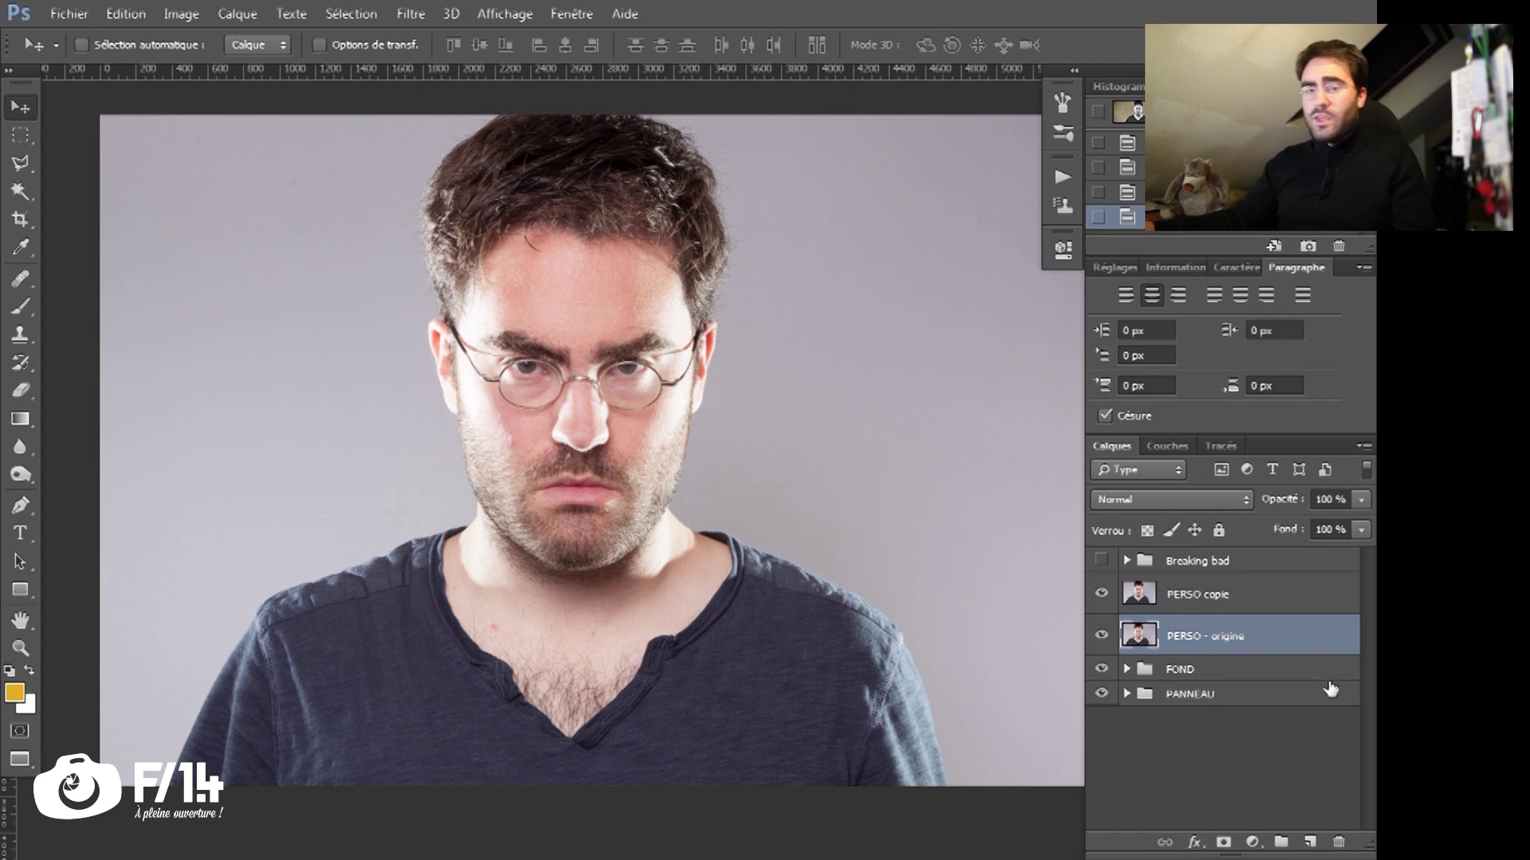
{"action": "left_click", "coordinate": [1207, 596]}
Step: Group the PERSO modif and PERSO - origine layers and name the group PERSO
{"action": "left_click", "coordinate": [1238, 633], "text": "shift"}
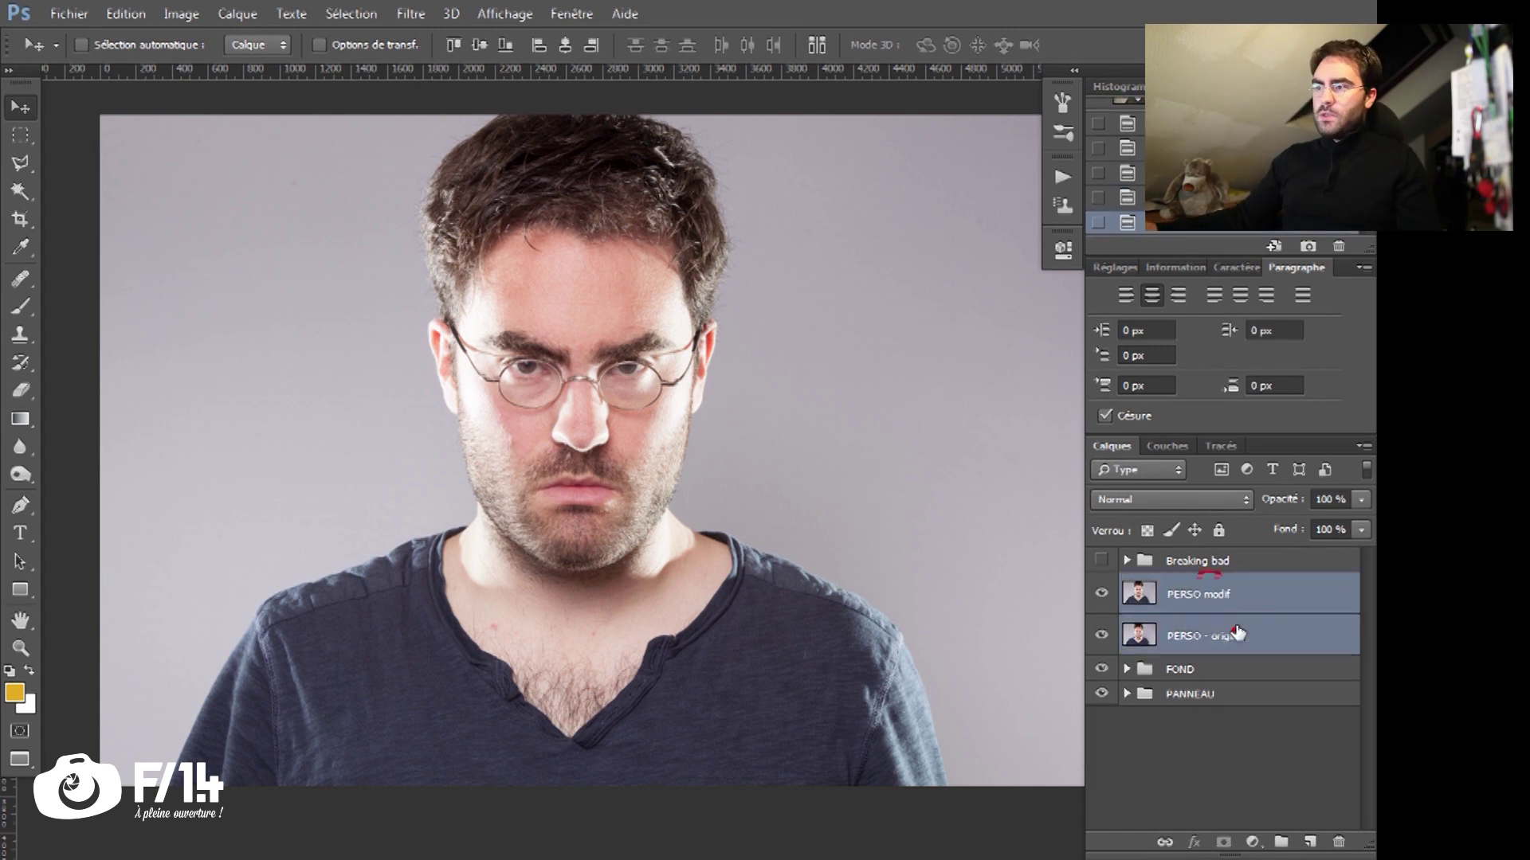
{"action": "key", "text": "ctrl+g"}
{"action": "double_click", "coordinate": [1183, 588]}
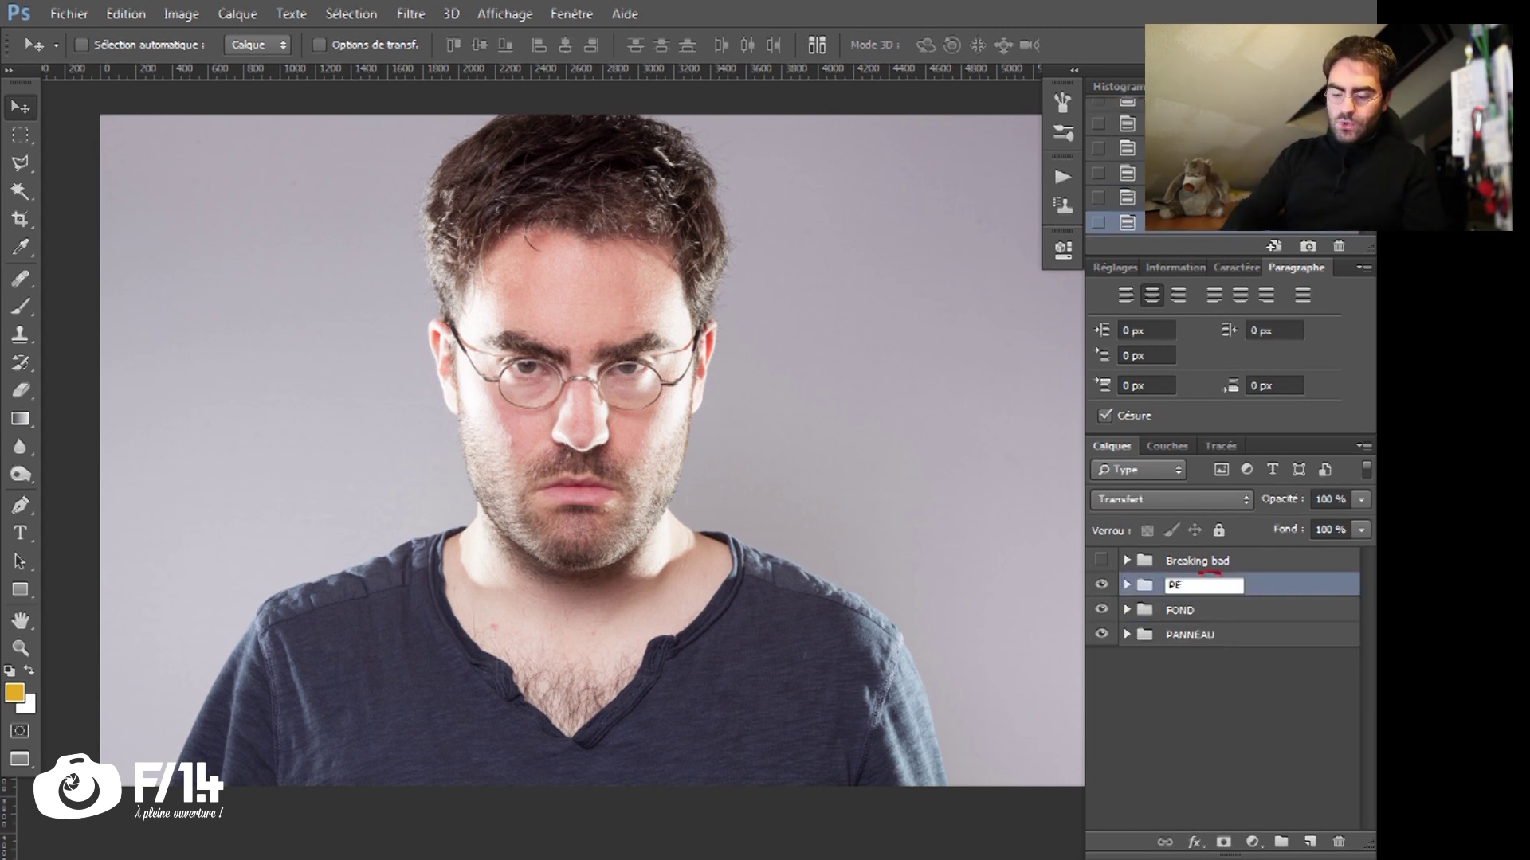
{"action": "type", "text": "PERSO"}
{"action": "key", "text": "Return"}
Step: Select the PERSO modif layer inside the PERSO group and open the Fluidité filter on it
{"action": "left_click", "coordinate": [1127, 584]}
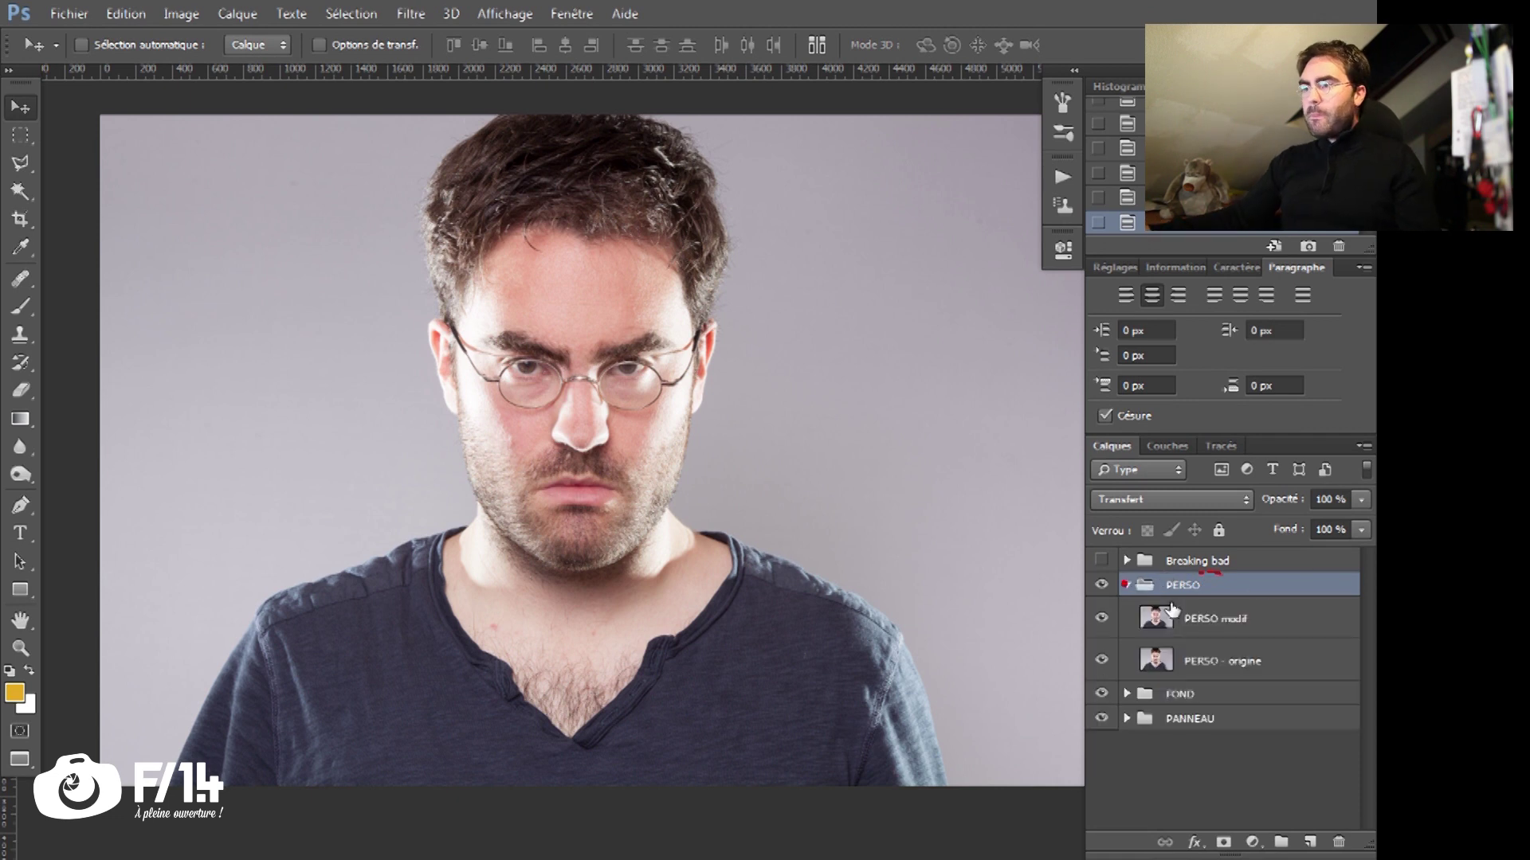
{"action": "left_click", "coordinate": [1176, 618]}
{"action": "left_click_drag", "start_coordinate": [380, 499], "coordinate": [388, 503]}
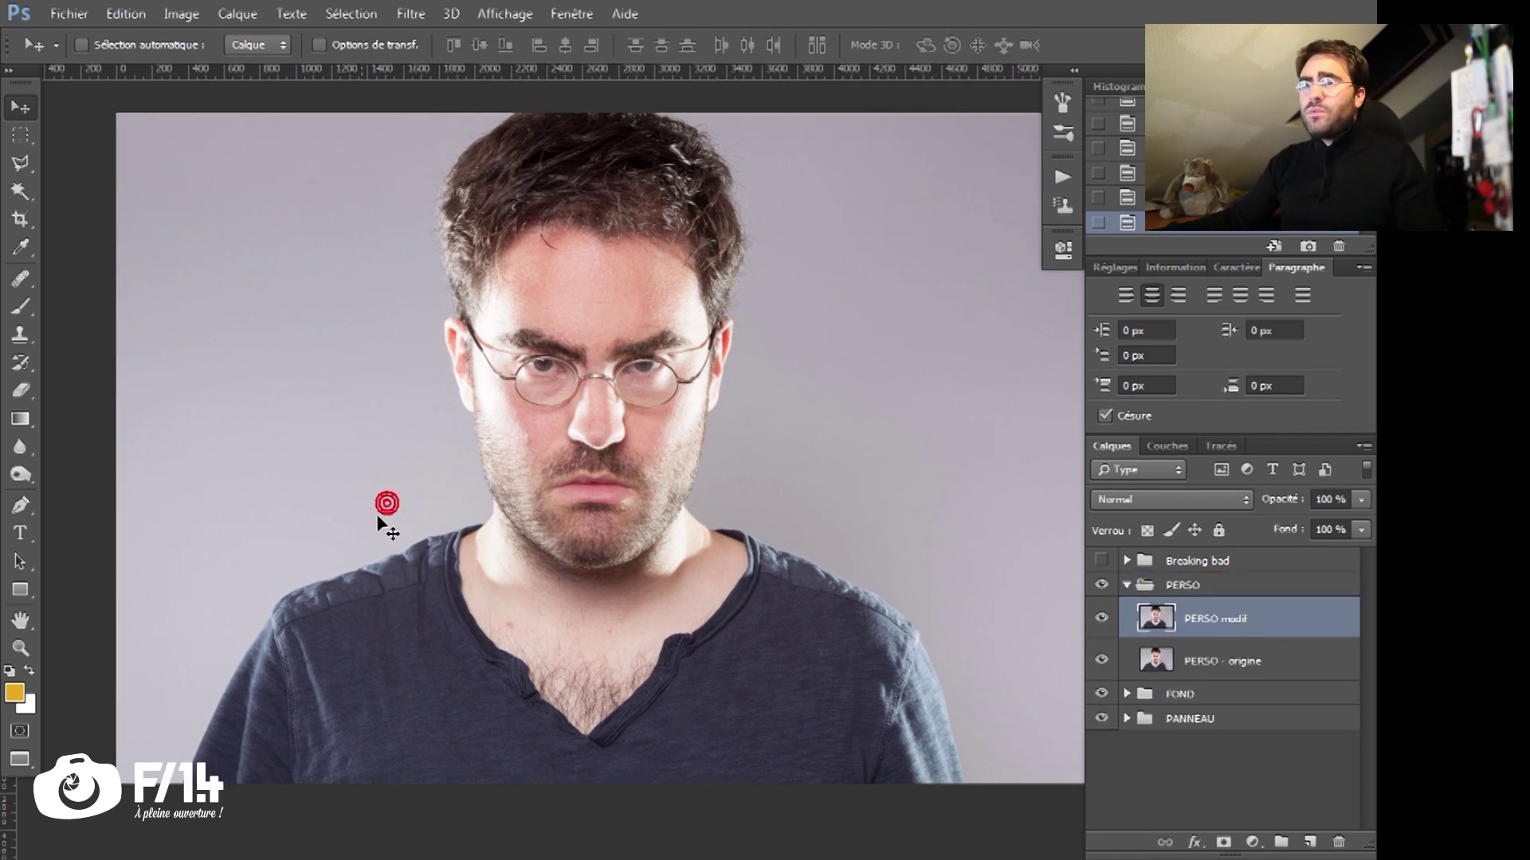
{"action": "mouse_move", "coordinate": [412, 563]}
{"action": "left_mouse_down"}
{"action": "mouse_move", "coordinate": [365, 560]}
{"action": "mouse_move", "coordinate": [421, 524]}
{"action": "left_mouse_up"}
{"action": "left_click", "coordinate": [1210, 607]}
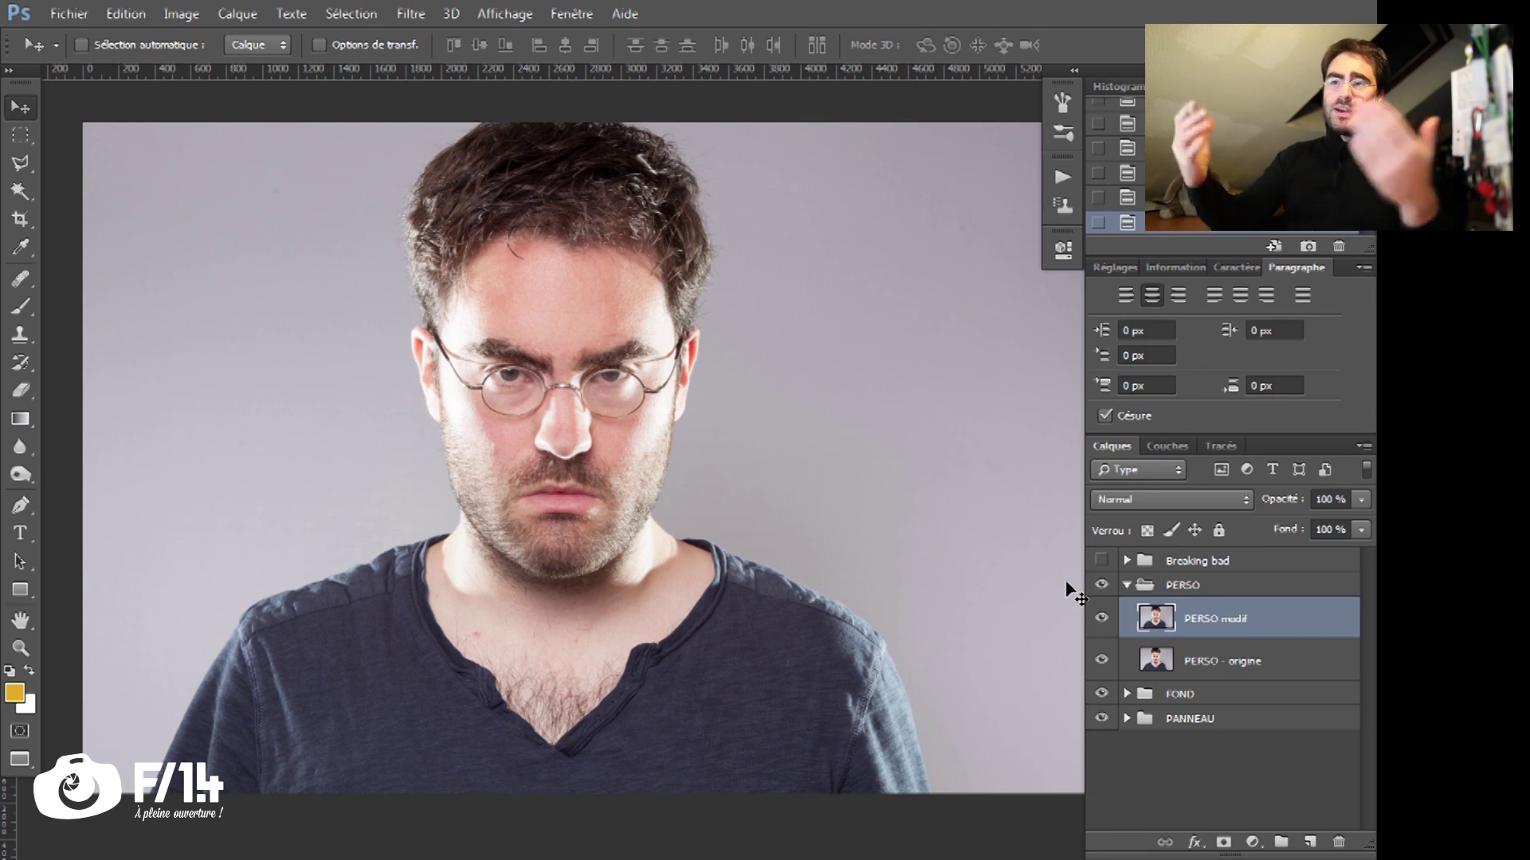
{"action": "mouse_move", "coordinate": [356, 539]}
{"action": "left_mouse_down"}
{"action": "mouse_move", "coordinate": [336, 544]}
{"action": "mouse_move", "coordinate": [334, 529]}
{"action": "mouse_move", "coordinate": [361, 529]}
{"action": "left_mouse_up"}
{"action": "key", "text": "z"}
{"action": "left_click", "coordinate": [488, 511]}
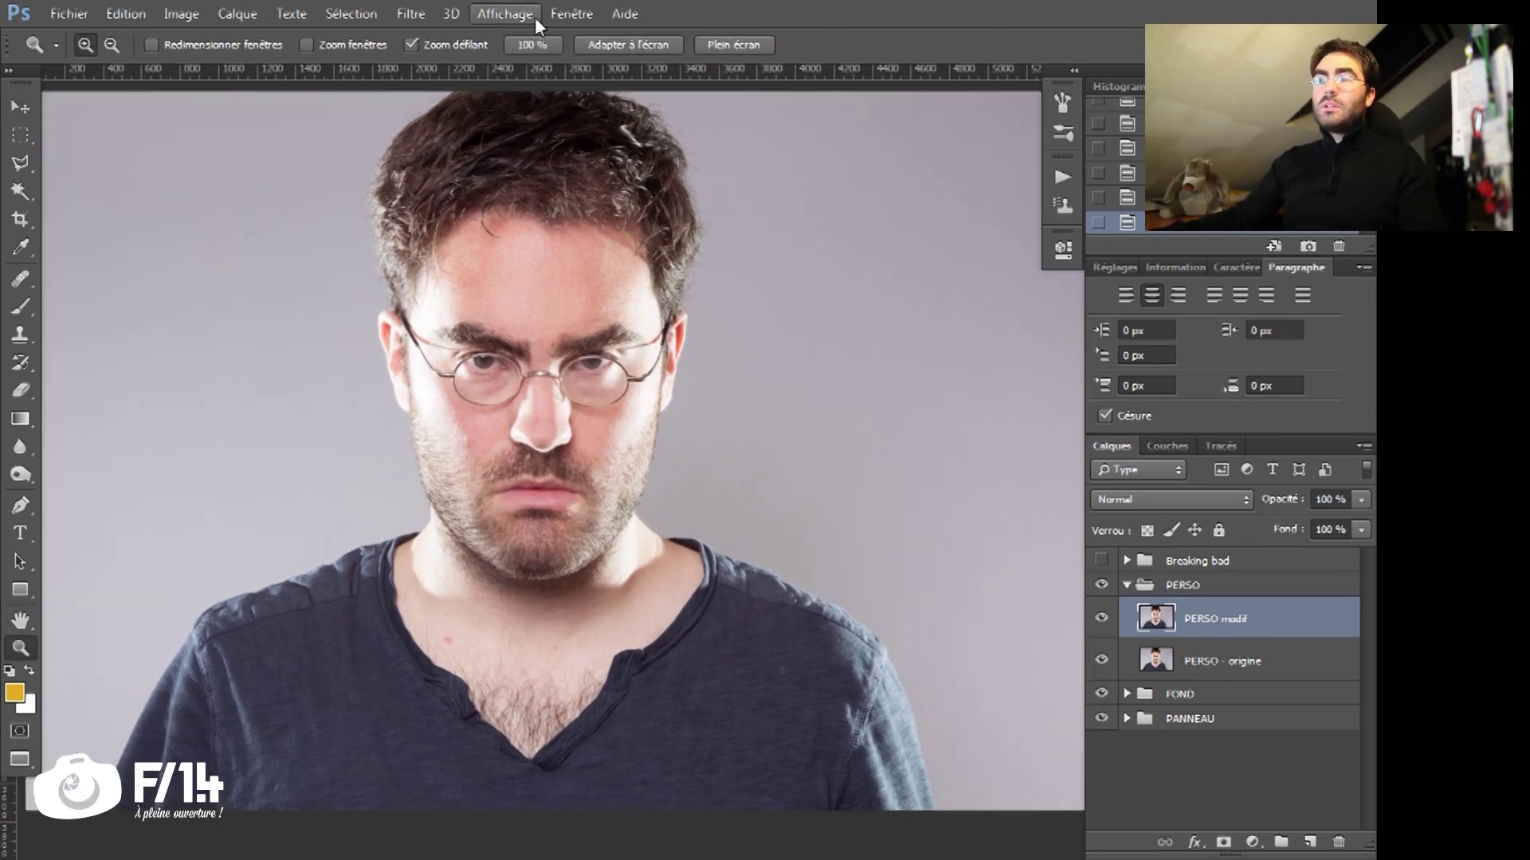
{"action": "left_click", "coordinate": [410, 13]}
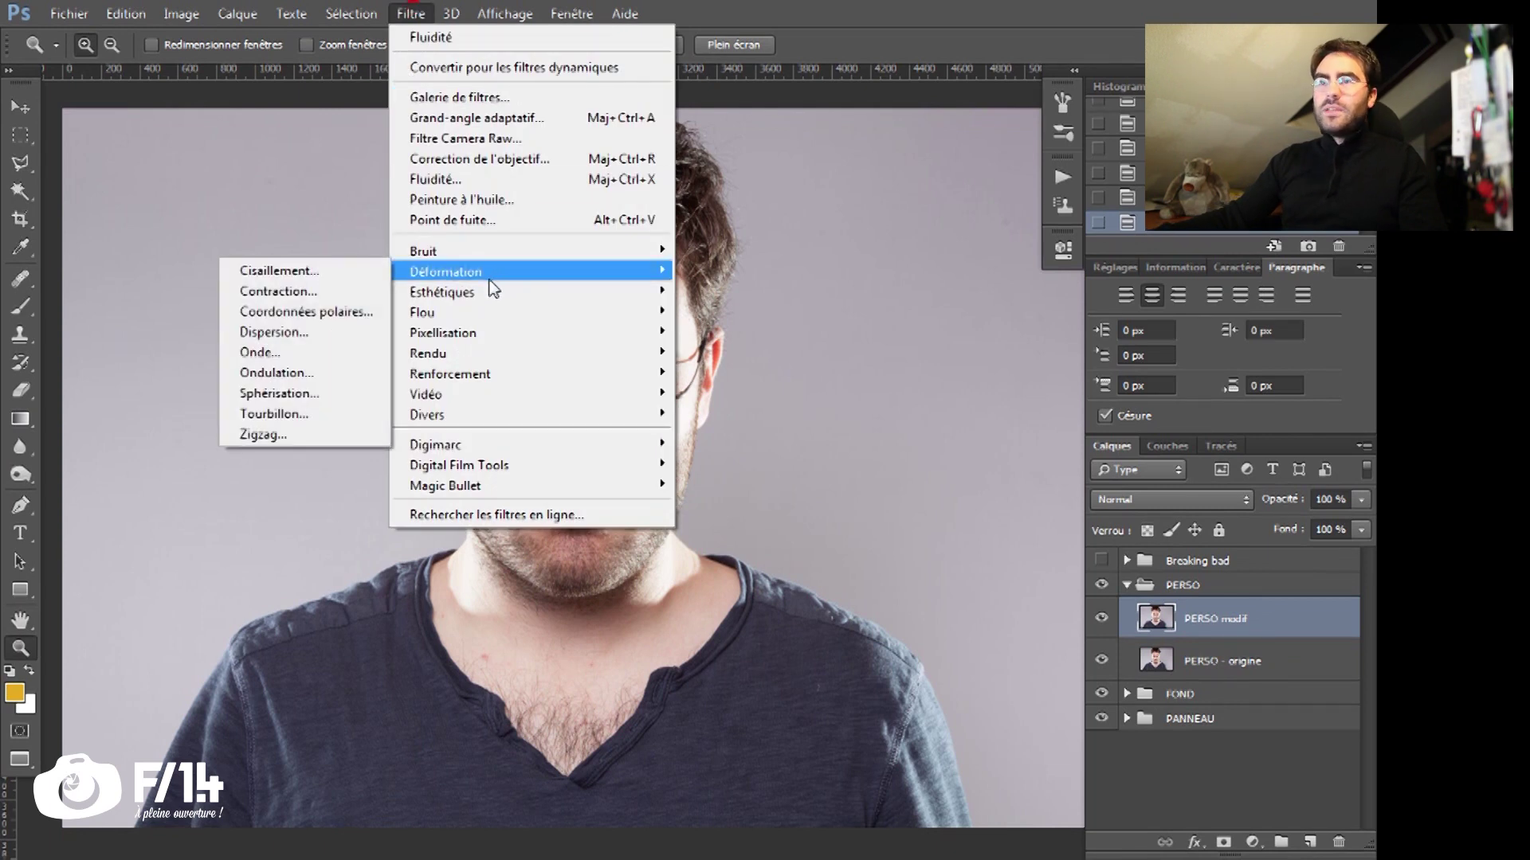
{"action": "left_click", "coordinate": [471, 179]}
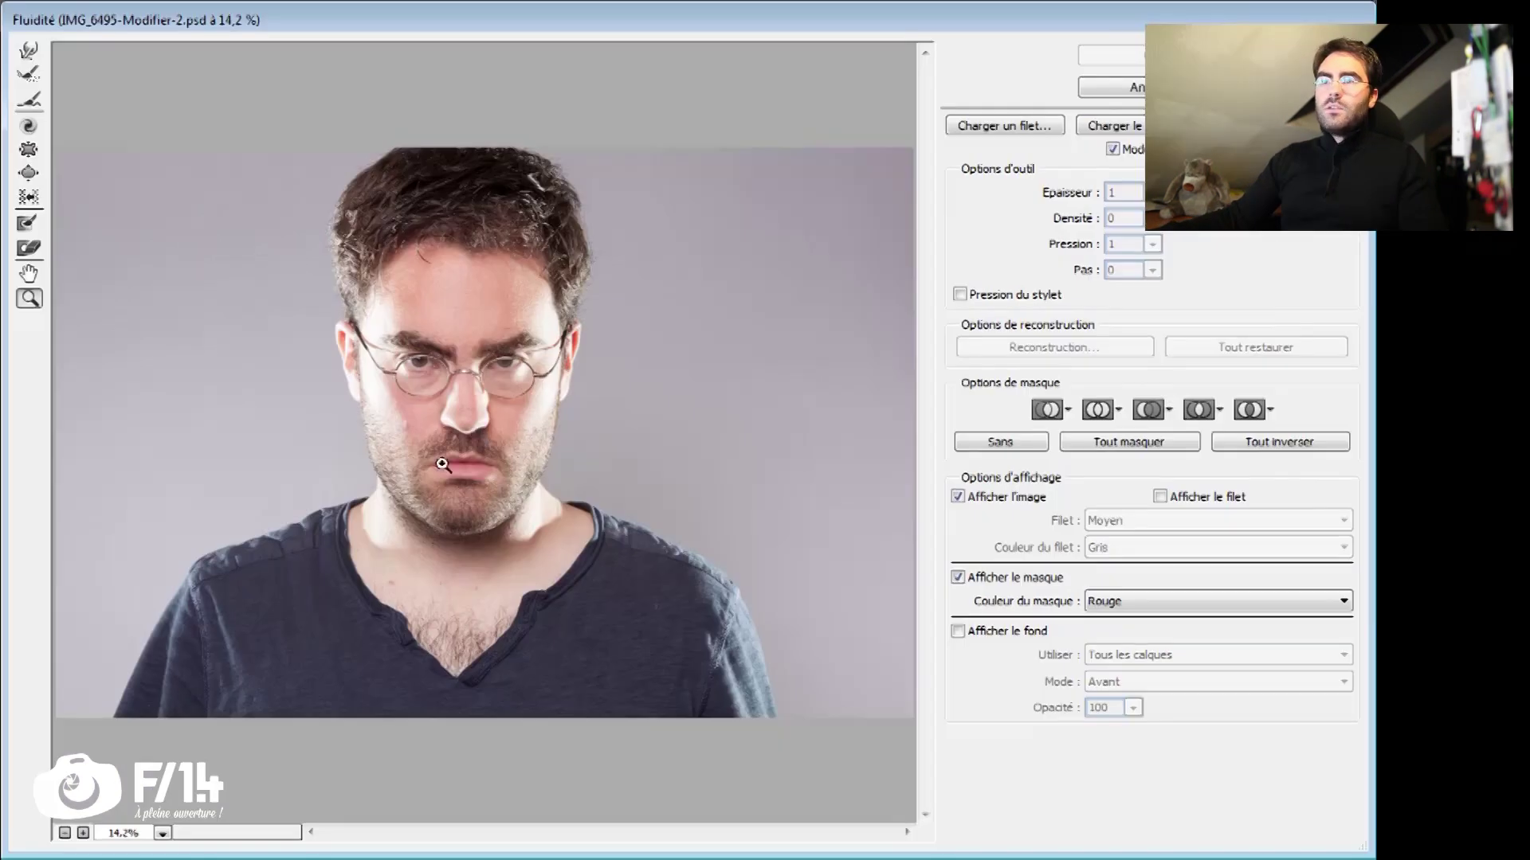
Step: Try exaggerated Forward Warp strokes across the man's cheeks, eyes, mouth and hair
{"action": "left_click", "coordinate": [460, 453]}
{"action": "left_click", "coordinate": [335, 333], "text": "alt"}
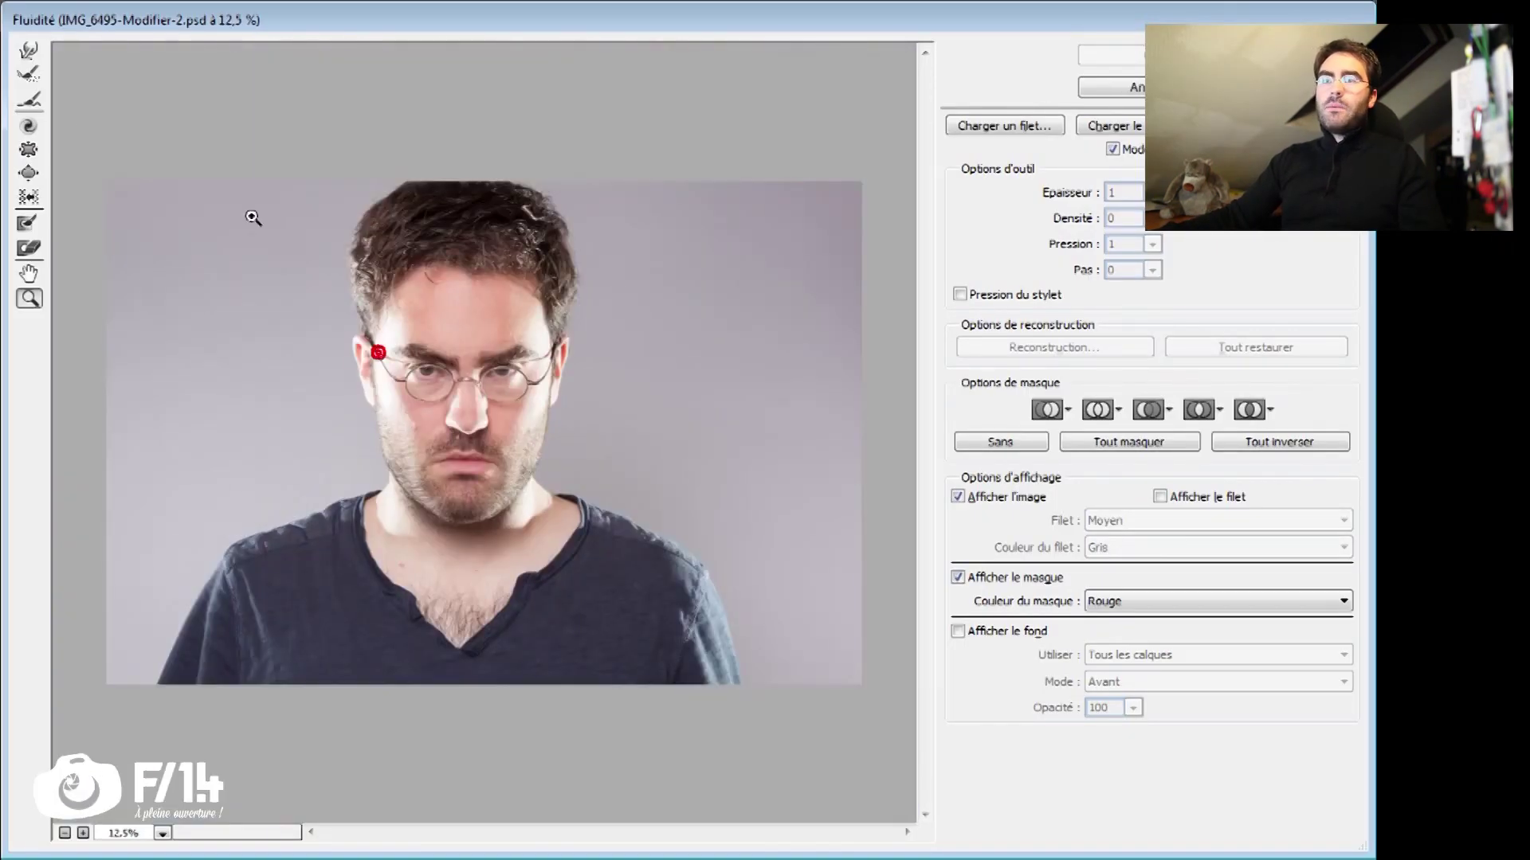
{"action": "left_click", "coordinate": [29, 51]}
{"action": "left_click_drag", "start_coordinate": [570, 461], "coordinate": [594, 446]}
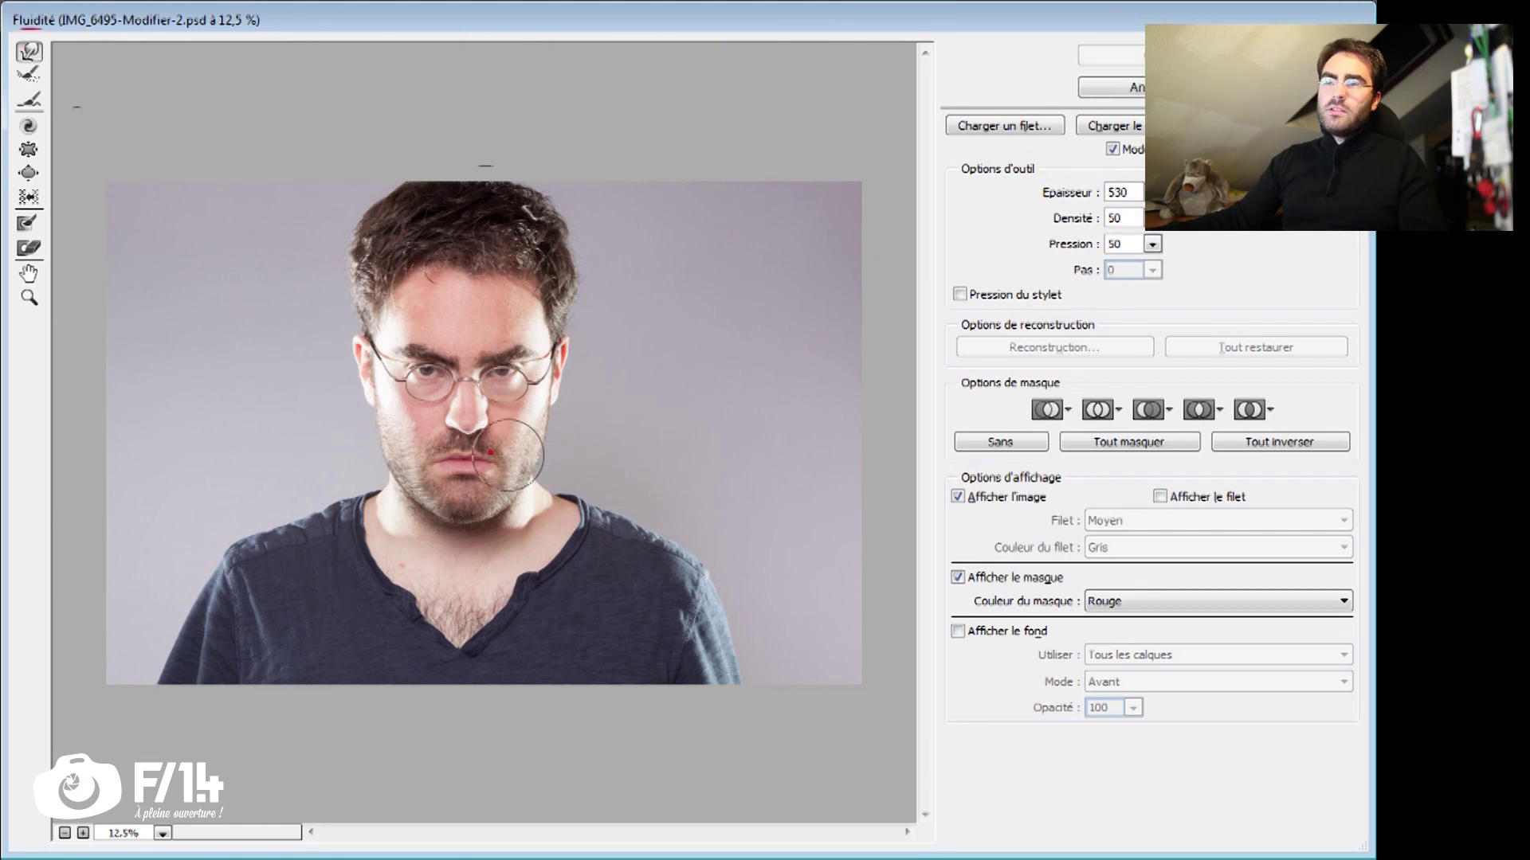
{"action": "left_click_drag", "start_coordinate": [493, 452], "coordinate": [619, 446]}
{"action": "left_click_drag", "start_coordinate": [518, 393], "coordinate": [690, 393]}
{"action": "left_click_drag", "start_coordinate": [530, 354], "coordinate": [627, 346]}
{"action": "left_click_drag", "start_coordinate": [410, 384], "coordinate": [300, 385]}
{"action": "left_click_drag", "start_coordinate": [395, 448], "coordinate": [293, 468]}
{"action": "mouse_move", "coordinate": [448, 502]}
{"action": "left_mouse_down"}
{"action": "mouse_move", "coordinate": [390, 558]}
{"action": "mouse_move", "coordinate": [454, 557]}
{"action": "left_mouse_up"}
{"action": "left_click_drag", "start_coordinate": [387, 291], "coordinate": [289, 203]}
{"action": "mouse_move", "coordinate": [442, 356]}
{"action": "left_mouse_down"}
{"action": "mouse_move", "coordinate": [465, 307]}
{"action": "mouse_move", "coordinate": [424, 319]}
{"action": "left_mouse_up"}
{"action": "left_click_drag", "start_coordinate": [395, 377], "coordinate": [410, 338]}
{"action": "left_click_drag", "start_coordinate": [493, 384], "coordinate": [476, 458]}
{"action": "left_click_drag", "start_coordinate": [445, 470], "coordinate": [406, 490]}
{"action": "left_click_drag", "start_coordinate": [416, 342], "coordinate": [432, 299]}
{"action": "left_click_drag", "start_coordinate": [447, 476], "coordinate": [340, 484]}
{"action": "left_click_drag", "start_coordinate": [394, 436], "coordinate": [367, 436]}
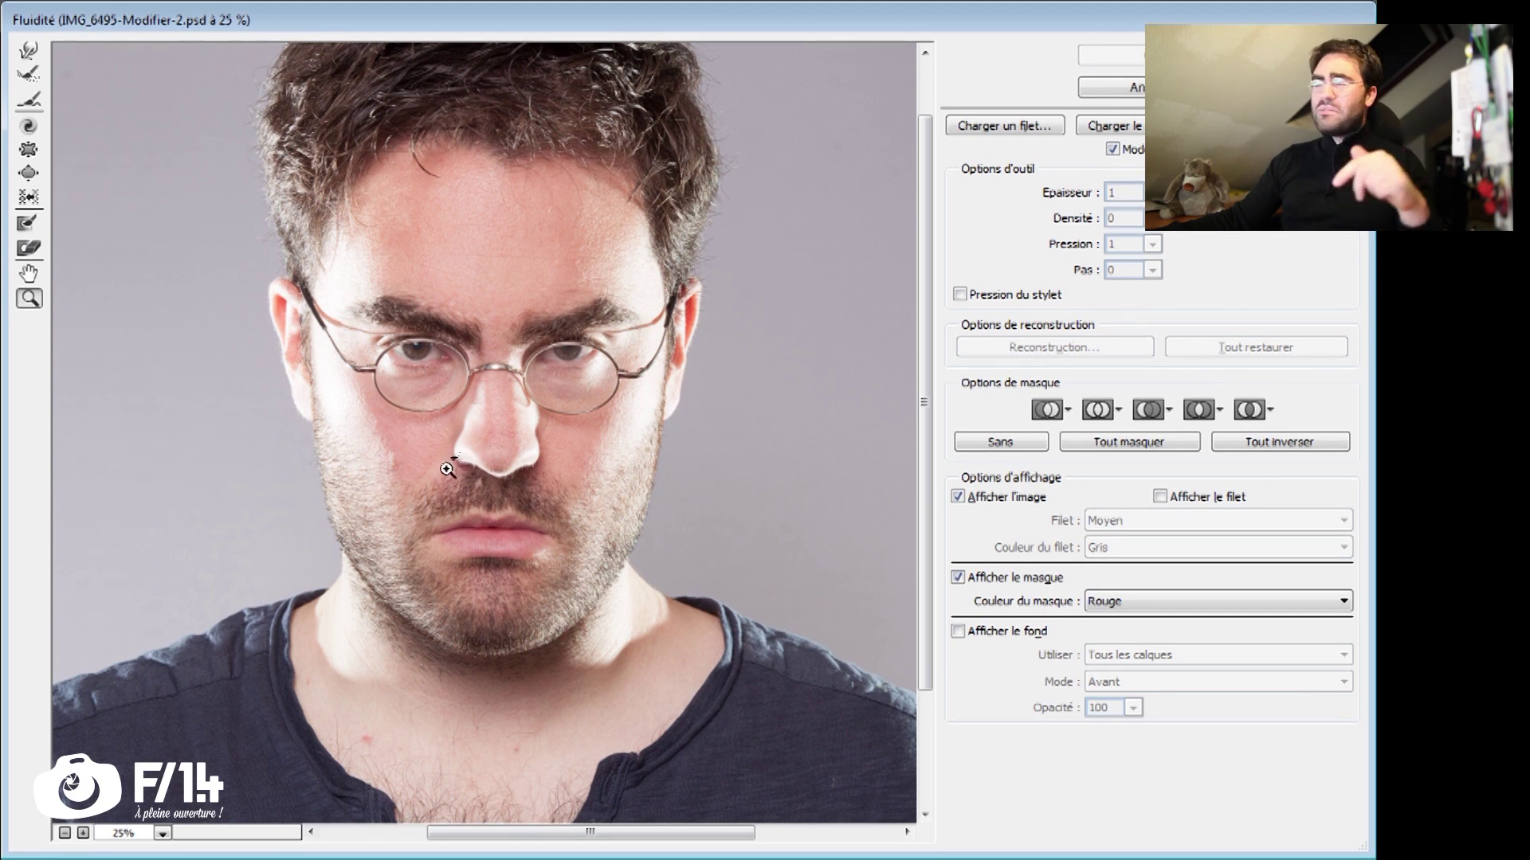
Step: Nudge the contour of the cheek on the image's left side with the Forward Warp tool at brush size 394
{"action": "left_click_drag", "start_coordinate": [434, 508], "coordinate": [434, 484]}
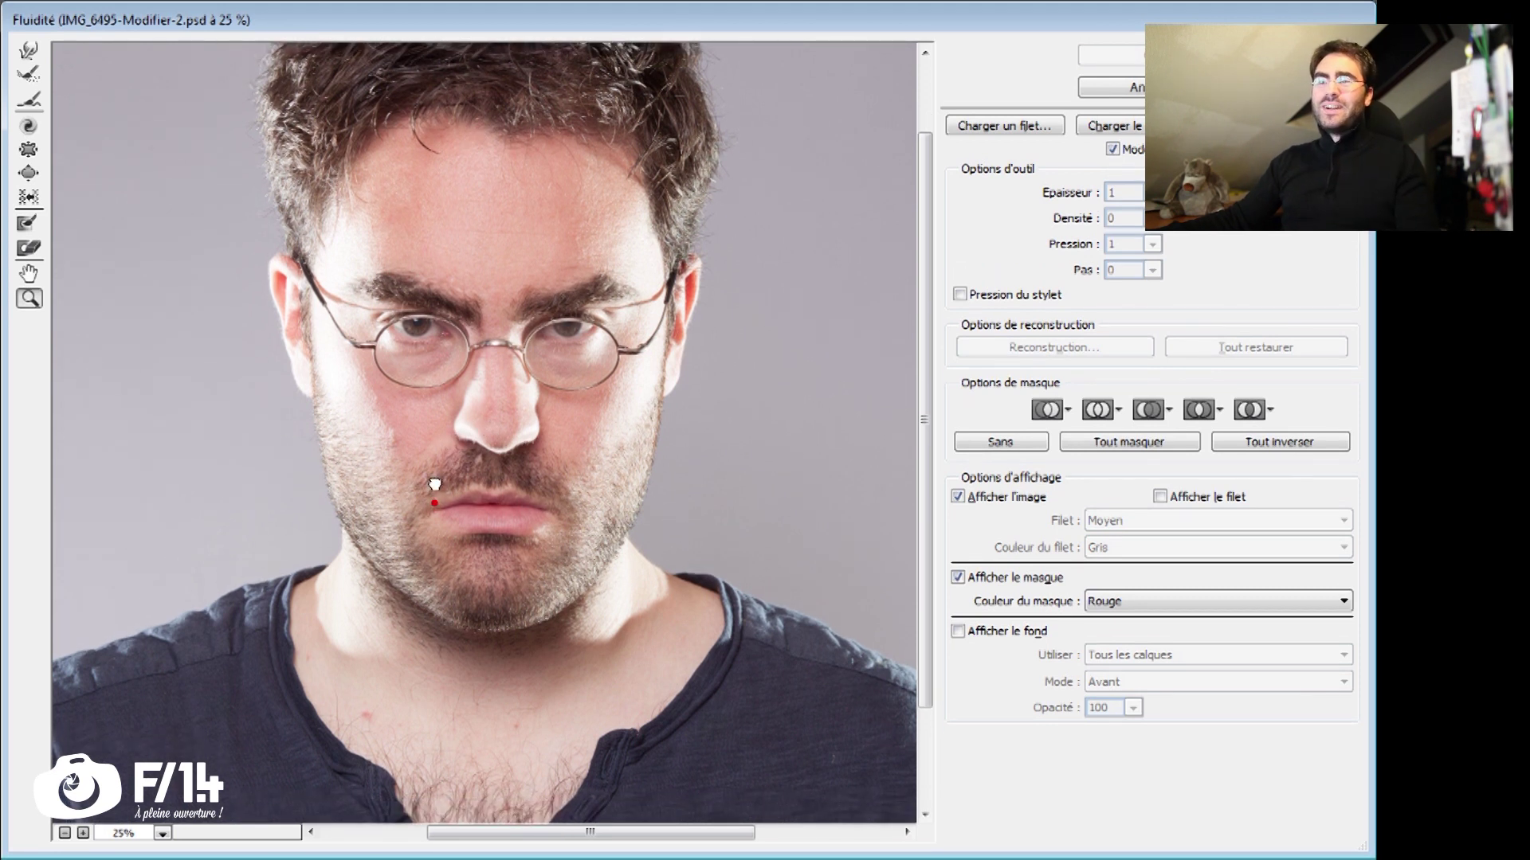
{"action": "left_click", "coordinate": [24, 50]}
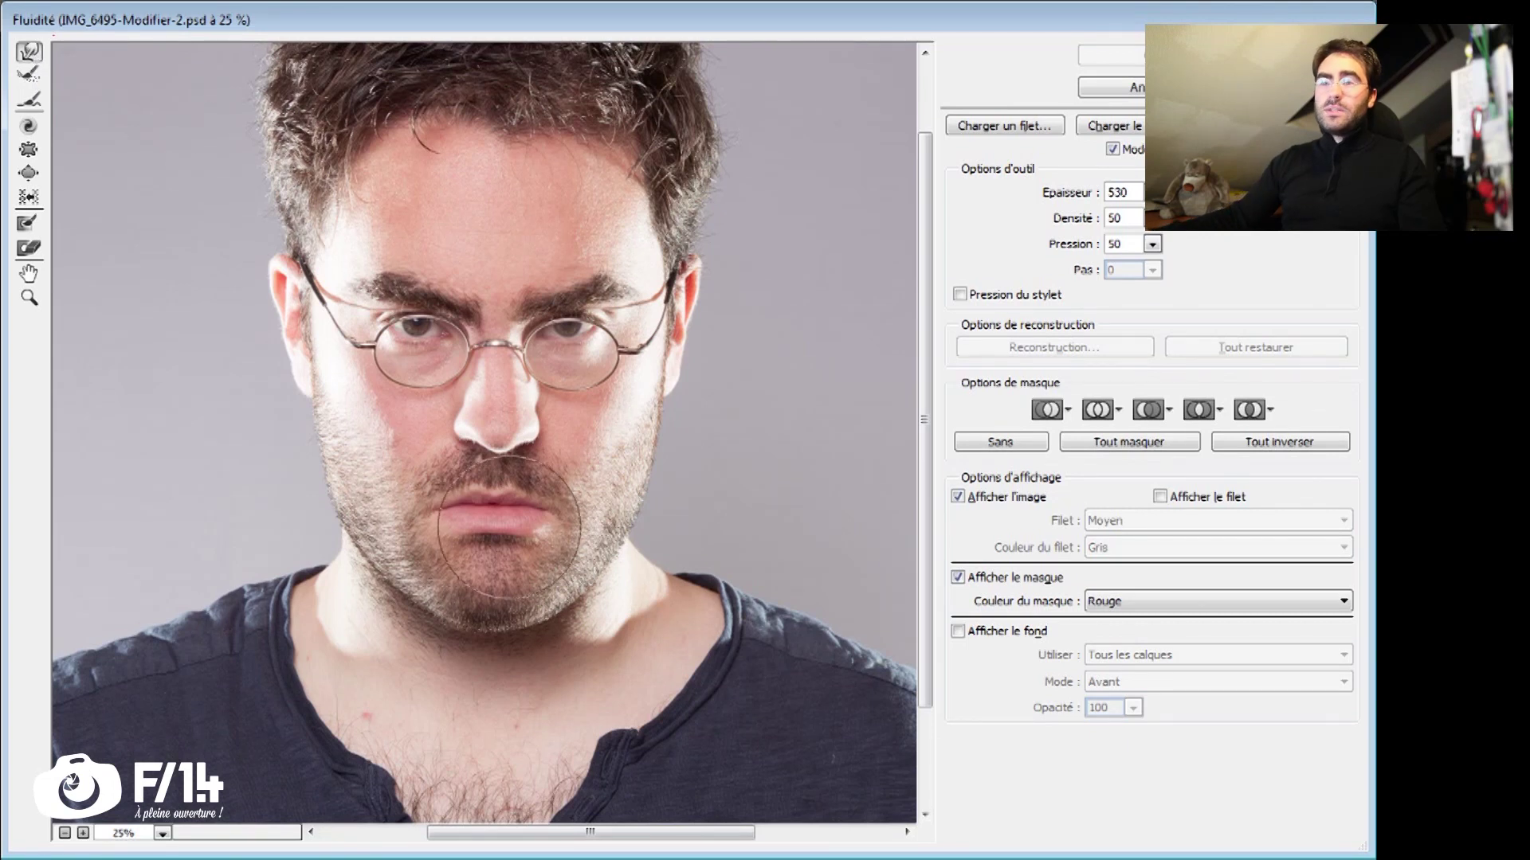
{"action": "mouse_move", "coordinate": [413, 449]}
{"action": "left_mouse_down"}
{"action": "mouse_move", "coordinate": [367, 451]}
{"action": "mouse_move", "coordinate": [613, 422]}
{"action": "mouse_move", "coordinate": [466, 432]}
{"action": "left_mouse_up"}
{"action": "mouse_move", "coordinate": [534, 520]}
{"action": "left_mouse_down"}
{"action": "mouse_move", "coordinate": [519, 526]}
{"action": "mouse_move", "coordinate": [528, 539]}
{"action": "mouse_move", "coordinate": [451, 560]}
{"action": "left_mouse_up"}
{"action": "mouse_move", "coordinate": [379, 524]}
{"action": "left_mouse_down"}
{"action": "mouse_move", "coordinate": [346, 478]}
{"action": "mouse_move", "coordinate": [359, 483]}
{"action": "left_mouse_up"}
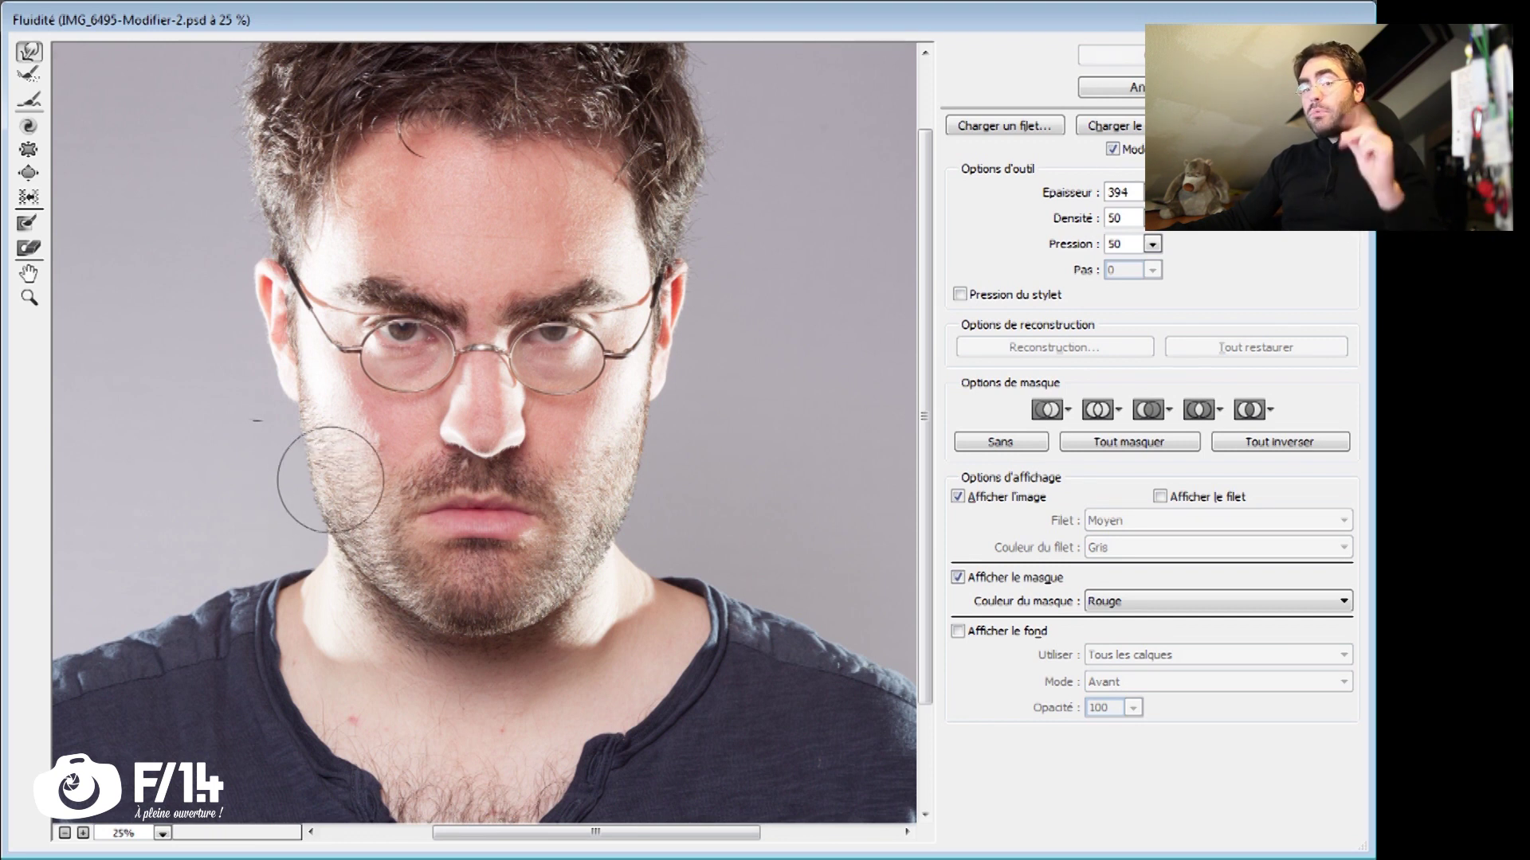
{"action": "mouse_move", "coordinate": [321, 488]}
{"action": "left_mouse_down"}
{"action": "mouse_move", "coordinate": [300, 438]}
{"action": "mouse_move", "coordinate": [332, 458]}
{"action": "mouse_move", "coordinate": [316, 466]}
{"action": "left_mouse_up"}
Step: Shrink the Forward Warp brush to size 74 and enlarge it again to 474
{"action": "key", "text": "bracketleft"}
{"action": "key", "text": "bracketleft"}
{"action": "key", "text": "bracketleft"}
{"action": "key", "text": "bracketleft"}
{"action": "key", "text": "bracketleft"}
{"action": "key", "text": "bracketleft"}
{"action": "key", "text": "bracketleft"}
{"action": "key", "text": "bracketleft"}
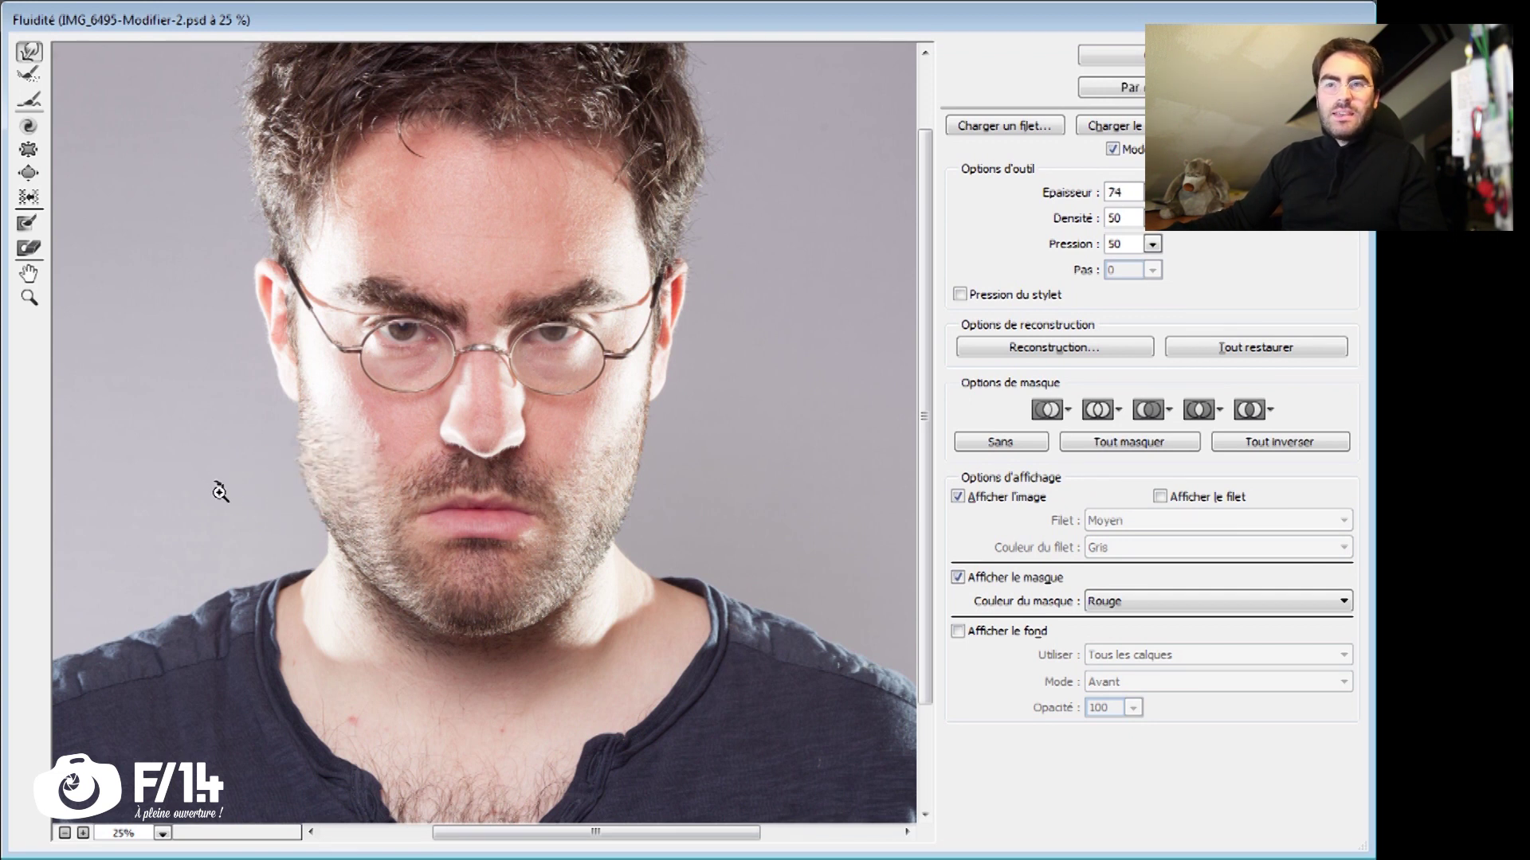
{"action": "key", "text": "bracketright"}
{"action": "key", "text": "bracketright"}
{"action": "key", "text": "bracketright"}
{"action": "key", "text": "bracketright"}
{"action": "key", "text": "bracketright"}
{"action": "key", "text": "bracketright"}
{"action": "key", "text": "bracketright"}
{"action": "key", "text": "bracketright"}
{"action": "key", "text": "bracketright"}
{"action": "key", "text": "bracketright"}
{"action": "key", "text": "bracketright"}
{"action": "key", "text": "bracketright"}
{"action": "key", "text": "bracketright"}
{"action": "key", "text": "bracketright"}
{"action": "key", "text": "bracketright"}
{"action": "key", "text": "bracketright"}
{"action": "key", "text": "bracketright"}
{"action": "key", "text": "bracketright"}
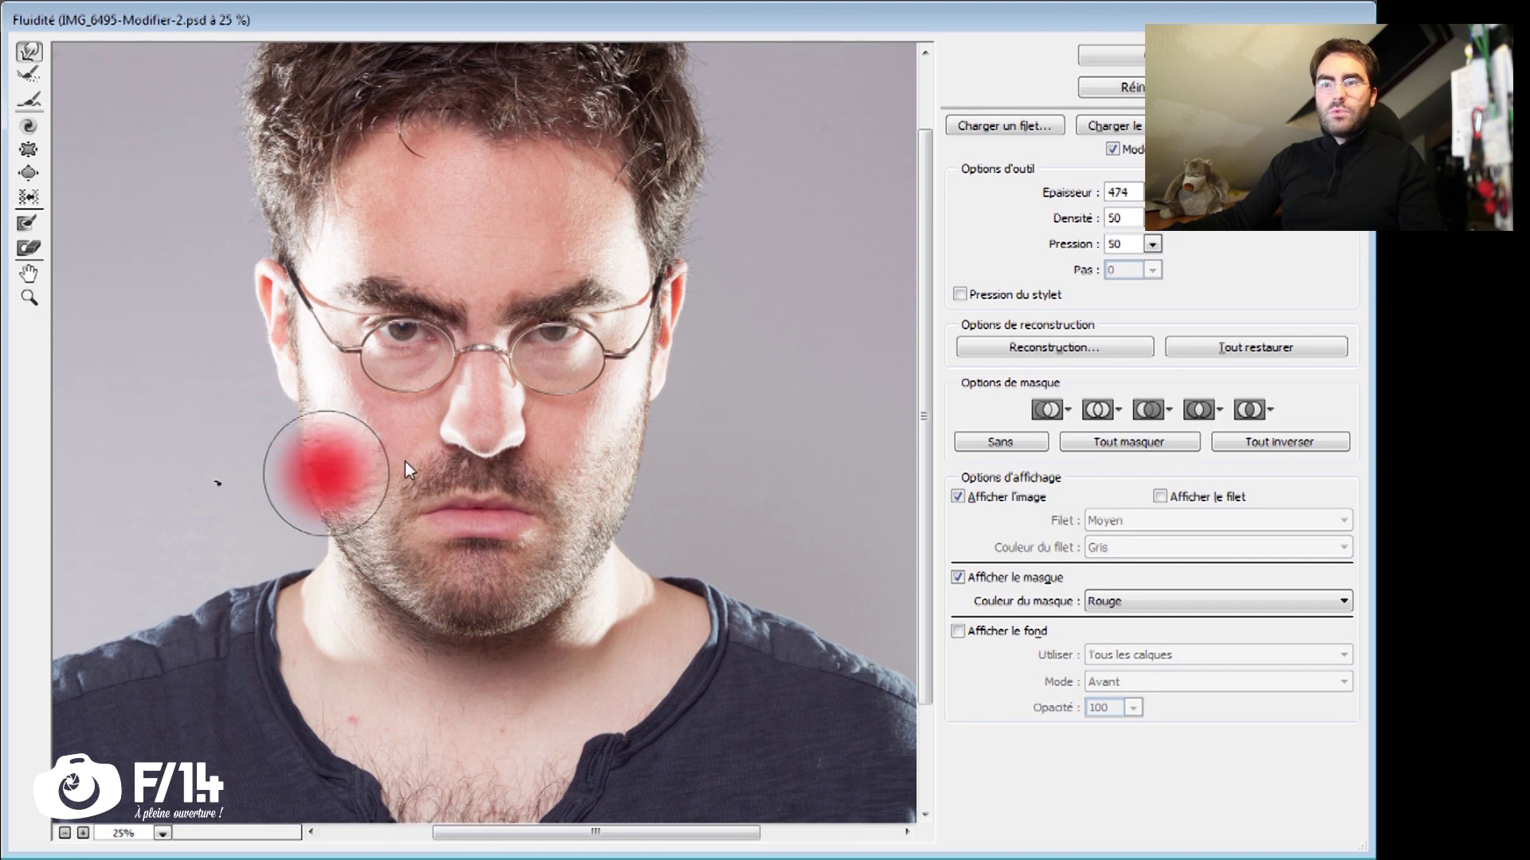
Step: Reshape the jawline on both sides of the face with small Forward Warp strokes at brush size 442
{"action": "mouse_move", "coordinate": [632, 490]}
{"action": "left_mouse_down"}
{"action": "mouse_move", "coordinate": [646, 448]}
{"action": "mouse_move", "coordinate": [622, 523]}
{"action": "mouse_move", "coordinate": [625, 502]}
{"action": "left_mouse_up"}
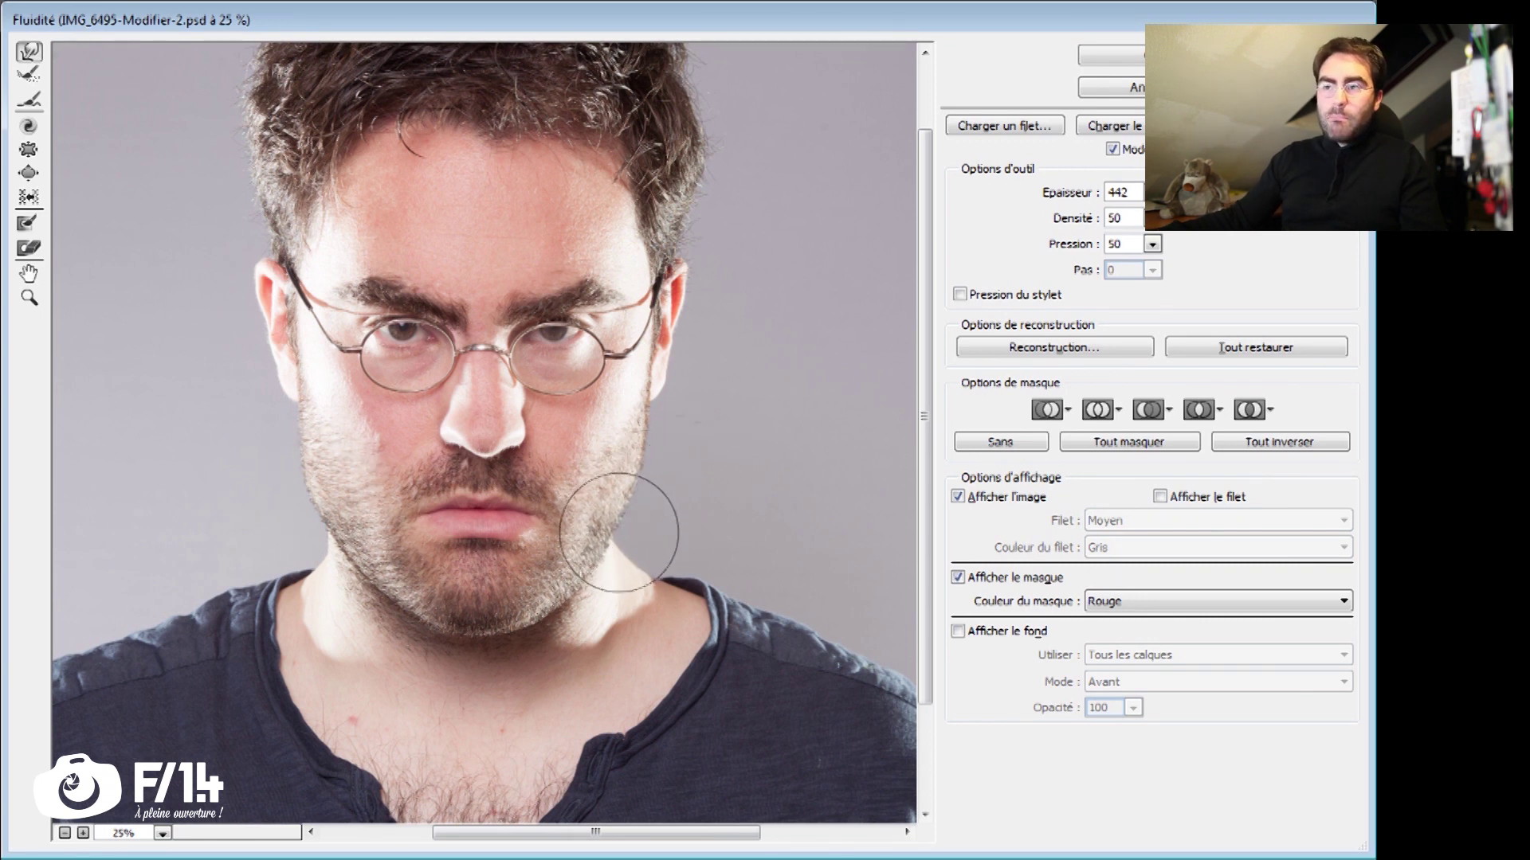
{"action": "left_click_drag", "start_coordinate": [598, 547], "coordinate": [575, 594]}
{"action": "left_click_drag", "start_coordinate": [377, 591], "coordinate": [389, 593]}
{"action": "left_click_drag", "start_coordinate": [592, 589], "coordinate": [574, 602]}
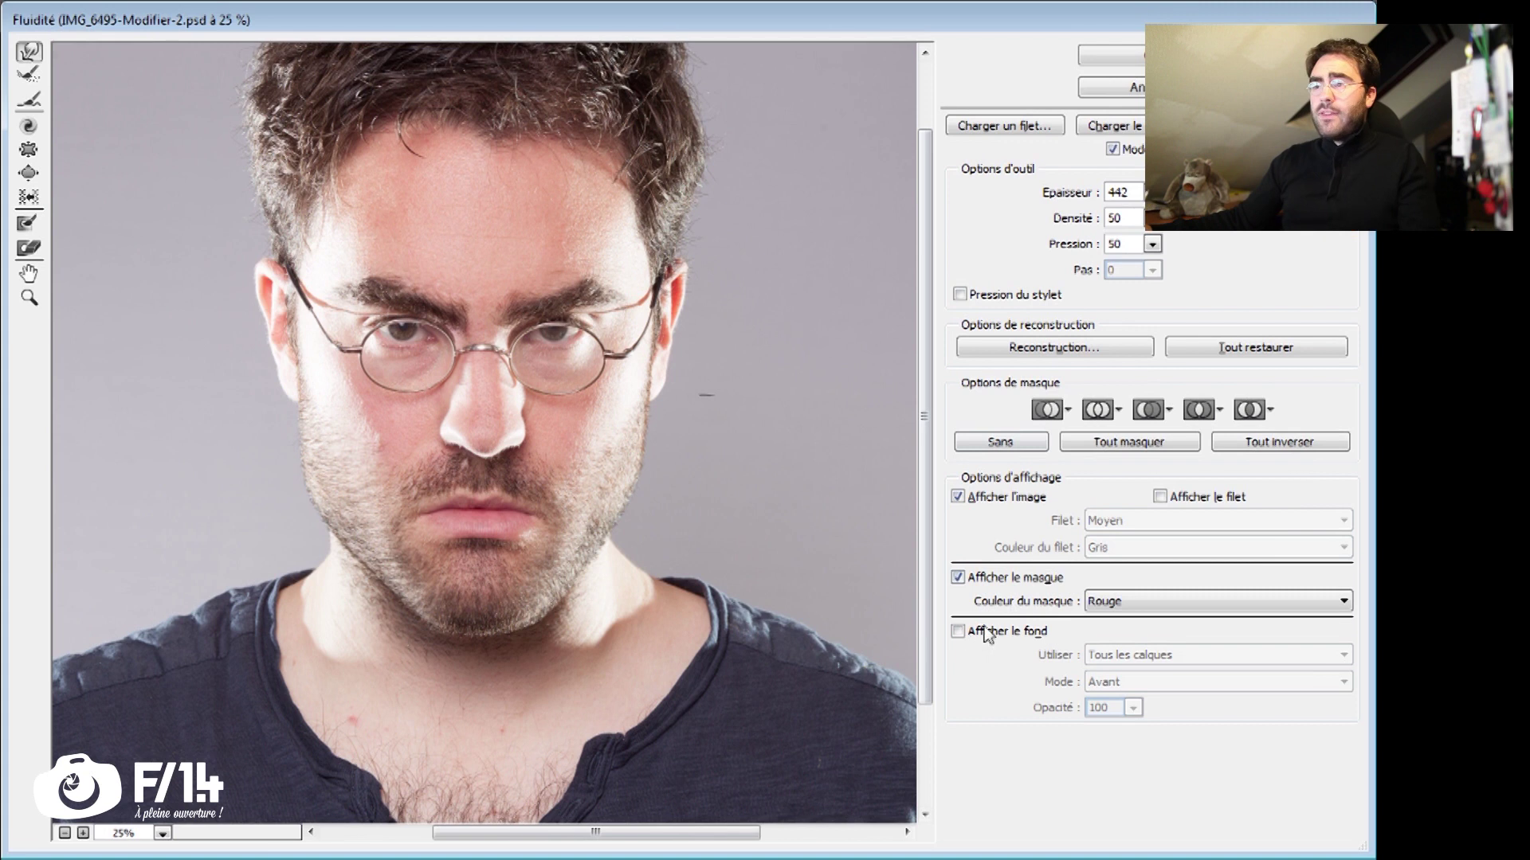
Step: Compare the warped face with the original by showing PERSO - origine as the backdrop and switching the backdrop on and off
{"action": "left_click", "coordinate": [955, 632]}
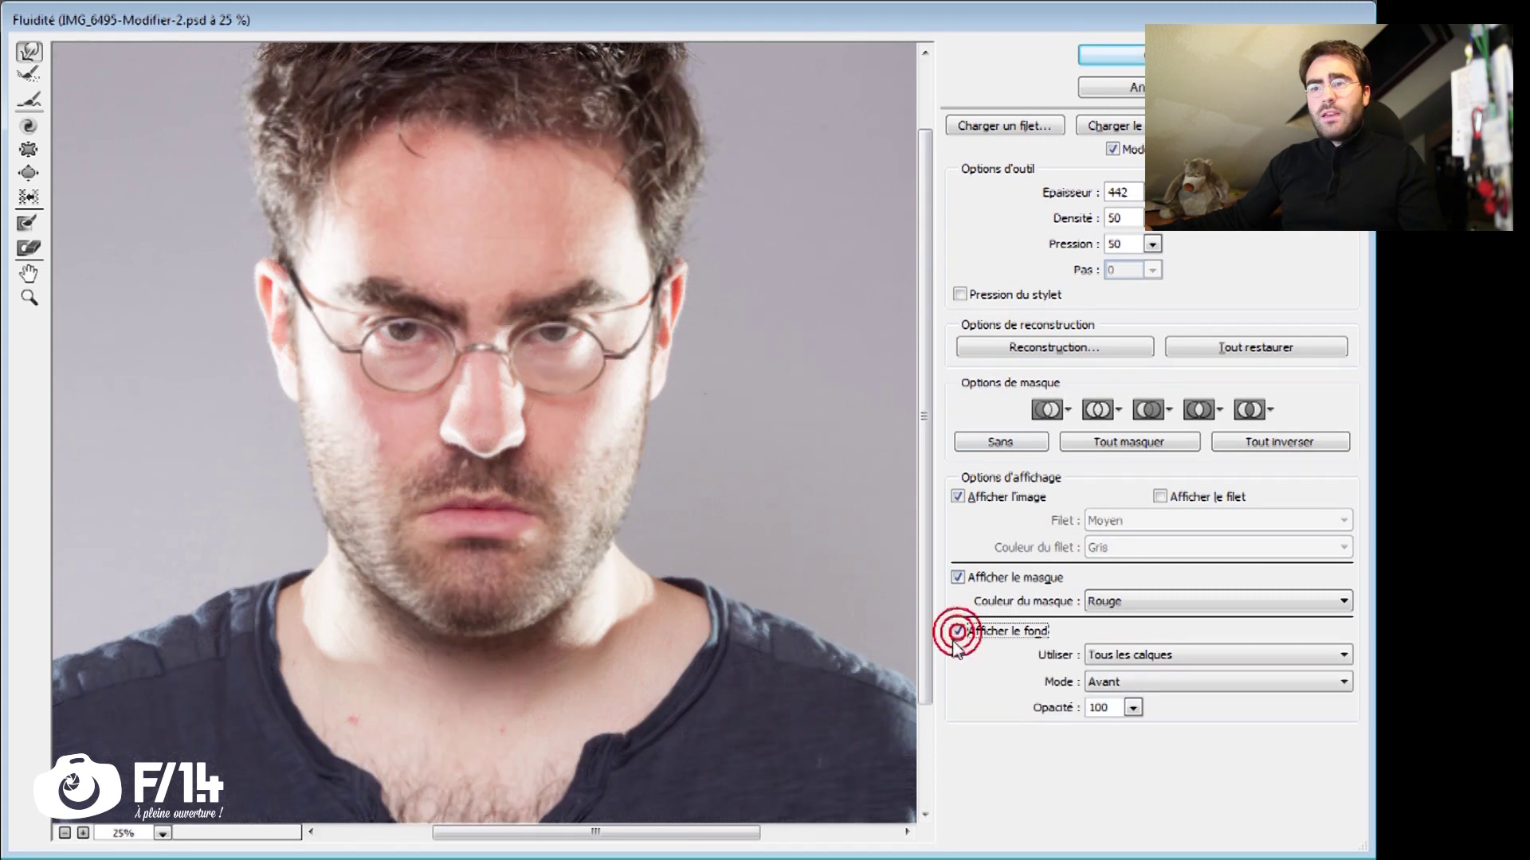
{"action": "left_click", "coordinate": [1179, 659]}
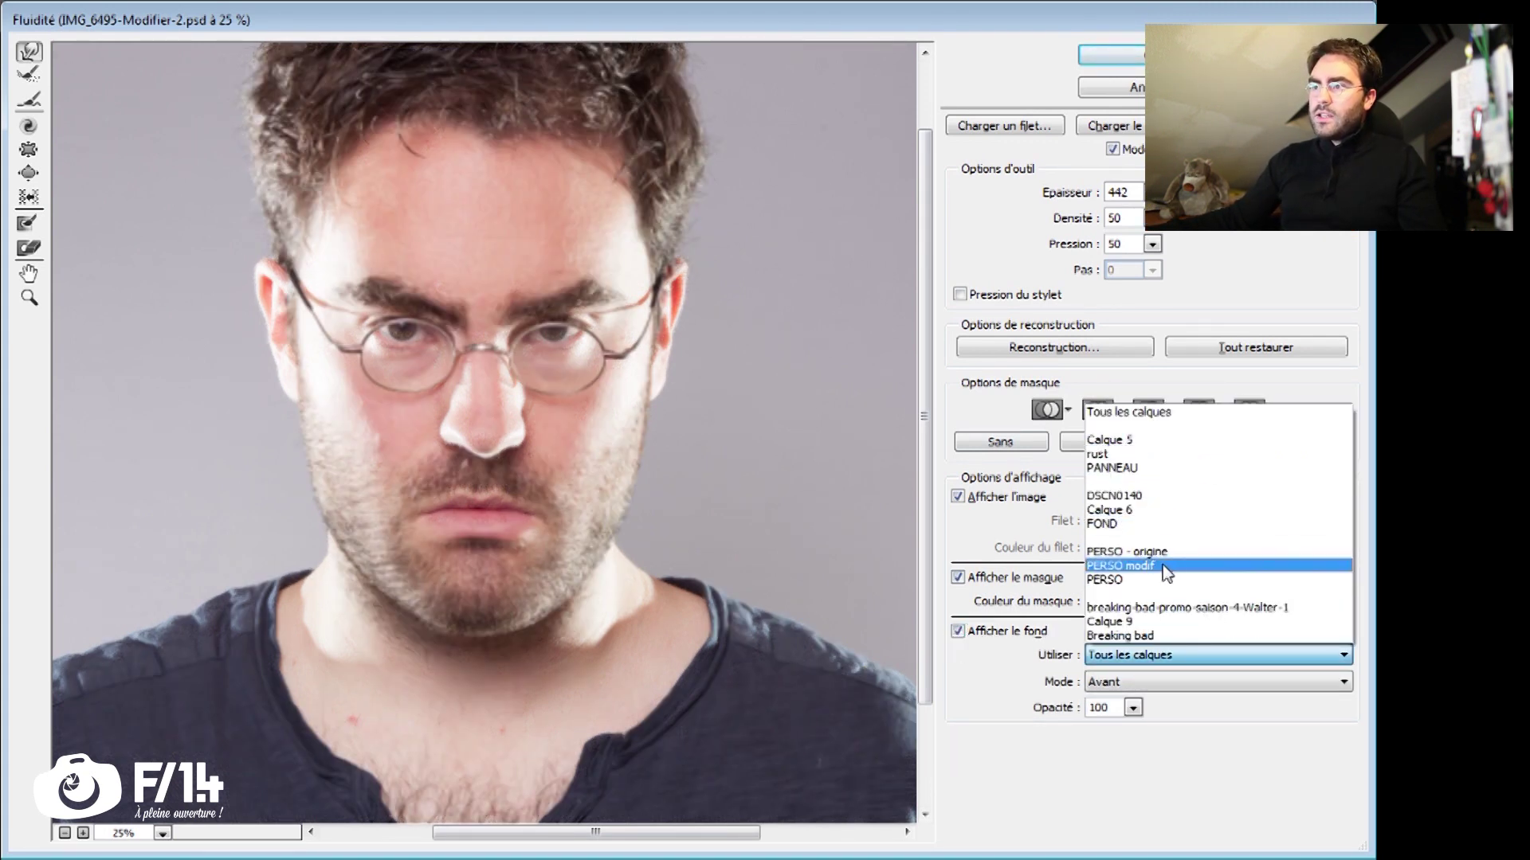
{"action": "left_click", "coordinate": [1148, 550]}
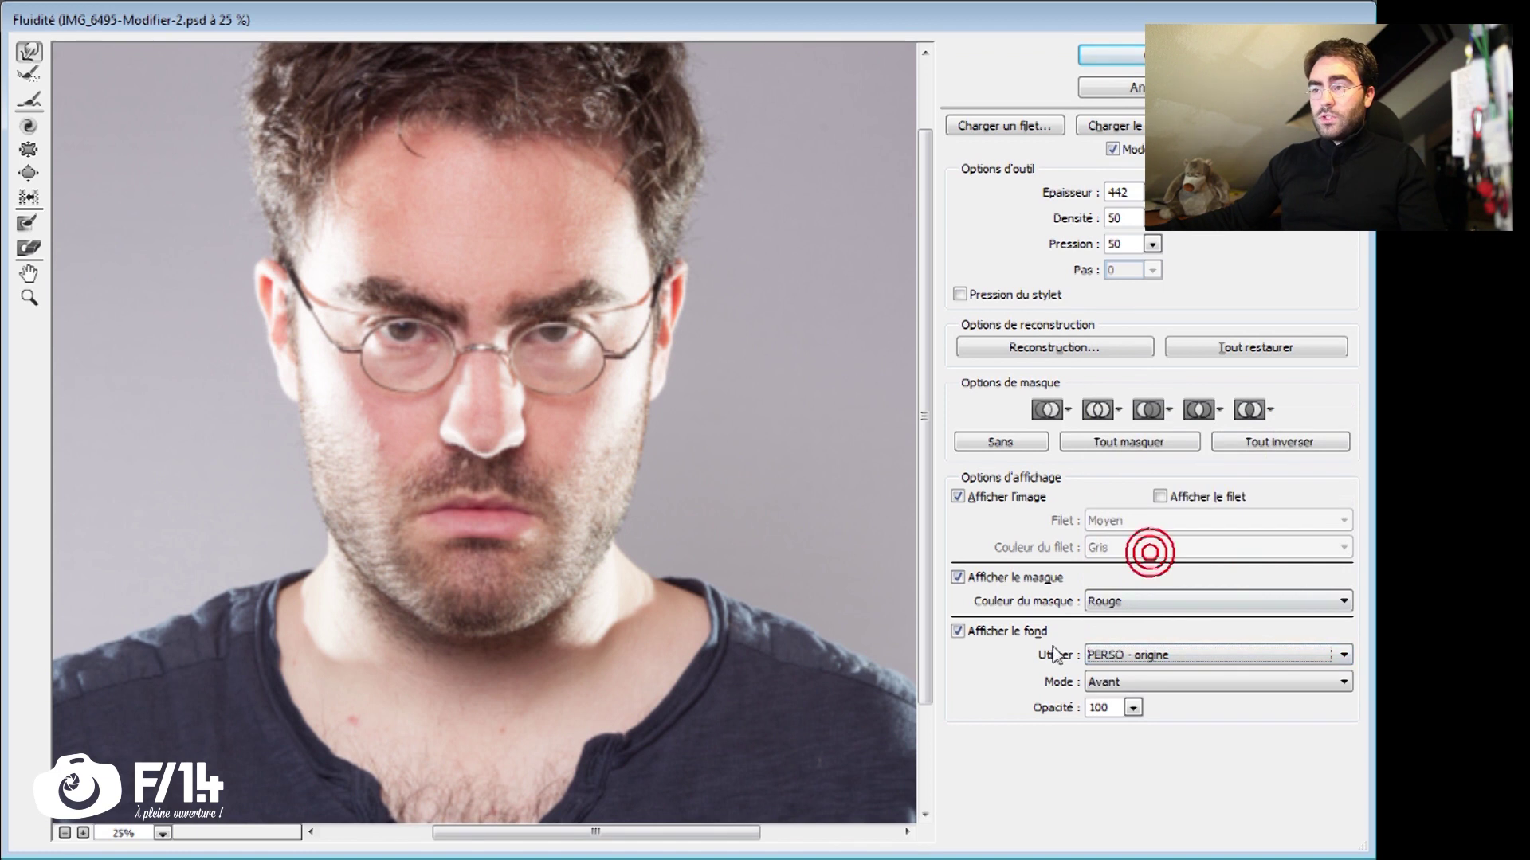
{"action": "left_click", "coordinate": [957, 631]}
{"action": "left_click", "coordinate": [957, 632]}
{"action": "left_click", "coordinate": [956, 633]}
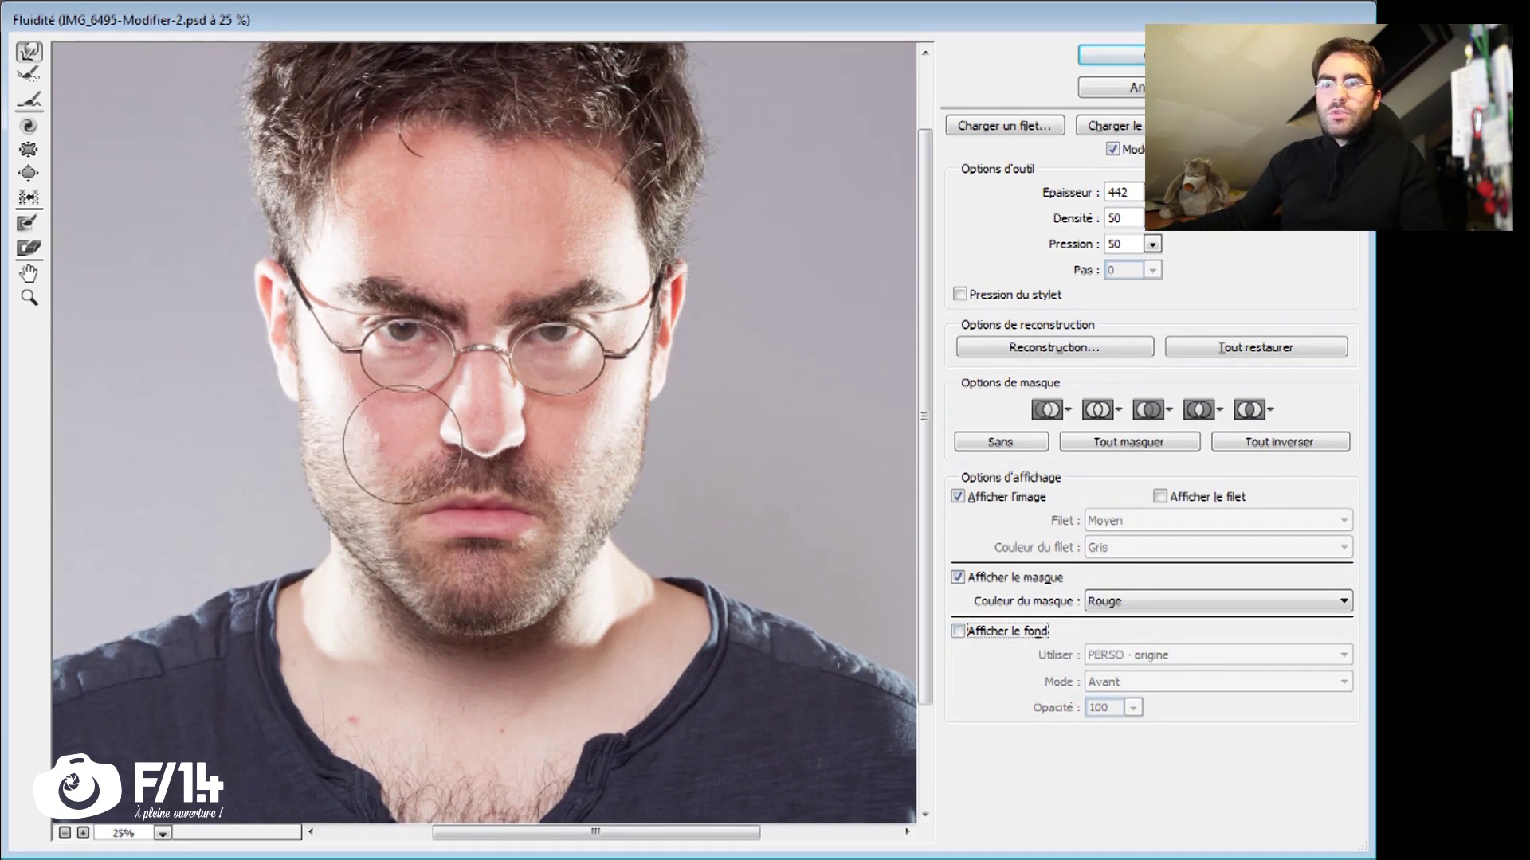
Step: Adjust the cheek, jaw and chin contours on both sides of the face with the Forward Warp tool at brush size 426
{"action": "left_click_drag", "start_coordinate": [427, 515], "coordinate": [359, 522]}
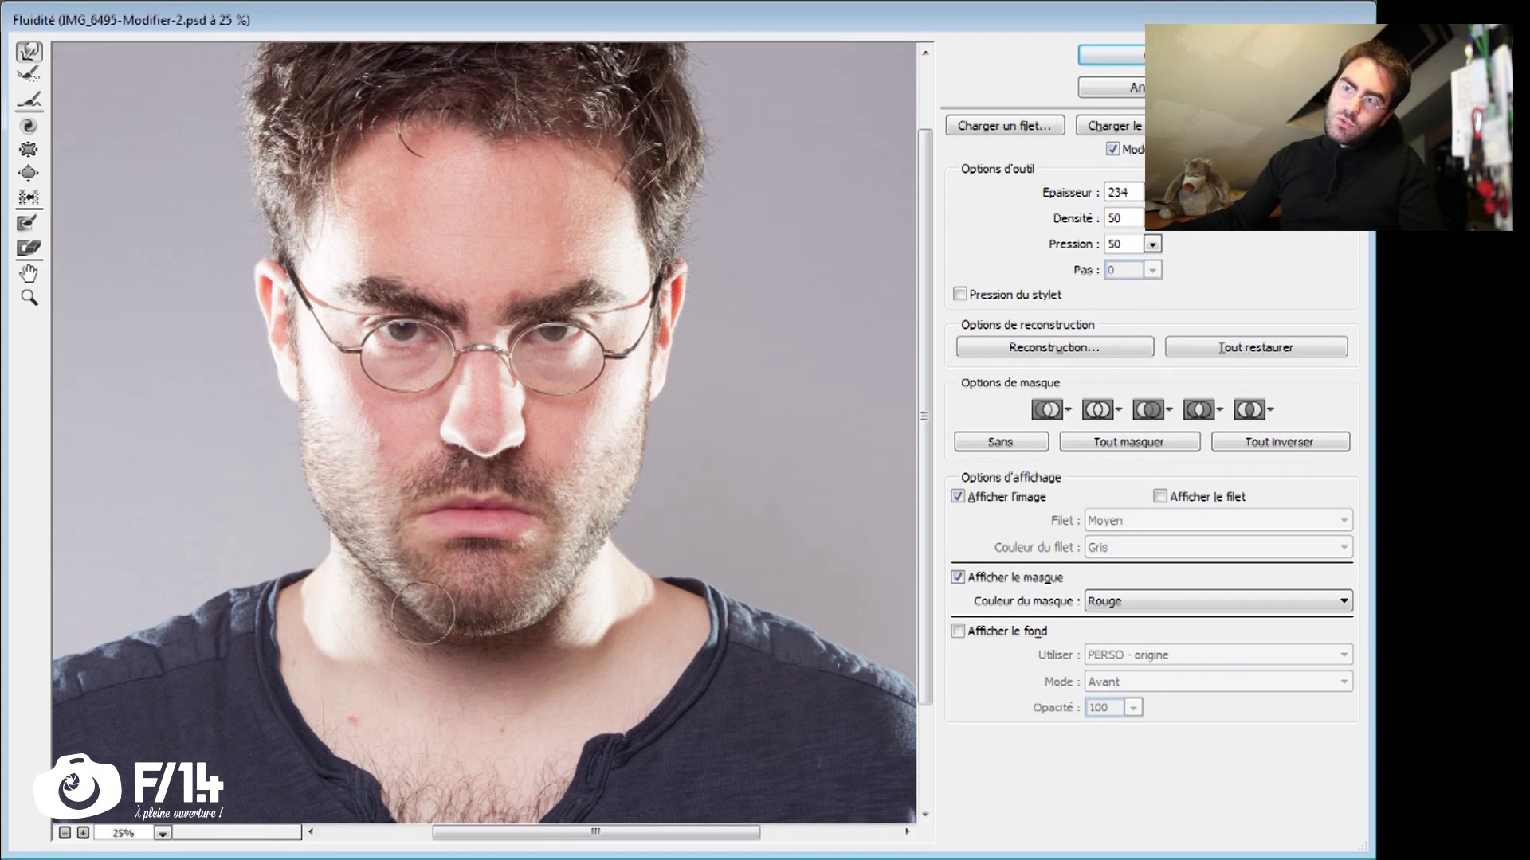
{"action": "left_click_drag", "start_coordinate": [509, 528], "coordinate": [427, 553]}
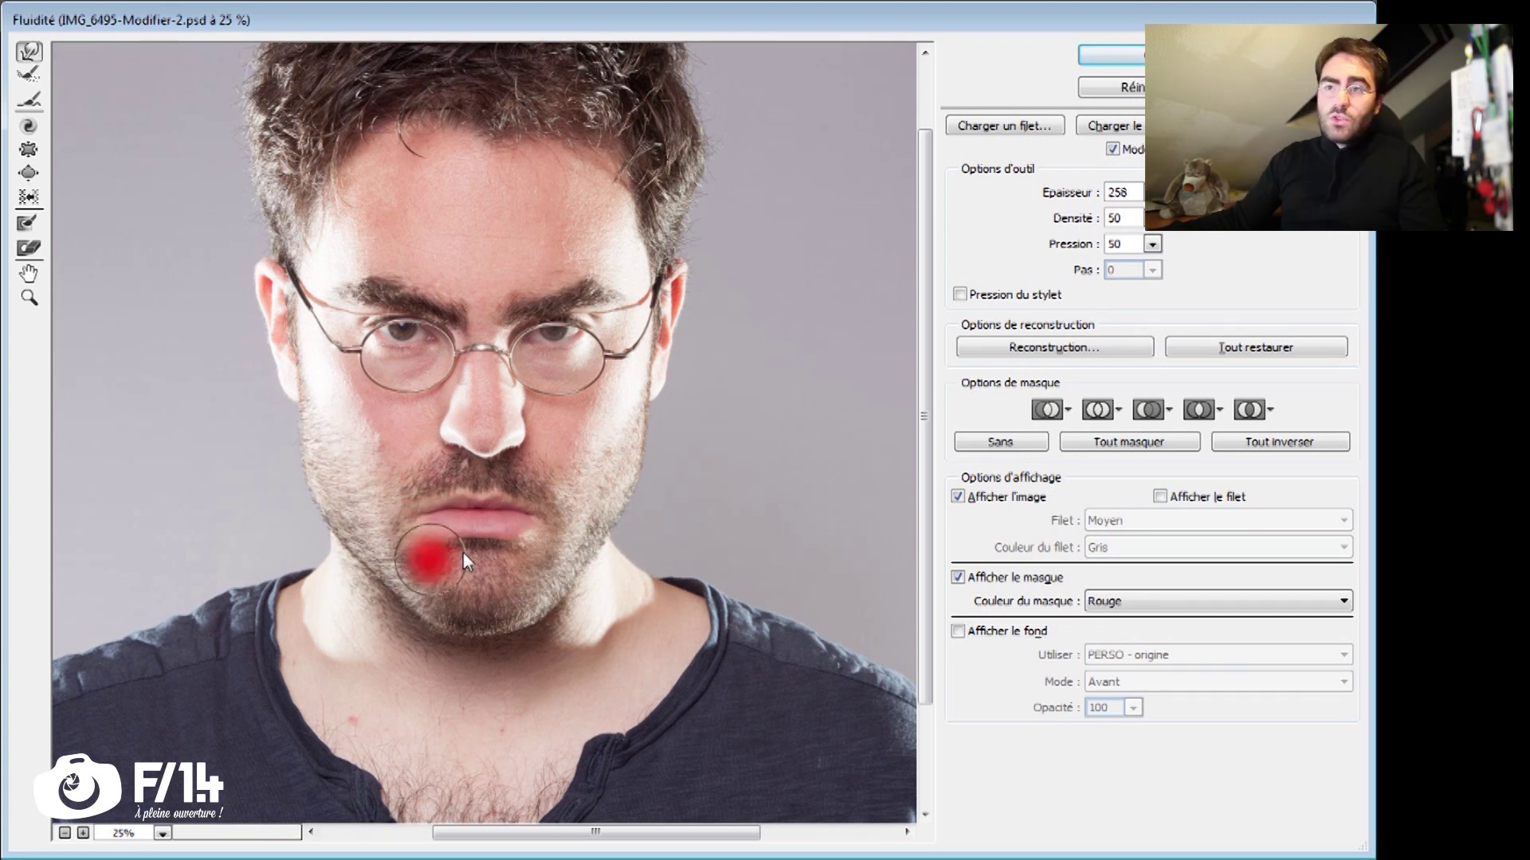
{"action": "left_click_drag", "start_coordinate": [387, 456], "coordinate": [360, 414]}
{"action": "right_click", "coordinate": [385, 437], "text": "alt"}
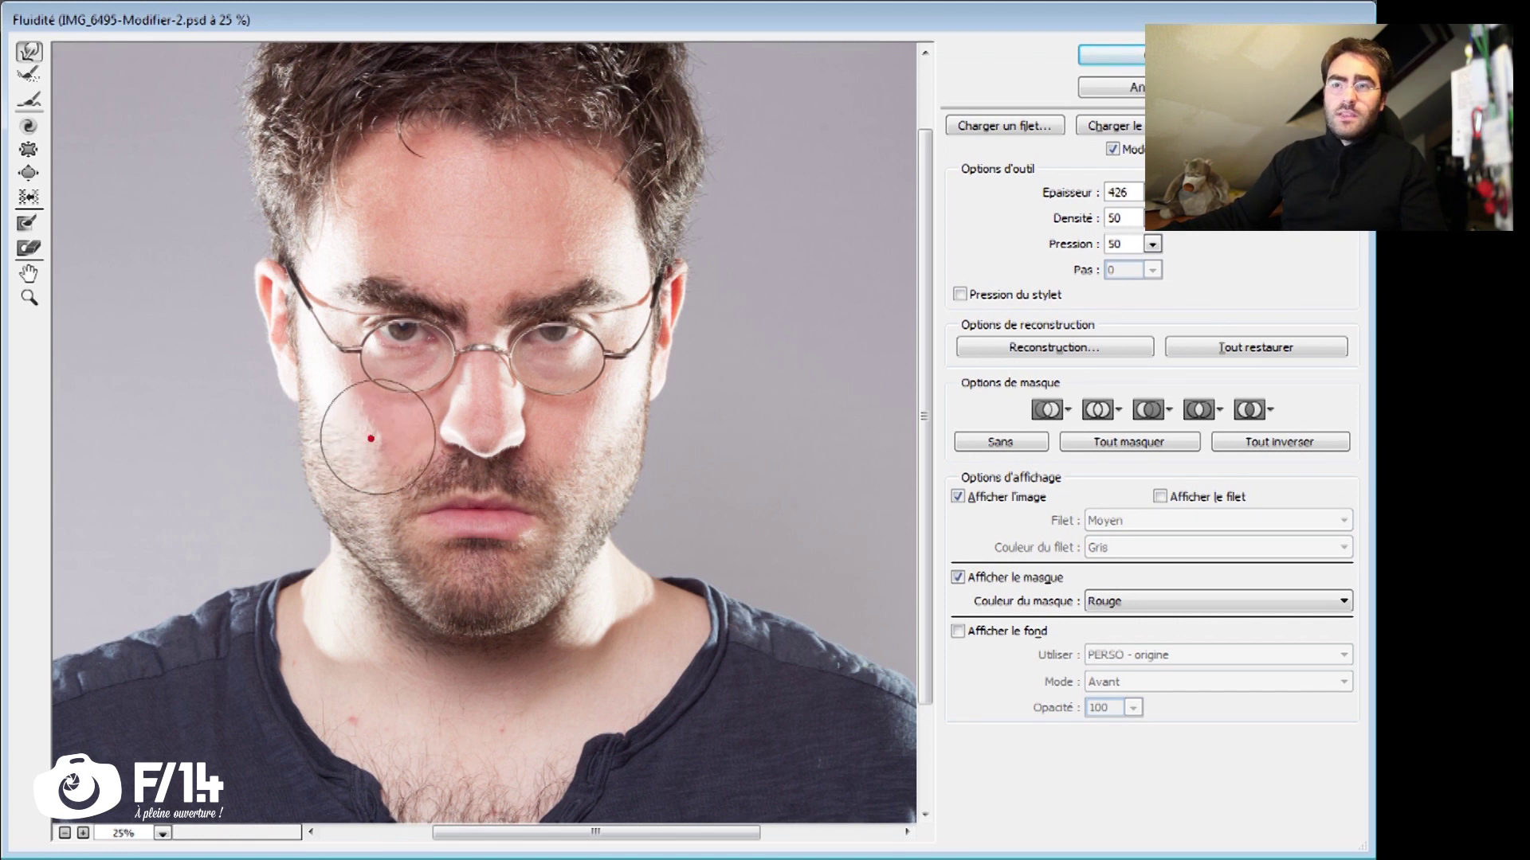
{"action": "left_click_drag", "start_coordinate": [363, 411], "coordinate": [376, 452]}
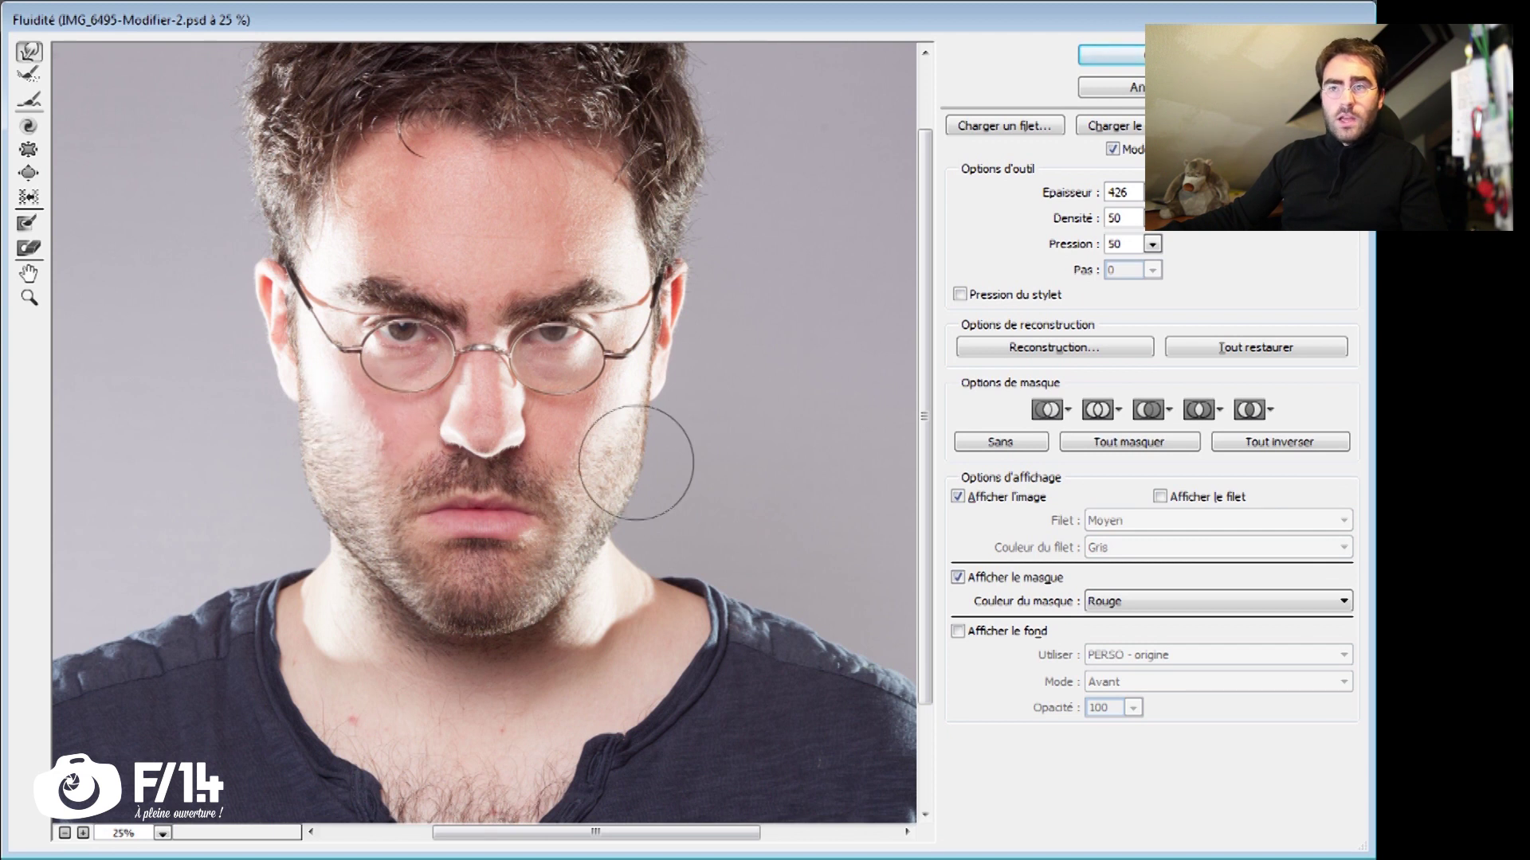
{"action": "left_click_drag", "start_coordinate": [583, 450], "coordinate": [580, 452]}
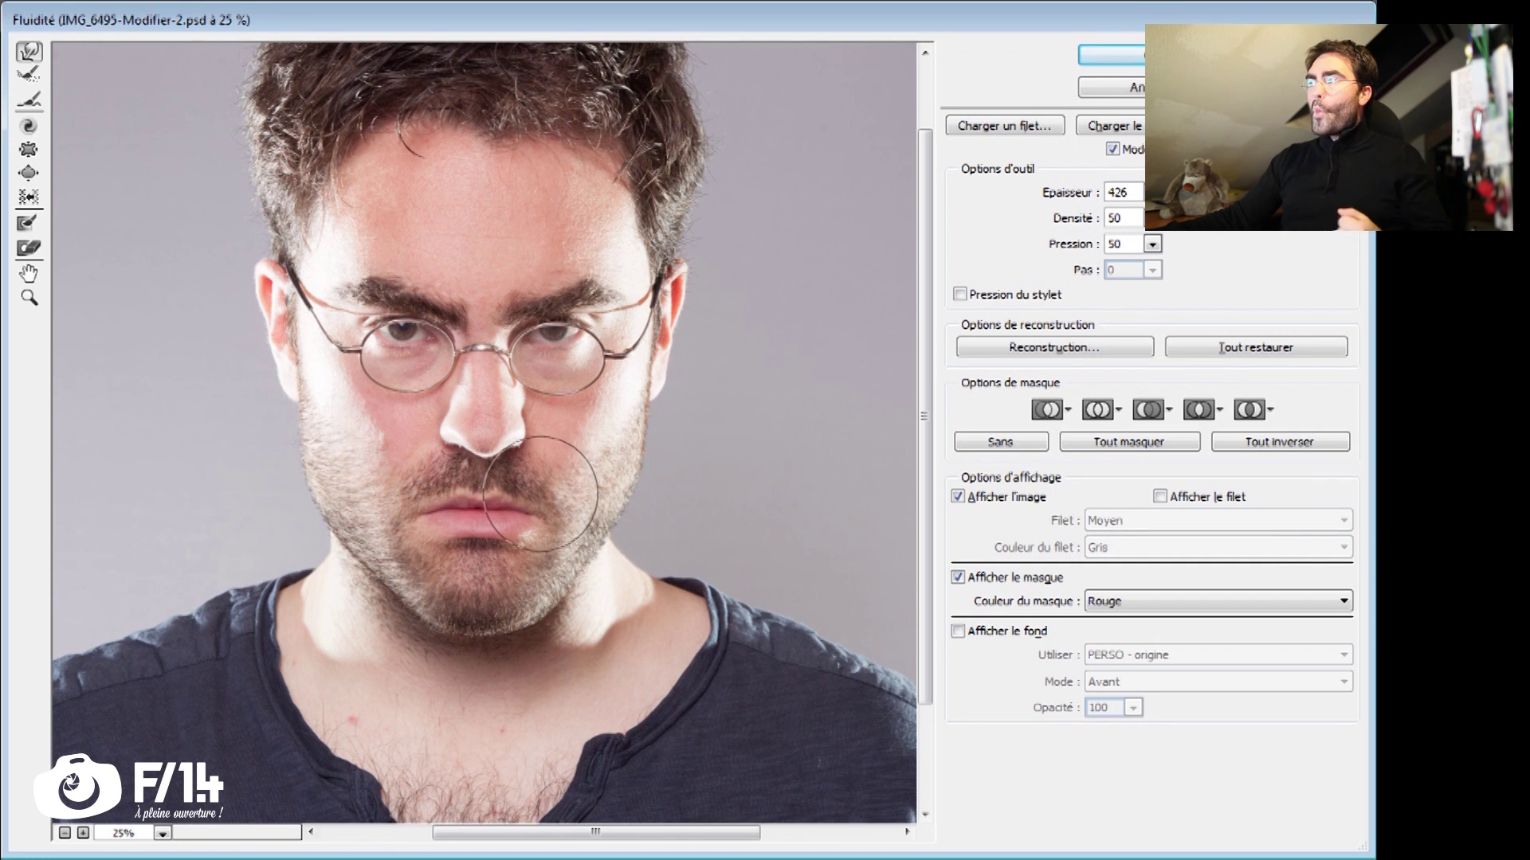
{"action": "mouse_move", "coordinate": [418, 587]}
{"action": "left_mouse_down"}
{"action": "mouse_move", "coordinate": [542, 586]}
{"action": "mouse_move", "coordinate": [546, 608]}
{"action": "mouse_move", "coordinate": [510, 619]}
{"action": "left_mouse_up"}
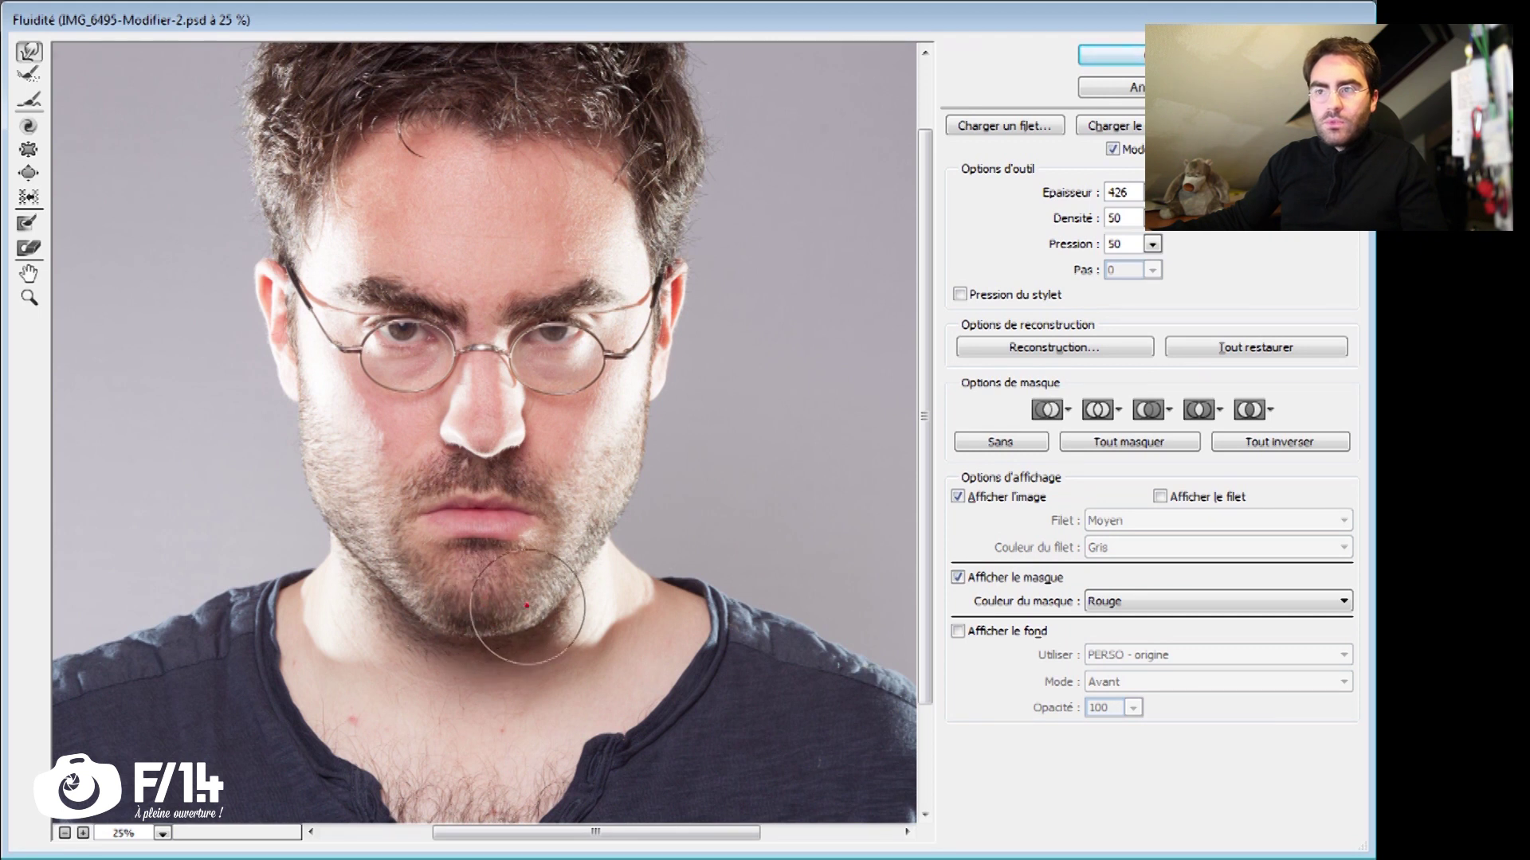
{"action": "mouse_move", "coordinate": [546, 519]}
{"action": "left_mouse_down"}
{"action": "mouse_move", "coordinate": [434, 511]}
{"action": "mouse_move", "coordinate": [436, 486]}
{"action": "left_mouse_up"}
{"action": "mouse_move", "coordinate": [378, 435]}
{"action": "left_mouse_down"}
{"action": "mouse_move", "coordinate": [568, 473]}
{"action": "mouse_move", "coordinate": [575, 452]}
{"action": "mouse_move", "coordinate": [490, 446]}
{"action": "mouse_move", "coordinate": [473, 510]}
{"action": "left_mouse_up"}
{"action": "left_click", "coordinate": [563, 454]}
Step: Reshape both sides and the tip of the nose with small Forward Warp strokes at brush size 86
{"action": "key", "text": "z"}
{"action": "left_click", "coordinate": [471, 428]}
{"action": "key", "text": "b"}
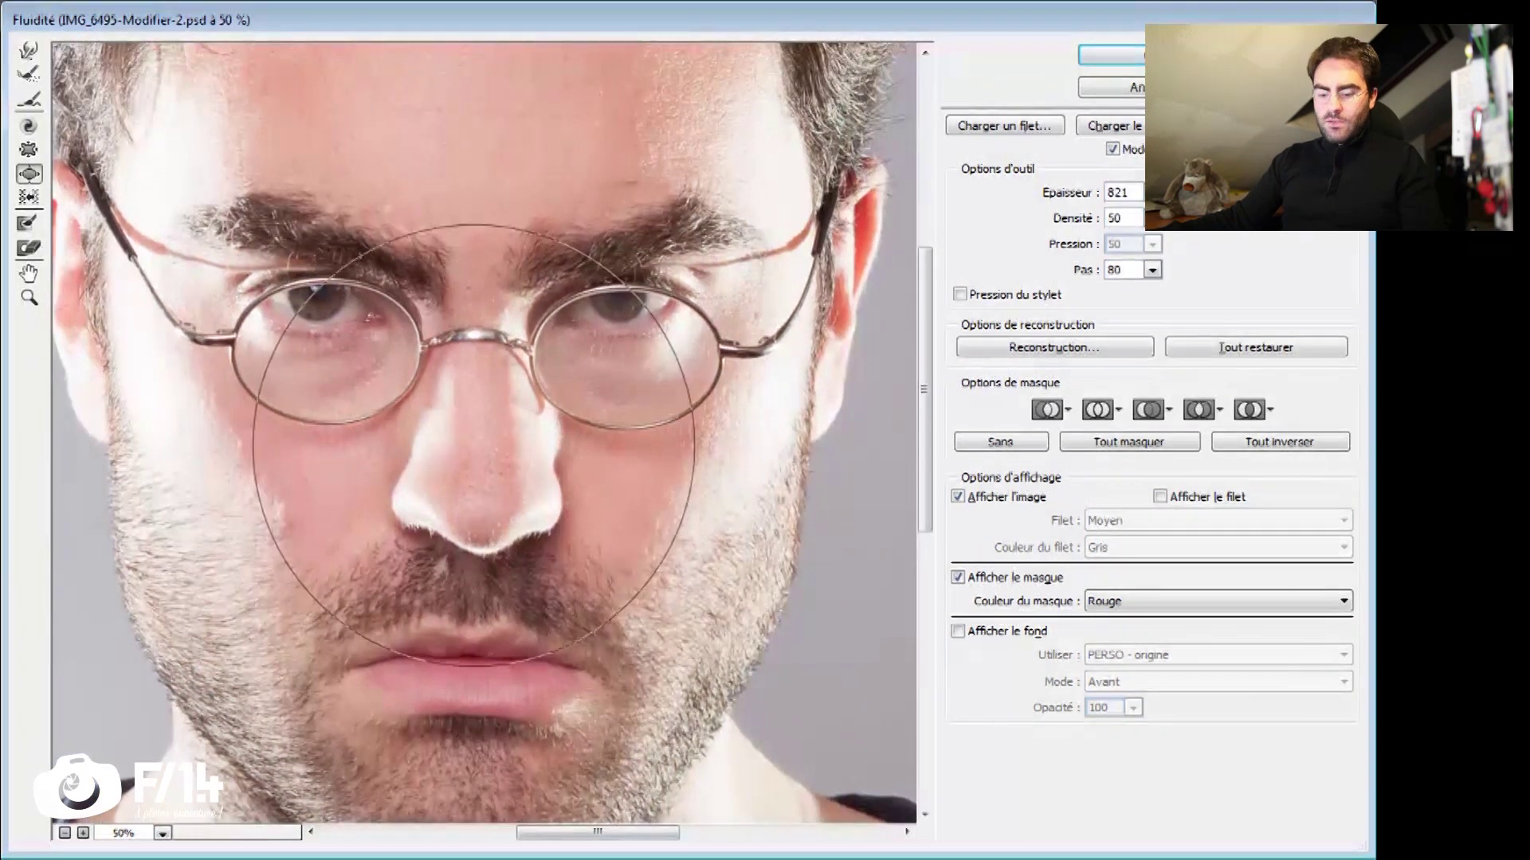
{"action": "left_click", "coordinate": [30, 52]}
{"action": "left_click_drag", "start_coordinate": [366, 429], "coordinate": [172, 430]}
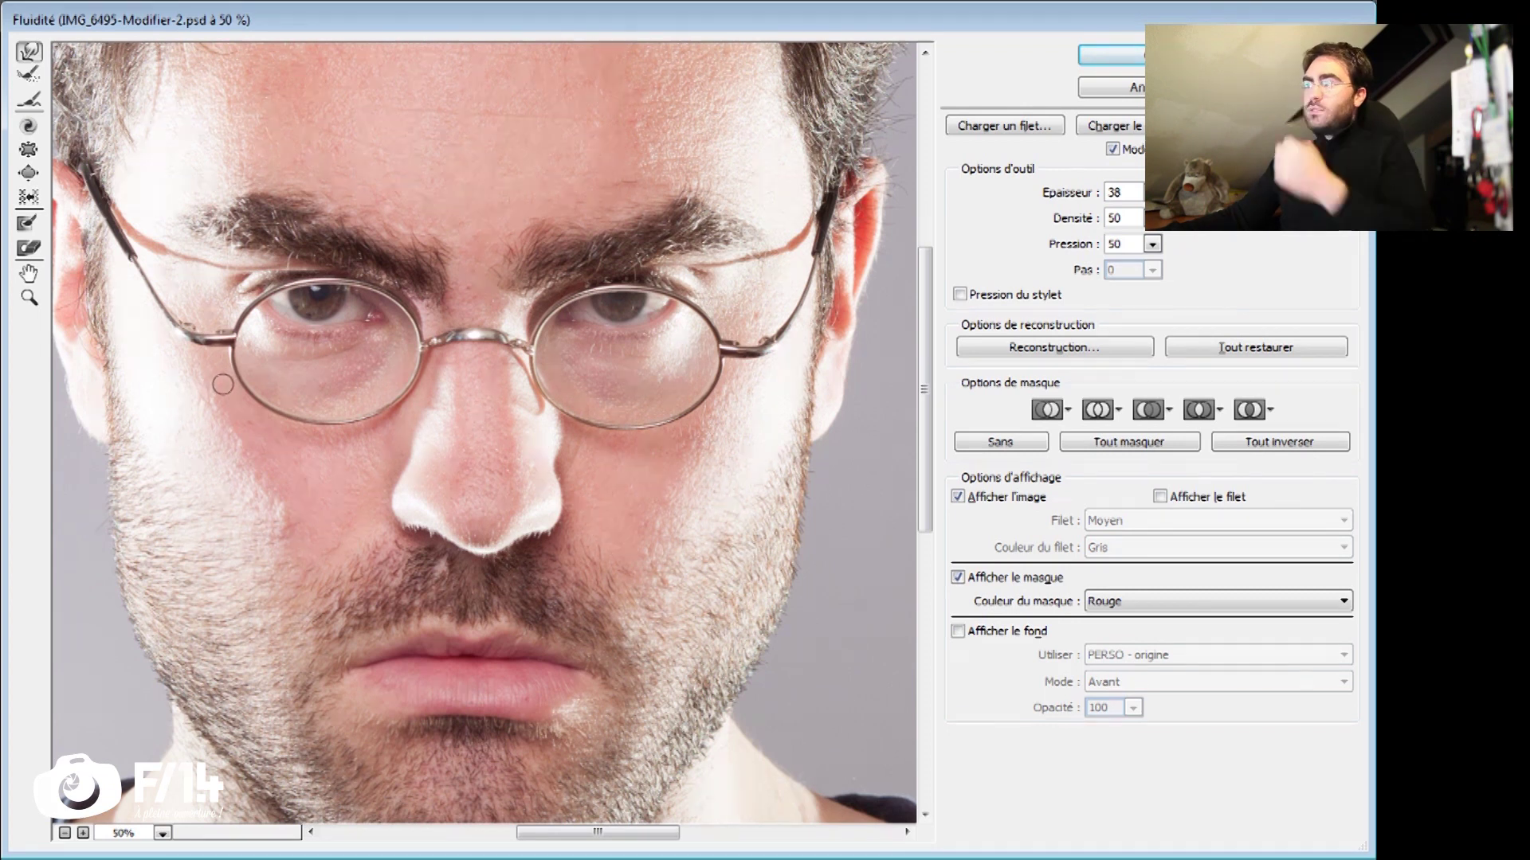
{"action": "left_click_drag", "start_coordinate": [452, 469], "coordinate": [481, 436]}
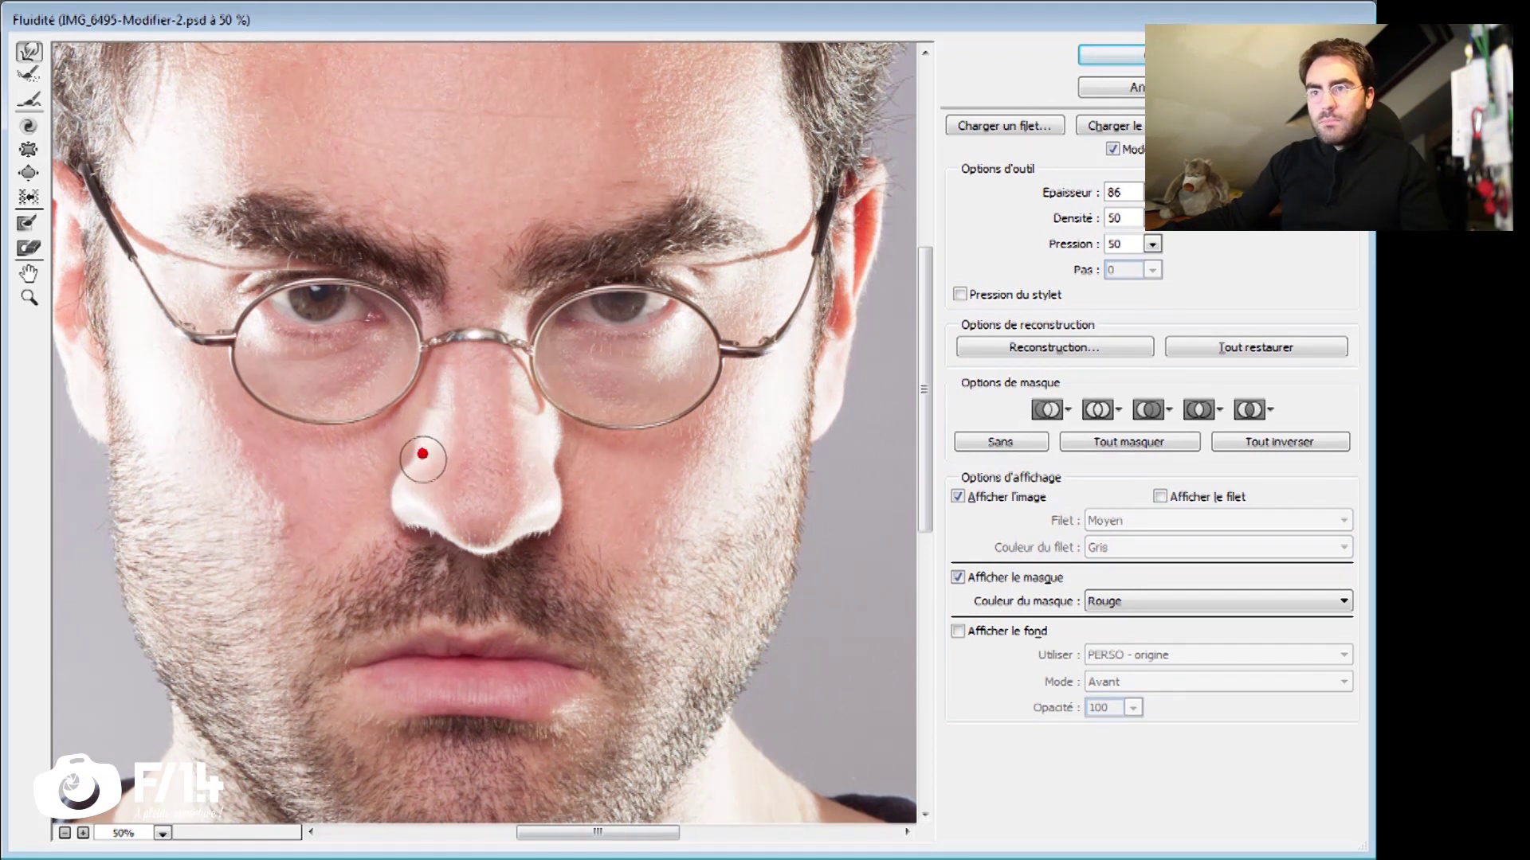
{"action": "left_click_drag", "start_coordinate": [424, 436], "coordinate": [424, 433]}
{"action": "left_click_drag", "start_coordinate": [548, 476], "coordinate": [554, 481]}
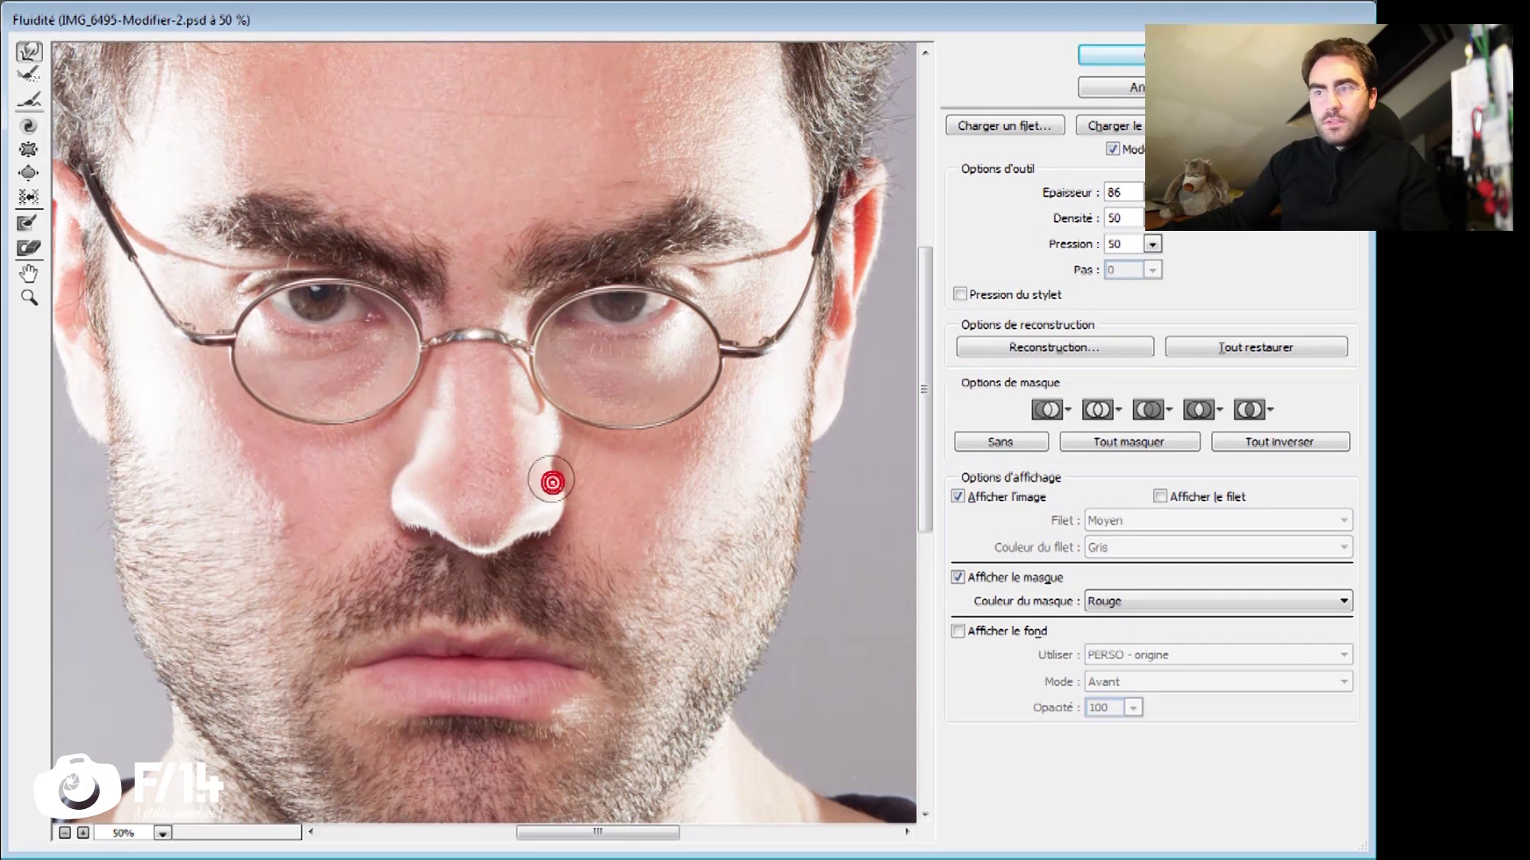
{"action": "left_click", "coordinate": [403, 487]}
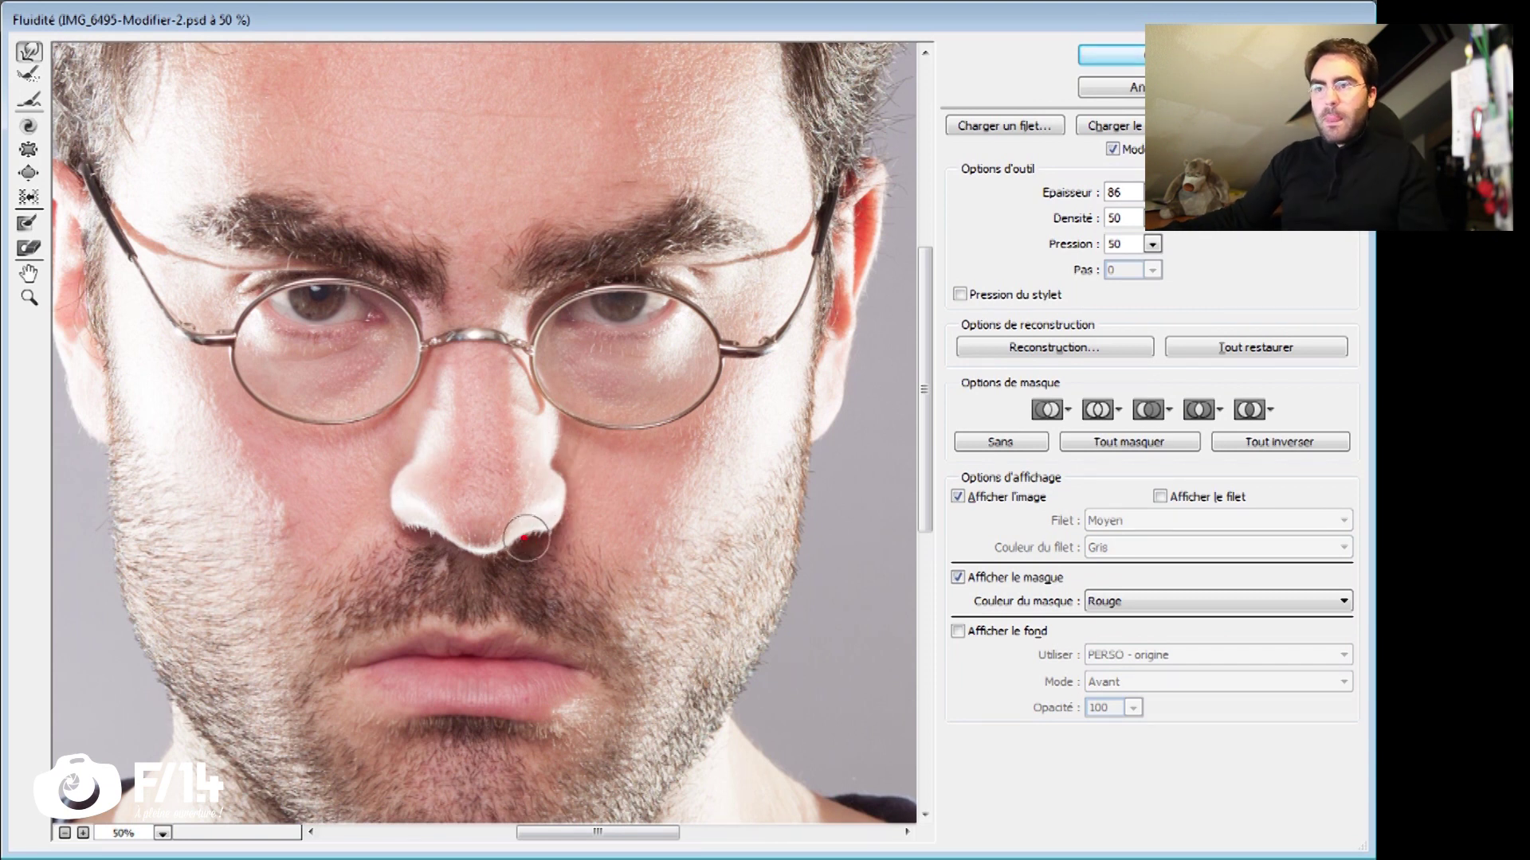
Step: Compare the whole face with the PERSO - origine backdrop after the nose changes
{"action": "key", "text": "z"}
{"action": "left_click", "coordinate": [523, 503], "text": "alt"}
{"action": "left_click", "coordinate": [518, 502], "text": "alt"}
{"action": "mouse_move", "coordinate": [359, 365]}
{"action": "left_mouse_down"}
{"action": "mouse_move", "coordinate": [399, 424]}
{"action": "mouse_move", "coordinate": [426, 422]}
{"action": "left_mouse_up"}
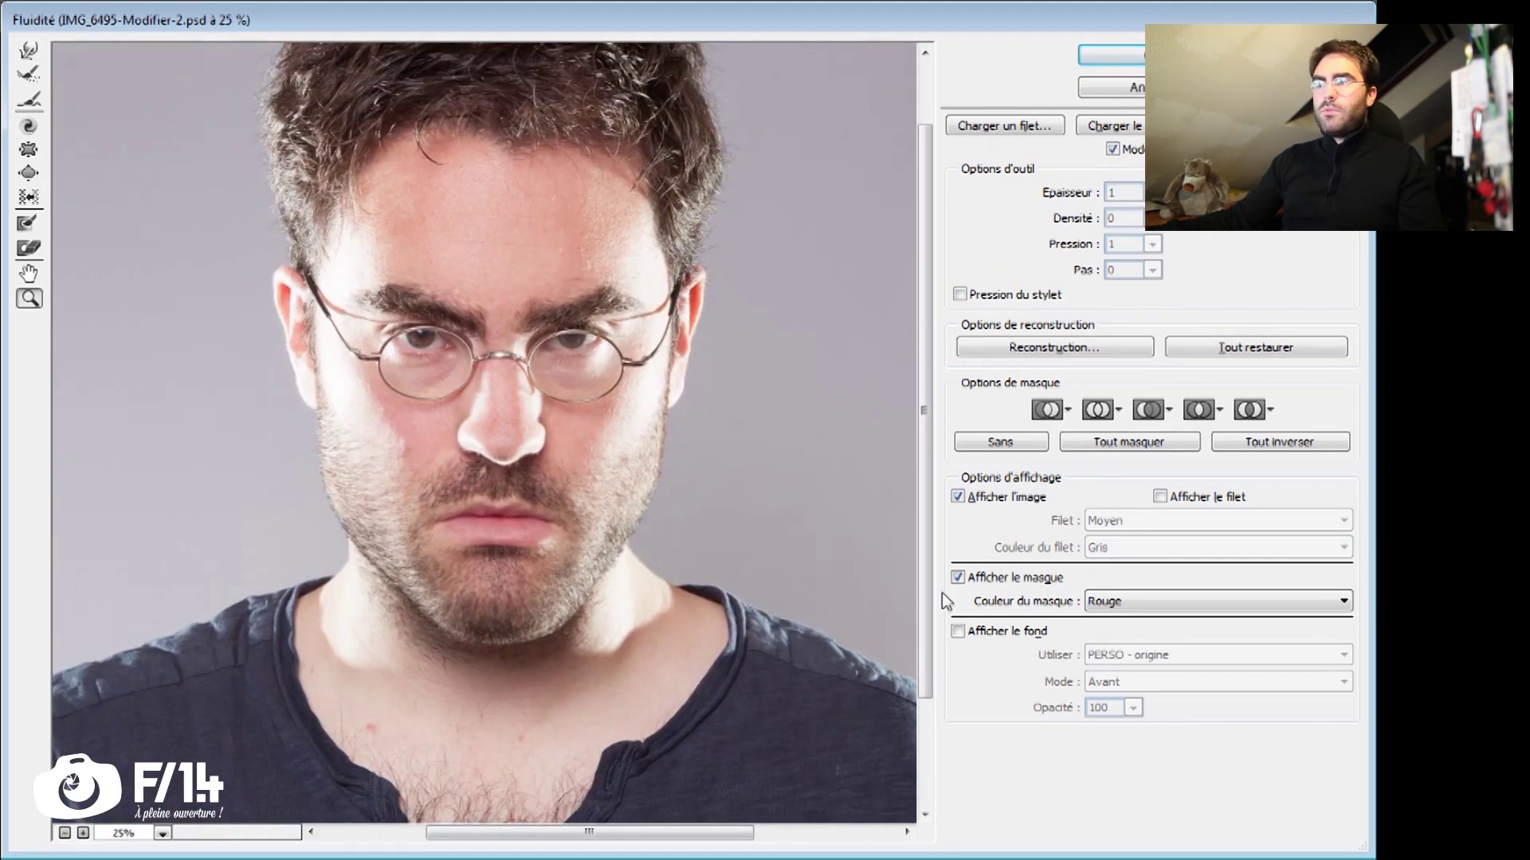
{"action": "left_click", "coordinate": [958, 633]}
{"action": "left_click", "coordinate": [958, 634]}
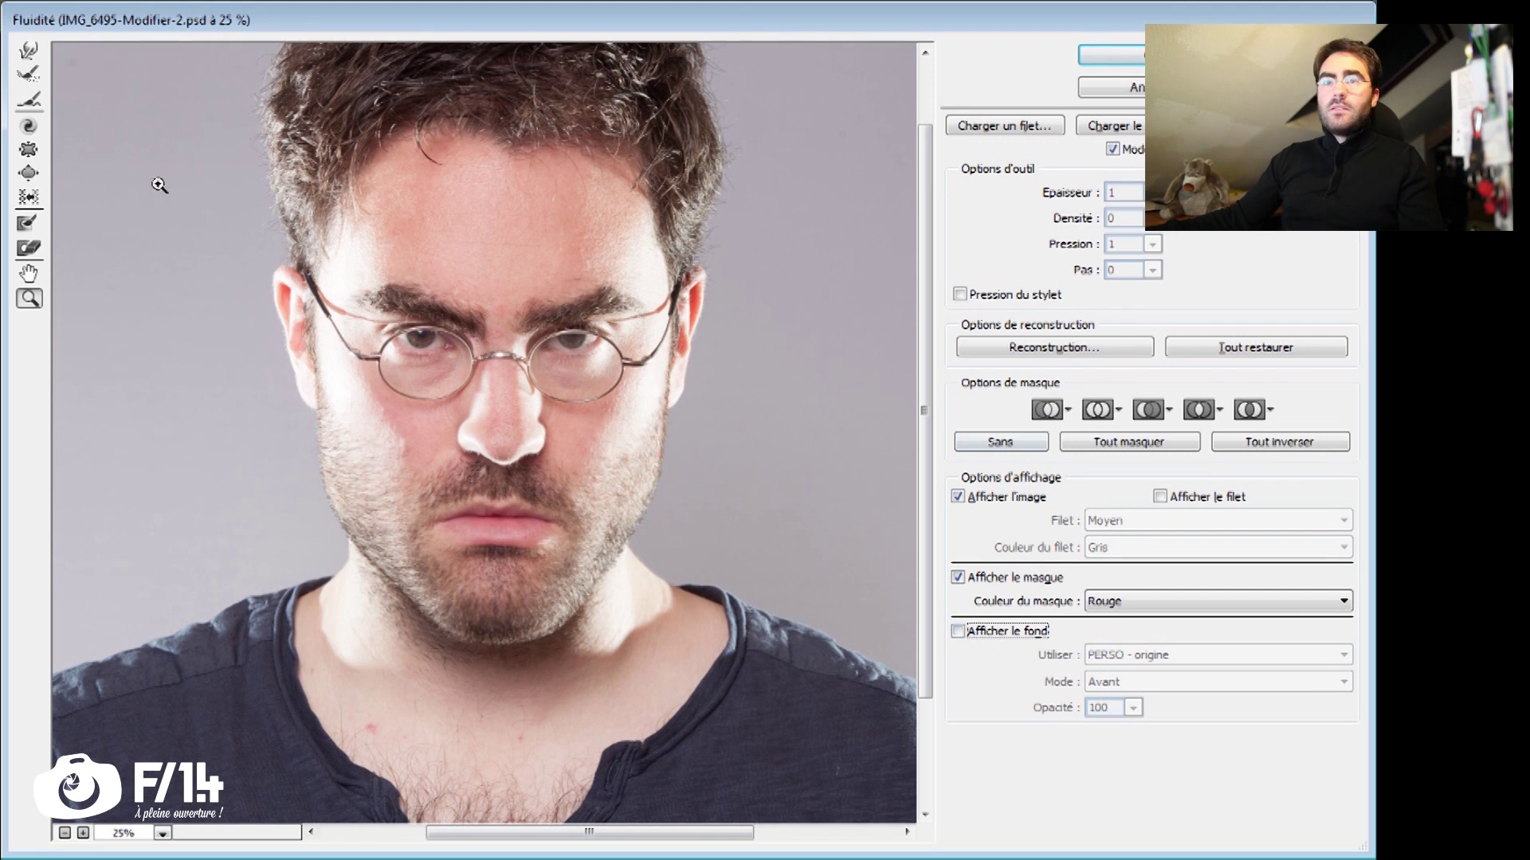
Step: Switch the PERSO - origine backdrop on and off repeatedly to check the reshaped face, and apply the Fluidité filter
{"action": "key", "text": "r"}
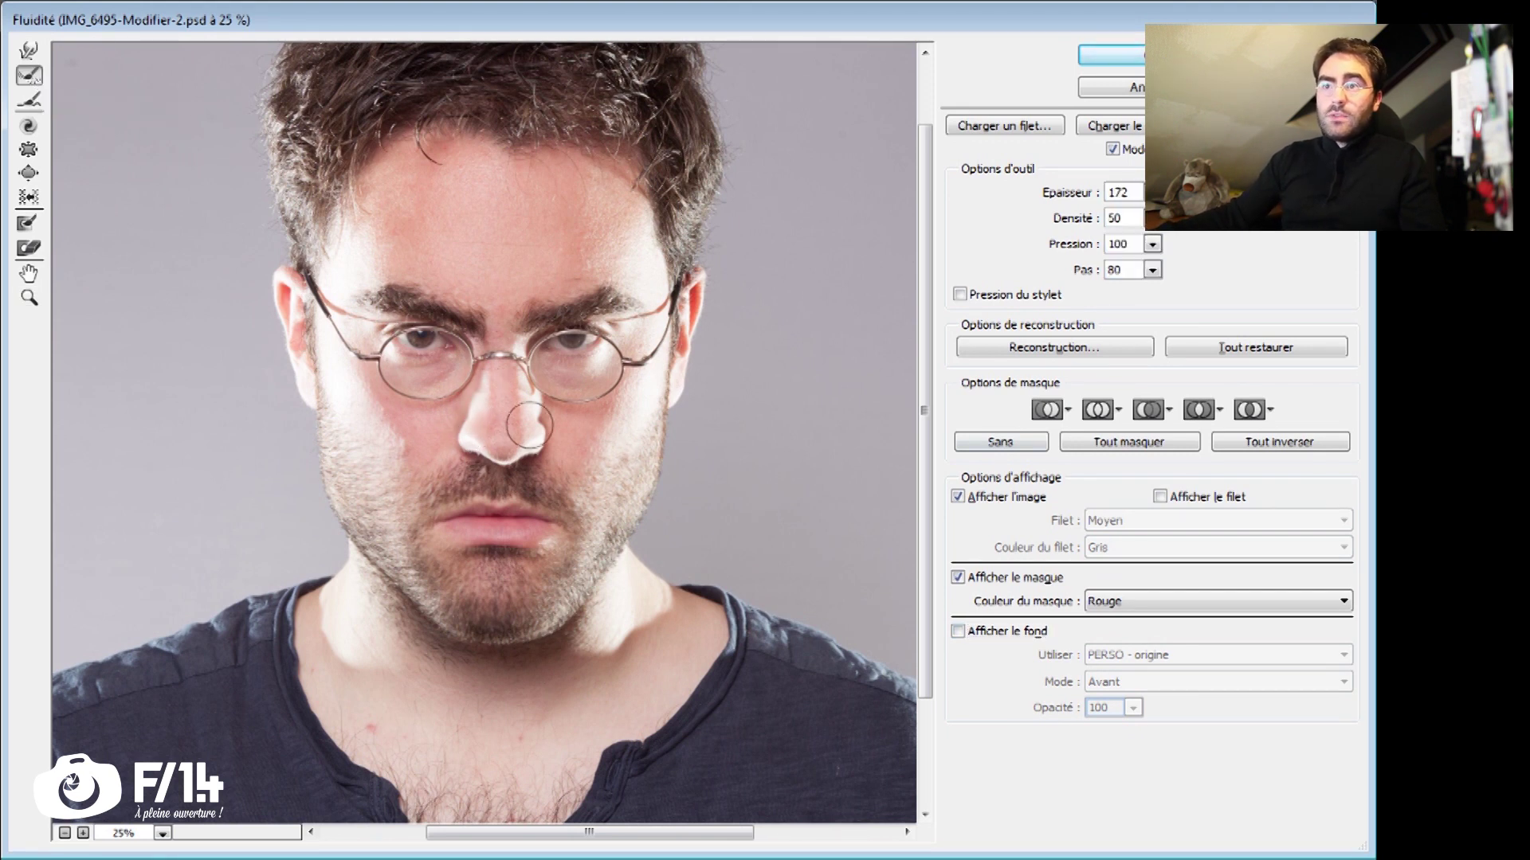
{"action": "key", "text": "z"}
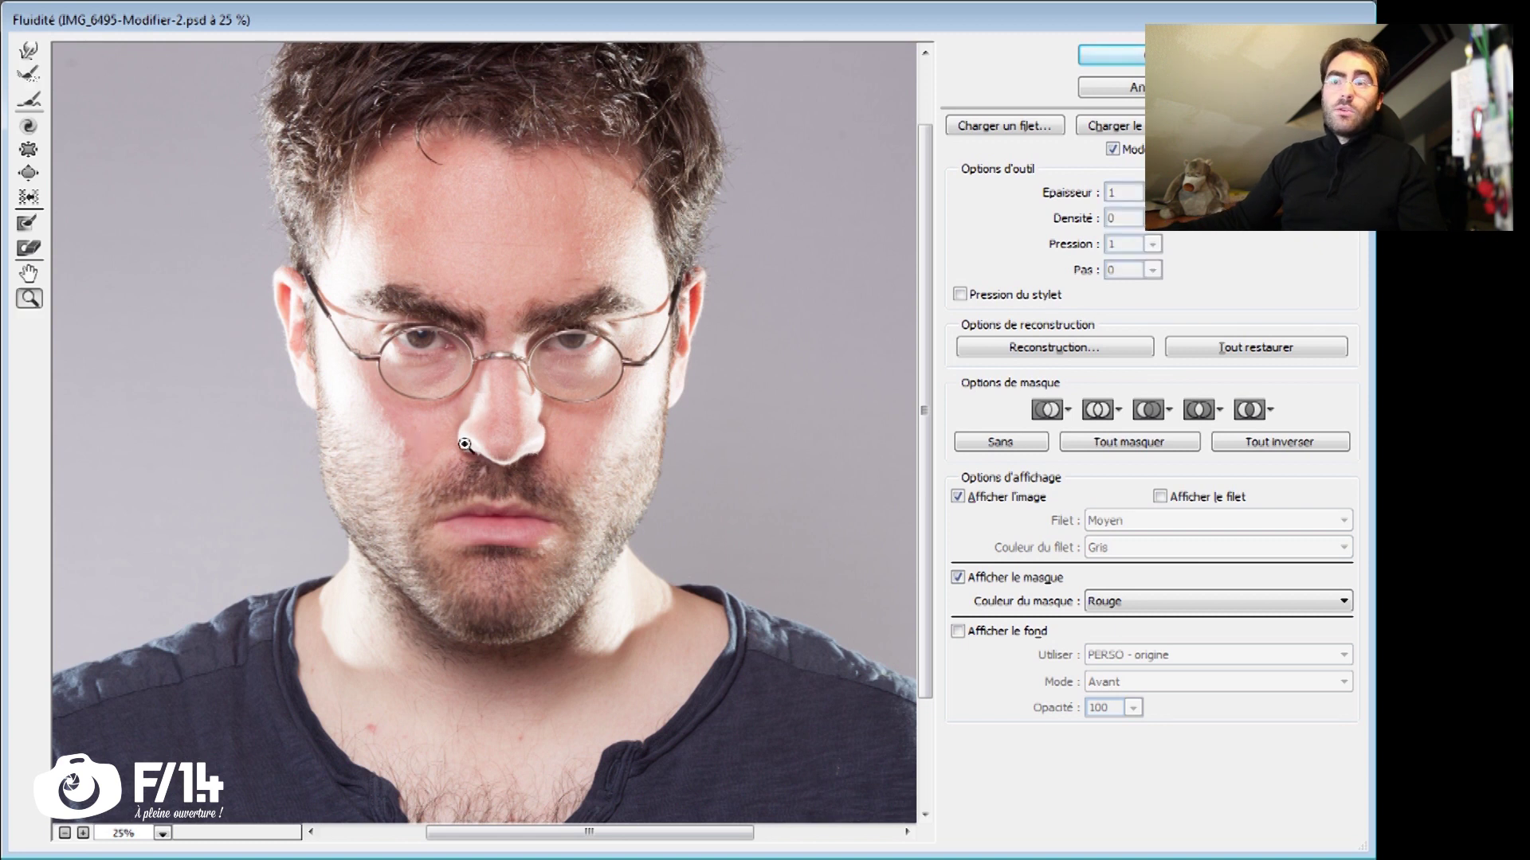
{"action": "left_click", "coordinate": [468, 454]}
{"action": "left_click_drag", "start_coordinate": [462, 445], "coordinate": [440, 457]}
{"action": "left_click", "coordinate": [968, 631]}
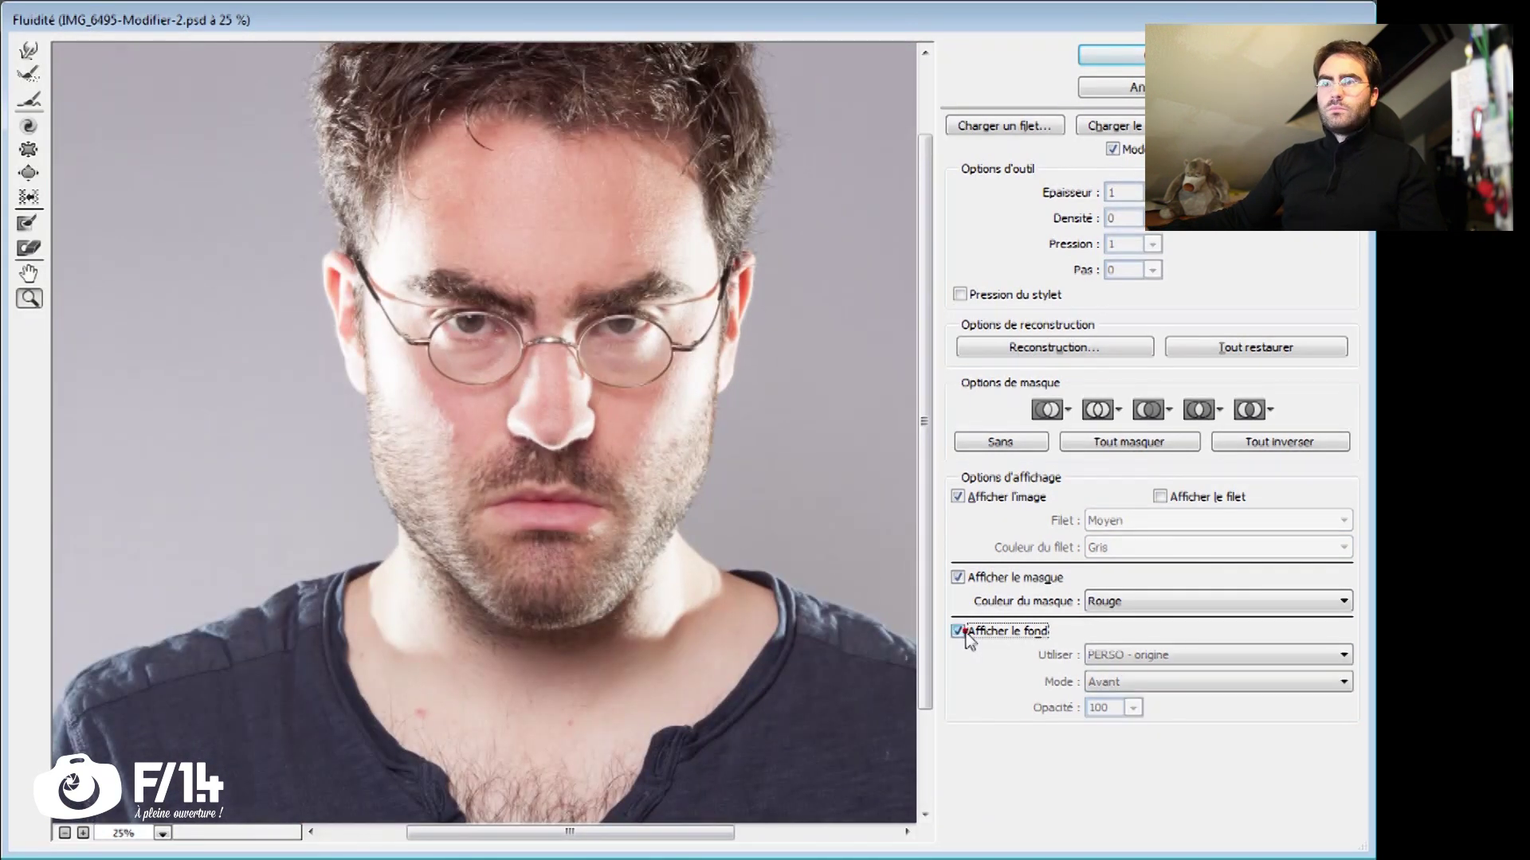
{"action": "left_click", "coordinate": [968, 631]}
{"action": "left_click", "coordinate": [969, 631]}
{"action": "left_click", "coordinate": [969, 631]}
{"action": "left_click", "coordinate": [969, 630]}
{"action": "left_click", "coordinate": [969, 629]}
{"action": "left_click", "coordinate": [969, 629]}
{"action": "left_click", "coordinate": [969, 629]}
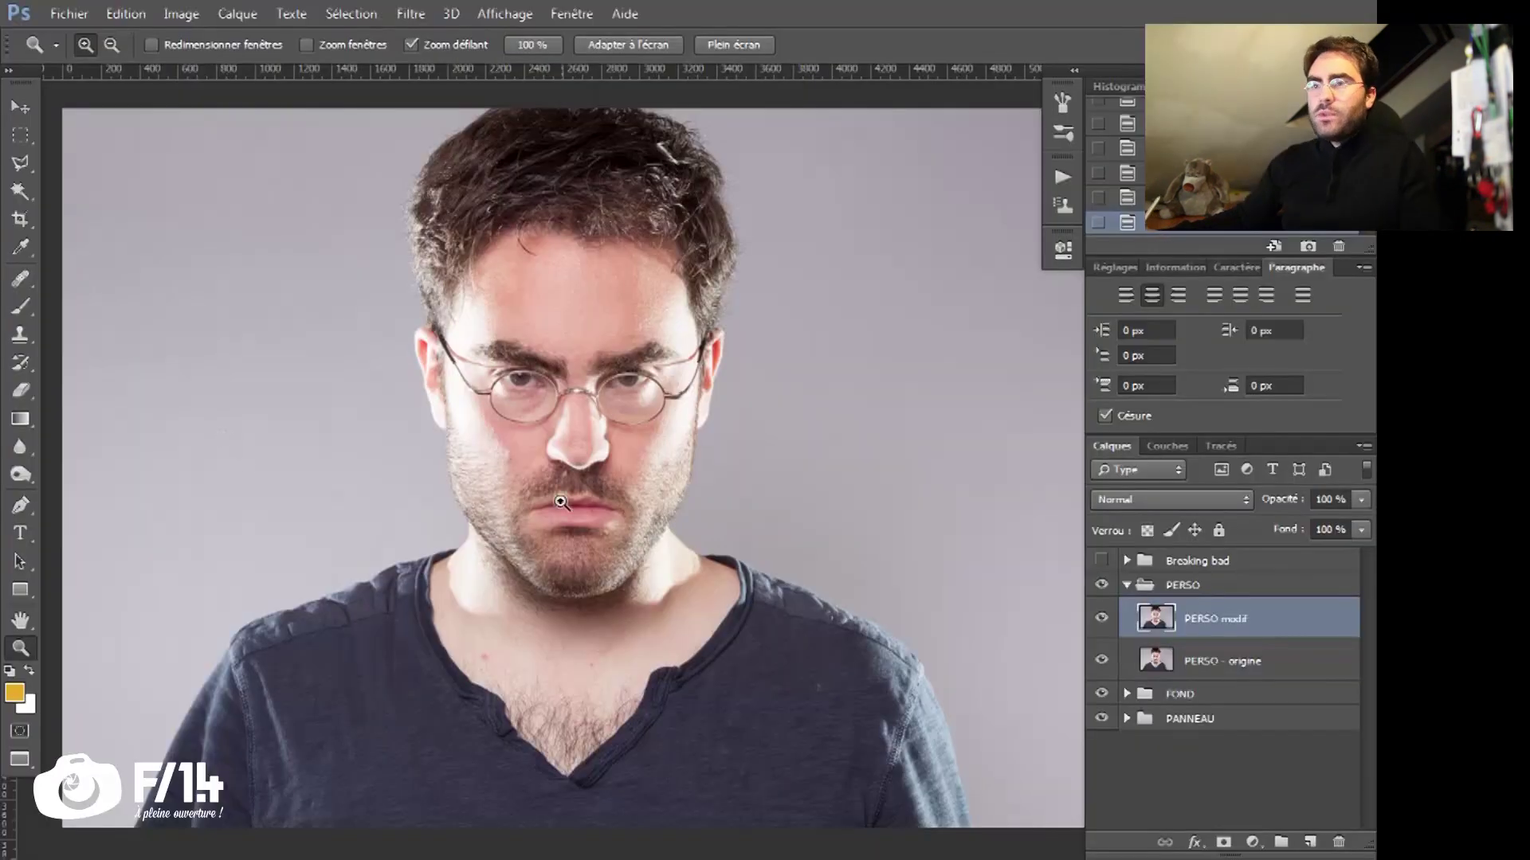
Step: Compare the PERSO modif layer before and after the Fluidité filter over the full portrait
{"action": "key", "text": "ctrl+z"}
{"action": "left_click_drag", "start_coordinate": [564, 511], "coordinate": [482, 568]}
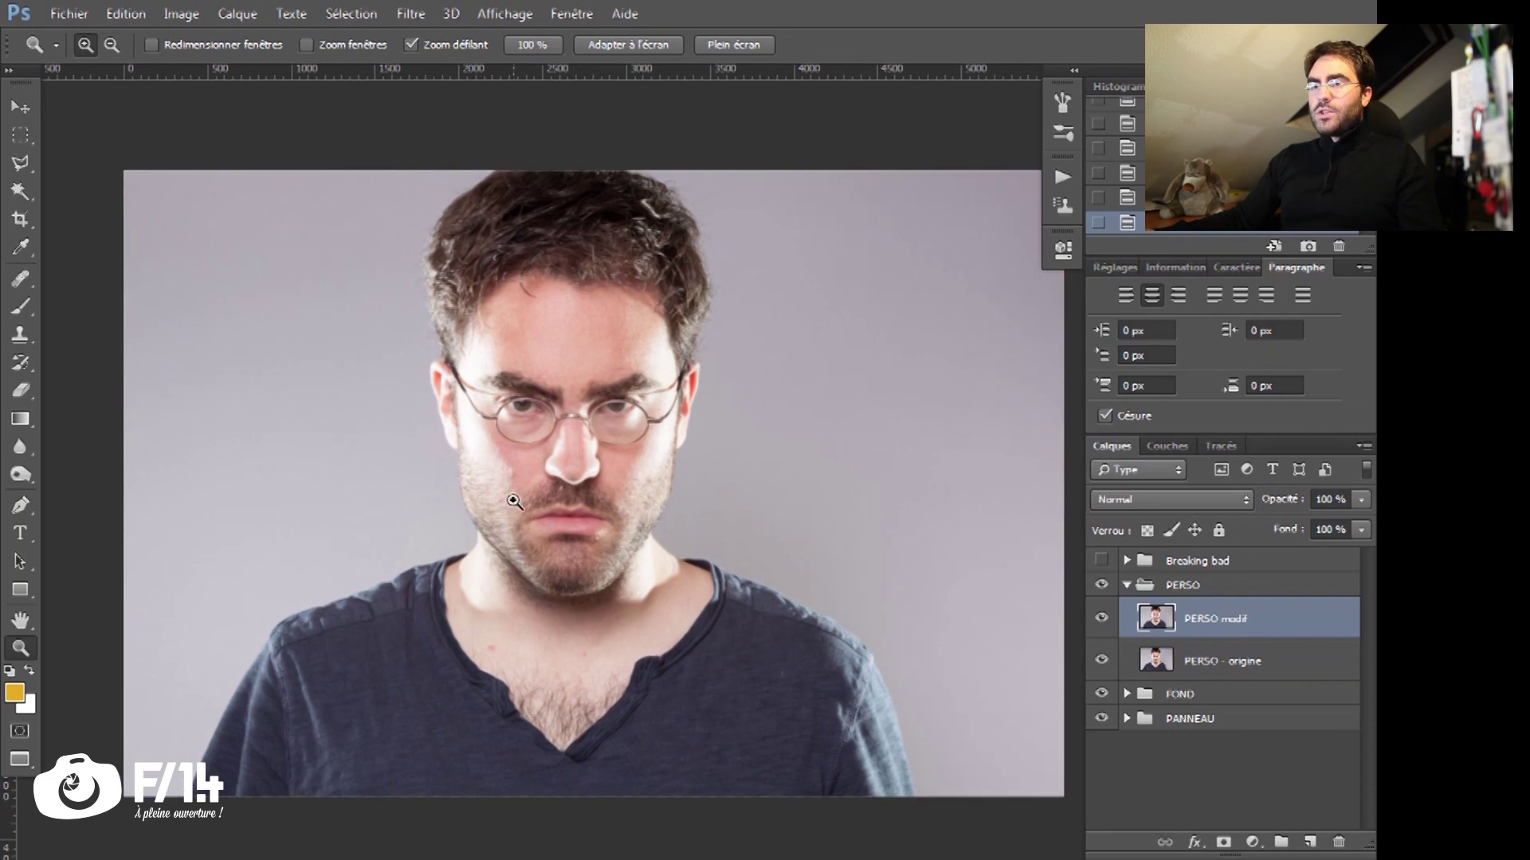
{"action": "left_click_drag", "start_coordinate": [650, 551], "coordinate": [667, 552]}
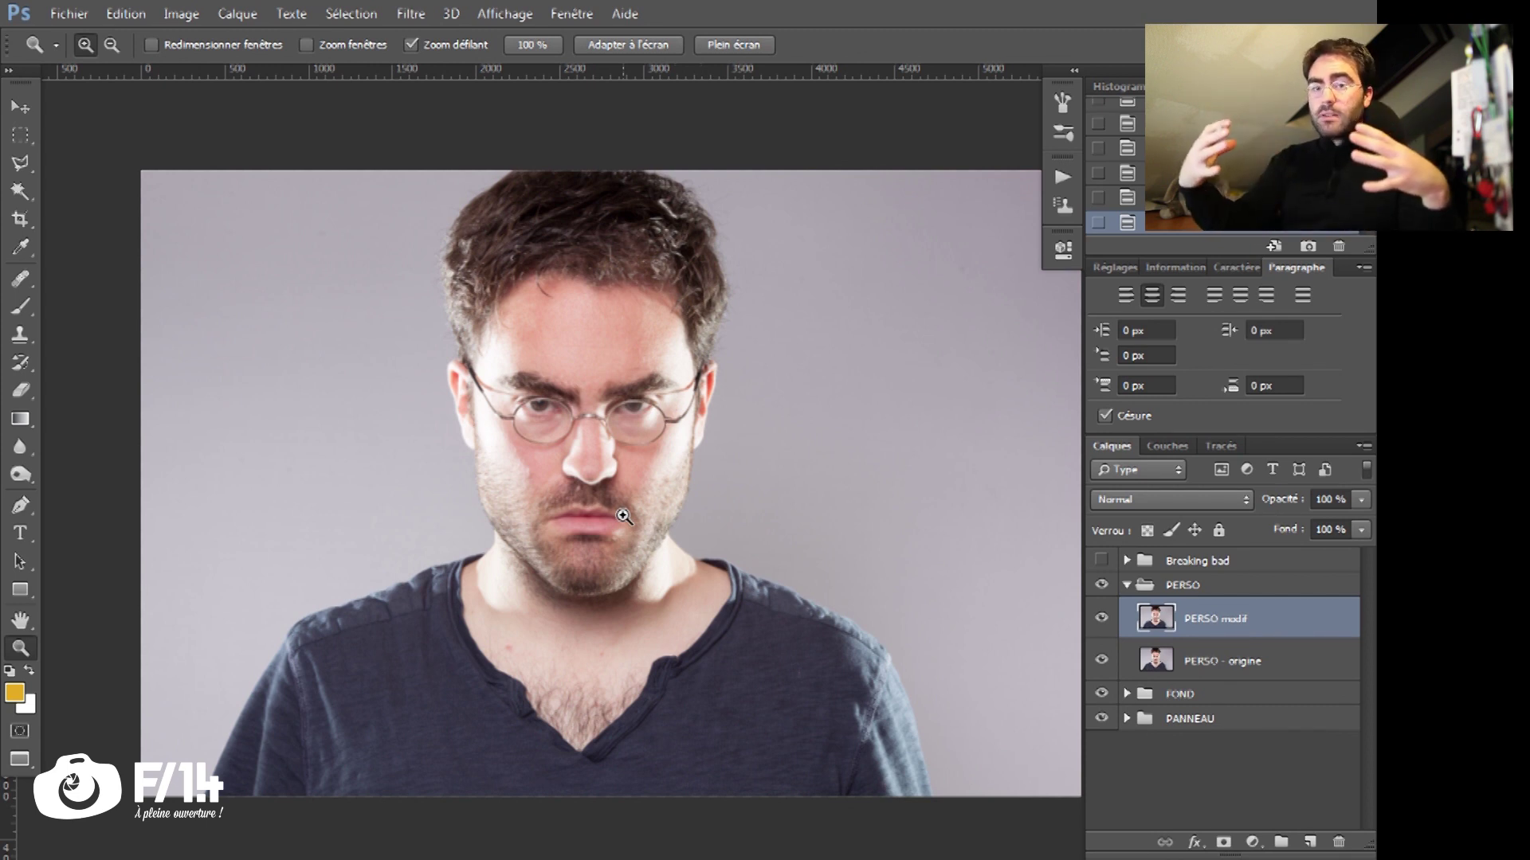
Step: Select the whole grey background around the man with the Magic Wand at tolerance 5, adding each missed area
{"action": "key", "text": "w"}
{"action": "left_click", "coordinate": [820, 448]}
{"action": "left_click", "coordinate": [887, 204], "text": "shift"}
{"action": "left_click", "coordinate": [950, 511], "text": "shift"}
{"action": "left_click_drag", "start_coordinate": [874, 508], "coordinate": [823, 501]}
{"action": "left_click", "coordinate": [701, 533], "text": "shift"}
{"action": "left_click", "coordinate": [1010, 212], "text": "shift"}
{"action": "left_click", "coordinate": [956, 215], "text": "shift"}
{"action": "left_click", "coordinate": [944, 669], "text": "shift"}
{"action": "left_click", "coordinate": [365, 188], "text": "shift"}
{"action": "left_click", "coordinate": [225, 263], "text": "shift"}
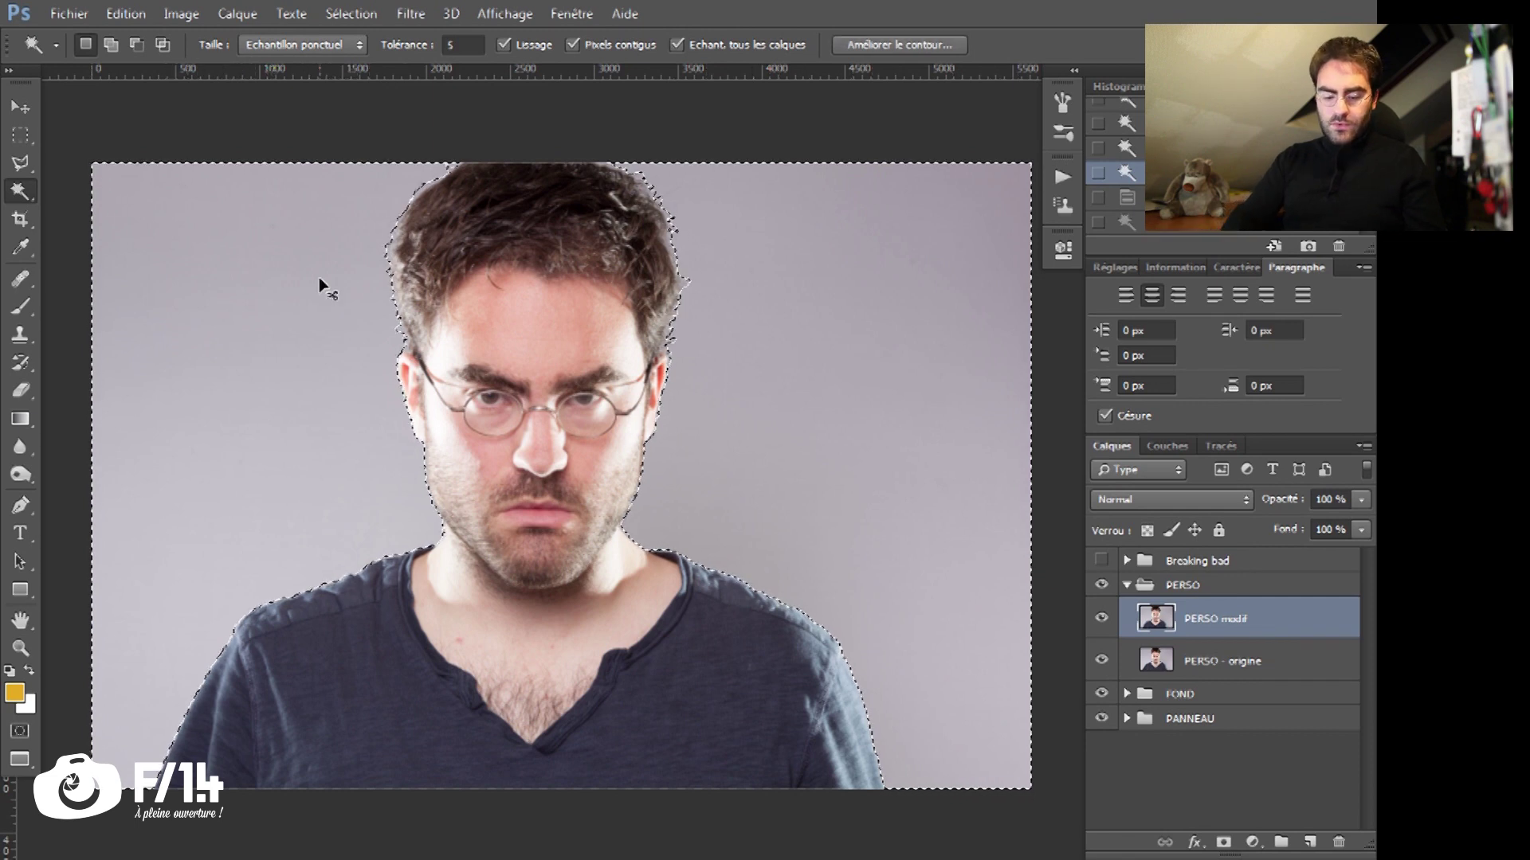
Step: Invert the background selection so that the man is selected
{"action": "key", "text": "ctrl+shift+i"}
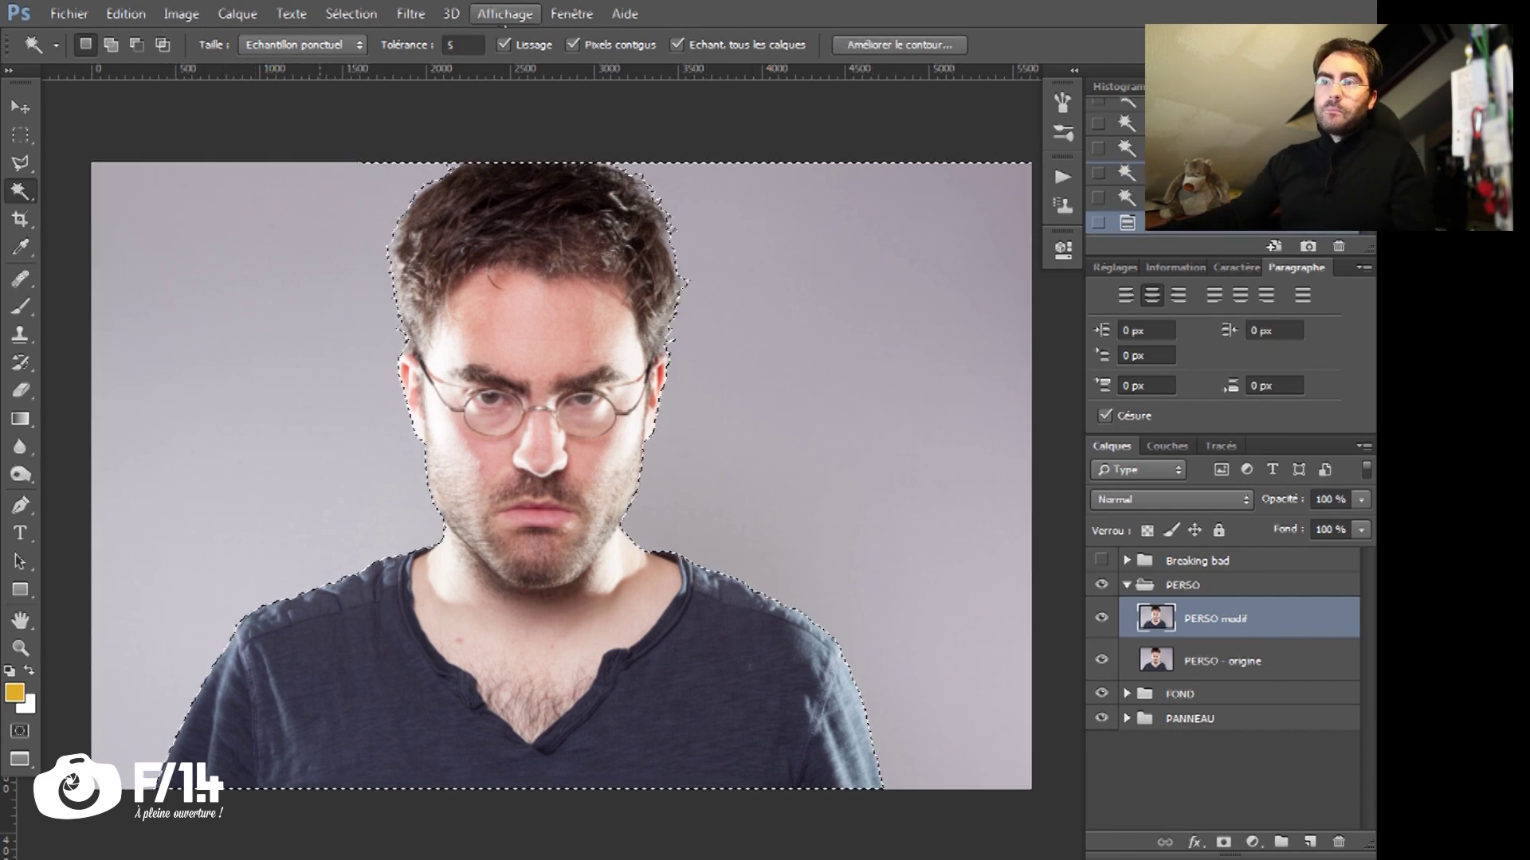
{"action": "left_click", "coordinate": [350, 13]}
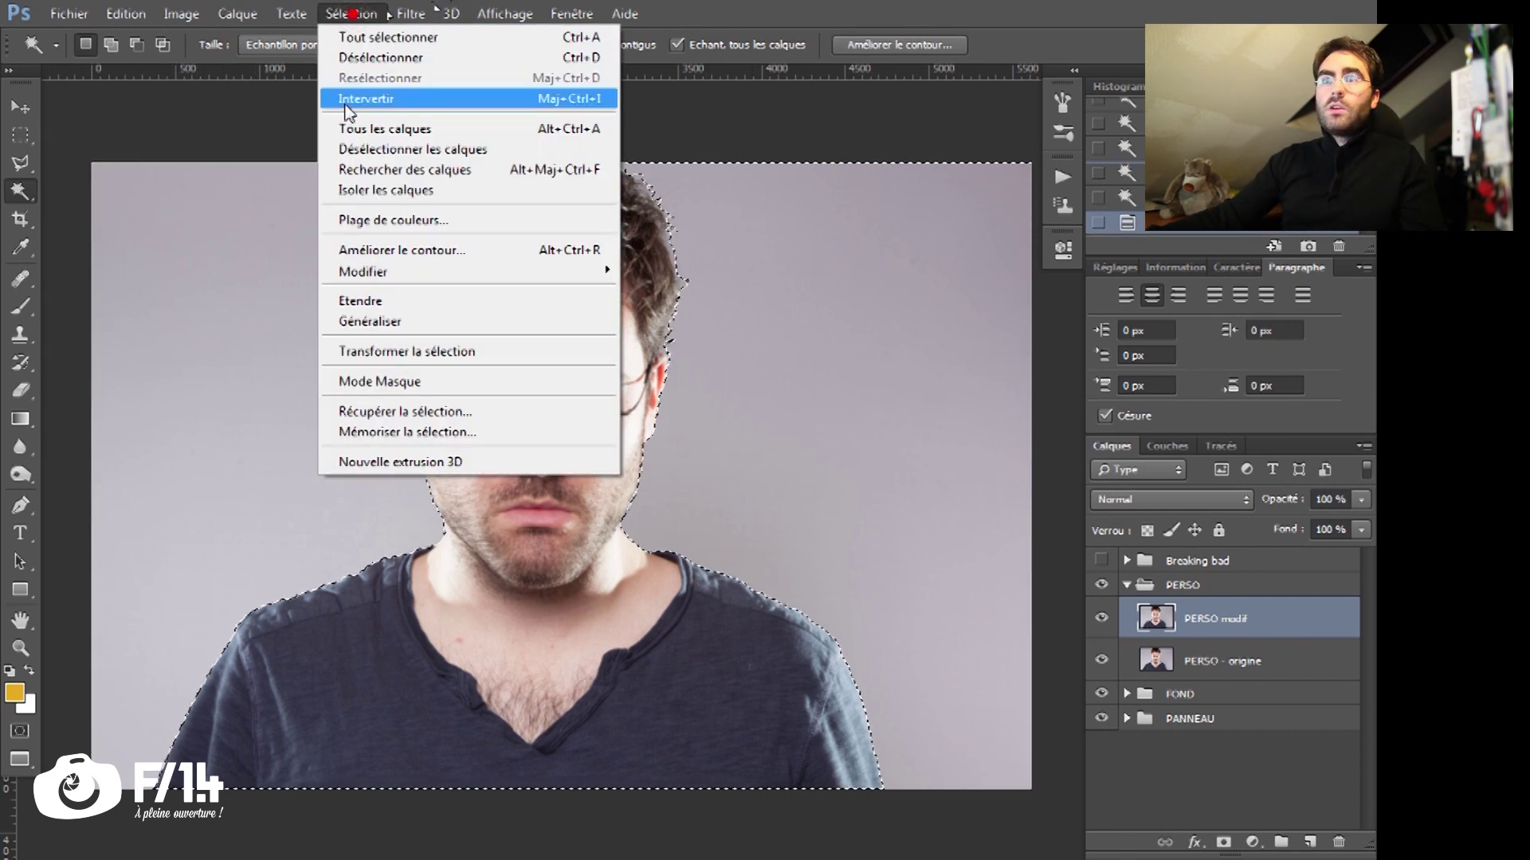
{"action": "left_click", "coordinate": [389, 97]}
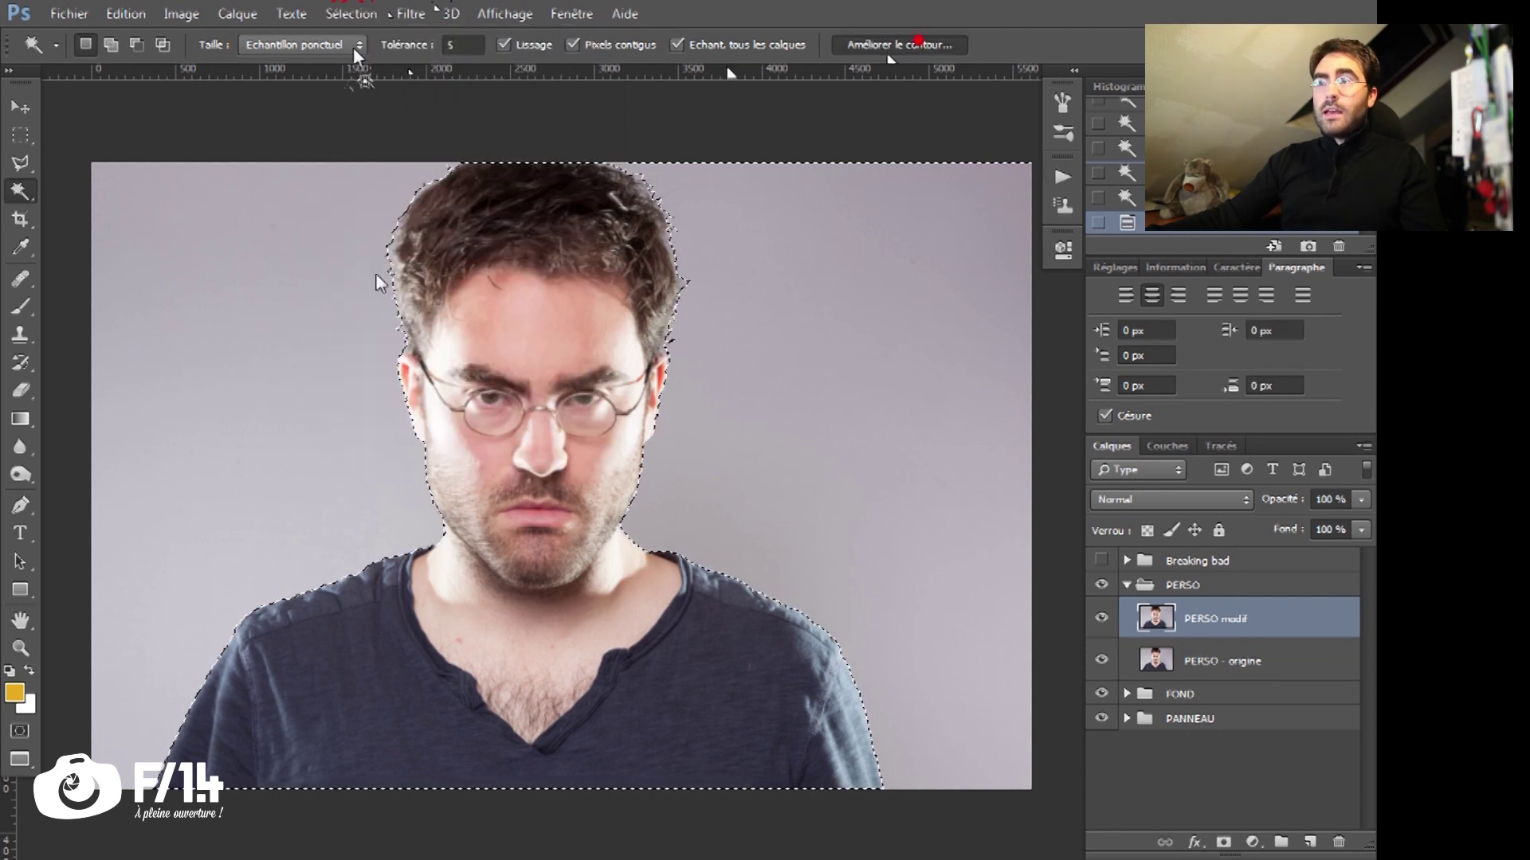
Step: Open Améliorer le contour for the man's selection in Incrustation view and move the dialog clear of the portrait
{"action": "left_click", "coordinate": [898, 45]}
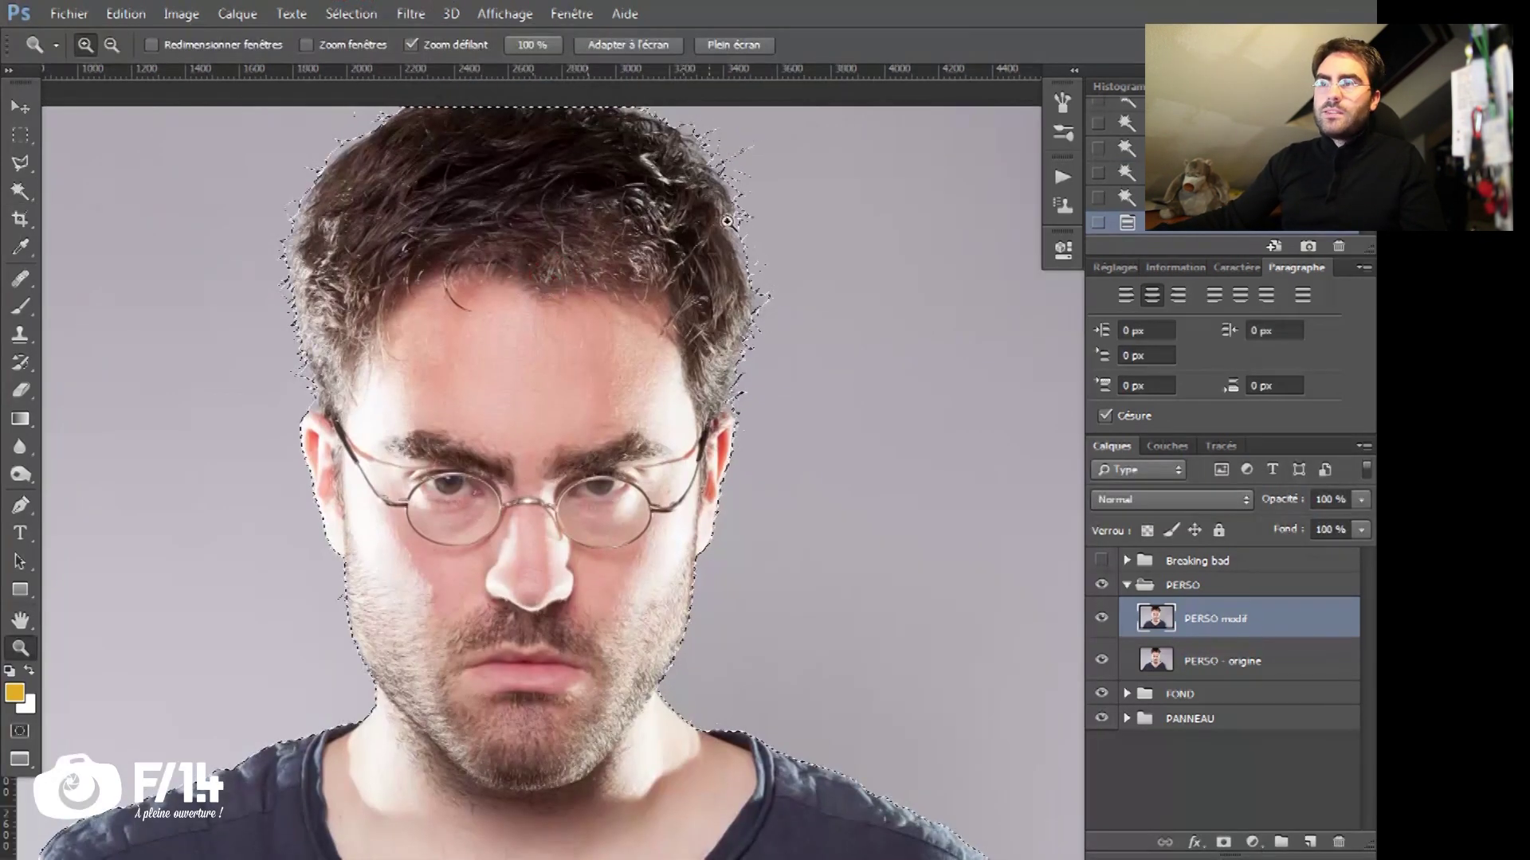
{"action": "left_click_drag", "start_coordinate": [669, 244], "coordinate": [686, 242]}
{"action": "left_click", "coordinate": [670, 259], "text": "alt"}
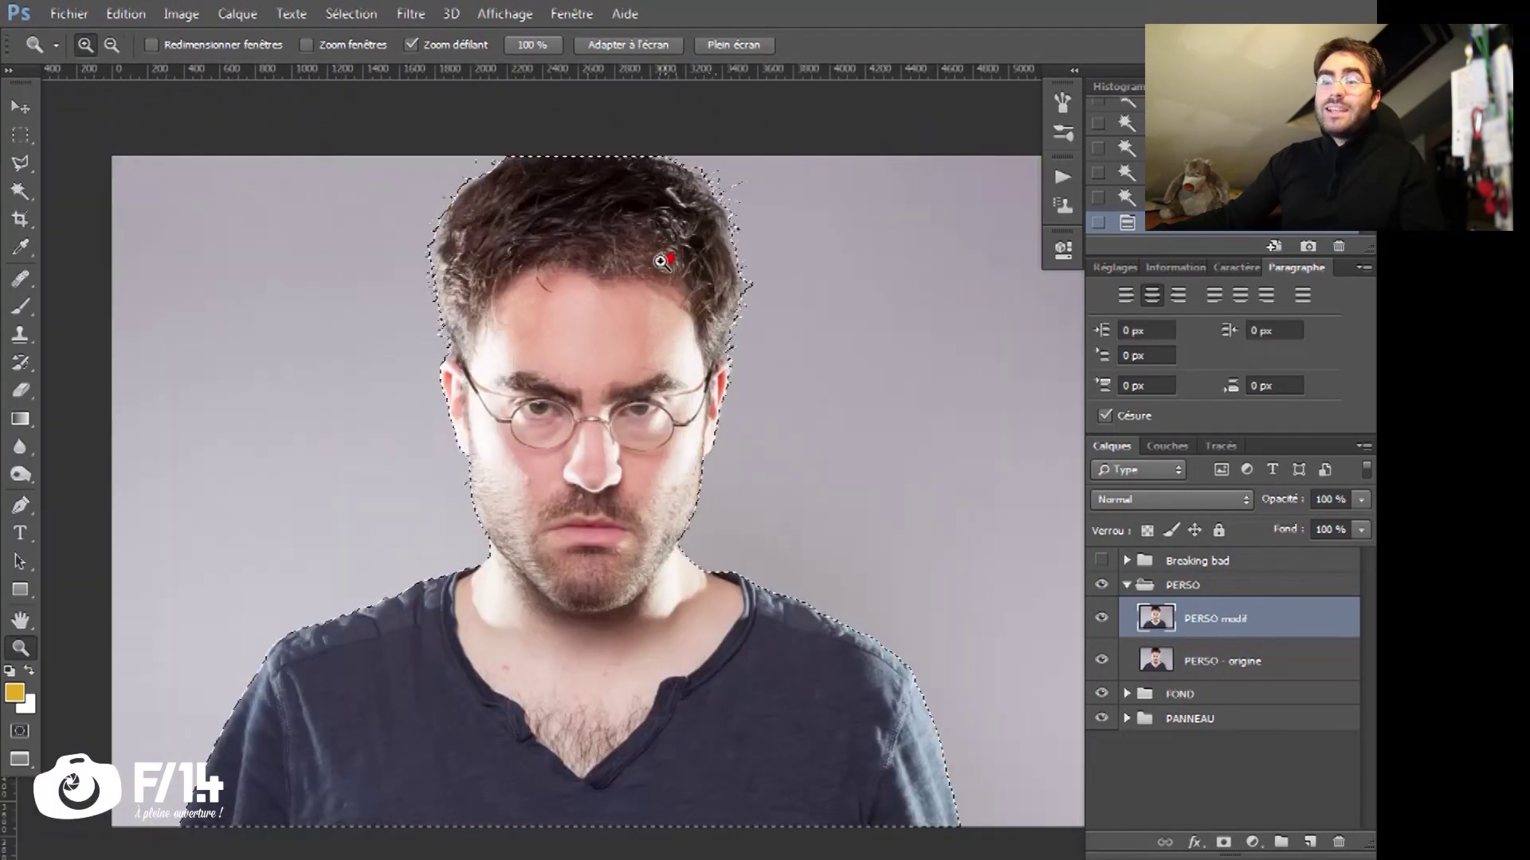
{"action": "key", "text": "ctrl+alt+r"}
{"action": "left_click", "coordinate": [1103, 279]}
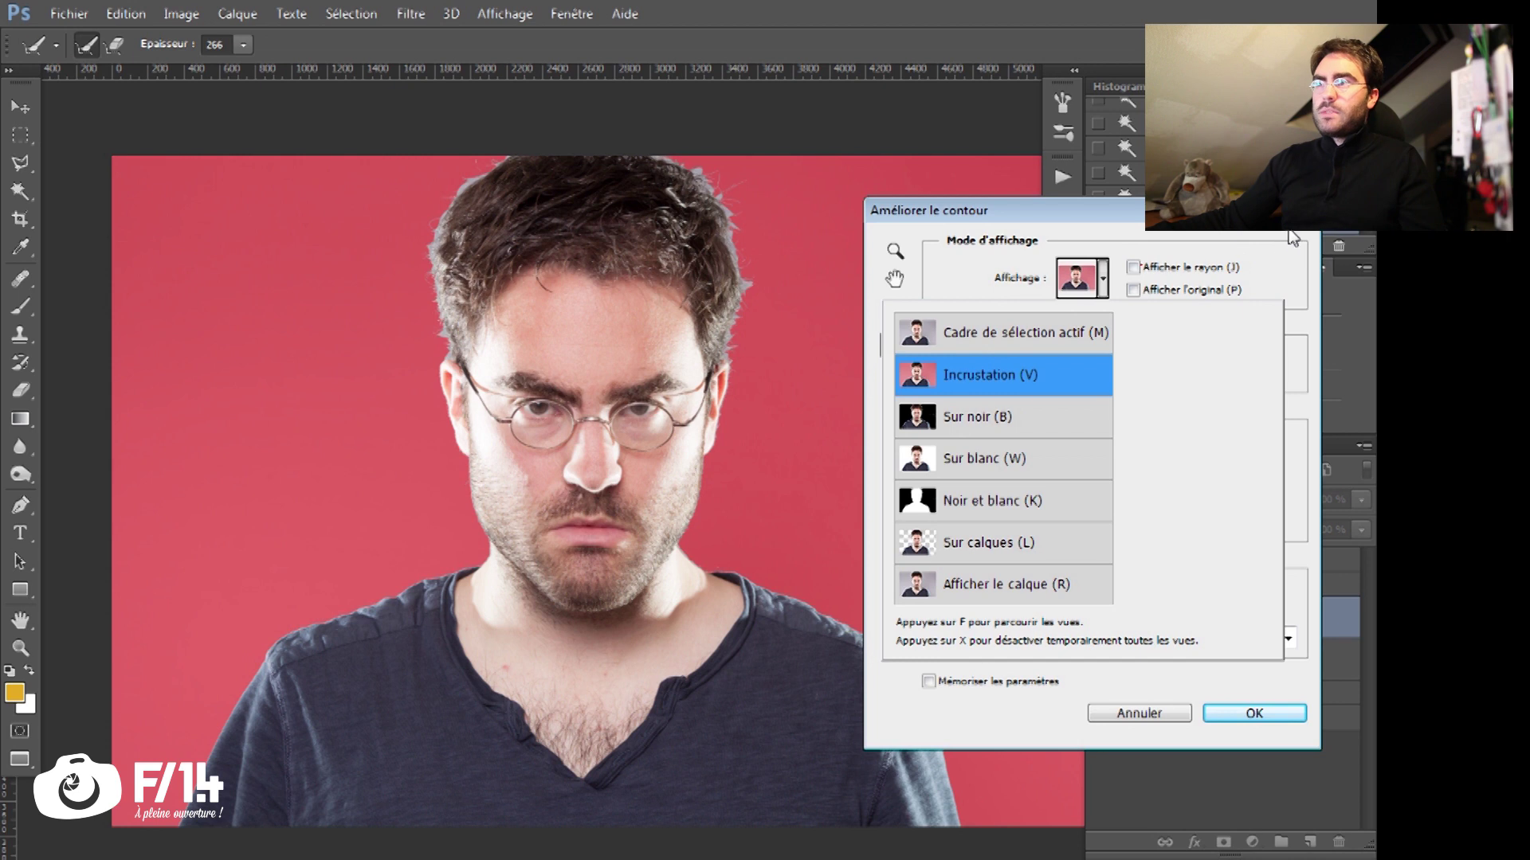
{"action": "left_click", "coordinate": [1207, 231]}
{"action": "left_click_drag", "start_coordinate": [1069, 219], "coordinate": [1131, 206]}
Step: Paint along the outer edge of the hair with the Refine Radius brush at size 288
{"action": "key", "text": "bracketleft"}
{"action": "key", "text": "bracketleft"}
{"action": "mouse_move", "coordinate": [441, 215]}
{"action": "left_mouse_down"}
{"action": "mouse_move", "coordinate": [499, 220]}
{"action": "mouse_move", "coordinate": [478, 218]}
{"action": "left_mouse_up"}
{"action": "mouse_move", "coordinate": [462, 295]}
{"action": "left_mouse_down"}
{"action": "mouse_move", "coordinate": [422, 306]}
{"action": "mouse_move", "coordinate": [467, 327]}
{"action": "mouse_move", "coordinate": [391, 334]}
{"action": "mouse_move", "coordinate": [443, 343]}
{"action": "mouse_move", "coordinate": [443, 236]}
{"action": "mouse_move", "coordinate": [516, 162]}
{"action": "left_mouse_up"}
{"action": "mouse_move", "coordinate": [443, 288]}
{"action": "left_mouse_down"}
{"action": "mouse_move", "coordinate": [543, 141]}
{"action": "mouse_move", "coordinate": [712, 179]}
{"action": "mouse_move", "coordinate": [729, 219]}
{"action": "mouse_move", "coordinate": [734, 353]}
{"action": "mouse_move", "coordinate": [668, 335]}
{"action": "left_mouse_up"}
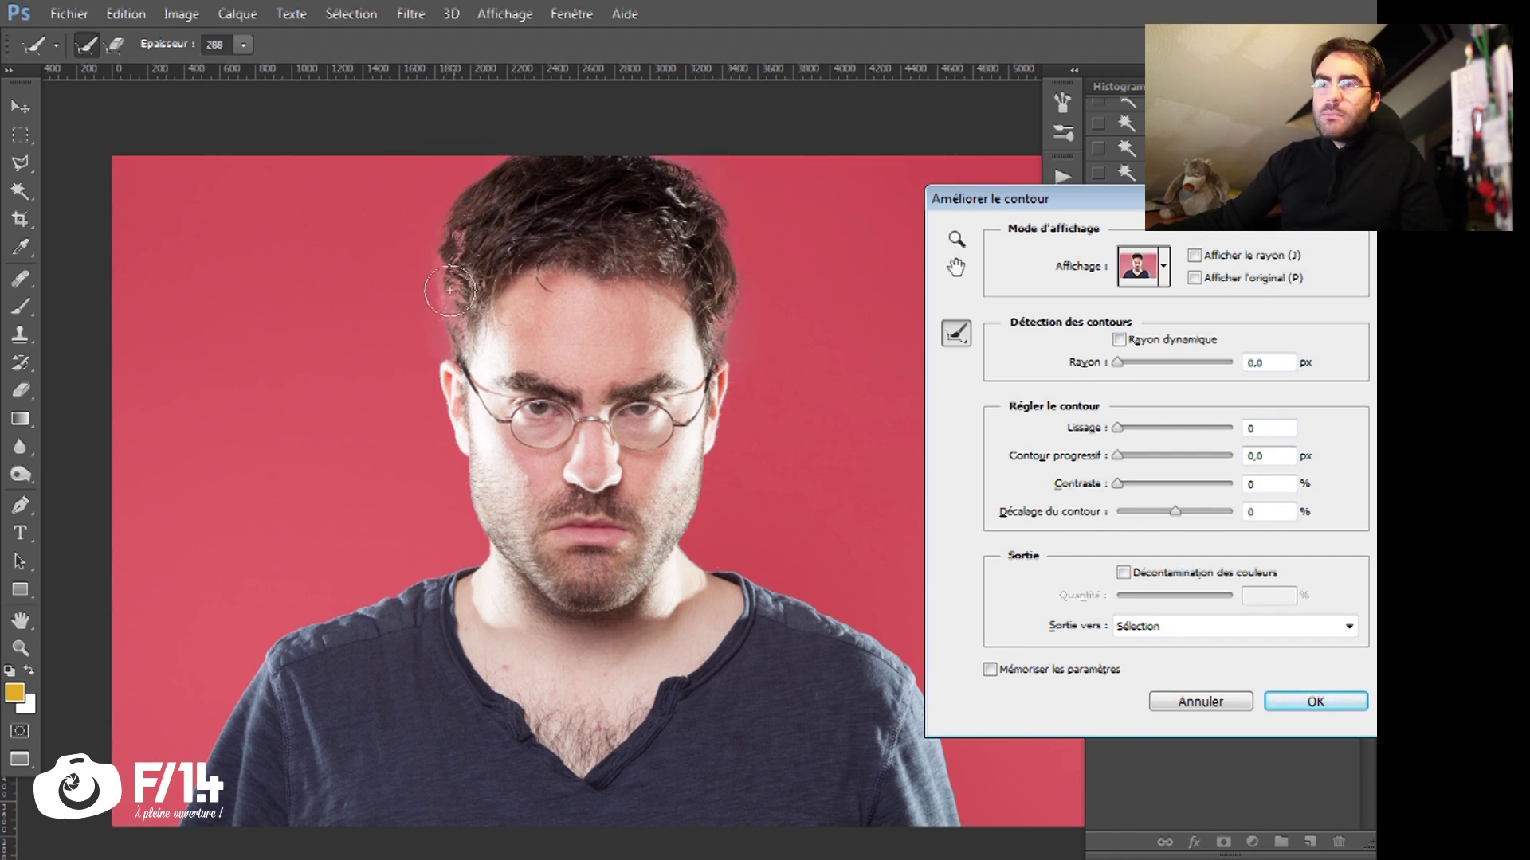
Step: Paint over the hair on both sides of the head and along the cheek with the Refine Radius brush at size 144
{"action": "left_click_drag", "start_coordinate": [477, 309], "coordinate": [464, 310]}
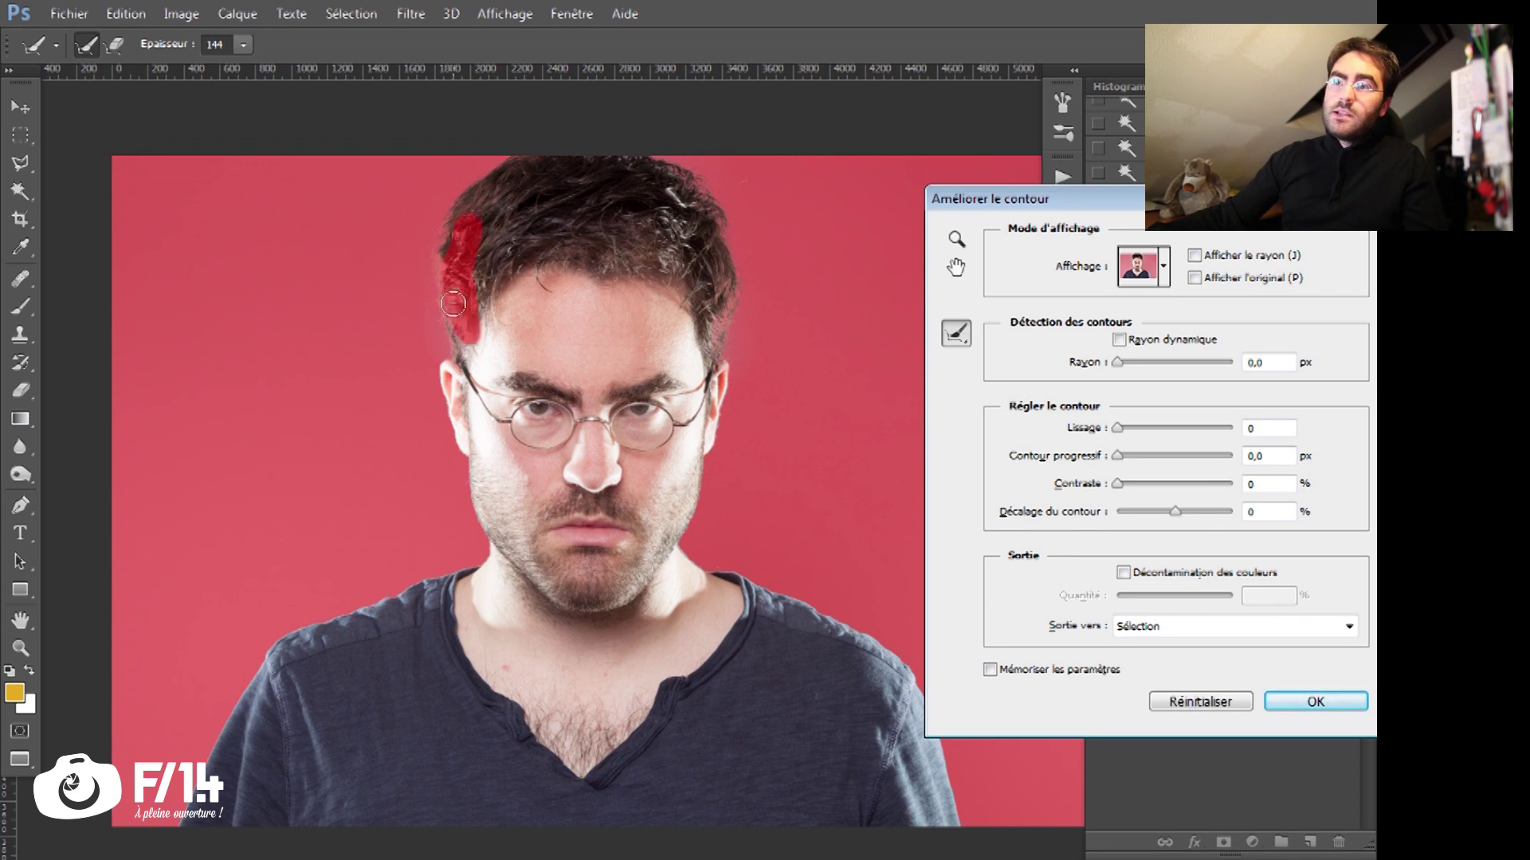
{"action": "left_click_drag", "start_coordinate": [453, 304], "coordinate": [455, 307]}
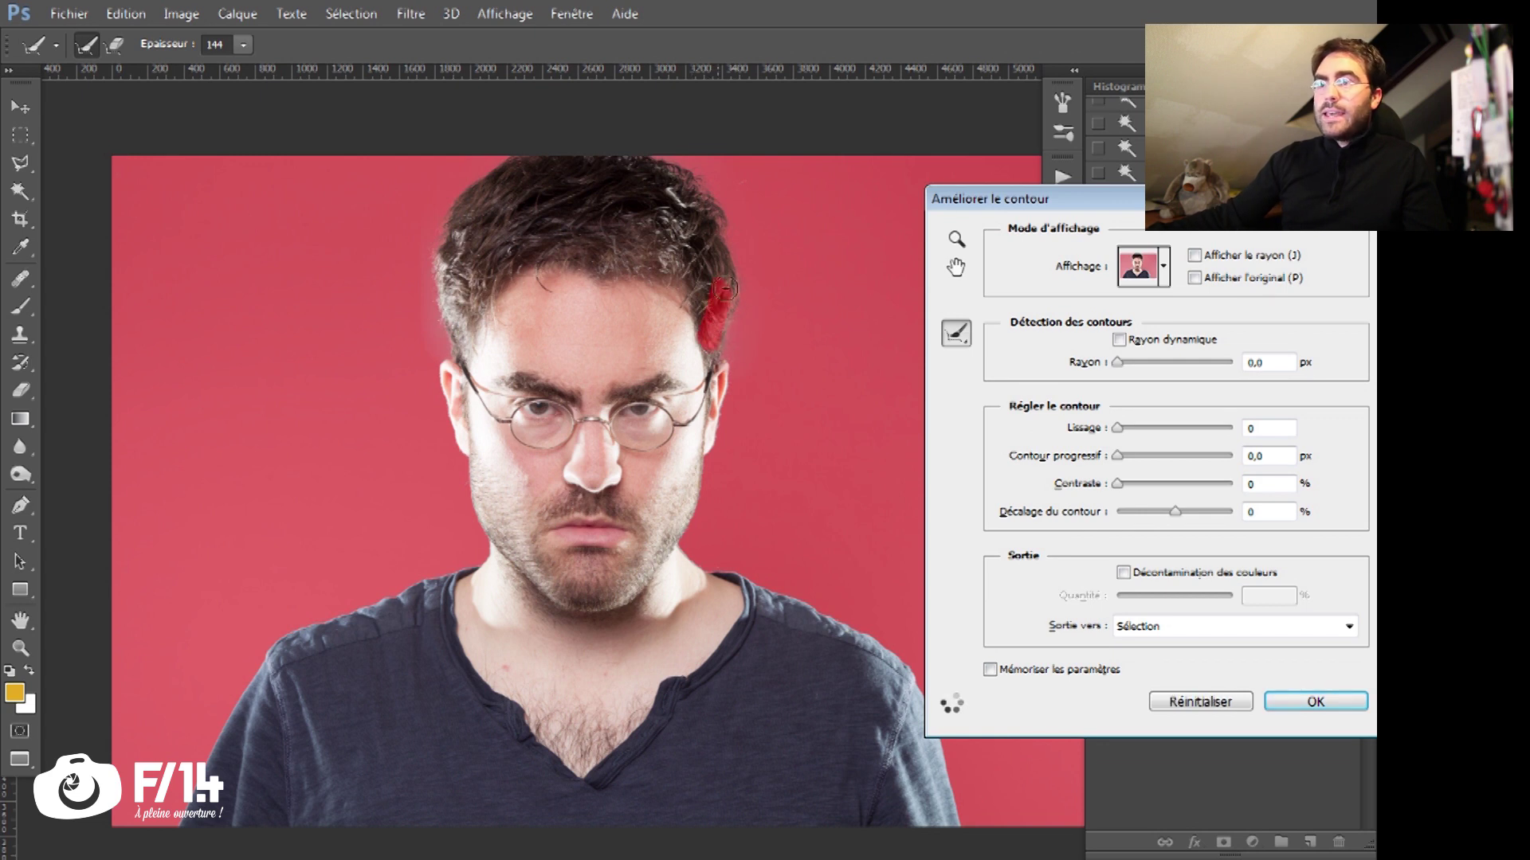
{"action": "left_click_drag", "start_coordinate": [727, 287], "coordinate": [708, 233]}
{"action": "left_click_drag", "start_coordinate": [476, 477], "coordinate": [500, 545]}
Step: Refine the selection edge around the ears and cheeks up close with the Refine Radius brush at size 144
{"action": "key", "text": "z"}
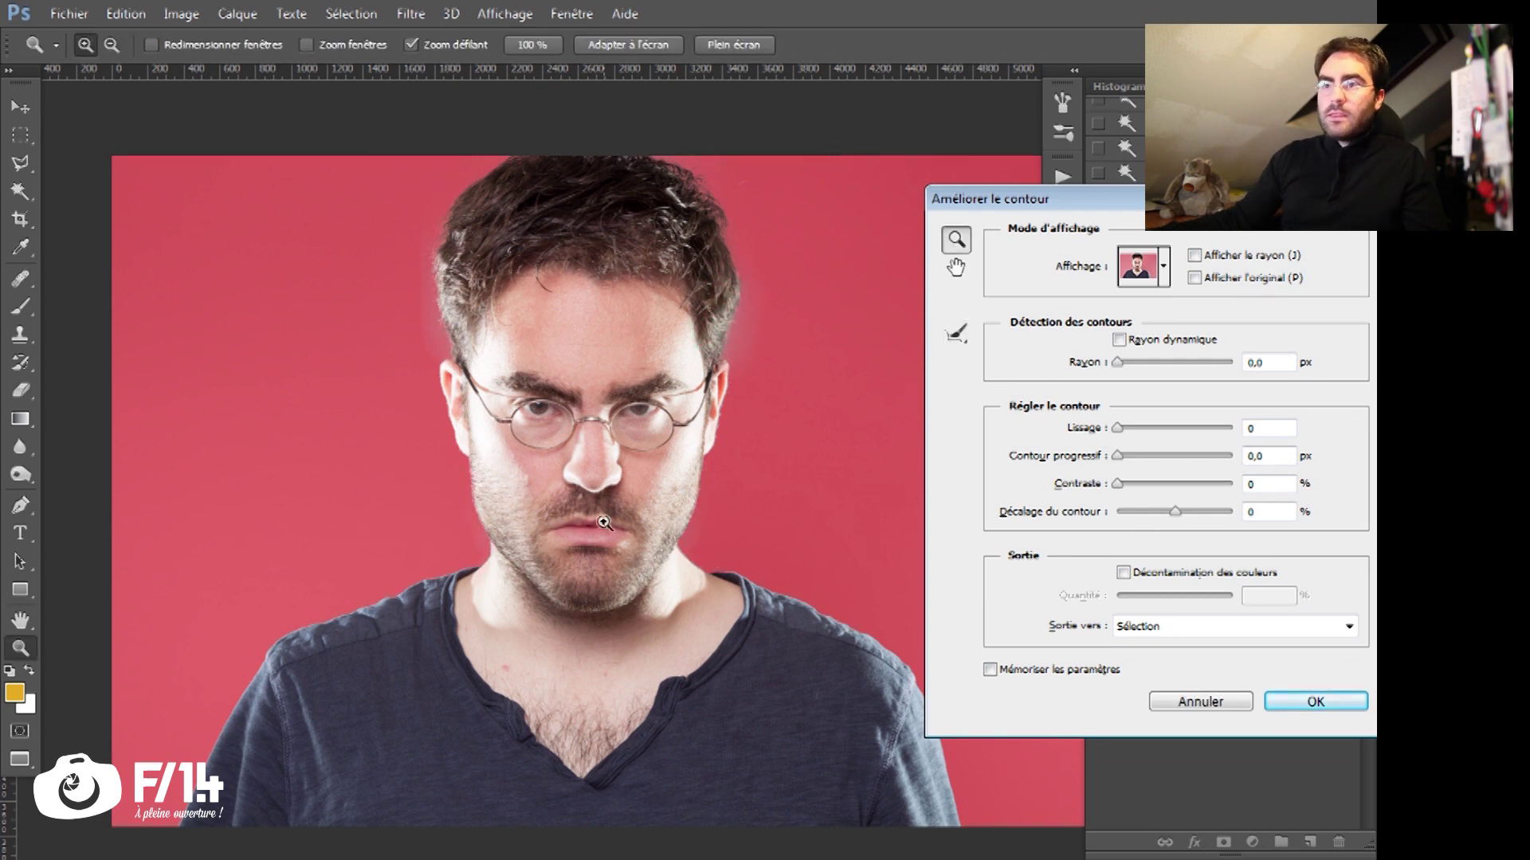
{"action": "key", "text": "ctrl+plus"}
{"action": "key", "text": "ctrl+plus"}
{"action": "key", "text": "ctrl+plus"}
{"action": "left_click_drag", "start_coordinate": [543, 407], "coordinate": [677, 463]}
{"action": "left_click", "coordinate": [470, 594]}
{"action": "left_click_drag", "start_coordinate": [471, 595], "coordinate": [506, 745]}
{"action": "left_click", "coordinate": [957, 333]}
{"action": "left_click_drag", "start_coordinate": [344, 228], "coordinate": [416, 613]}
{"action": "mouse_move", "coordinate": [772, 92]}
{"action": "left_mouse_down"}
{"action": "mouse_move", "coordinate": [739, 357]}
{"action": "mouse_move", "coordinate": [395, 348]}
{"action": "left_mouse_up"}
{"action": "left_click_drag", "start_coordinate": [852, 773], "coordinate": [556, 624]}
{"action": "left_click_drag", "start_coordinate": [650, 207], "coordinate": [542, 608]}
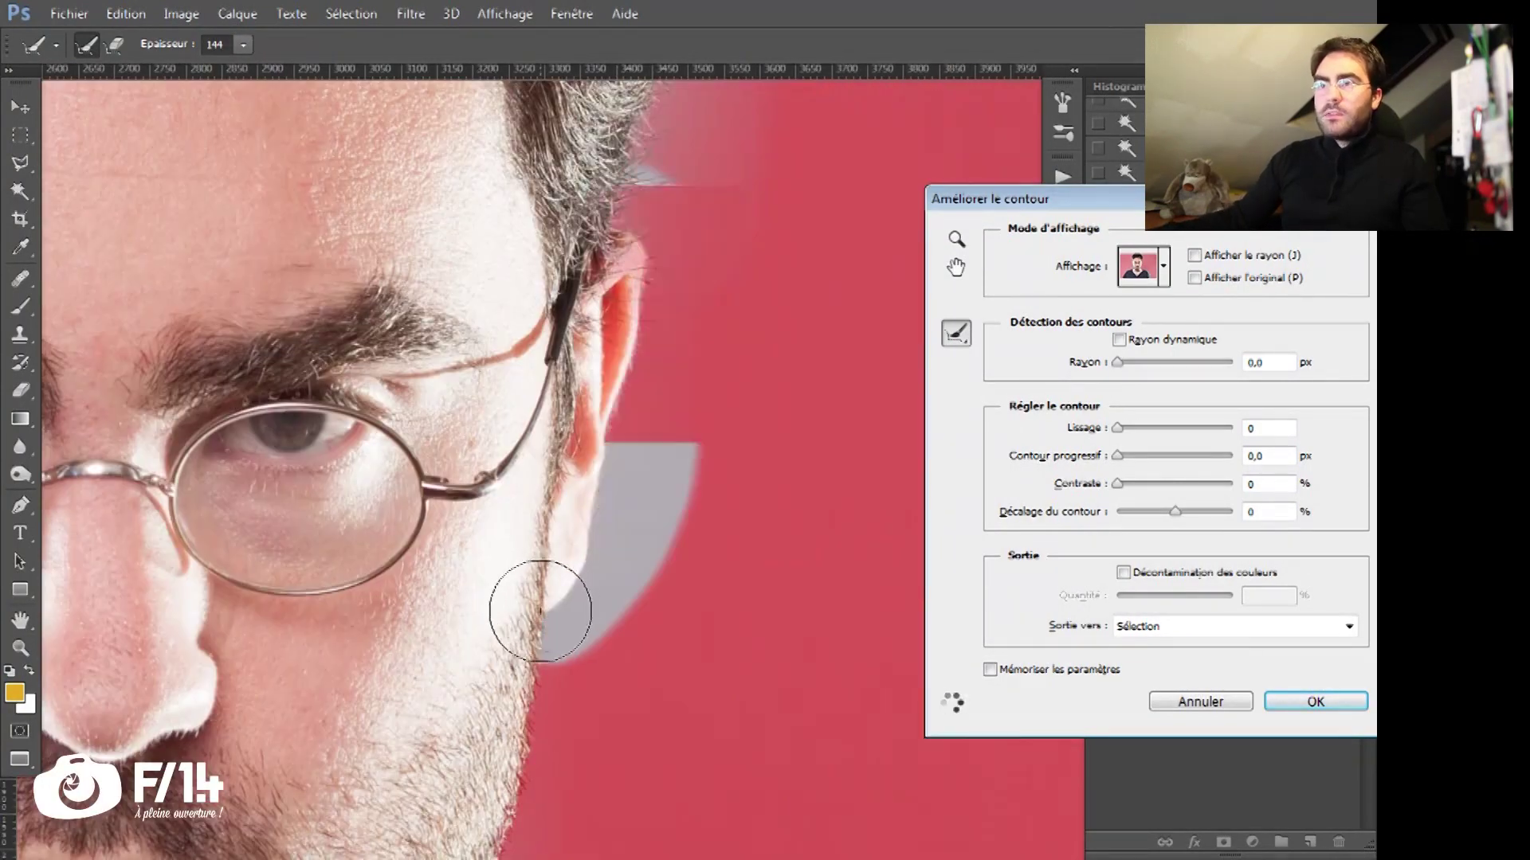
Step: Set the edge contrast to 55 %, keep the output as Sélection and apply the refined edge
{"action": "key", "text": "z"}
{"action": "key", "text": "ctrl+minus"}
{"action": "key", "text": "ctrl+minus"}
{"action": "key", "text": "ctrl+minus"}
{"action": "left_click", "coordinate": [573, 382]}
{"action": "left_click_drag", "start_coordinate": [649, 359], "coordinate": [588, 440]}
{"action": "mouse_move", "coordinate": [386, 625]}
{"action": "left_mouse_down"}
{"action": "mouse_move", "coordinate": [447, 502]}
{"action": "mouse_move", "coordinate": [877, 604]}
{"action": "left_mouse_up"}
{"action": "left_click", "coordinate": [614, 612], "text": "alt"}
{"action": "key", "text": "ctrl+0"}
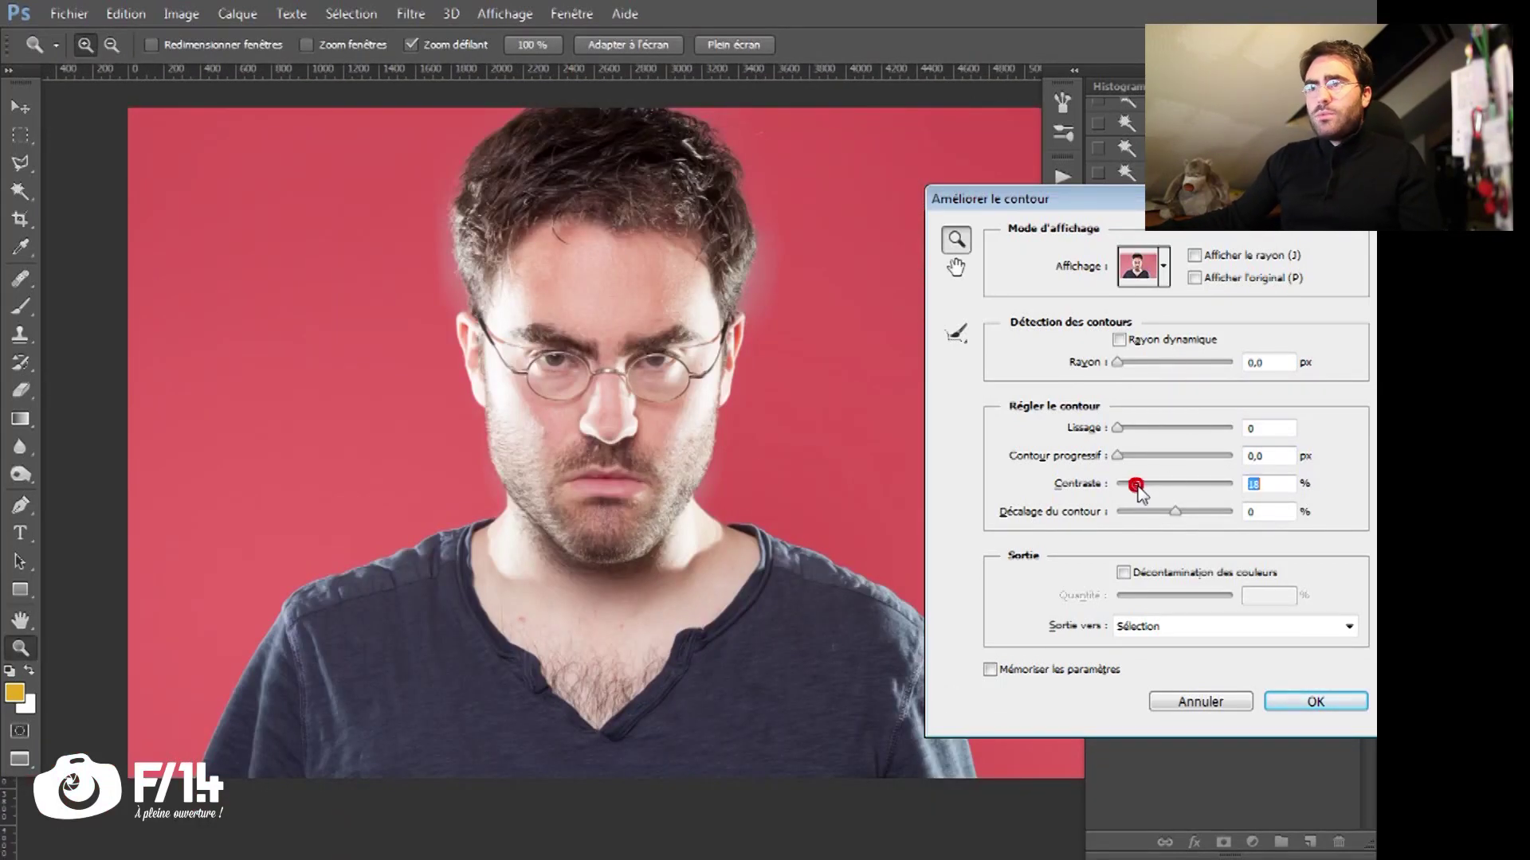
{"action": "mouse_move", "coordinate": [1173, 484]}
{"action": "left_mouse_down"}
{"action": "mouse_move", "coordinate": [1141, 485]}
{"action": "mouse_move", "coordinate": [1188, 483]}
{"action": "left_mouse_up"}
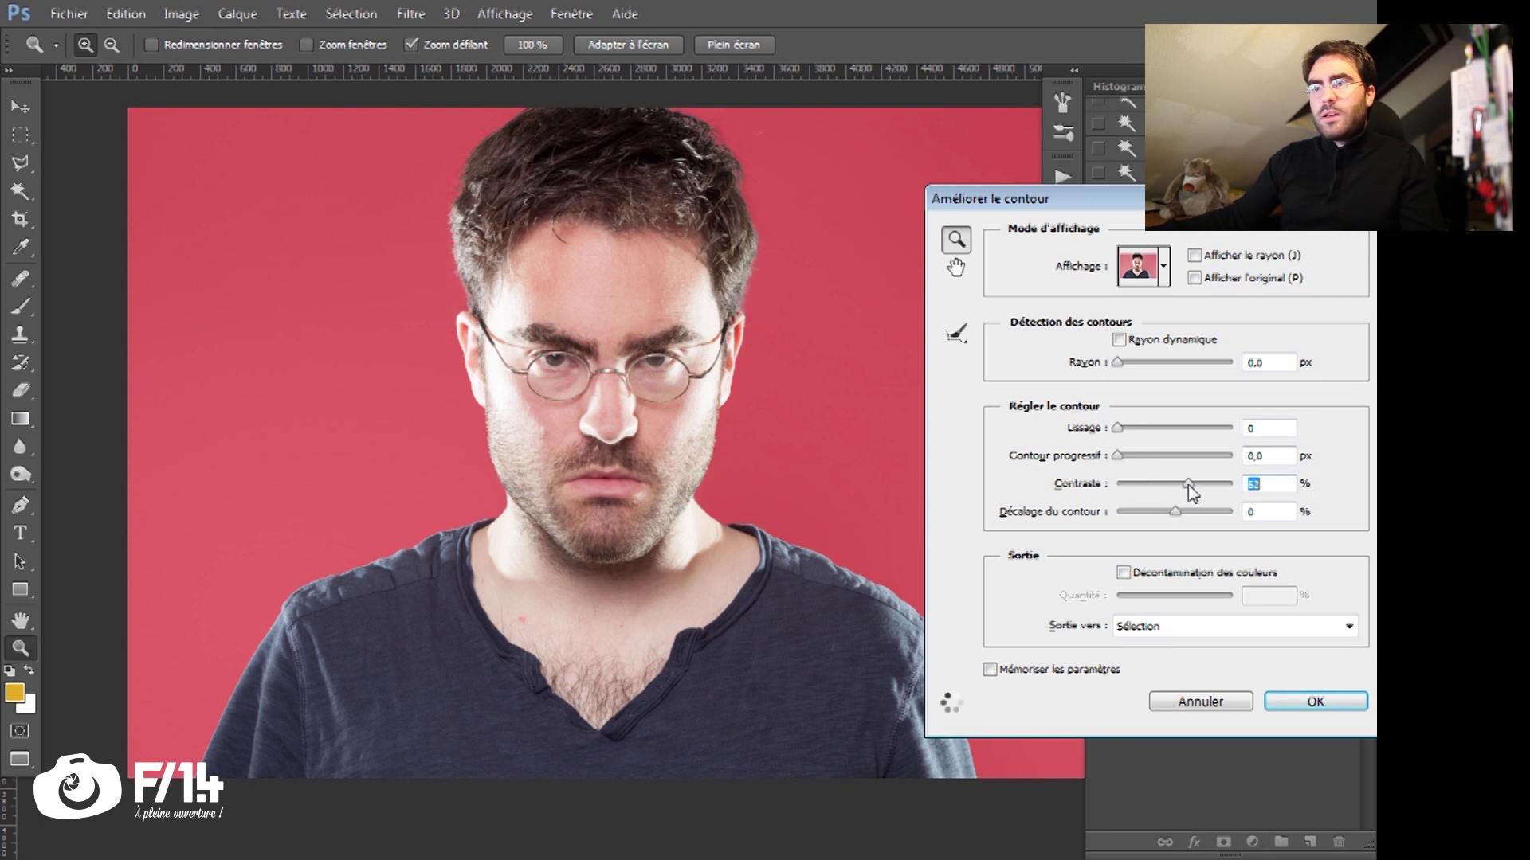
{"action": "left_click", "coordinate": [1172, 626]}
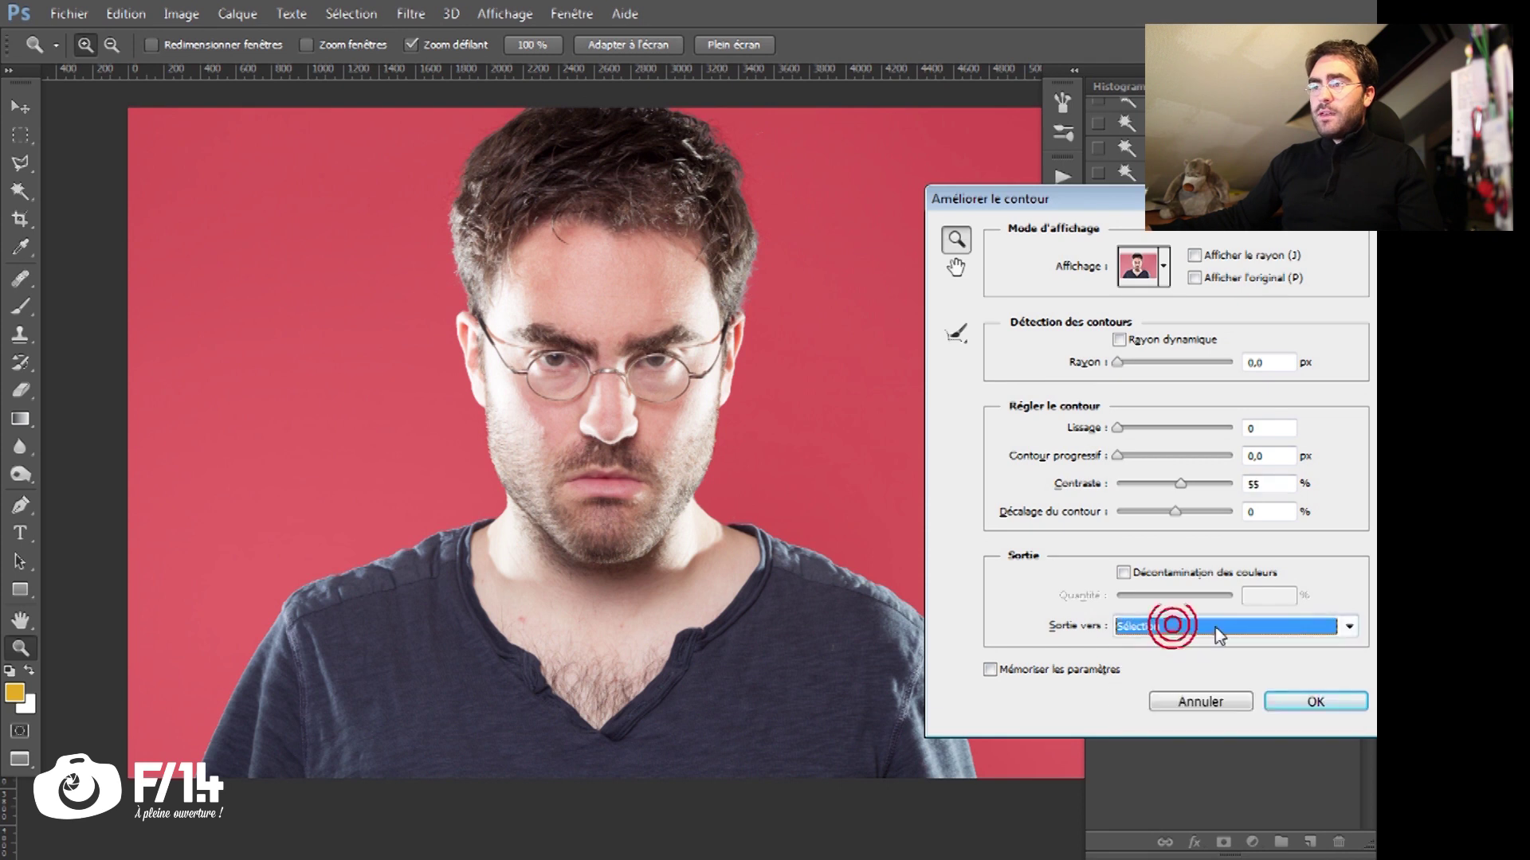
{"action": "left_click", "coordinate": [1299, 702]}
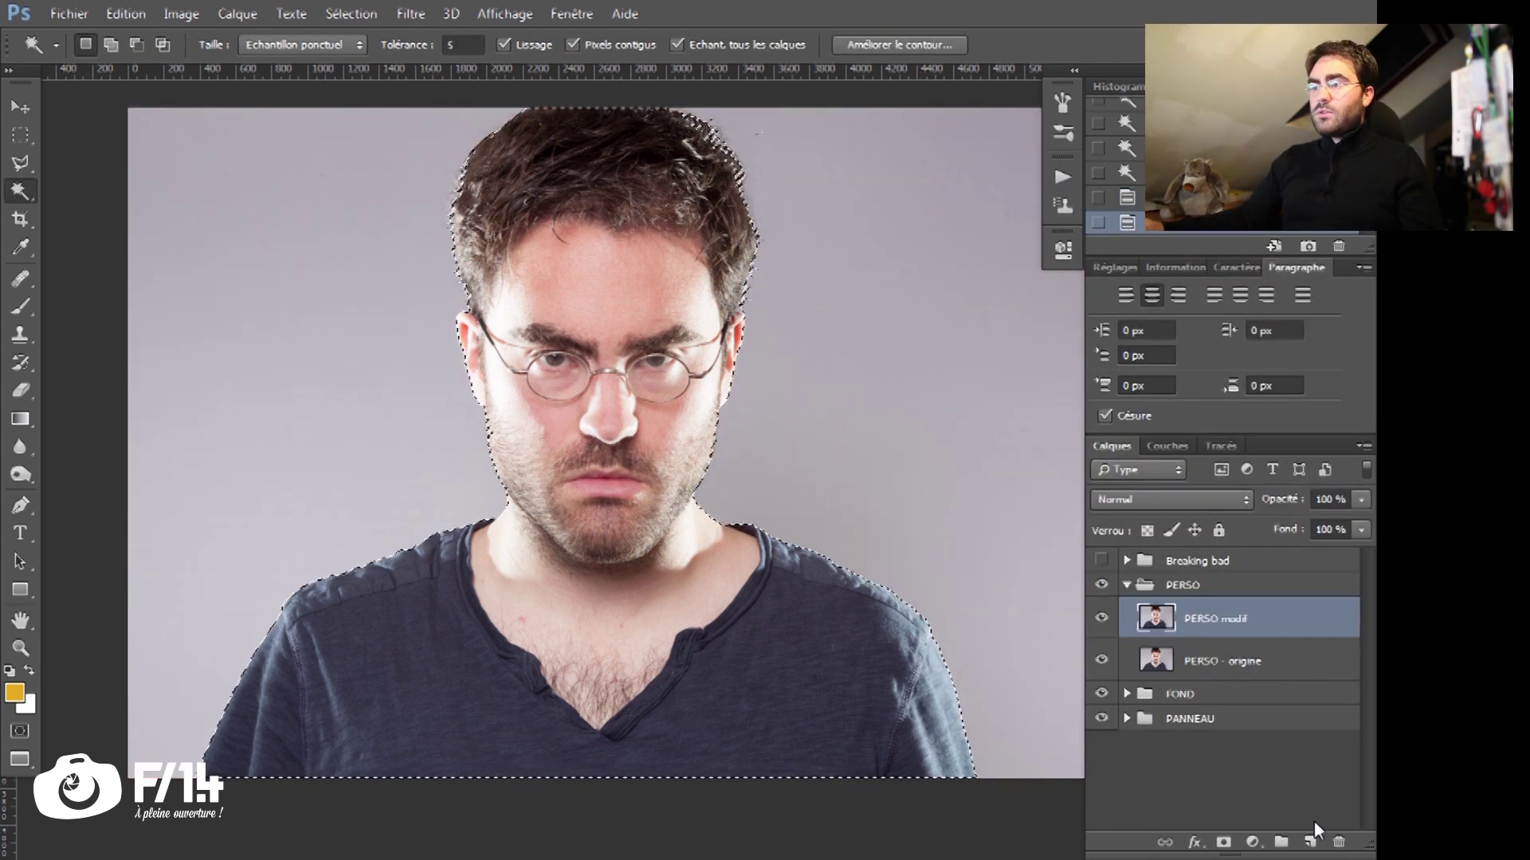
Step: Mask the PERSO modif layer with the current selection and hide the PERSO - origine layer
{"action": "left_click", "coordinate": [1224, 842]}
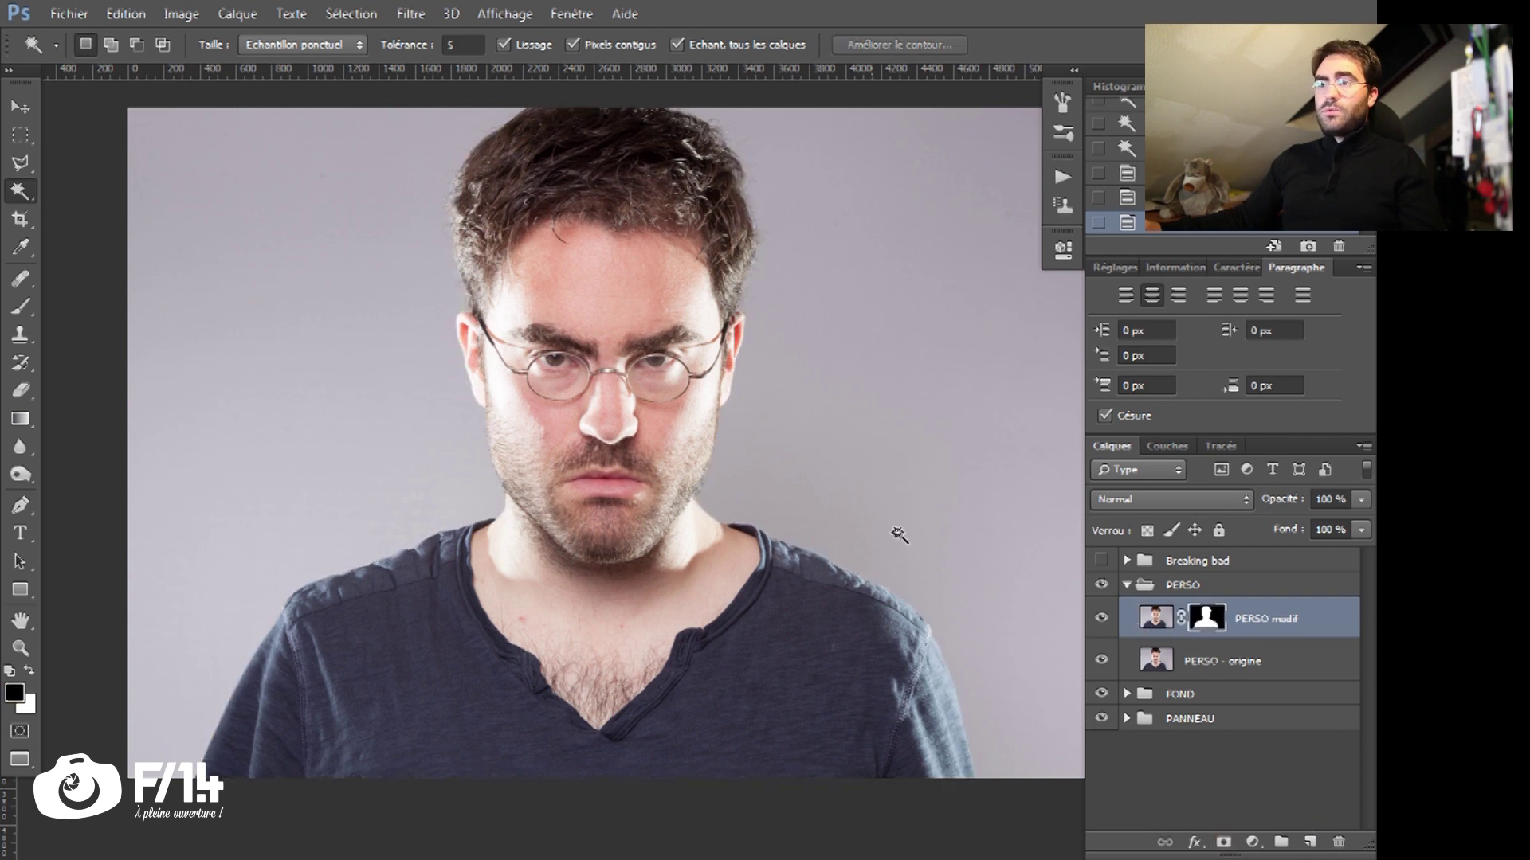
{"action": "left_click", "coordinate": [1101, 661]}
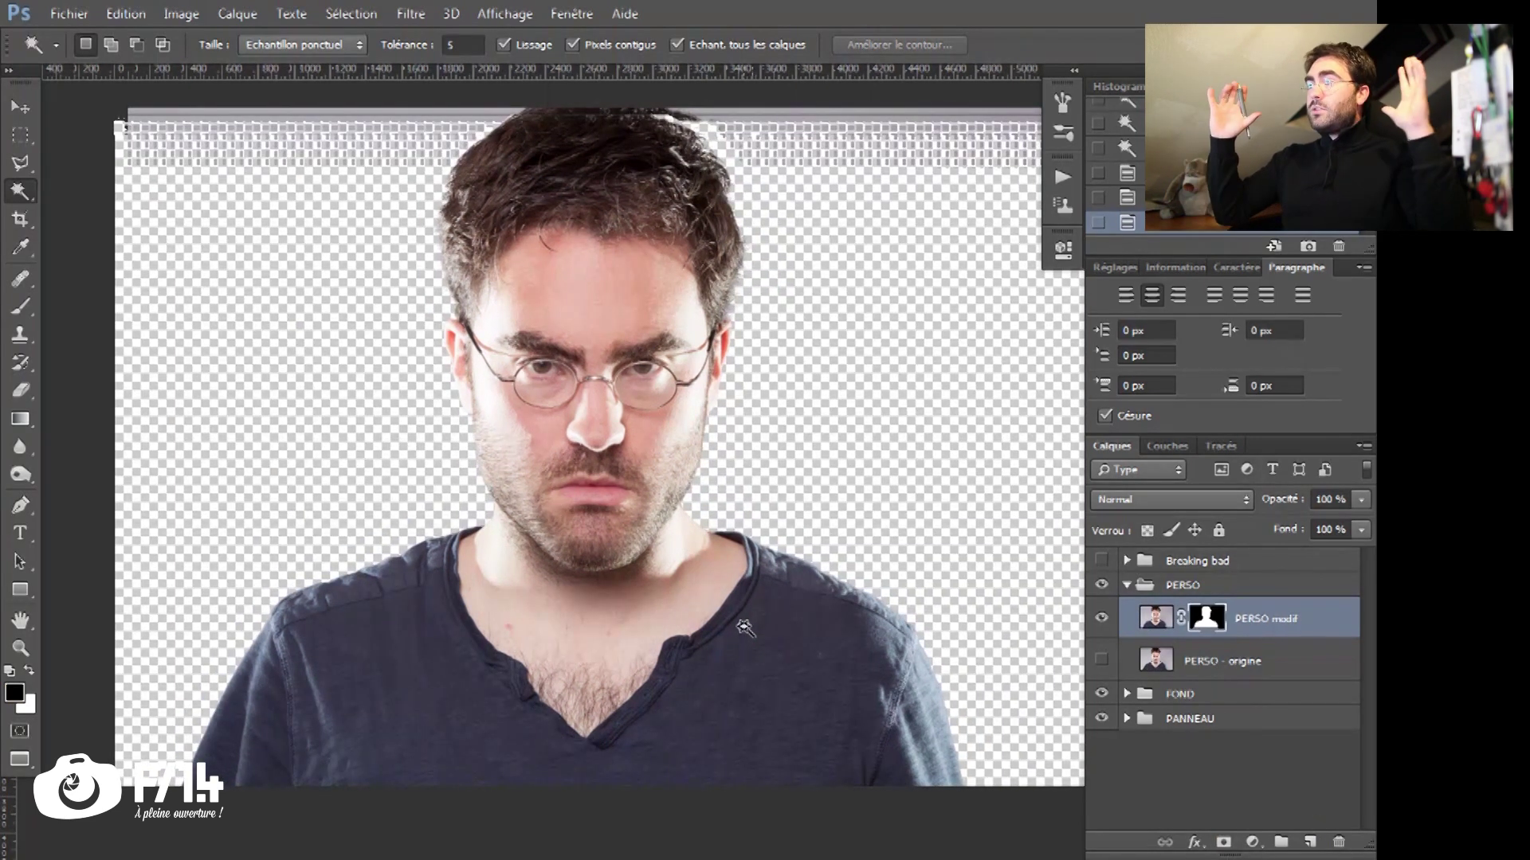
{"action": "left_click", "coordinate": [1219, 661]}
Step: Hide the PERSO group and show the DSCN0140 and Calque 6 textures in the FOND group
{"action": "left_click", "coordinate": [1127, 694]}
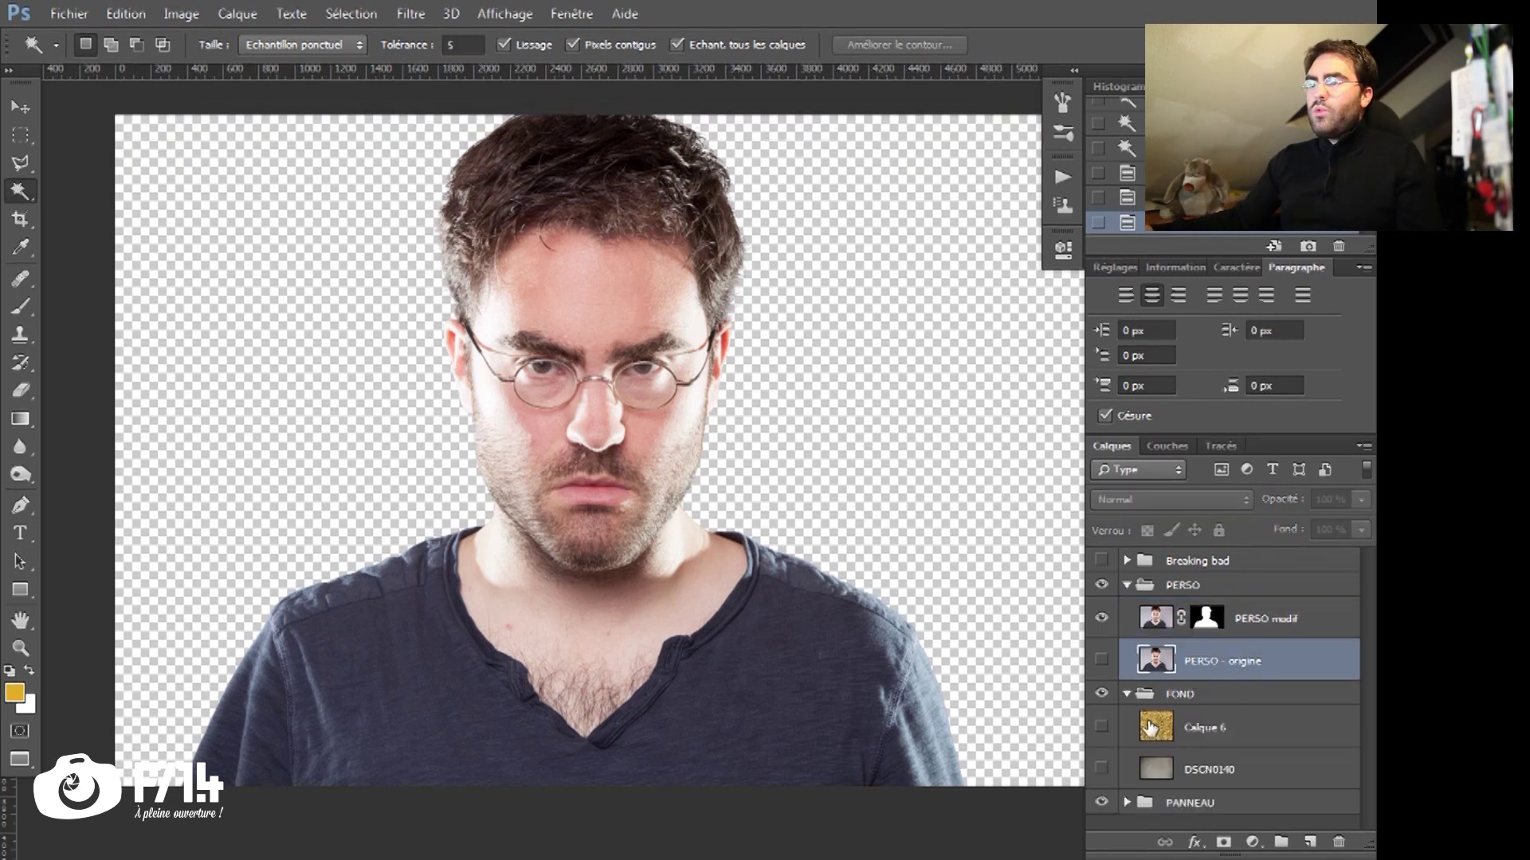
{"action": "left_click", "coordinate": [1101, 584]}
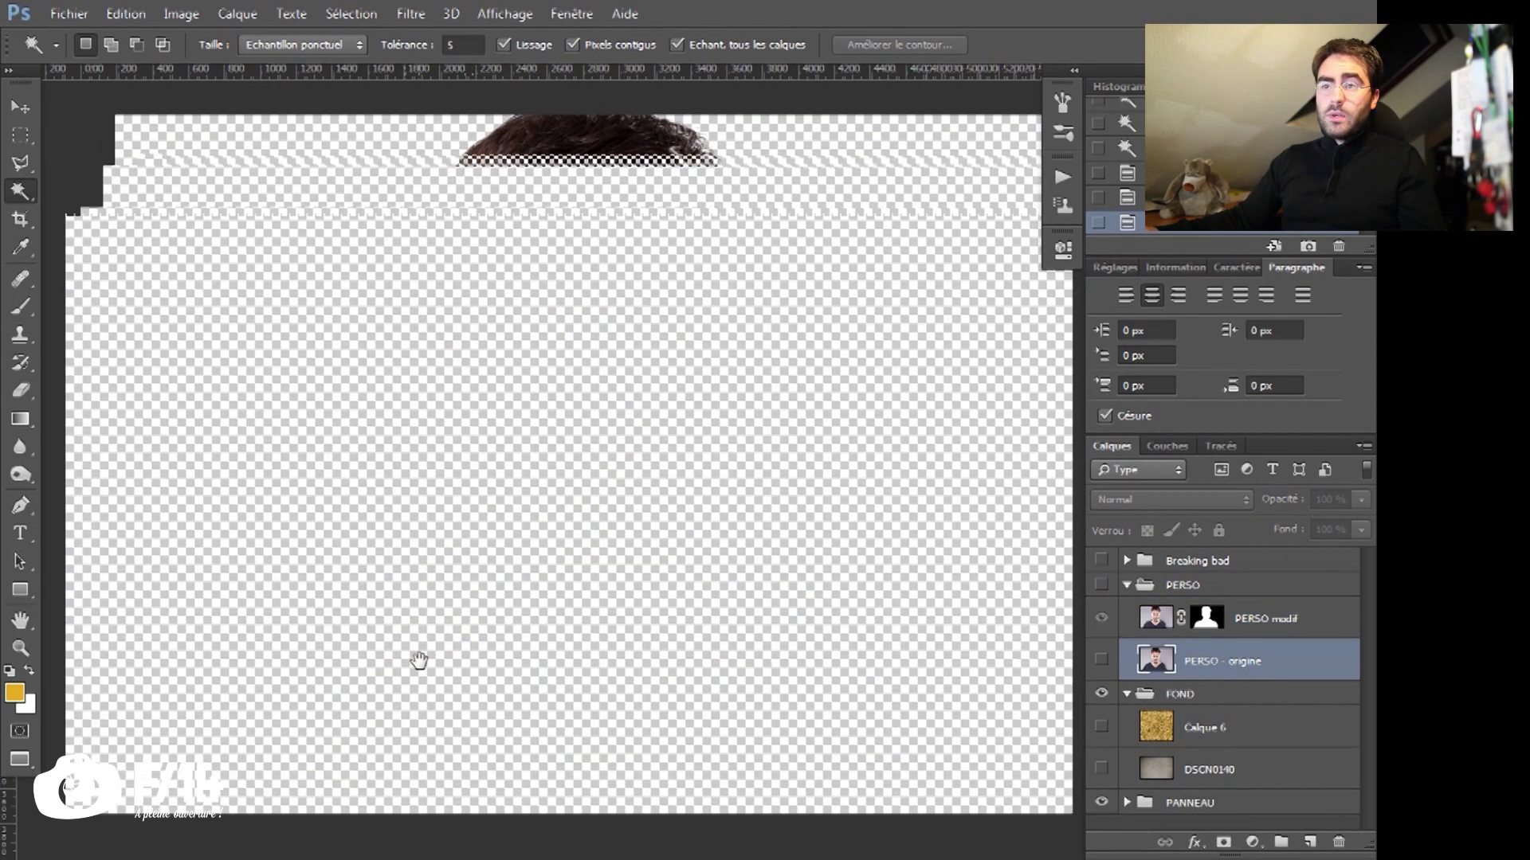
{"action": "key", "text": "z"}
{"action": "left_click", "coordinate": [604, 611], "text": "alt"}
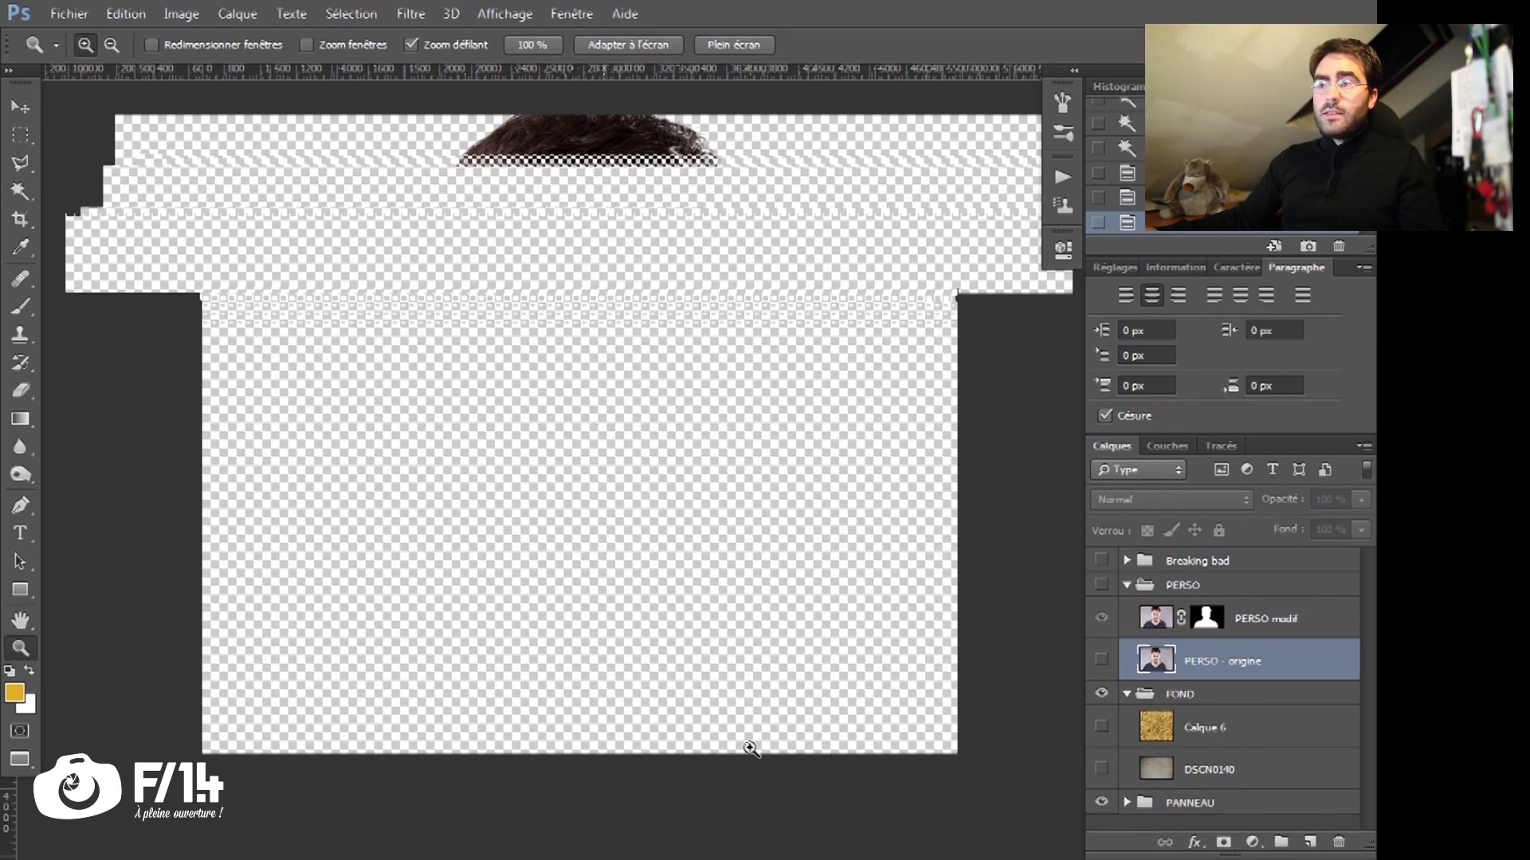
{"action": "left_click", "coordinate": [736, 678], "text": "alt"}
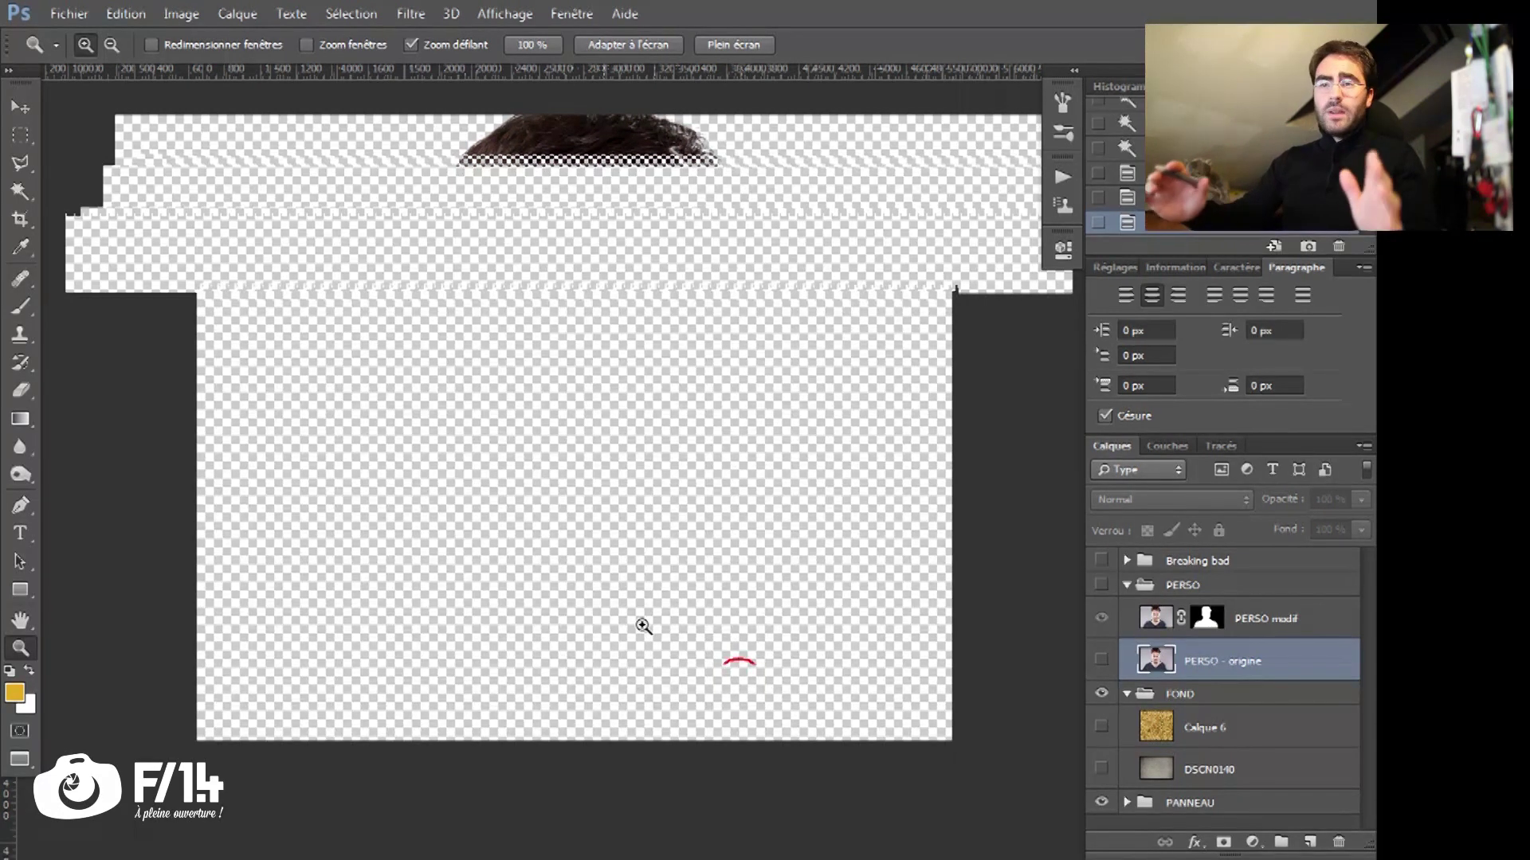
{"action": "left_click", "coordinate": [1101, 768]}
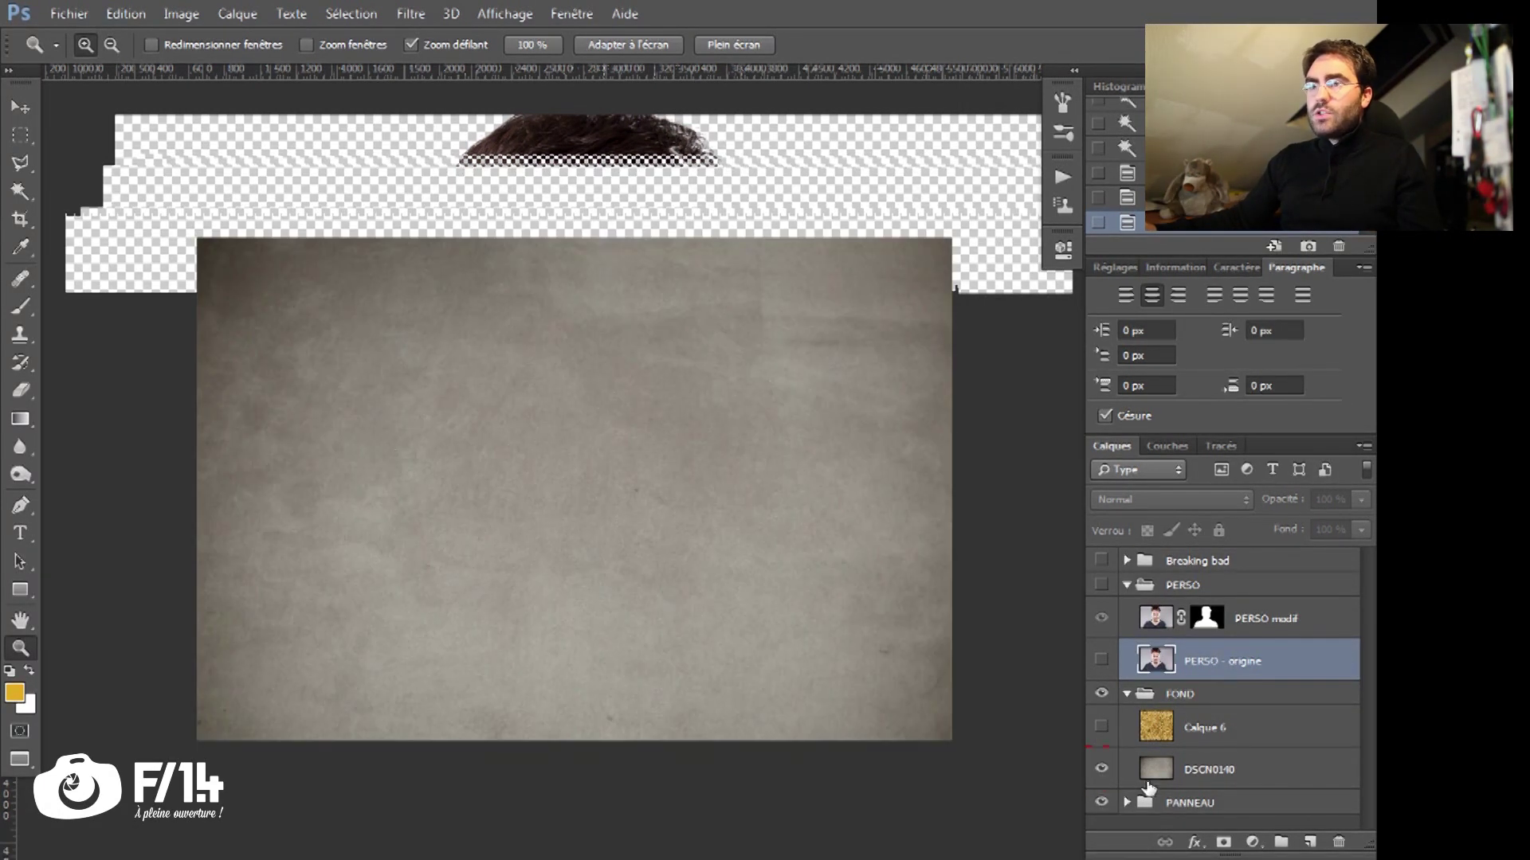
{"action": "left_click", "coordinate": [1157, 781]}
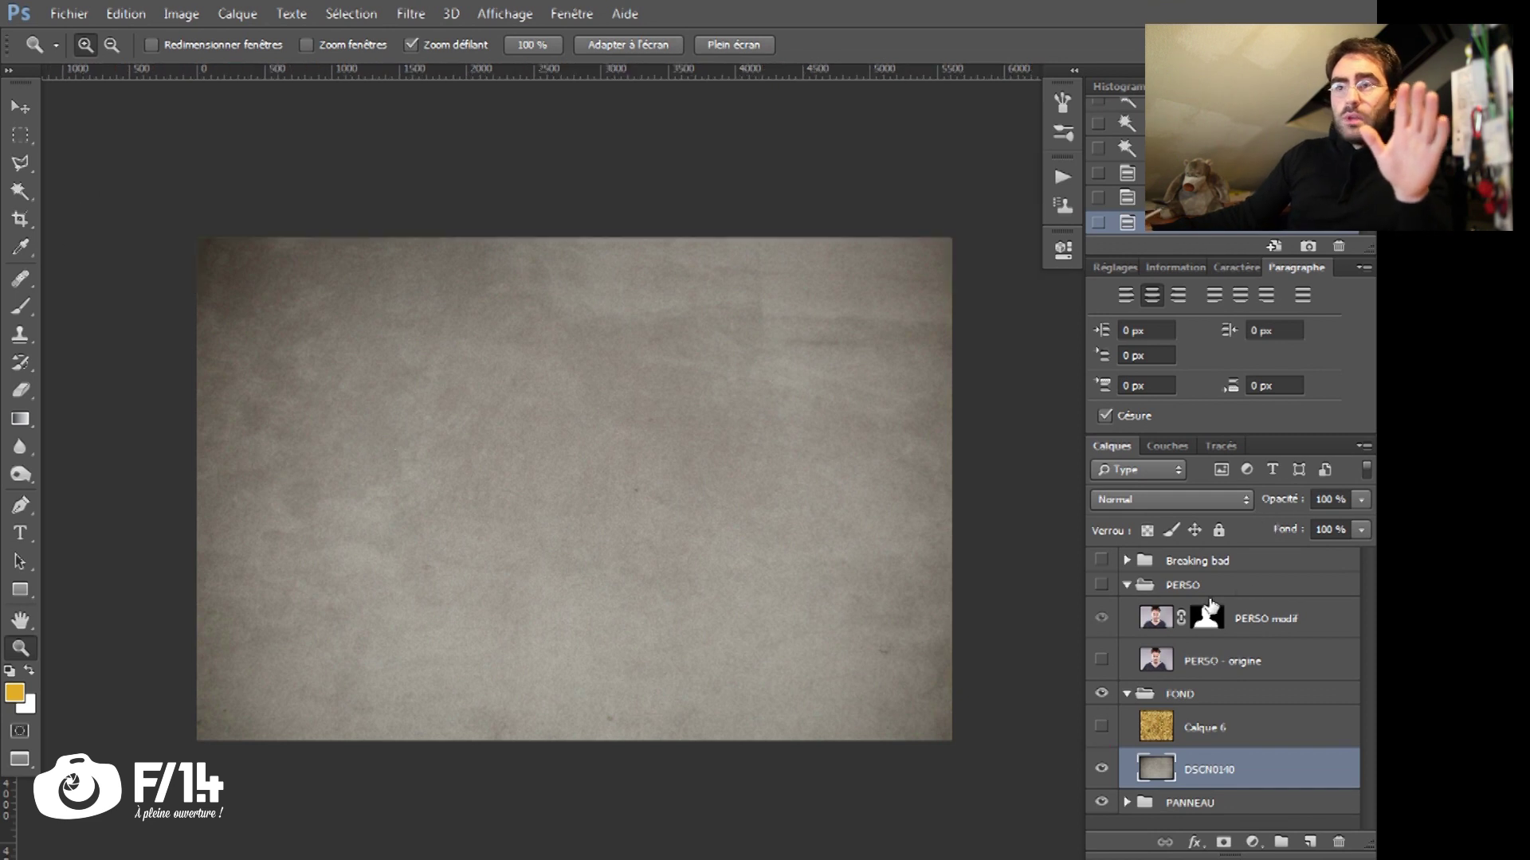
{"action": "left_click", "coordinate": [1102, 726]}
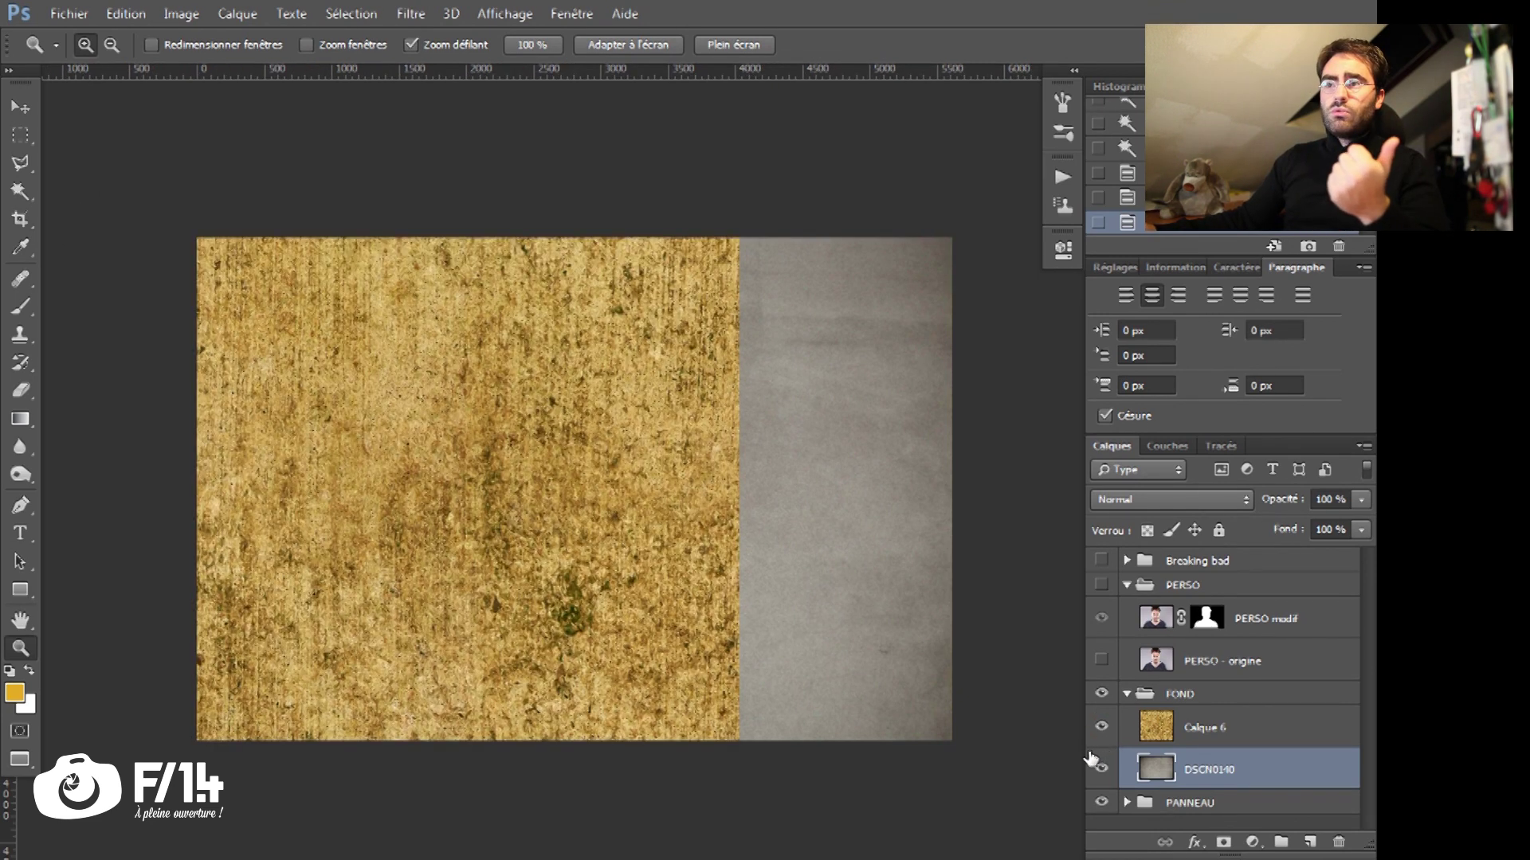
{"action": "left_click", "coordinate": [1205, 731]}
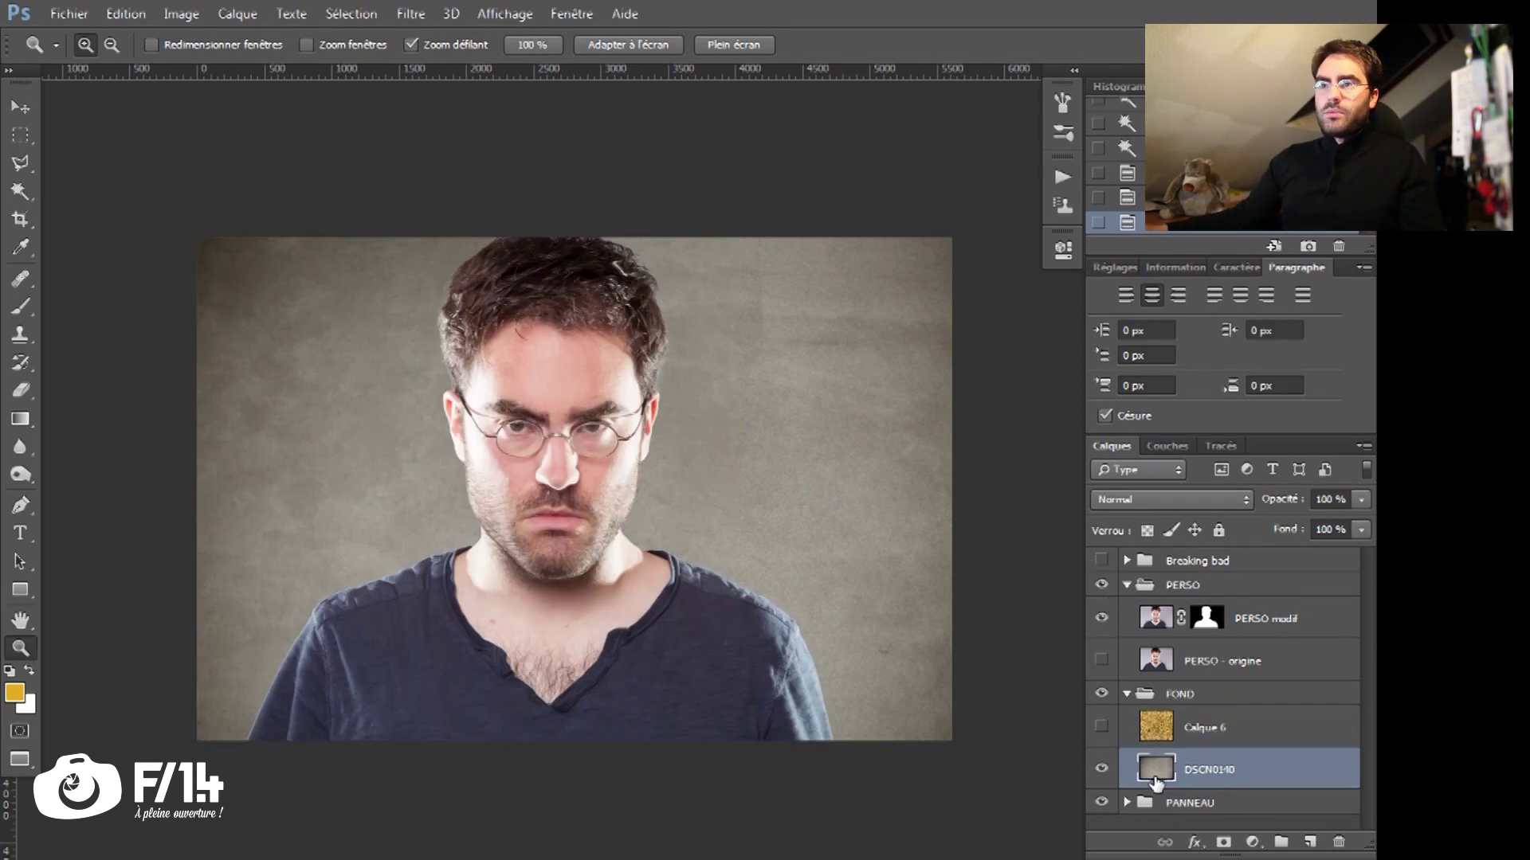
Step: Compare the cutout with and without the DSCN0140 backdrop and examine its edges around the shoulder, ear and hair up close
{"action": "left_click", "coordinate": [1101, 768]}
{"action": "left_click", "coordinate": [1101, 768]}
{"action": "key", "text": "v"}
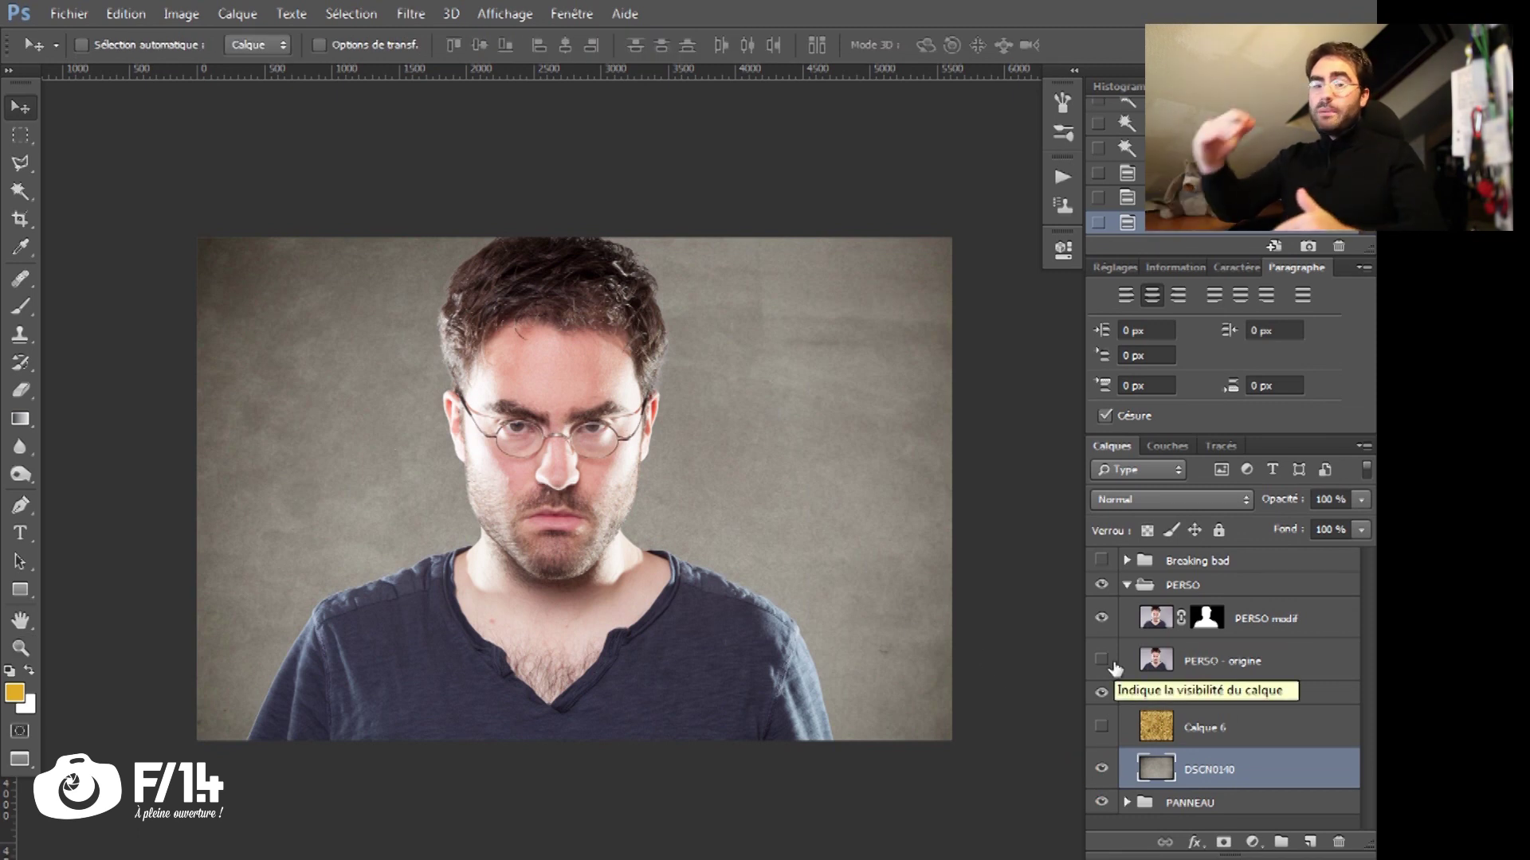
{"action": "key", "text": "z"}
{"action": "left_click_drag", "start_coordinate": [386, 557], "coordinate": [523, 553]}
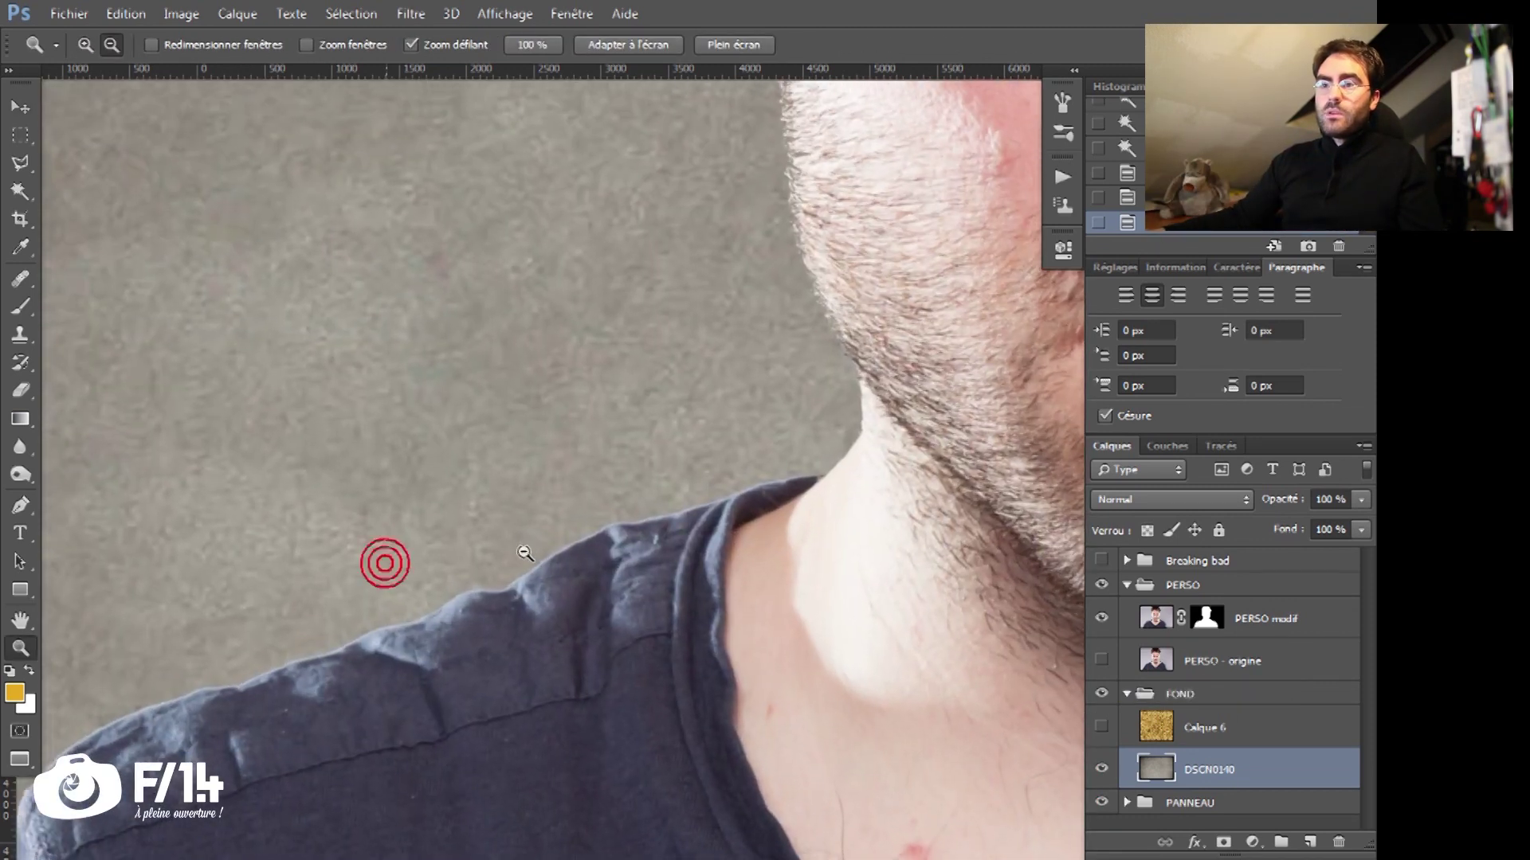
{"action": "scroll", "coordinate": [514, 550], "scroll_direction": "up", "scroll_amount": 5}
{"action": "scroll", "coordinate": [632, 479], "scroll_direction": "up", "scroll_amount": 5}
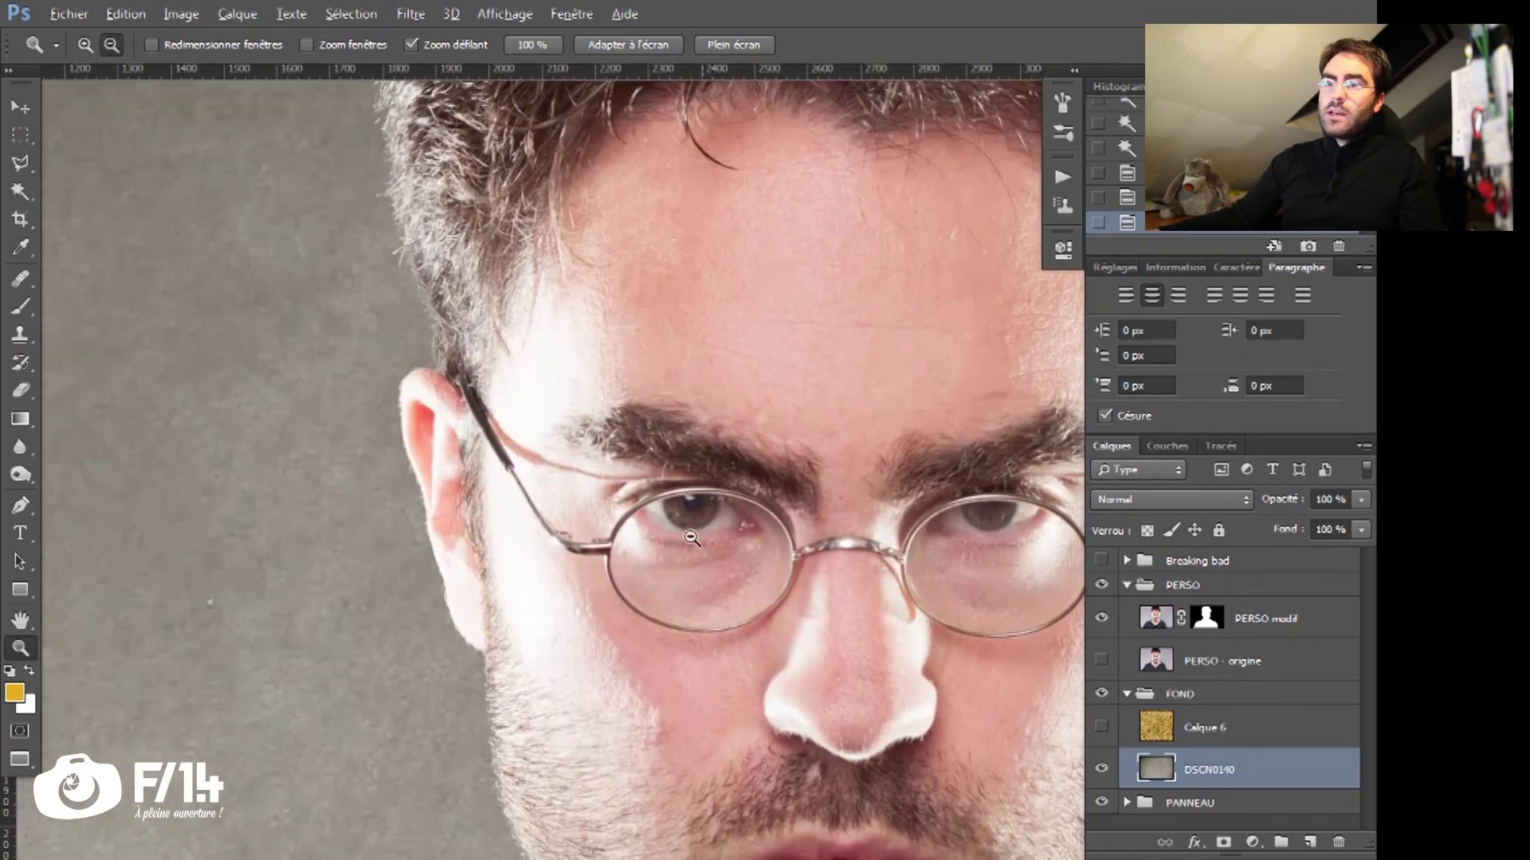
{"action": "key", "text": "ctrl+0"}
Step: Show the Calque 6 texture and move the masked PERSO modif portrait to the right half of the image
{"action": "left_click", "coordinate": [1101, 727]}
{"action": "left_click", "coordinate": [1258, 620]}
{"action": "key", "text": "v"}
{"action": "left_click_drag", "start_coordinate": [658, 459], "coordinate": [777, 474]}
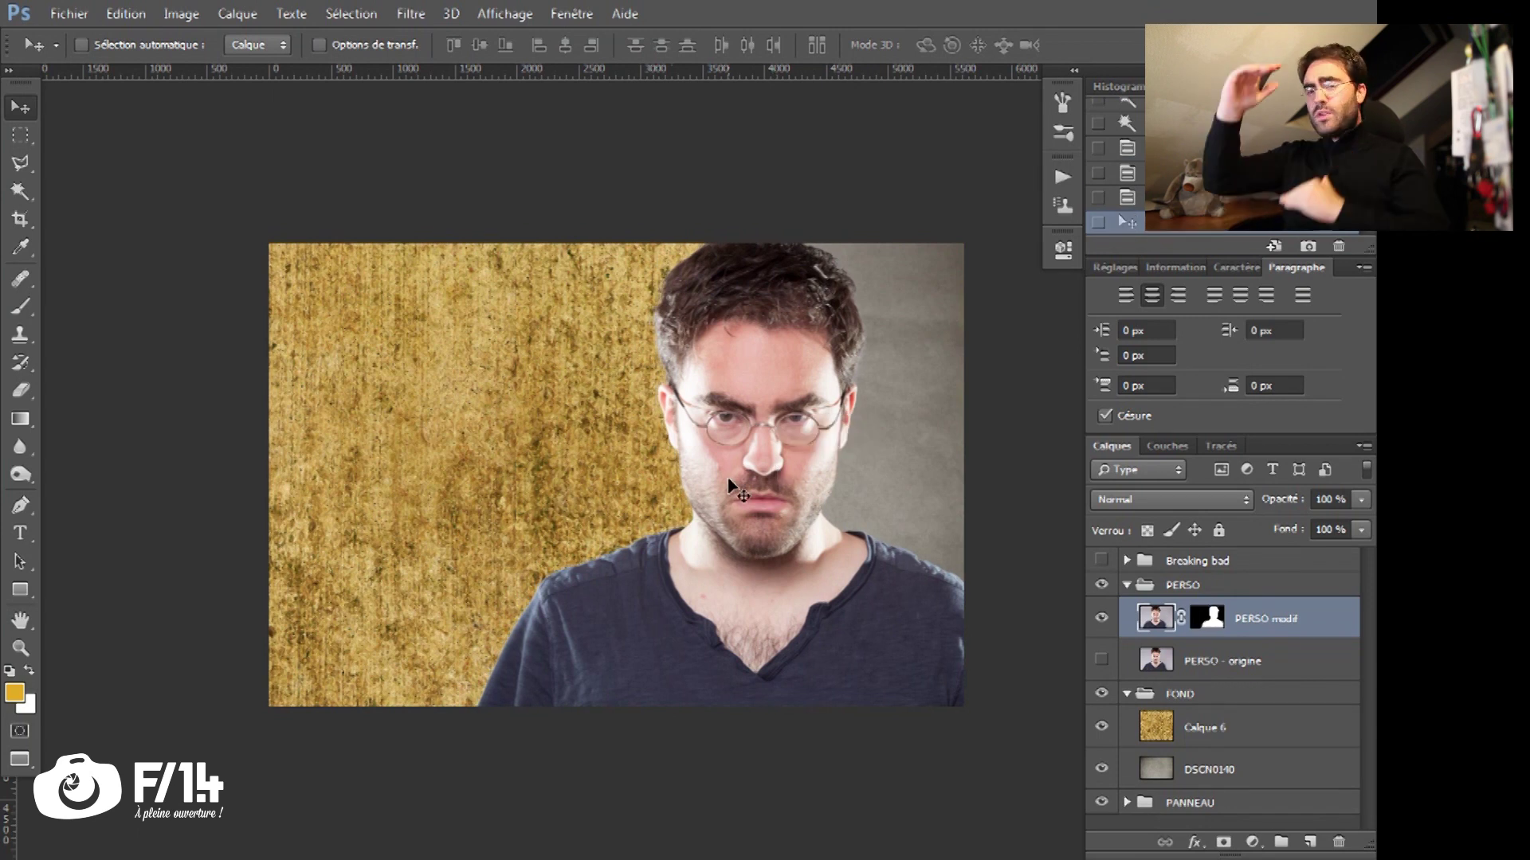
Step: Duplicate the Calque 6 texture over the uncovered right part of the background and merge the two texture layers
{"action": "left_click_drag", "start_coordinate": [601, 502], "coordinate": [1212, 734]}
{"action": "left_click", "coordinate": [1216, 729]}
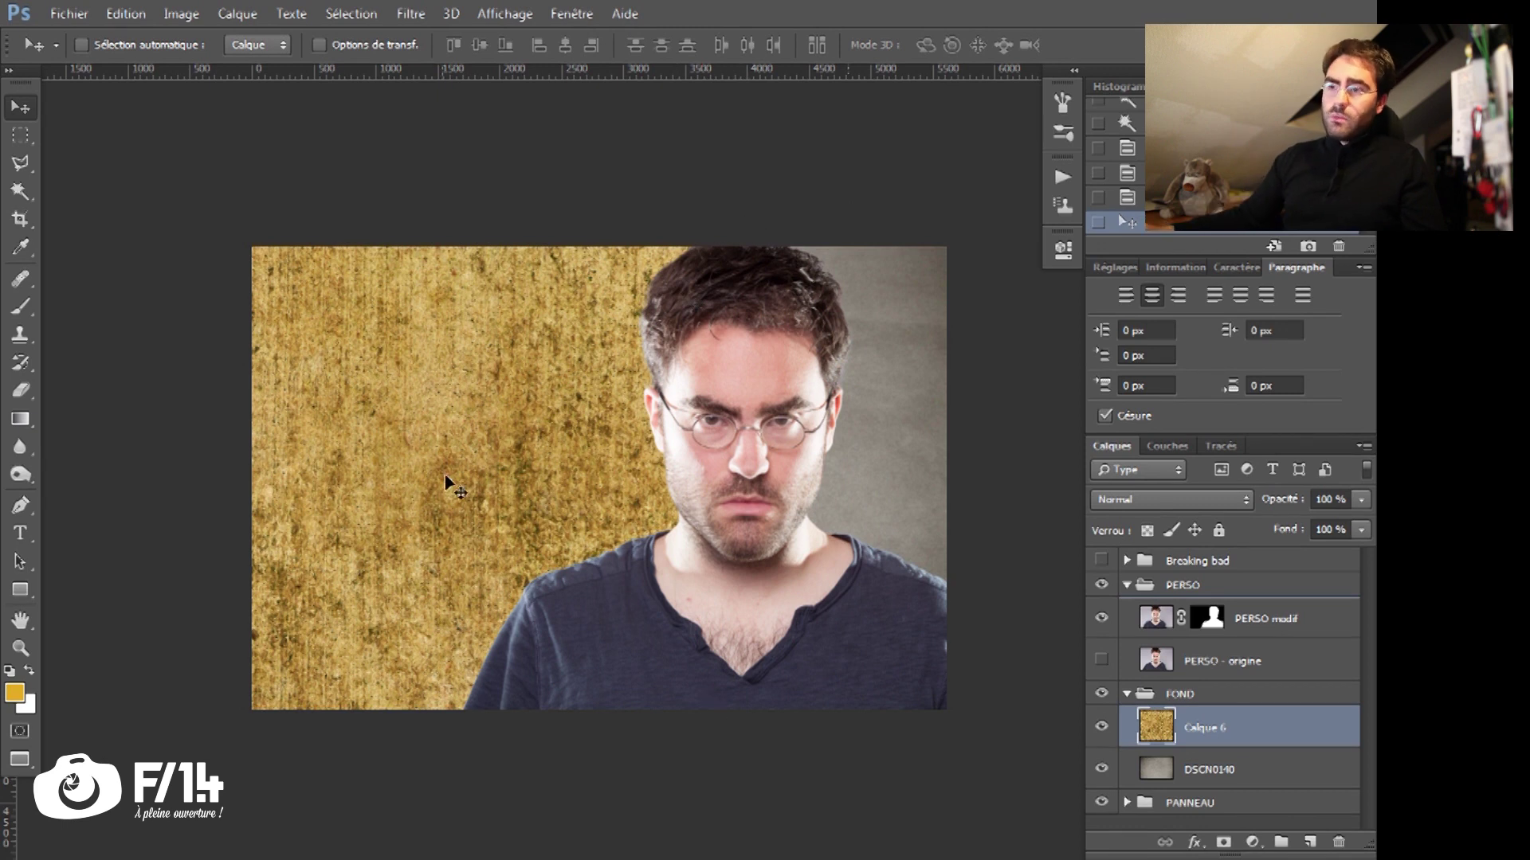
{"action": "left_click_drag", "start_coordinate": [337, 490], "coordinate": [860, 475]}
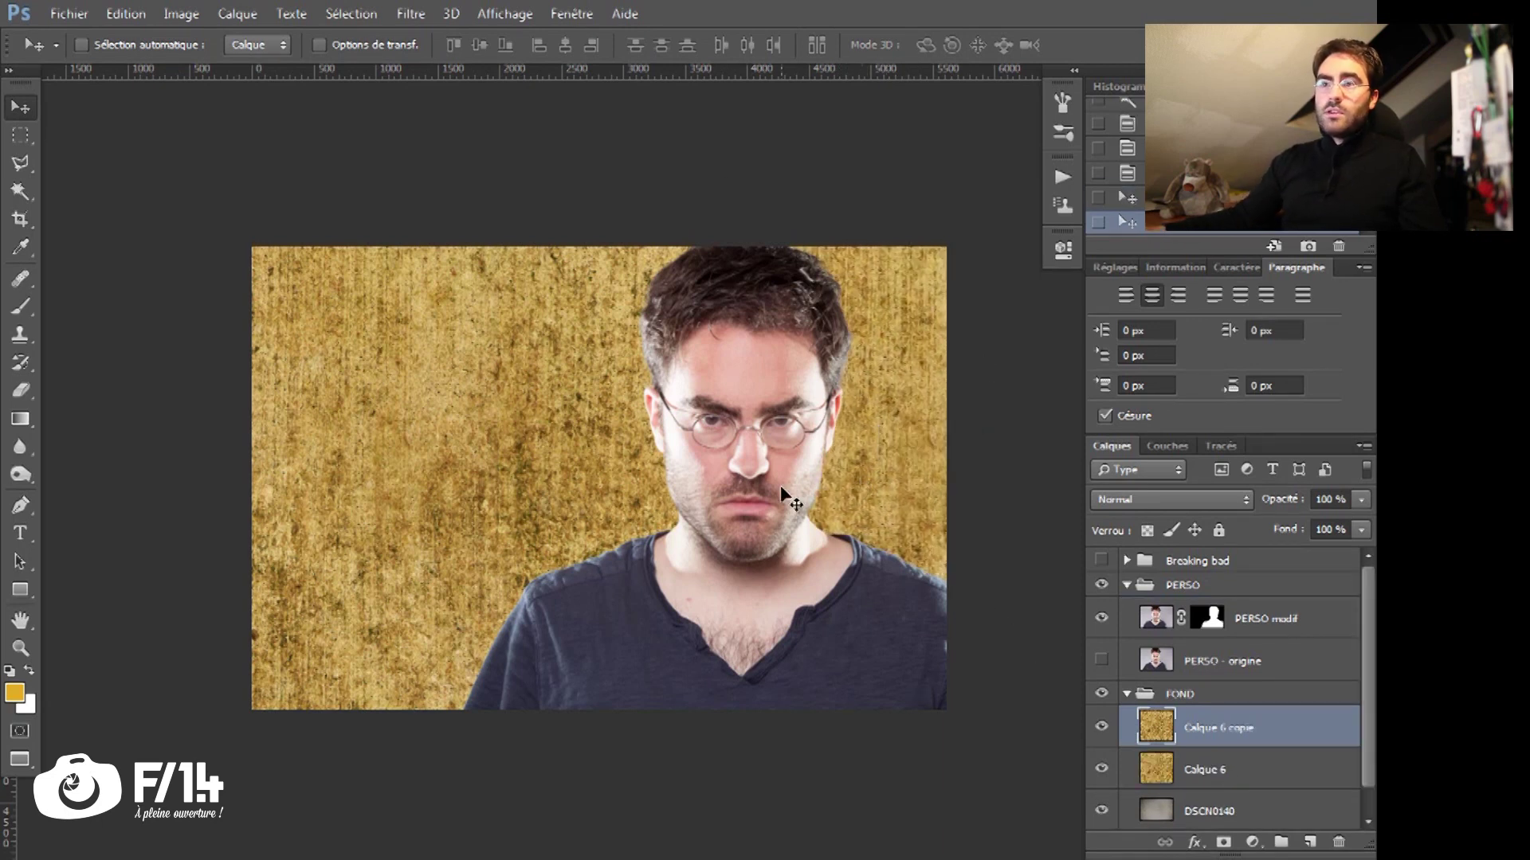
{"action": "left_click", "coordinate": [1101, 619]}
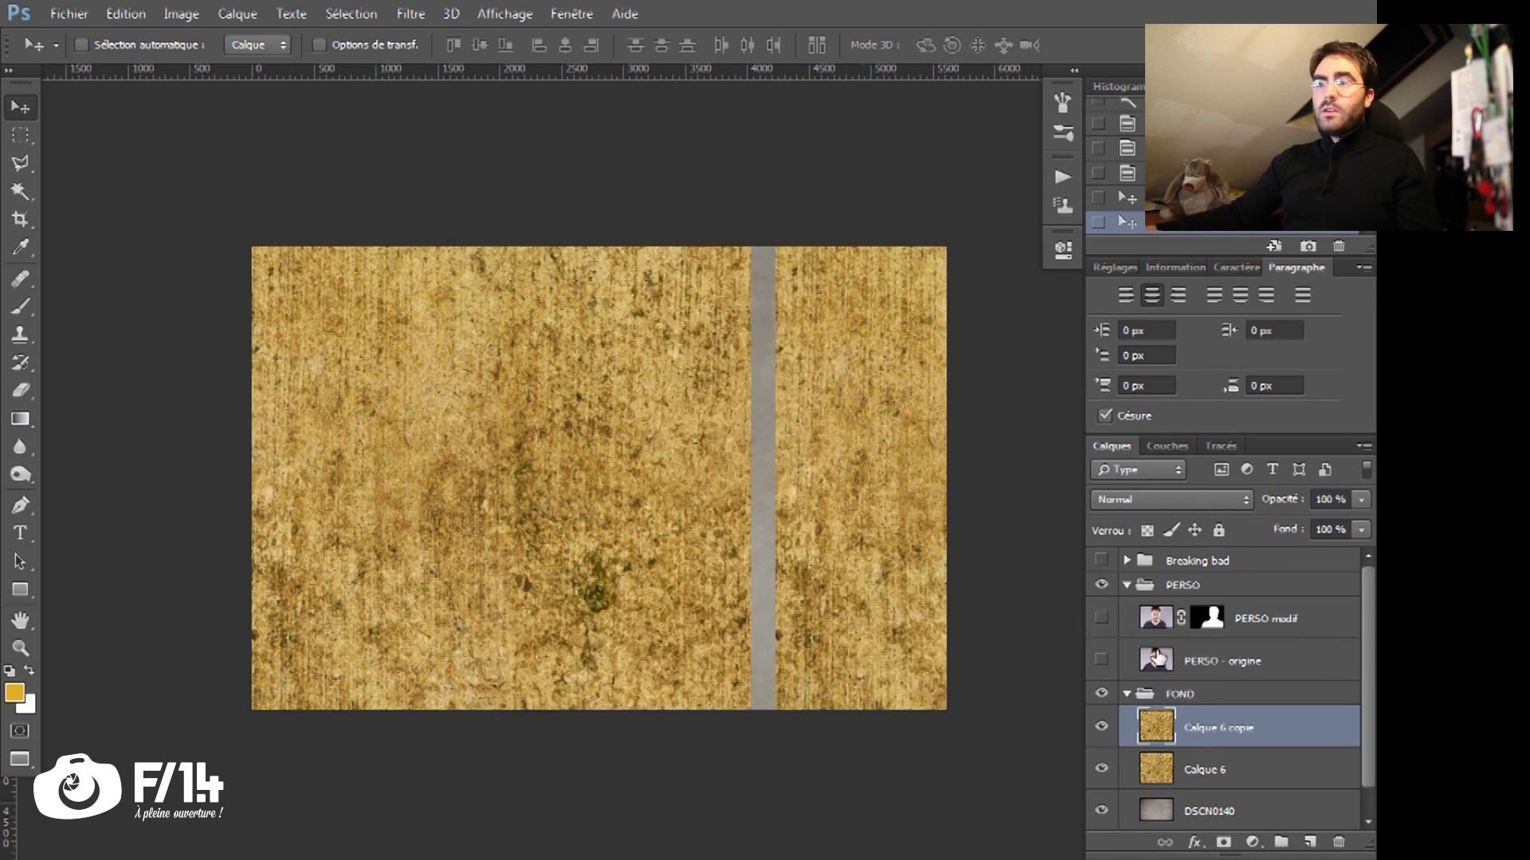
{"action": "left_click", "coordinate": [1104, 618]}
{"action": "left_click", "coordinate": [1195, 768], "text": "shift"}
{"action": "key", "text": "ctrl+e"}
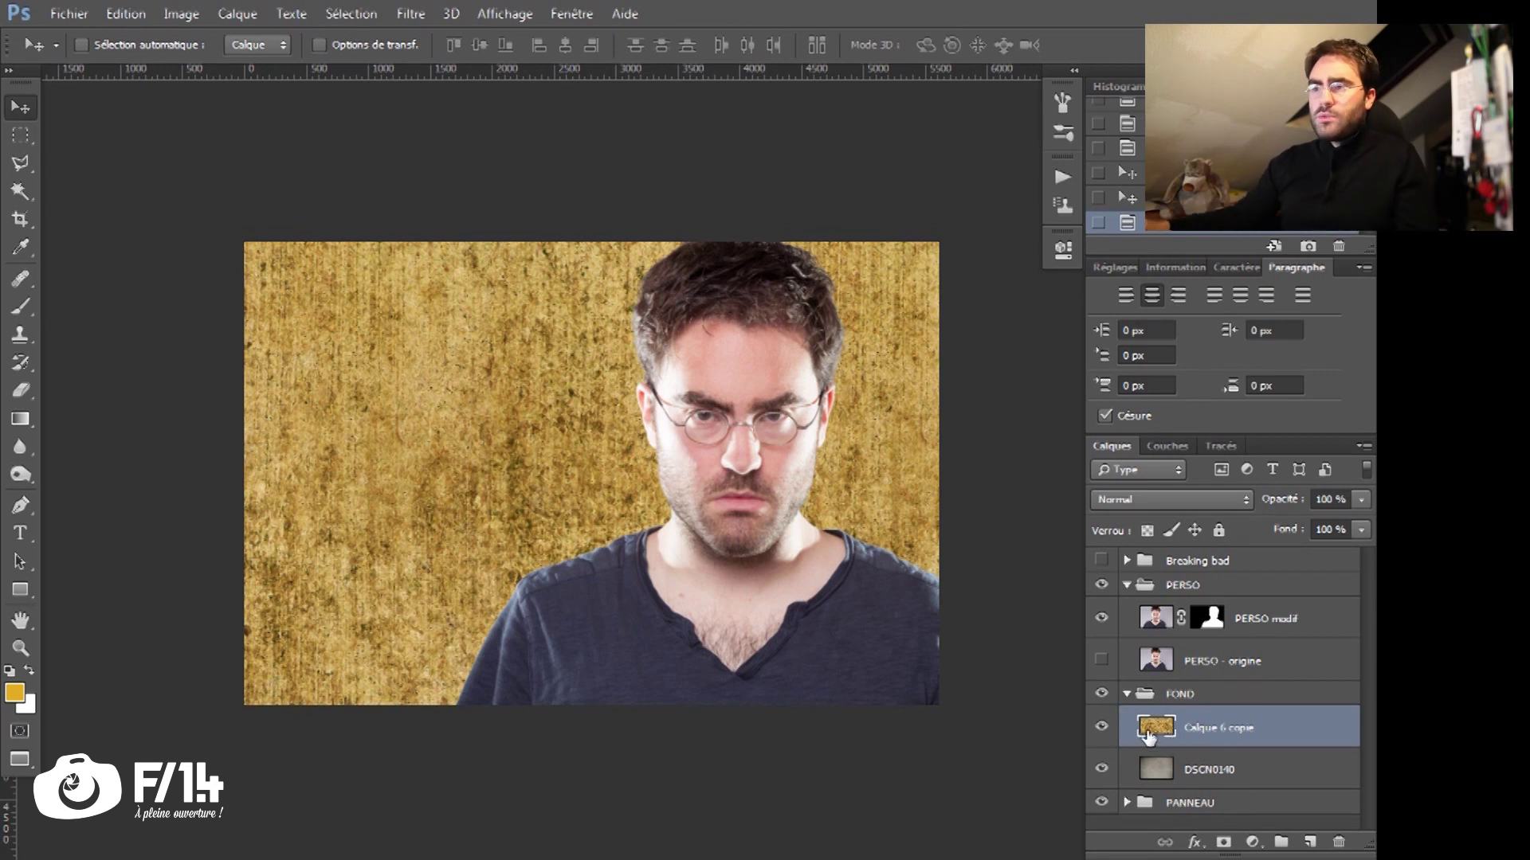
Step: Set the merged golden texture's opacity to 25 % and compare the background with and without it
{"action": "left_click", "coordinate": [1127, 585]}
{"action": "left_click_drag", "start_coordinate": [1302, 505], "coordinate": [1211, 499]}
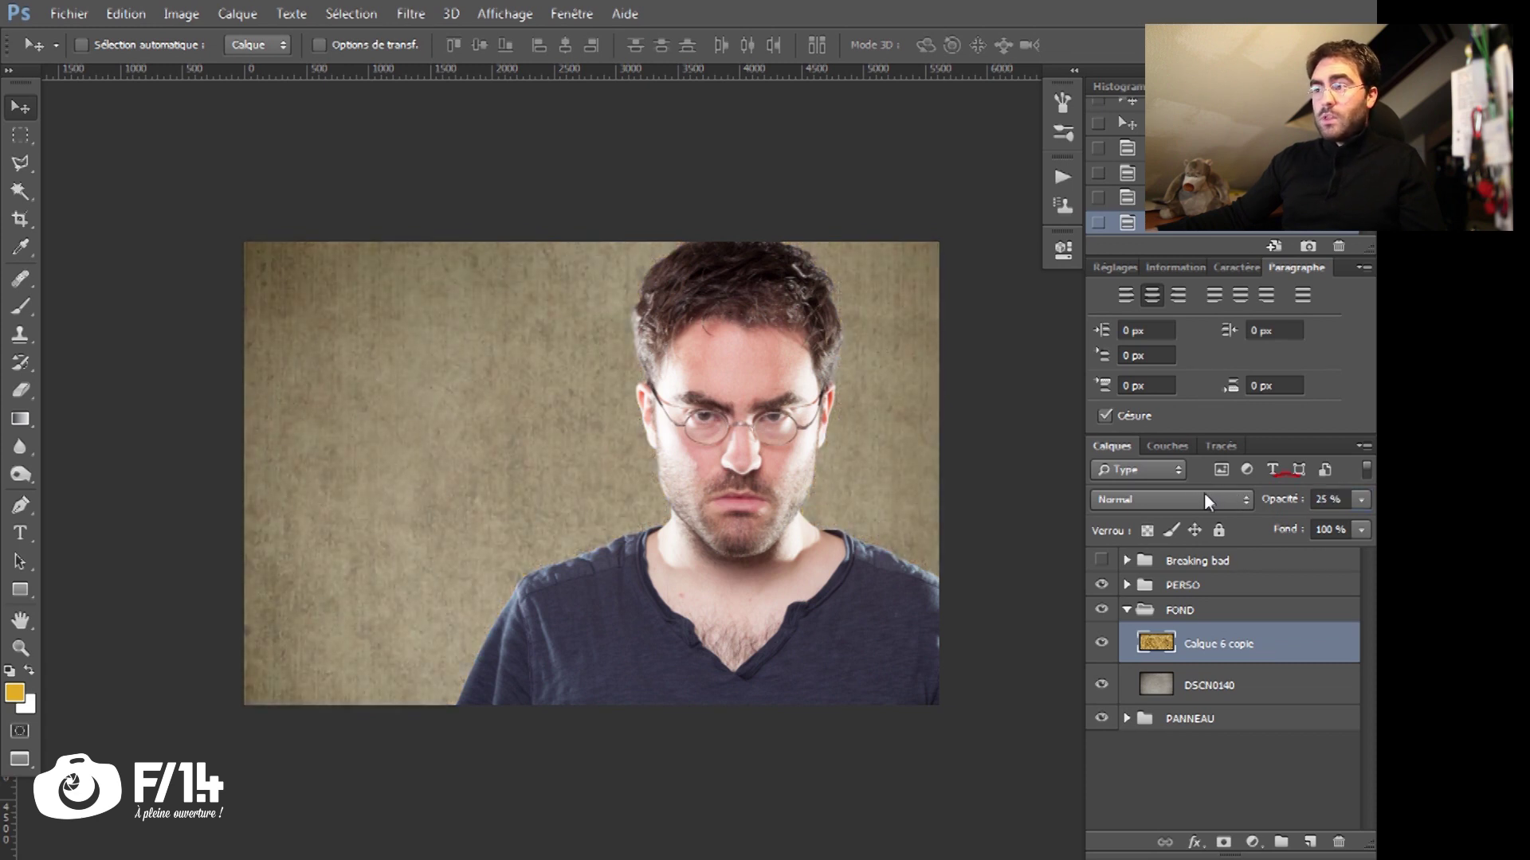
{"action": "key", "text": "2"}
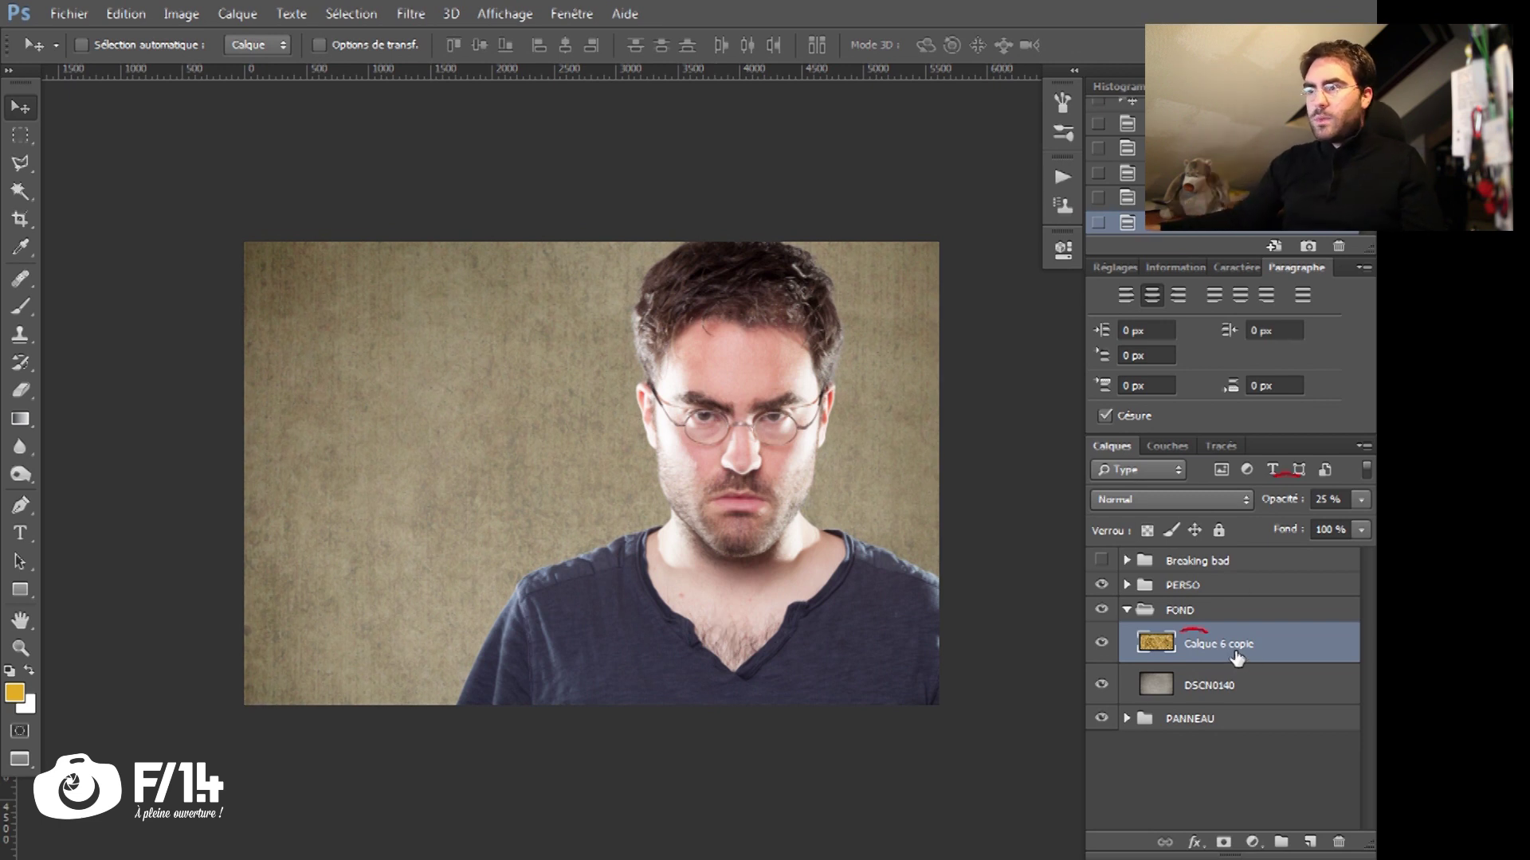
{"action": "left_click", "coordinate": [1099, 644]}
{"action": "left_click", "coordinate": [1100, 644]}
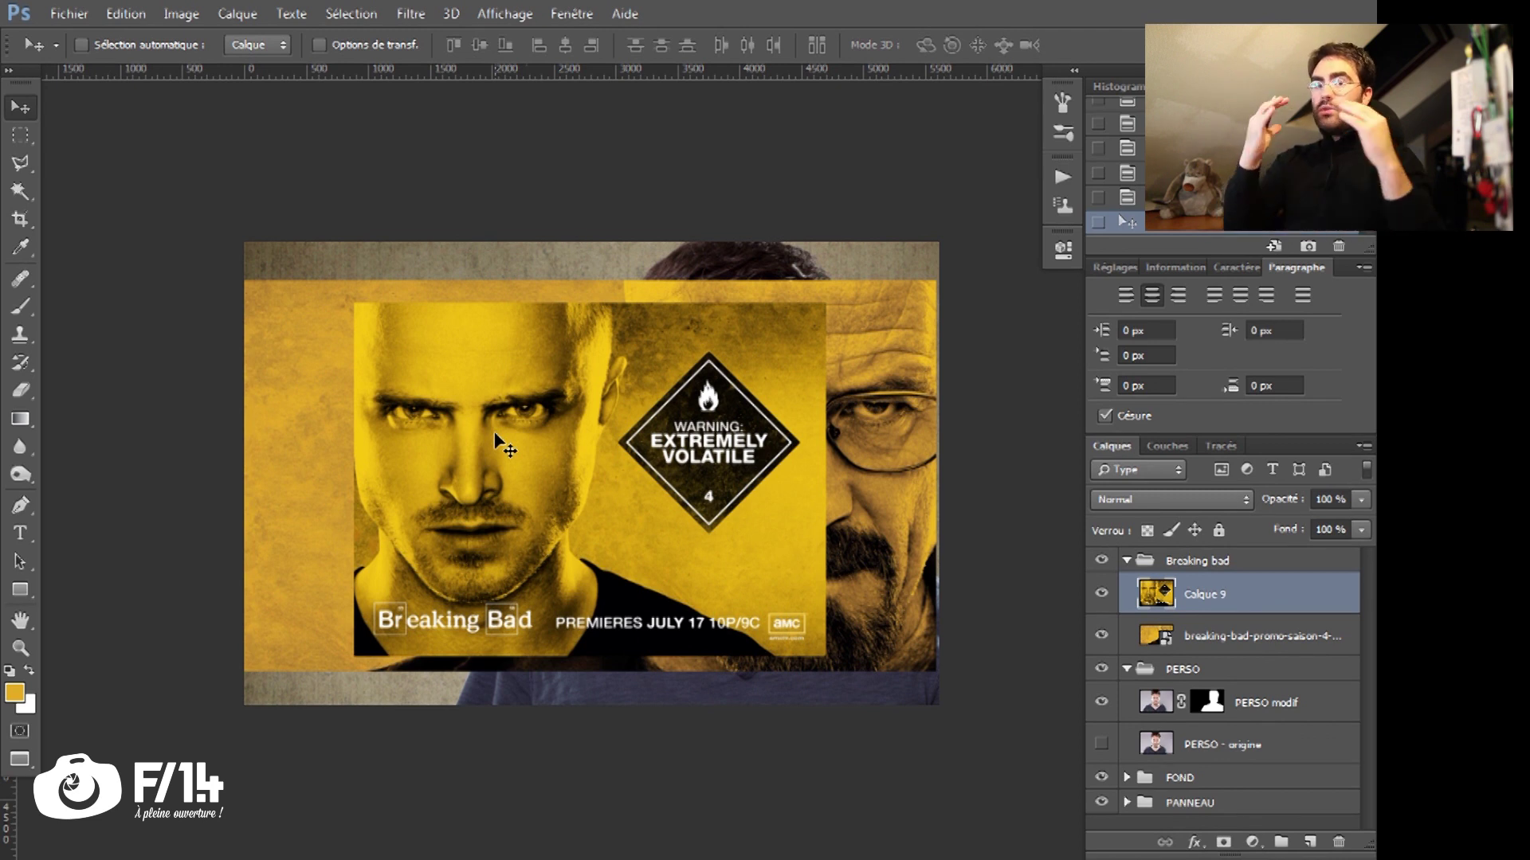
Step: Add a Noir et blanc adjustment layer above the portrait with the Plus foncé preset and compare the image without it
{"action": "left_click", "coordinate": [1252, 842]}
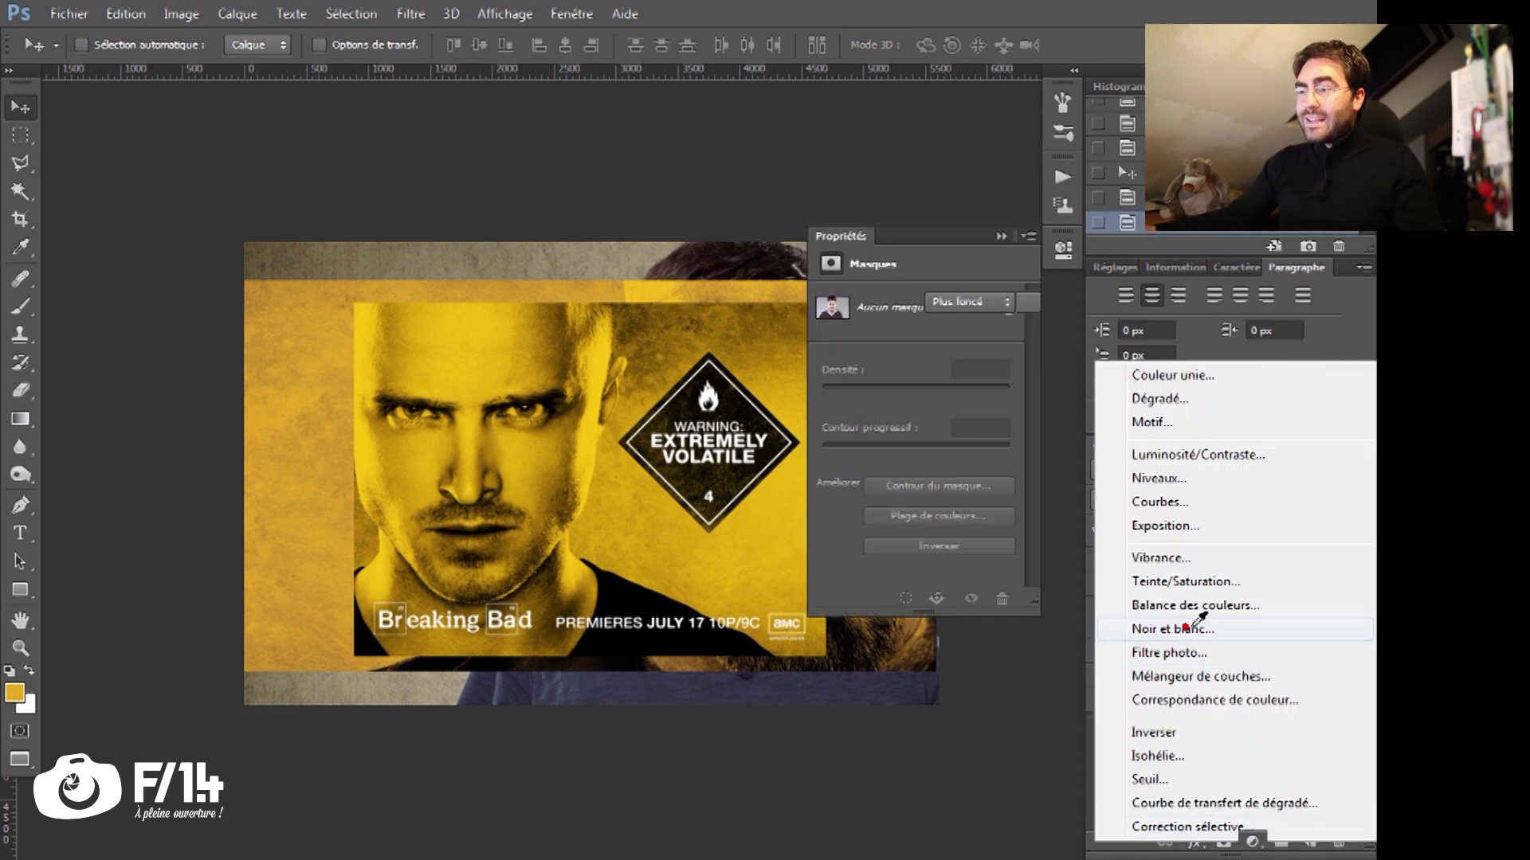
{"action": "left_click", "coordinate": [1195, 623]}
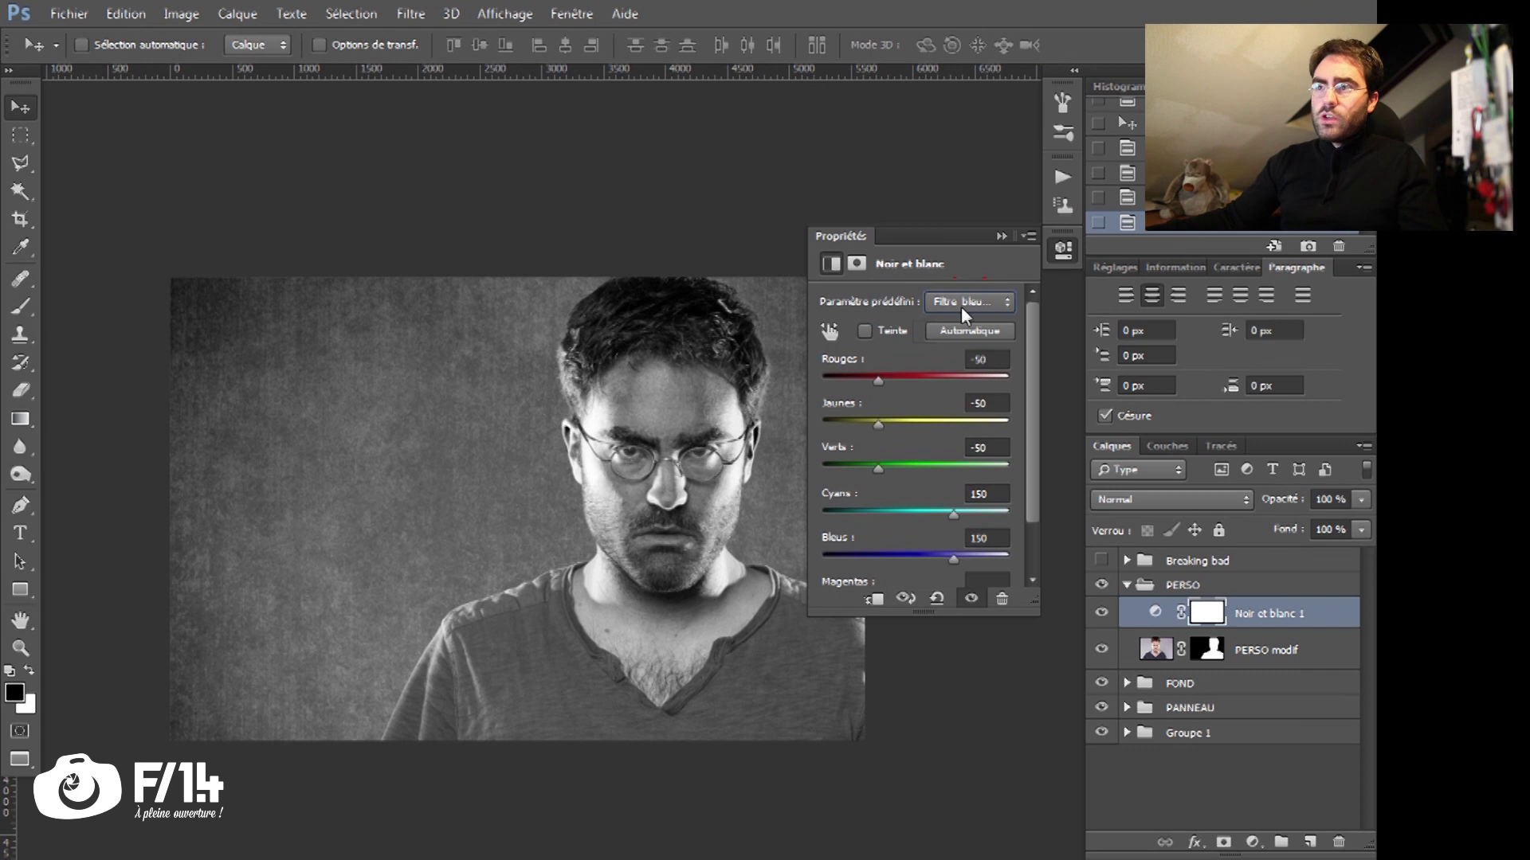
{"action": "left_click", "coordinate": [960, 307]}
{"action": "left_click", "coordinate": [949, 297]}
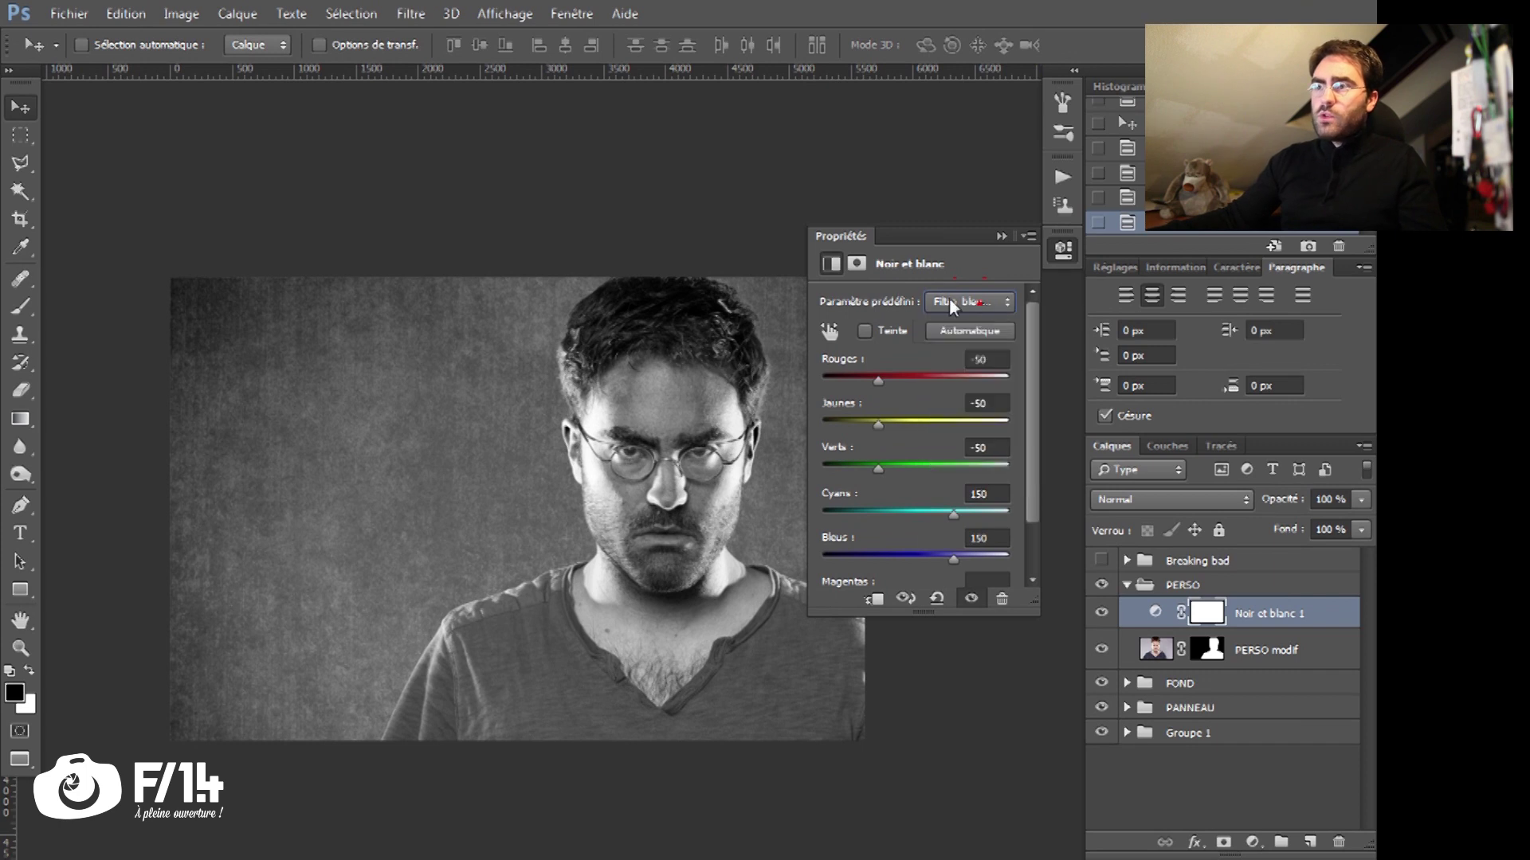
{"action": "key", "text": "Down"}
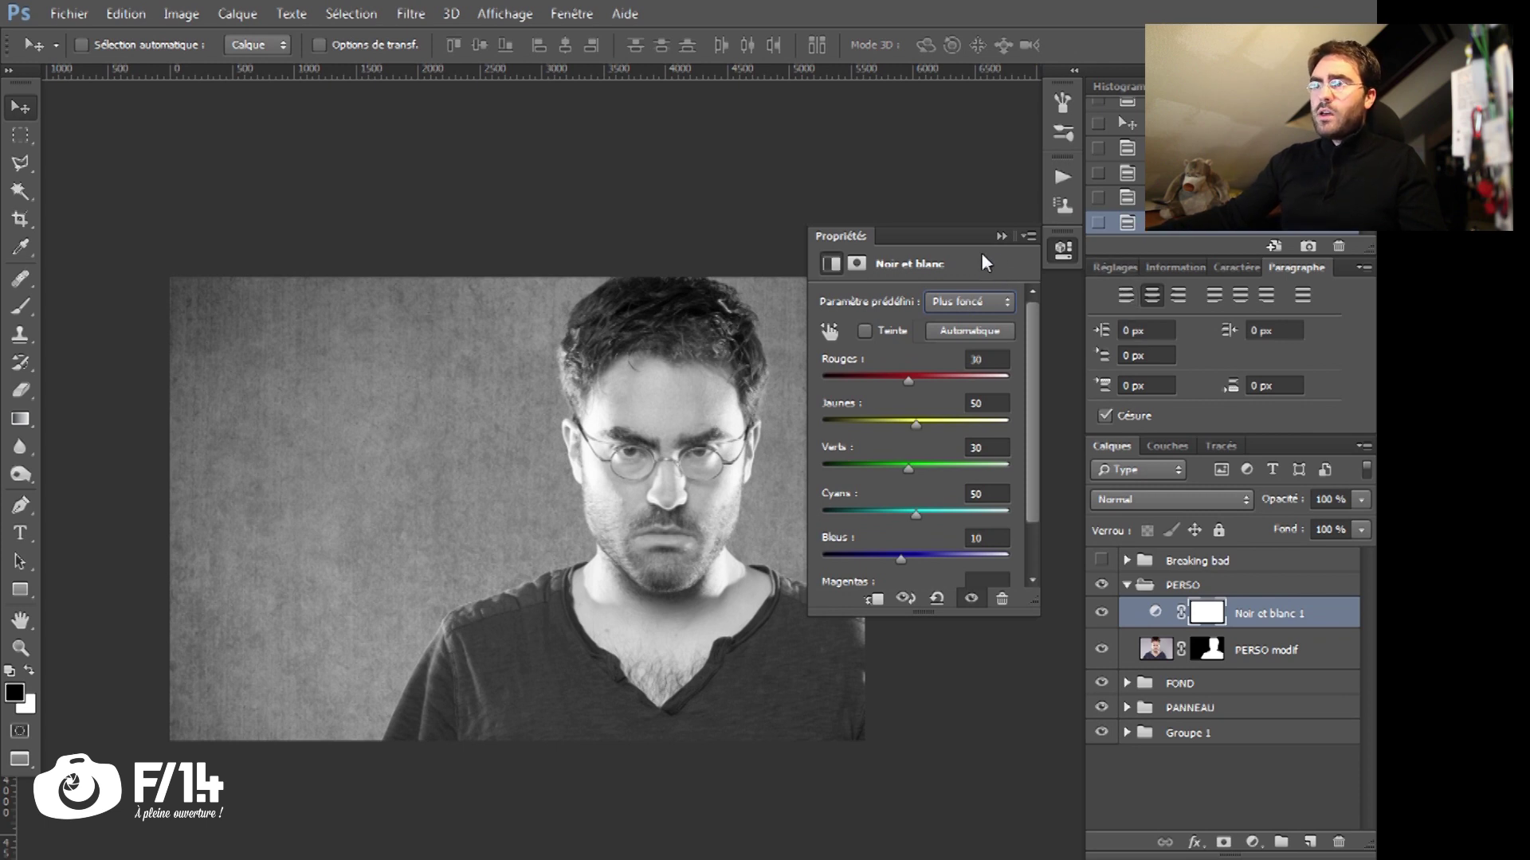
{"action": "left_click", "coordinate": [1001, 235]}
{"action": "left_click", "coordinate": [1101, 612]}
{"action": "left_click", "coordinate": [1101, 612]}
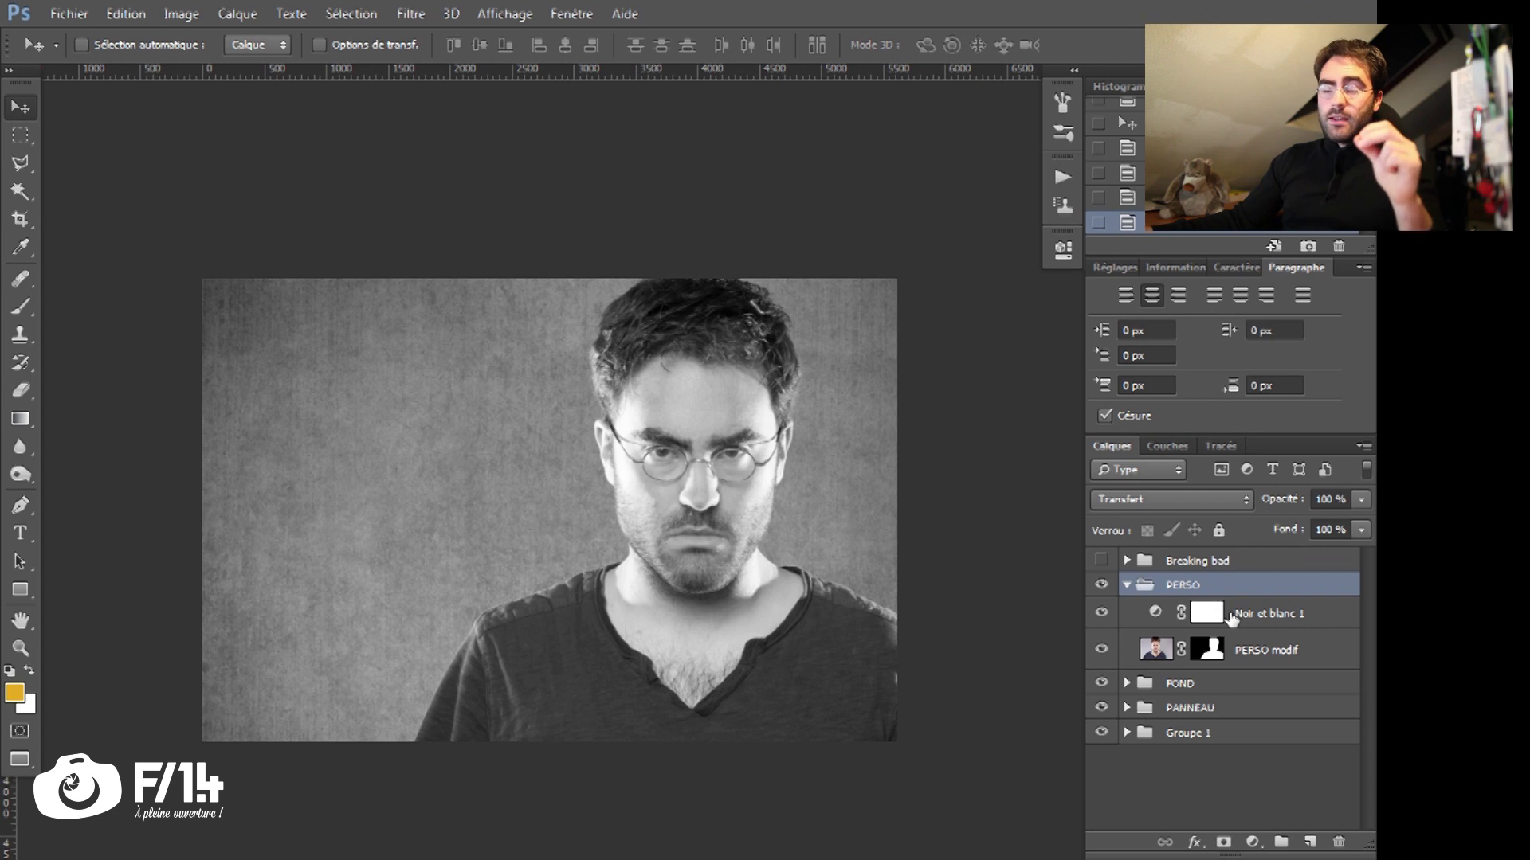
Step: Try to clip the Noir et blanc 1 adjustment to the PERSO modif layer
{"action": "left_click", "coordinate": [1267, 648]}
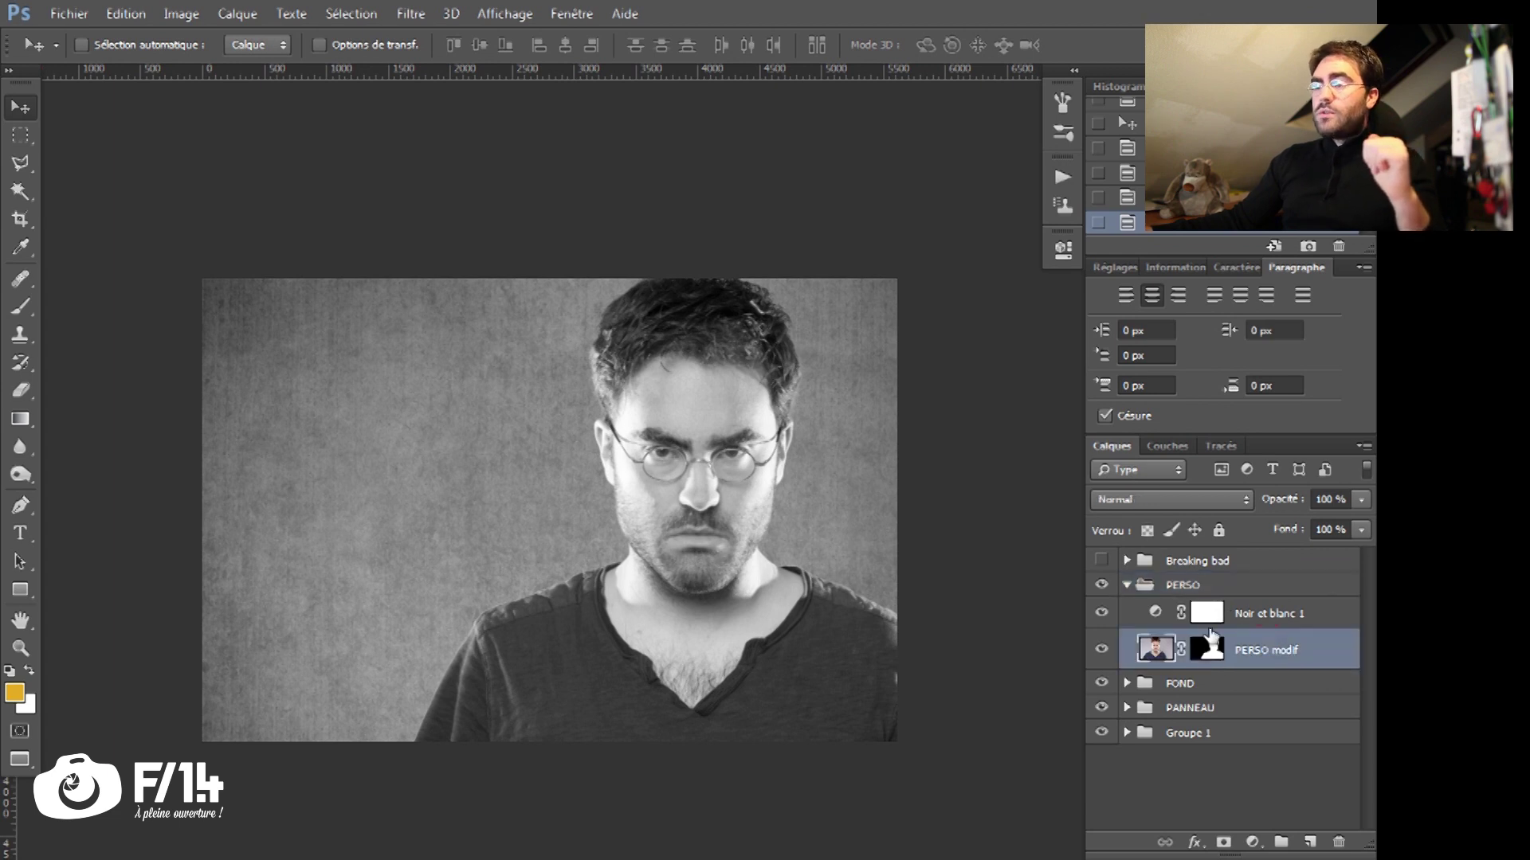
{"action": "left_click", "coordinate": [1130, 625], "text": "alt"}
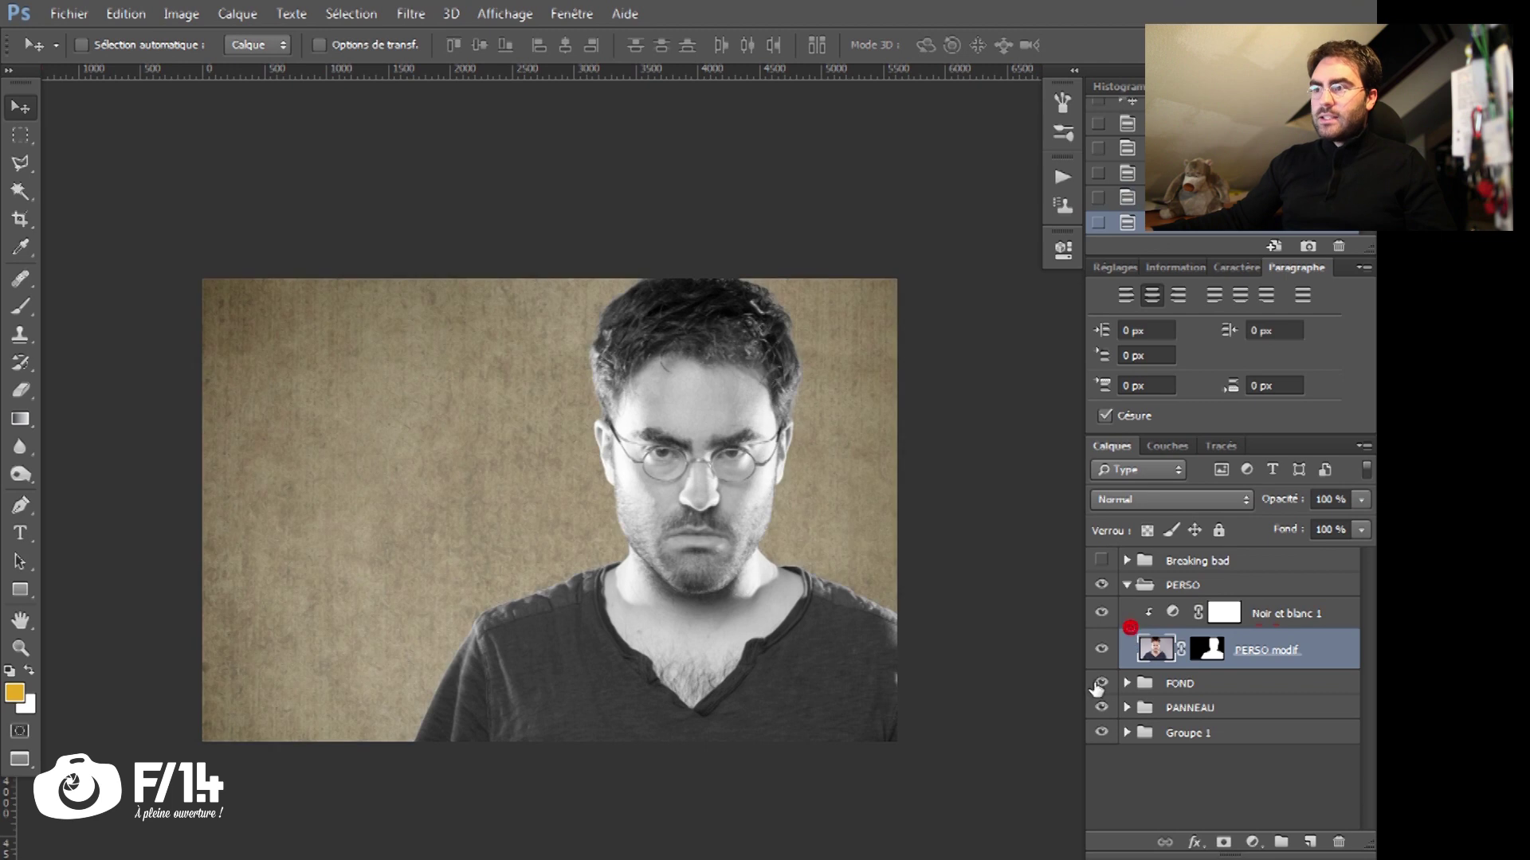
{"action": "left_click", "coordinate": [1149, 625]}
{"action": "left_click", "coordinate": [1150, 629], "text": "alt"}
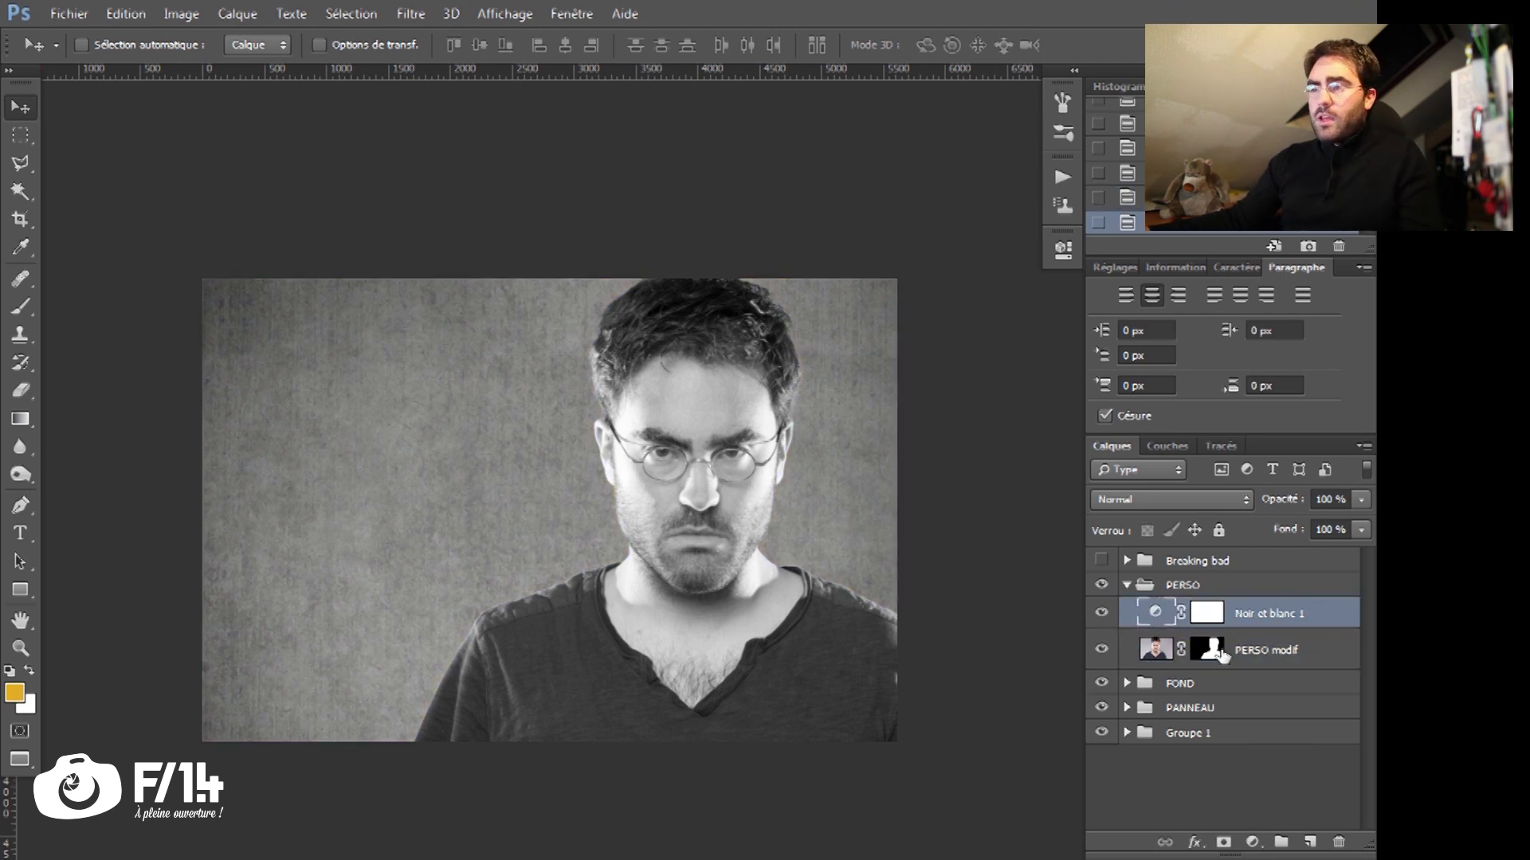
Step: Move the silhouette mask from the PERSO modif layer to the PERSO group
{"action": "left_click_drag", "start_coordinate": [1212, 655], "coordinate": [1203, 582]}
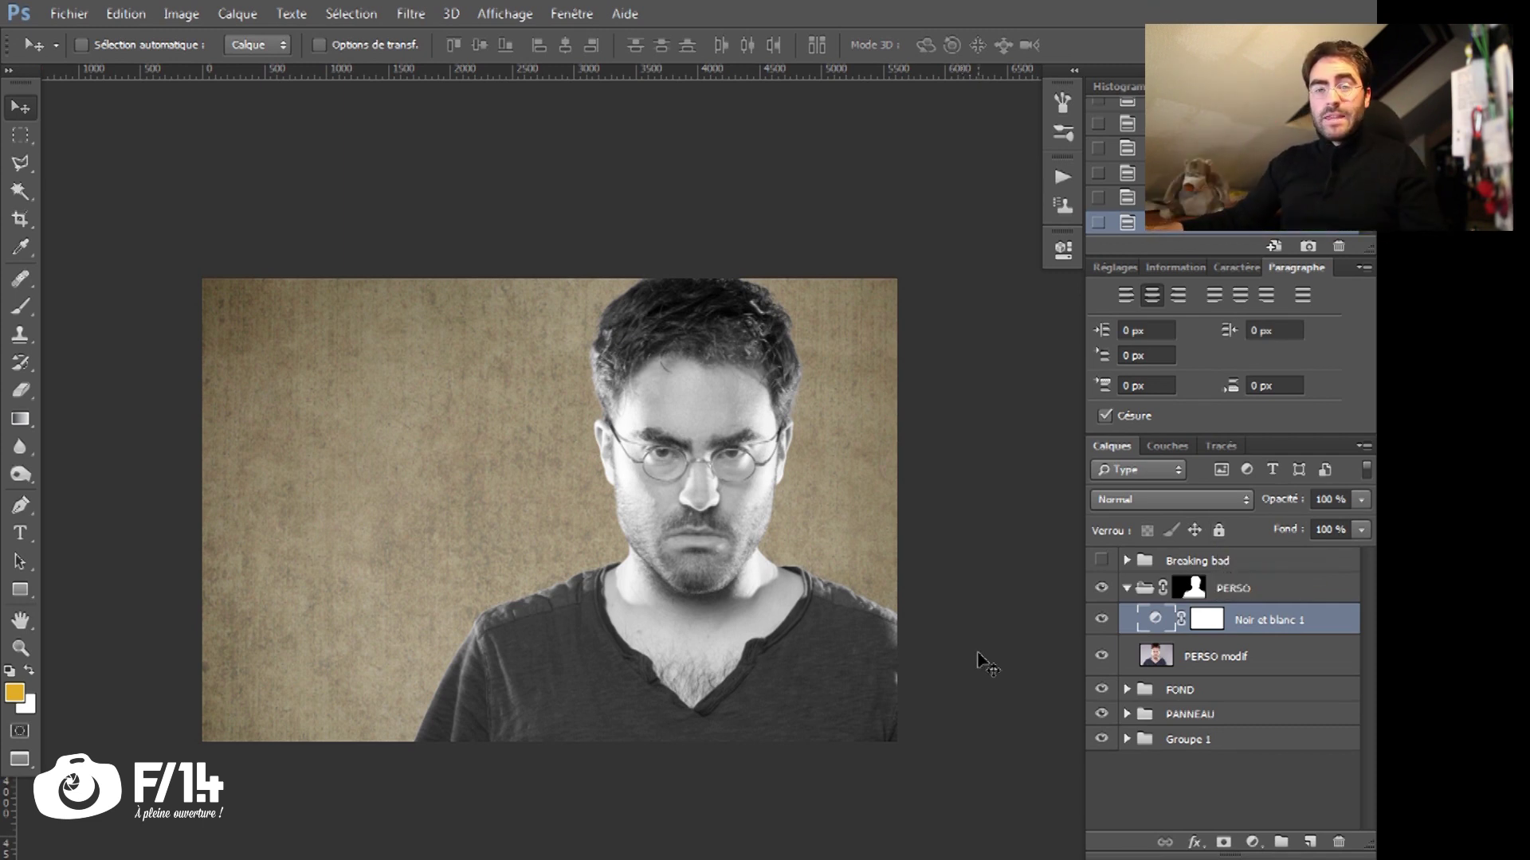
Step: Hide the Breaking bad reference group
{"action": "key", "text": "z"}
{"action": "left_click", "coordinate": [690, 481]}
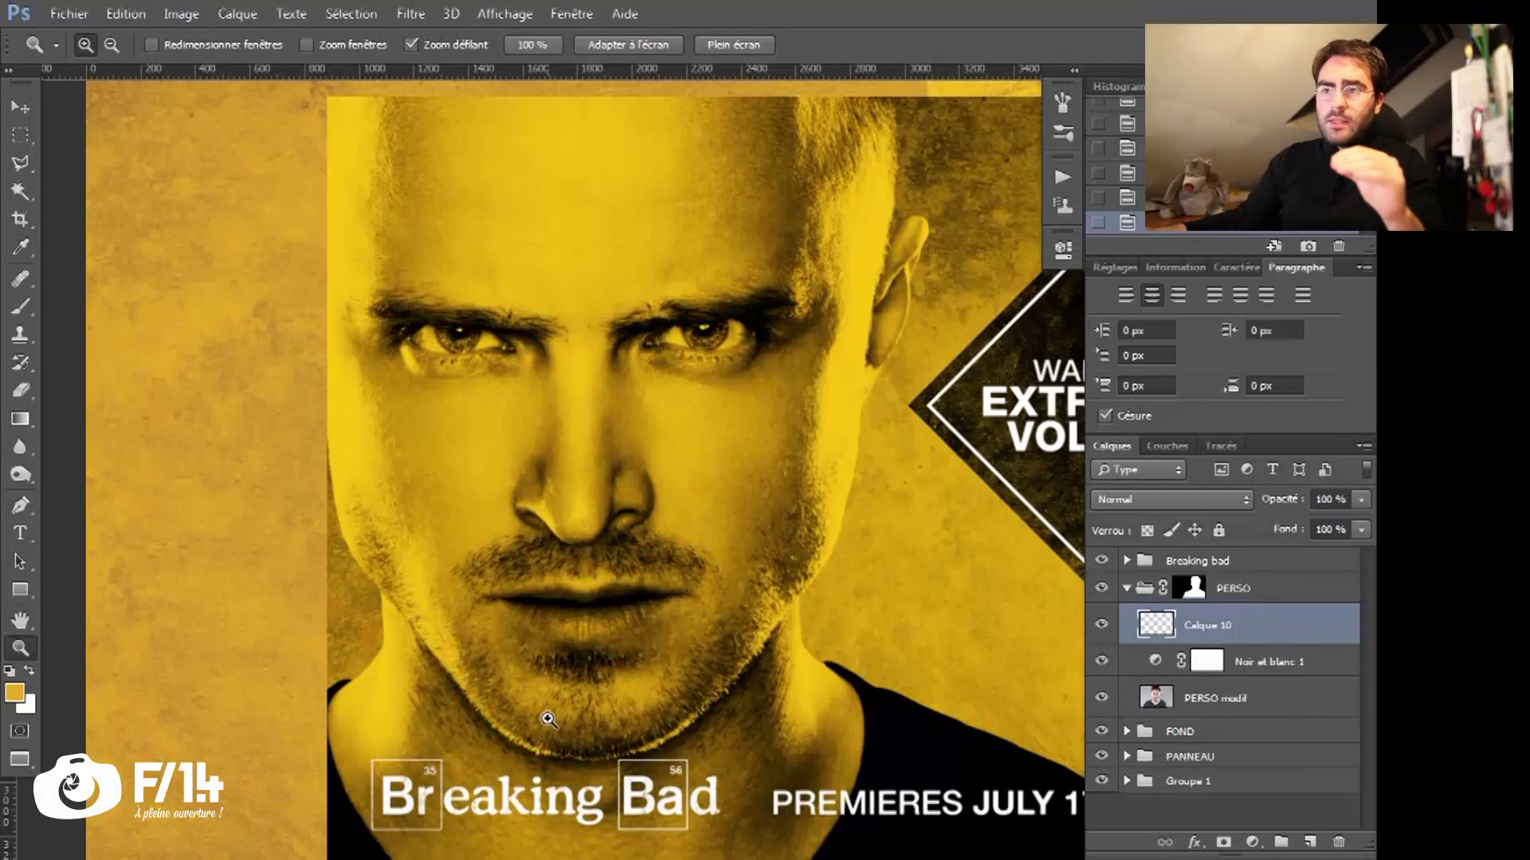
{"action": "left_click", "coordinate": [1101, 560]}
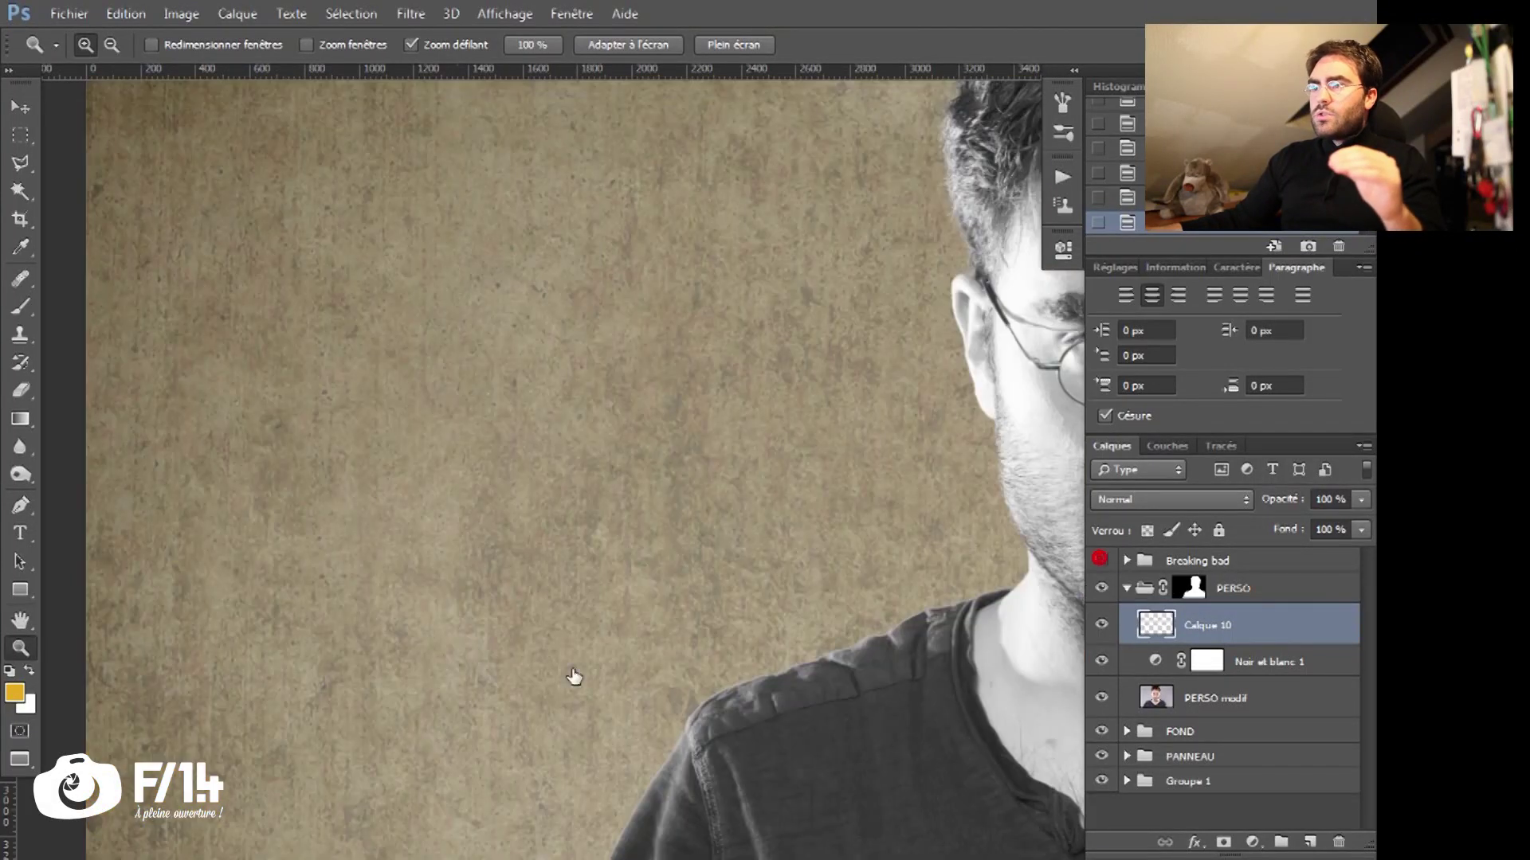
Step: Examine the skin and beard of the portrait up close, from the chin and mouth up to the forehead
{"action": "left_click", "coordinate": [872, 605]}
{"action": "left_click", "coordinate": [732, 493]}
{"action": "left_click_drag", "start_coordinate": [731, 493], "coordinate": [761, 487]}
{"action": "left_click_drag", "start_coordinate": [611, 478], "coordinate": [621, 635]}
{"action": "left_click_drag", "start_coordinate": [626, 523], "coordinate": [588, 536]}
{"action": "left_click_drag", "start_coordinate": [618, 608], "coordinate": [562, 430]}
{"action": "left_click_drag", "start_coordinate": [552, 574], "coordinate": [594, 427]}
{"action": "left_click_drag", "start_coordinate": [540, 533], "coordinate": [566, 491]}
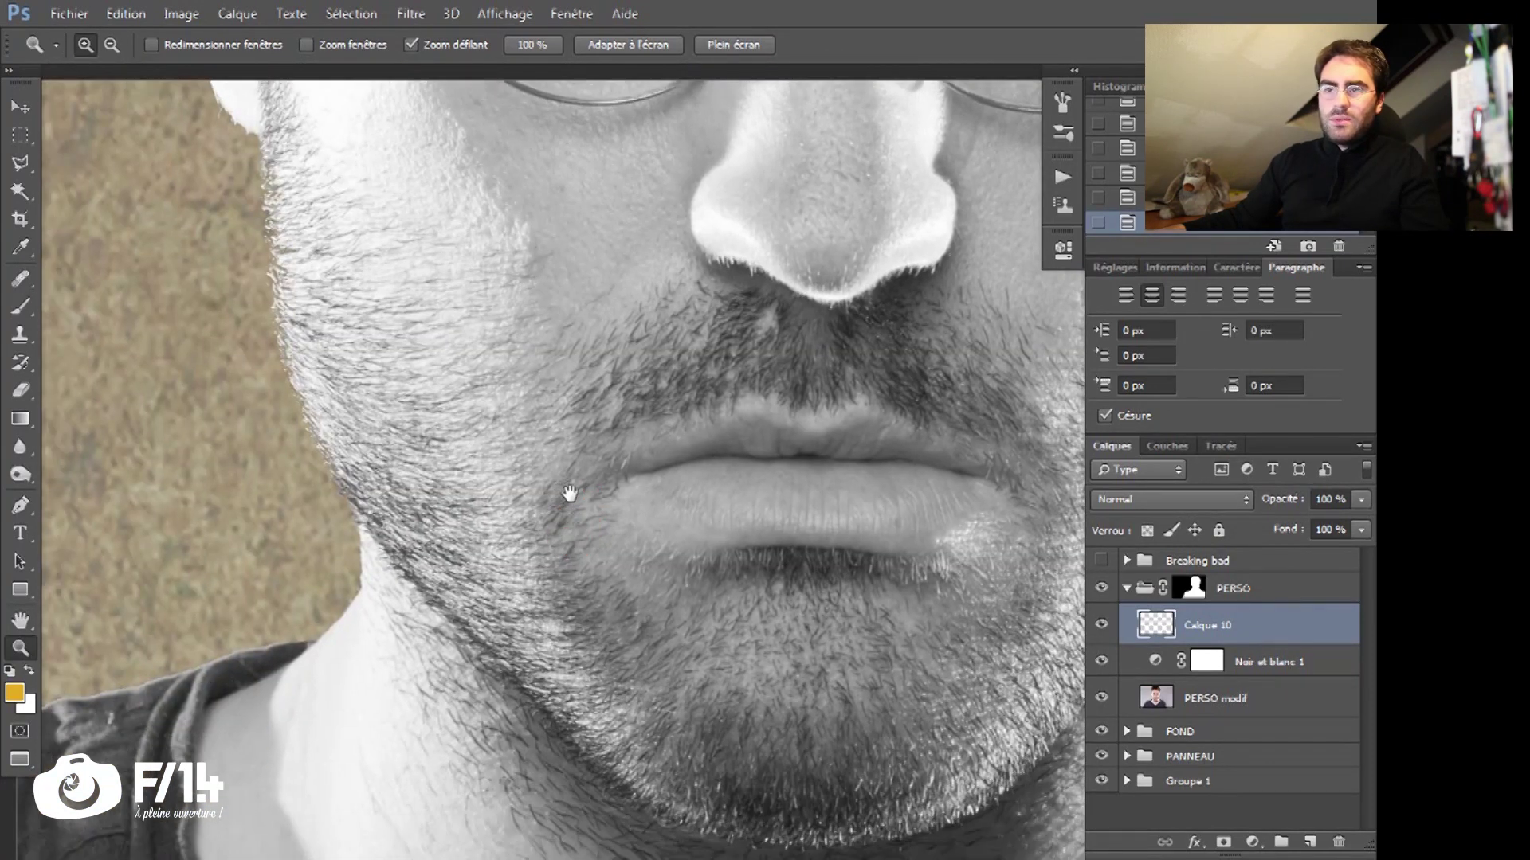
{"action": "left_click_drag", "start_coordinate": [566, 382], "coordinate": [526, 550]}
{"action": "left_click", "coordinate": [529, 601]}
{"action": "mouse_move", "coordinate": [583, 420]}
{"action": "left_mouse_down"}
{"action": "mouse_move", "coordinate": [580, 572]}
{"action": "mouse_move", "coordinate": [433, 569]}
{"action": "mouse_move", "coordinate": [470, 580]}
{"action": "left_mouse_up"}
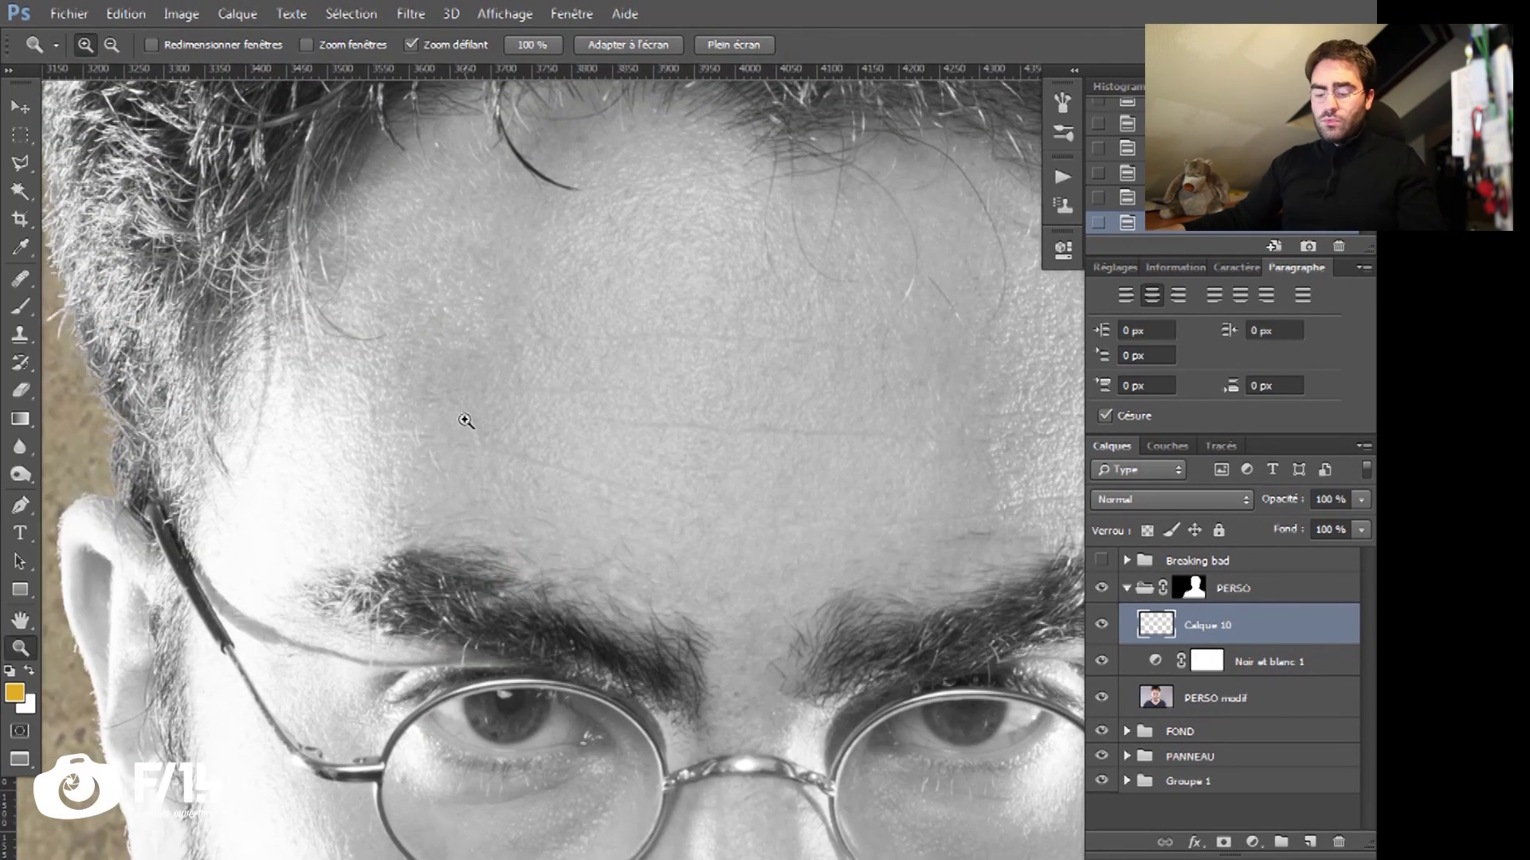
Step: Heal the creases and small blemishes in the centre of the forehead on Calque 10 with the Healing Brush
{"action": "key", "text": "j"}
{"action": "left_click_drag", "start_coordinate": [662, 451], "coordinate": [652, 489]}
{"action": "mouse_move", "coordinate": [636, 404]}
{"action": "left_mouse_down"}
{"action": "mouse_move", "coordinate": [584, 415]}
{"action": "mouse_move", "coordinate": [549, 528]}
{"action": "mouse_move", "coordinate": [558, 516]}
{"action": "left_mouse_up"}
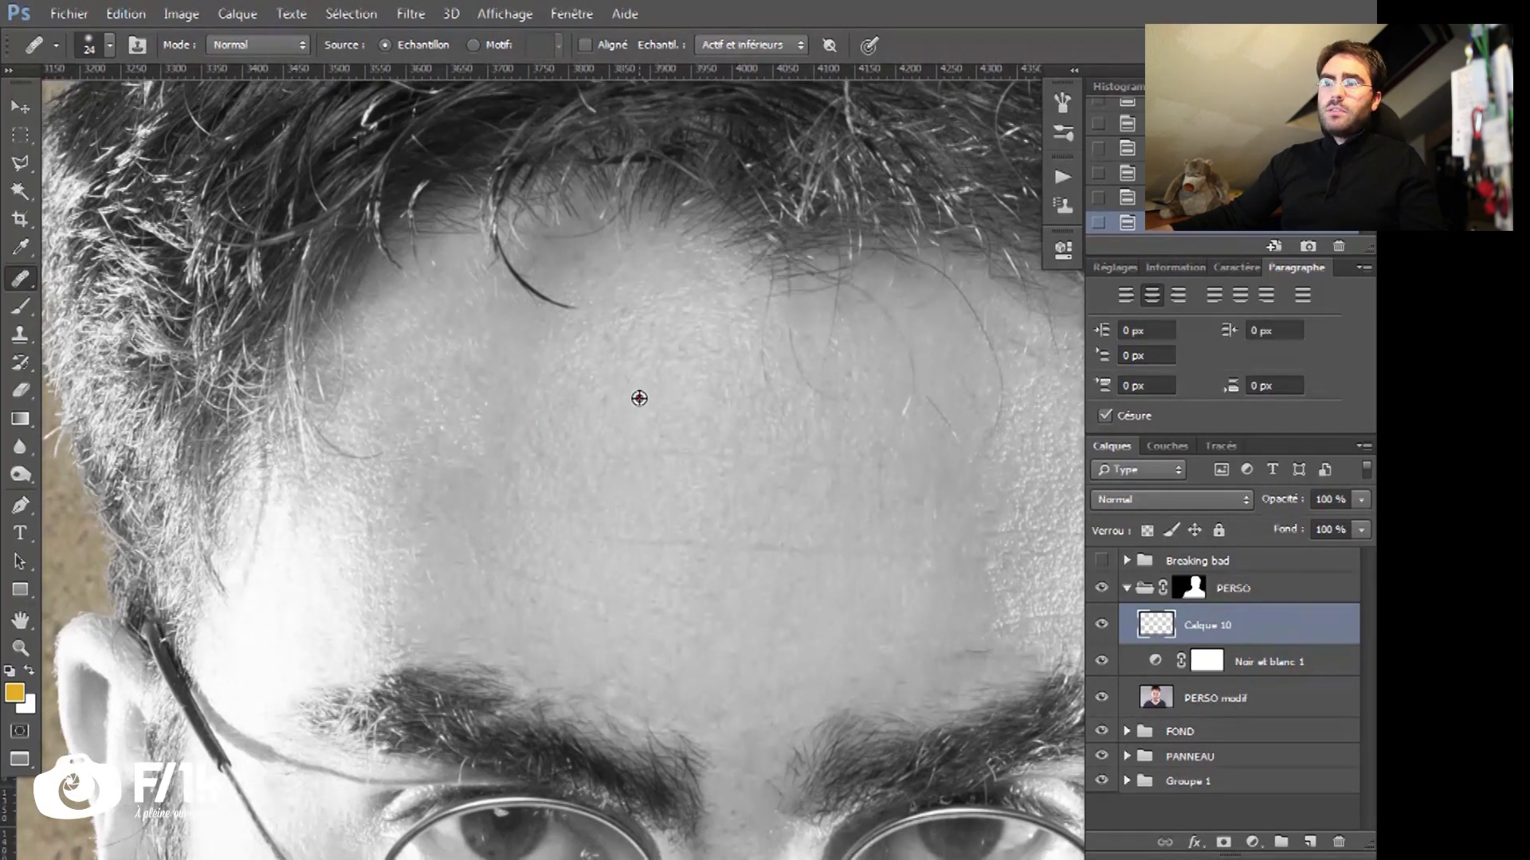
{"action": "left_click", "coordinate": [604, 405]}
{"action": "left_click", "coordinate": [620, 308]}
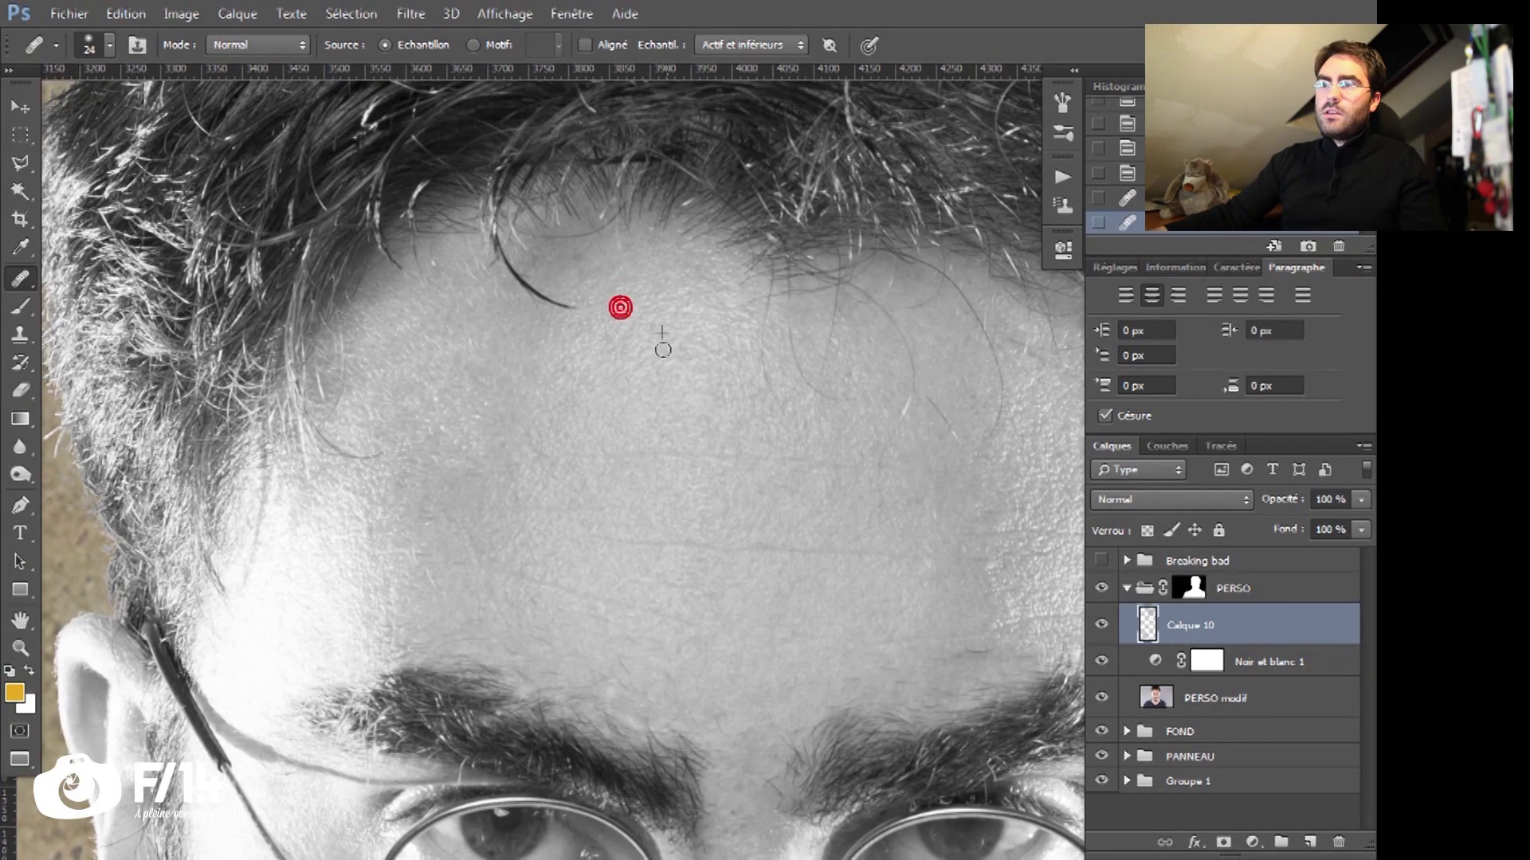
{"action": "left_click", "coordinate": [612, 332]}
{"action": "left_click", "coordinate": [588, 380]}
{"action": "left_click", "coordinate": [576, 254]}
{"action": "left_click_drag", "start_coordinate": [558, 475], "coordinate": [475, 423]}
{"action": "mouse_move", "coordinate": [255, 460]}
{"action": "left_mouse_down"}
{"action": "mouse_move", "coordinate": [51, 332]}
{"action": "mouse_move", "coordinate": [148, 287]}
{"action": "left_mouse_up"}
Step: Smooth the remaining fine lines above the eyebrows by healing them with nearby clean forehead skin
{"action": "left_click", "coordinate": [757, 358]}
{"action": "left_click", "coordinate": [591, 468], "text": "alt"}
{"action": "left_click", "coordinate": [522, 438]}
{"action": "left_click", "coordinate": [570, 553]}
{"action": "left_click", "coordinate": [563, 594]}
{"action": "left_click", "coordinate": [508, 584]}
{"action": "left_click_drag", "start_coordinate": [557, 551], "coordinate": [667, 413]}
{"action": "left_click", "coordinate": [744, 571]}
Step: Heal small skin marks on the upper face, working from the forehead toward the nose
{"action": "left_click_drag", "start_coordinate": [398, 187], "coordinate": [480, 522]}
{"action": "left_click_drag", "start_coordinate": [465, 519], "coordinate": [224, 615]}
{"action": "left_click", "coordinate": [536, 393]}
{"action": "left_click", "coordinate": [669, 447], "text": "alt"}
{"action": "left_click_drag", "start_coordinate": [649, 392], "coordinate": [685, 502]}
{"action": "left_click_drag", "start_coordinate": [706, 488], "coordinate": [731, 523]}
{"action": "left_click", "coordinate": [707, 420], "text": "alt"}
{"action": "mouse_move", "coordinate": [721, 373]}
{"action": "left_mouse_down"}
{"action": "mouse_move", "coordinate": [776, 488]}
{"action": "mouse_move", "coordinate": [728, 455]}
{"action": "mouse_move", "coordinate": [693, 208]}
{"action": "left_mouse_up"}
{"action": "left_click", "coordinate": [778, 488]}
Step: Clean up the stray hairs and marks beneath the nostrils using the Clone Stamp with a small brush
{"action": "right_click", "coordinate": [651, 551], "text": "alt"}
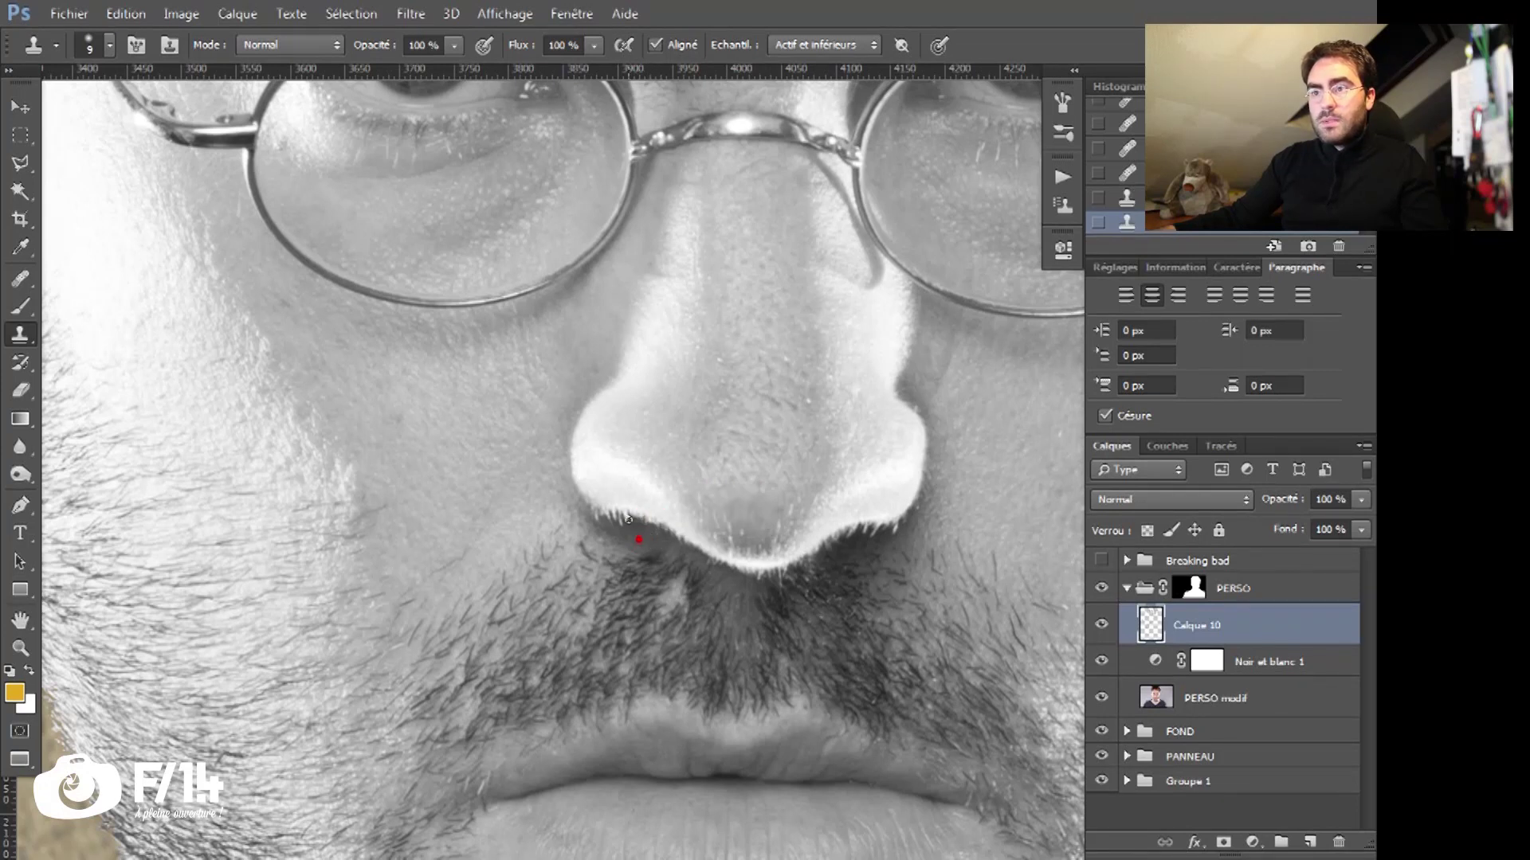
{"action": "left_click_drag", "start_coordinate": [622, 530], "coordinate": [506, 529]}
{"action": "left_click", "coordinate": [734, 526]}
{"action": "left_click_drag", "start_coordinate": [755, 532], "coordinate": [737, 539]}
{"action": "left_click", "coordinate": [653, 574]}
{"action": "left_click_drag", "start_coordinate": [640, 626], "coordinate": [595, 622]}
Step: Heal the blemishes on the image-left cheek between the glasses, the nose and the beard
{"action": "key", "text": "j"}
{"action": "left_click", "coordinate": [423, 638], "text": "alt"}
{"action": "left_click_drag", "start_coordinate": [516, 578], "coordinate": [505, 604]}
{"action": "key", "text": "z"}
{"action": "left_click_drag", "start_coordinate": [509, 634], "coordinate": [436, 655]}
{"action": "left_click_drag", "start_coordinate": [148, 434], "coordinate": [195, 440]}
{"action": "key", "text": "j"}
{"action": "left_click", "coordinate": [324, 502]}
{"action": "left_click", "coordinate": [471, 509]}
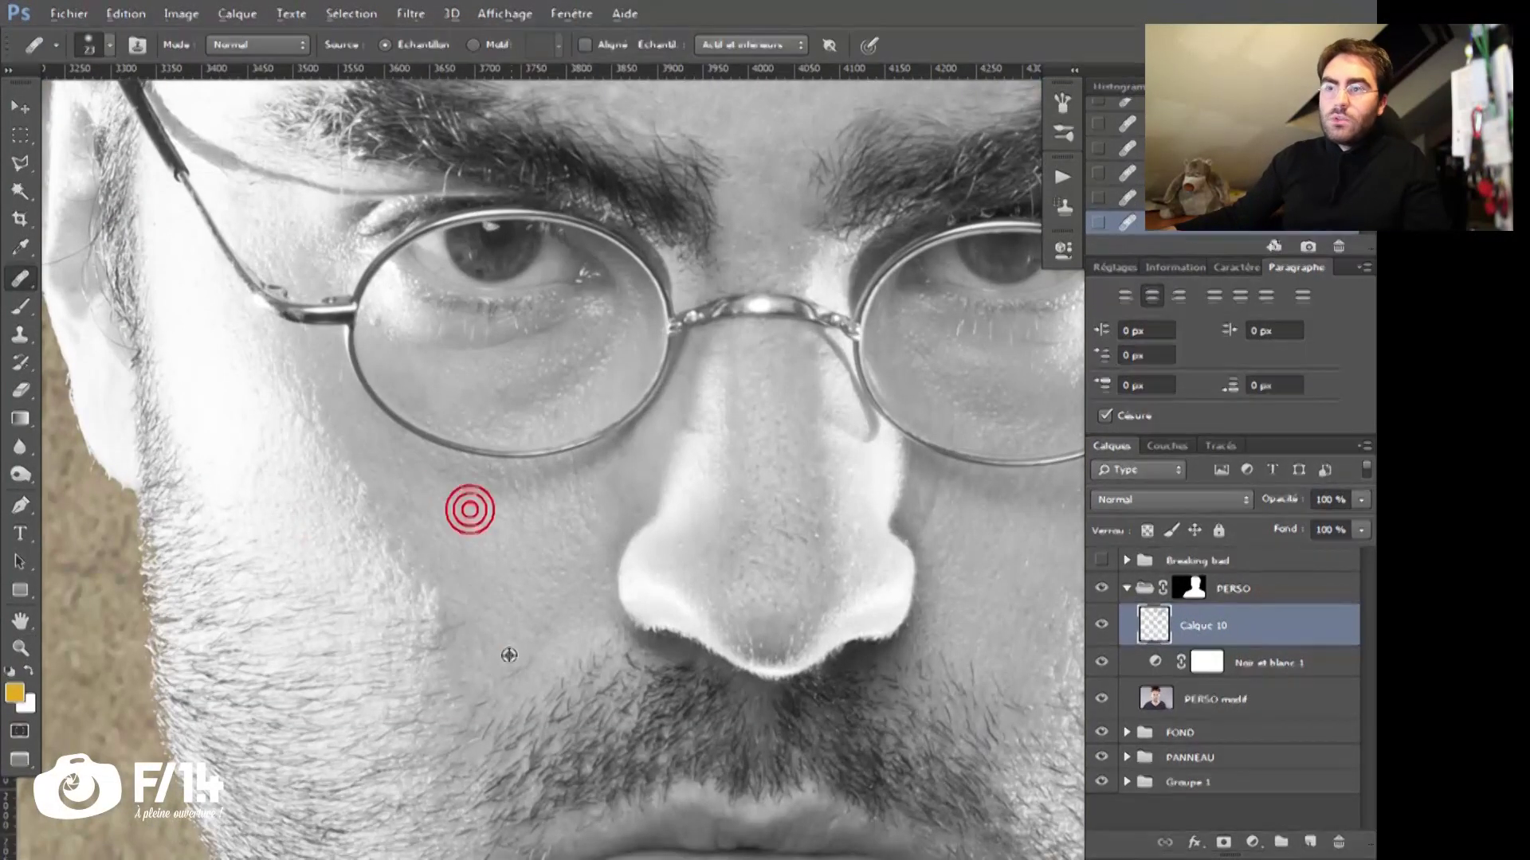
{"action": "left_click_drag", "start_coordinate": [345, 522], "coordinate": [727, 804]}
{"action": "left_click", "coordinate": [439, 559], "text": "alt"}
{"action": "left_click", "coordinate": [438, 522]}
Step: Heal the spots on and just beneath the lower lip with the Healing Brush
{"action": "mouse_move", "coordinate": [1036, 337]}
{"action": "left_mouse_down"}
{"action": "mouse_move", "coordinate": [515, 601]}
{"action": "mouse_move", "coordinate": [150, 96]}
{"action": "left_mouse_up"}
{"action": "mouse_move", "coordinate": [215, 555]}
{"action": "left_mouse_down"}
{"action": "mouse_move", "coordinate": [460, 567]}
{"action": "mouse_move", "coordinate": [514, 498]}
{"action": "left_mouse_up"}
{"action": "left_click_drag", "start_coordinate": [522, 765], "coordinate": [550, 378]}
{"action": "left_click", "coordinate": [577, 495], "text": "alt"}
{"action": "left_click", "coordinate": [536, 536]}
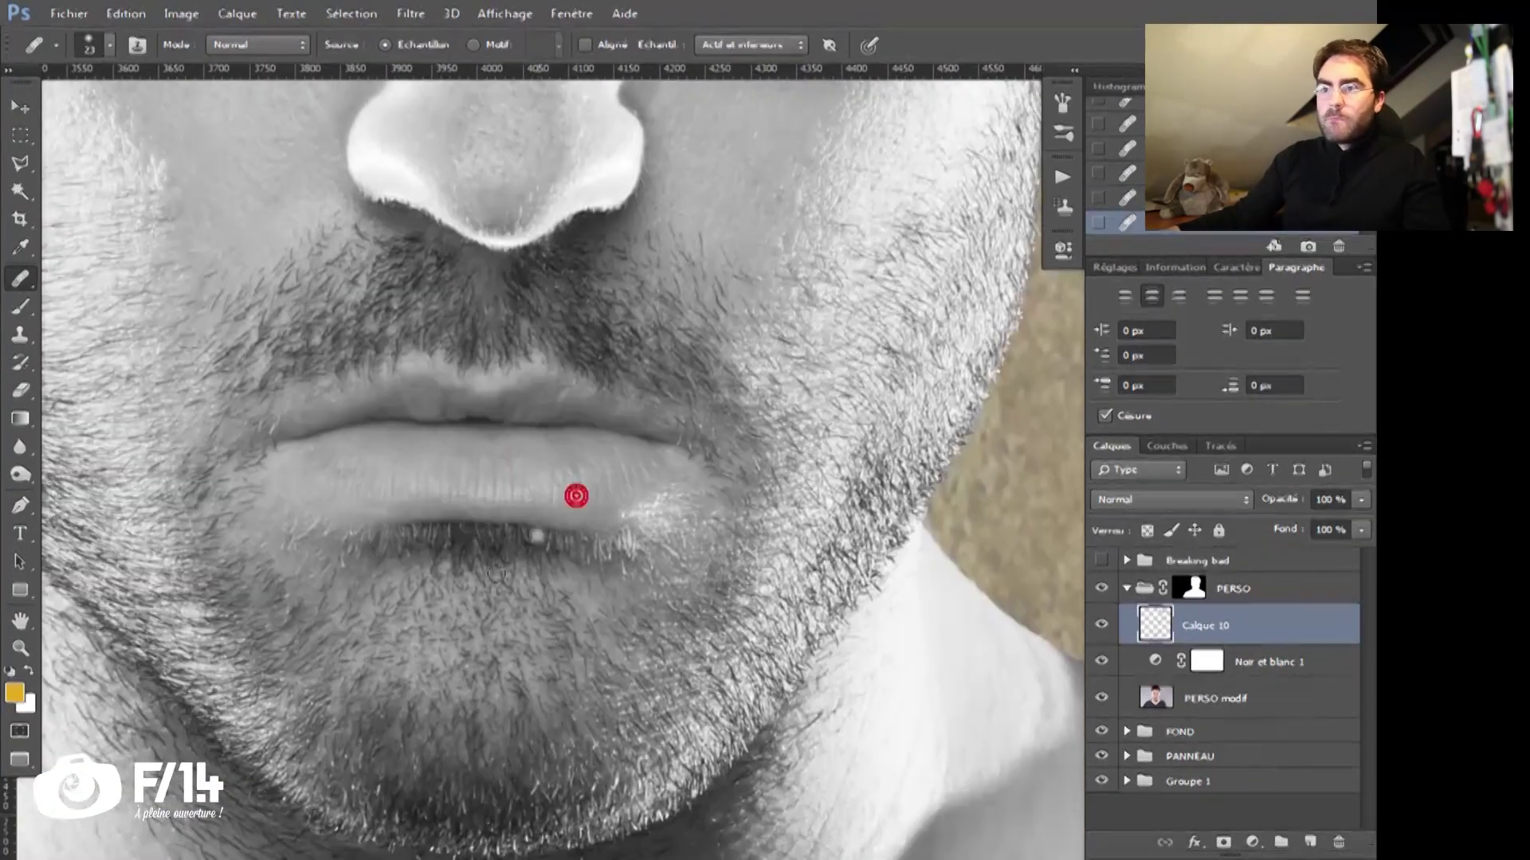
{"action": "left_click_drag", "start_coordinate": [478, 494], "coordinate": [665, 534]}
{"action": "left_click", "coordinate": [456, 463], "text": "alt"}
Step: Heal the dark spots and stray hairs on the neck below the chin
{"action": "left_click_drag", "start_coordinate": [478, 749], "coordinate": [478, 184]}
{"action": "left_click", "coordinate": [379, 529]}
{"action": "left_click", "coordinate": [505, 543], "text": "alt"}
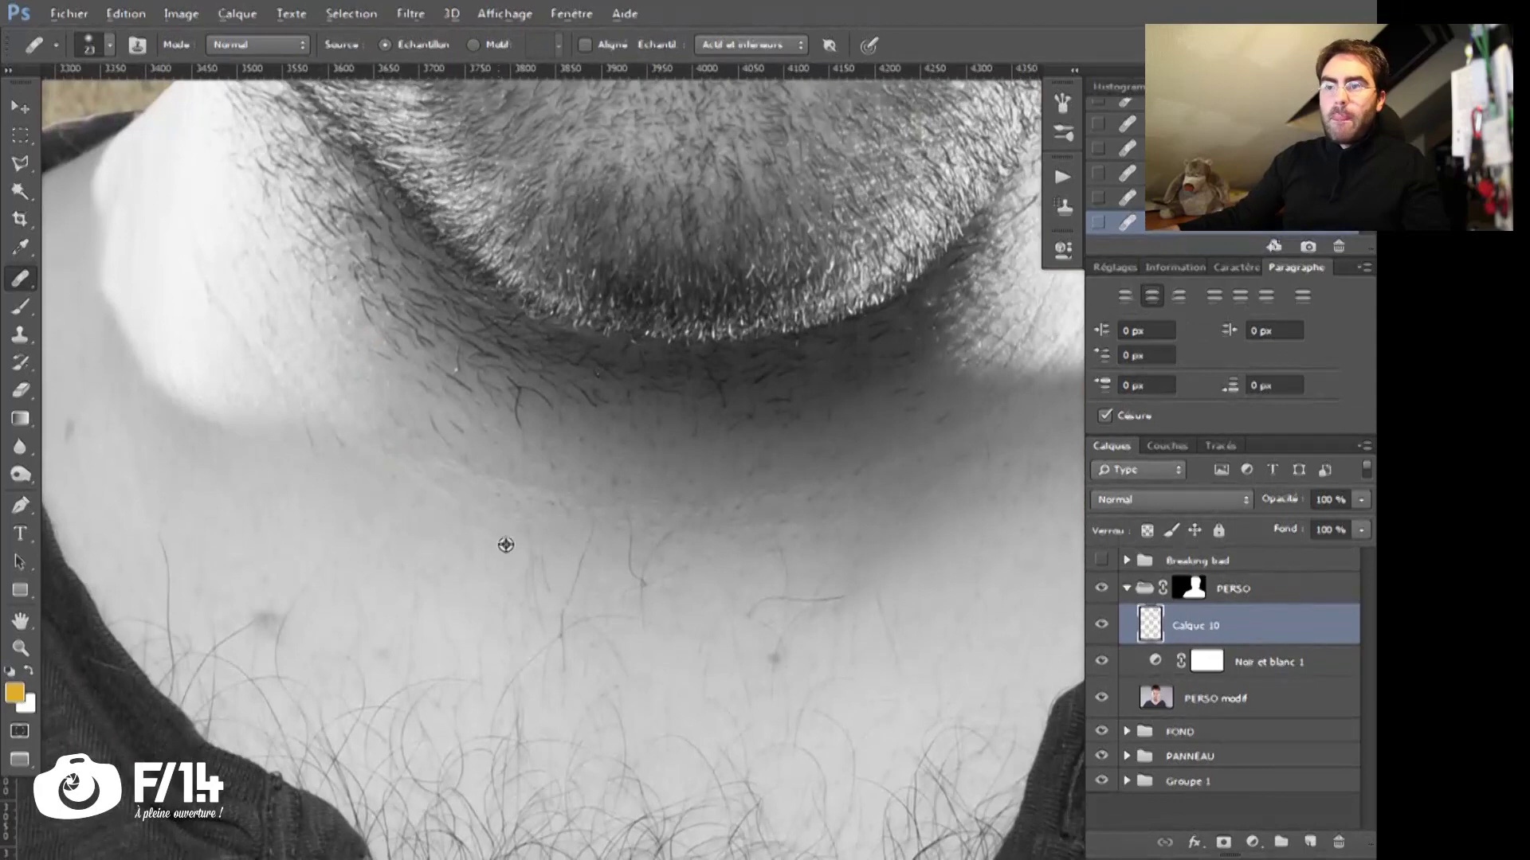
{"action": "left_click", "coordinate": [540, 570]}
{"action": "left_click_drag", "start_coordinate": [247, 414], "coordinate": [475, 509]}
{"action": "left_click_drag", "start_coordinate": [446, 606], "coordinate": [446, 526]}
{"action": "left_click", "coordinate": [472, 623]}
{"action": "left_click_drag", "start_coordinate": [590, 682], "coordinate": [327, 587]}
Step: Even out the throat skin by healing the remaining hairs, lines and marks across its width
{"action": "left_click", "coordinate": [648, 476], "text": "alt"}
{"action": "left_click_drag", "start_coordinate": [574, 497], "coordinate": [564, 428]}
{"action": "left_click", "coordinate": [567, 473], "text": "alt"}
{"action": "left_click", "coordinate": [572, 519]}
{"action": "left_click_drag", "start_coordinate": [701, 530], "coordinate": [513, 573]}
{"action": "left_click", "coordinate": [528, 610]}
{"action": "left_click", "coordinate": [495, 545], "text": "alt"}
{"action": "left_click", "coordinate": [671, 527], "text": "alt"}
{"action": "left_click", "coordinate": [621, 557]}
{"action": "left_click_drag", "start_coordinate": [700, 416], "coordinate": [658, 536]}
{"action": "mouse_move", "coordinate": [451, 568]}
{"action": "left_mouse_down"}
{"action": "mouse_move", "coordinate": [624, 581]}
{"action": "mouse_move", "coordinate": [661, 564]}
{"action": "left_mouse_up"}
{"action": "left_click", "coordinate": [202, 506]}
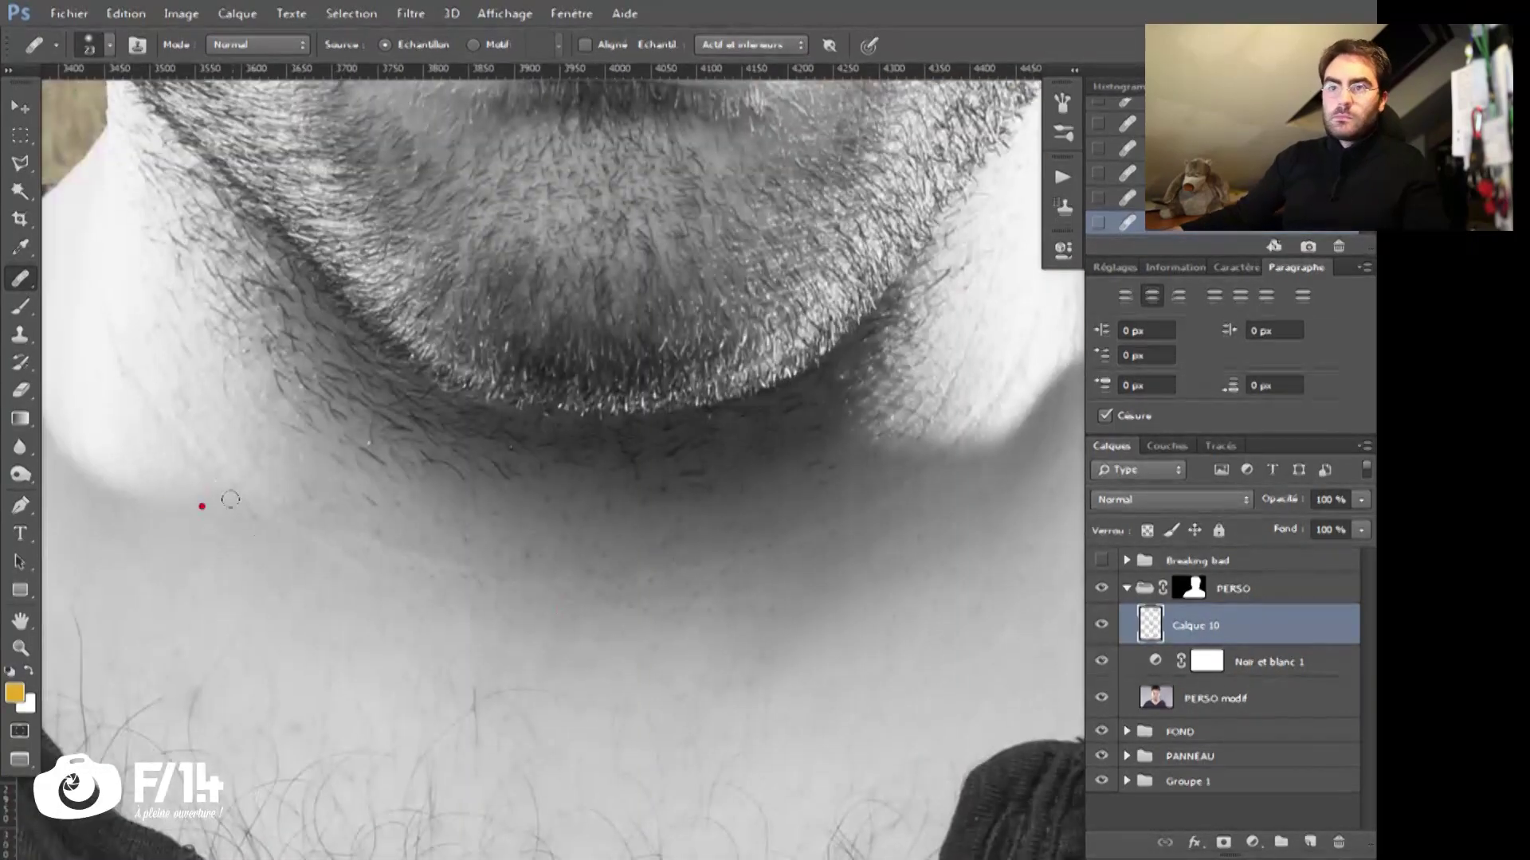
{"action": "left_click_drag", "start_coordinate": [230, 500], "coordinate": [550, 533]}
Step: Touch up the stray marks along the lower edge of the beard with the Healing Brush
{"action": "left_click_drag", "start_coordinate": [393, 417], "coordinate": [382, 297]}
{"action": "mouse_move", "coordinate": [661, 191]}
{"action": "left_mouse_down"}
{"action": "mouse_move", "coordinate": [433, 539]}
{"action": "mouse_move", "coordinate": [364, 518]}
{"action": "left_mouse_up"}
{"action": "left_click", "coordinate": [399, 678]}
{"action": "left_click", "coordinate": [730, 655]}
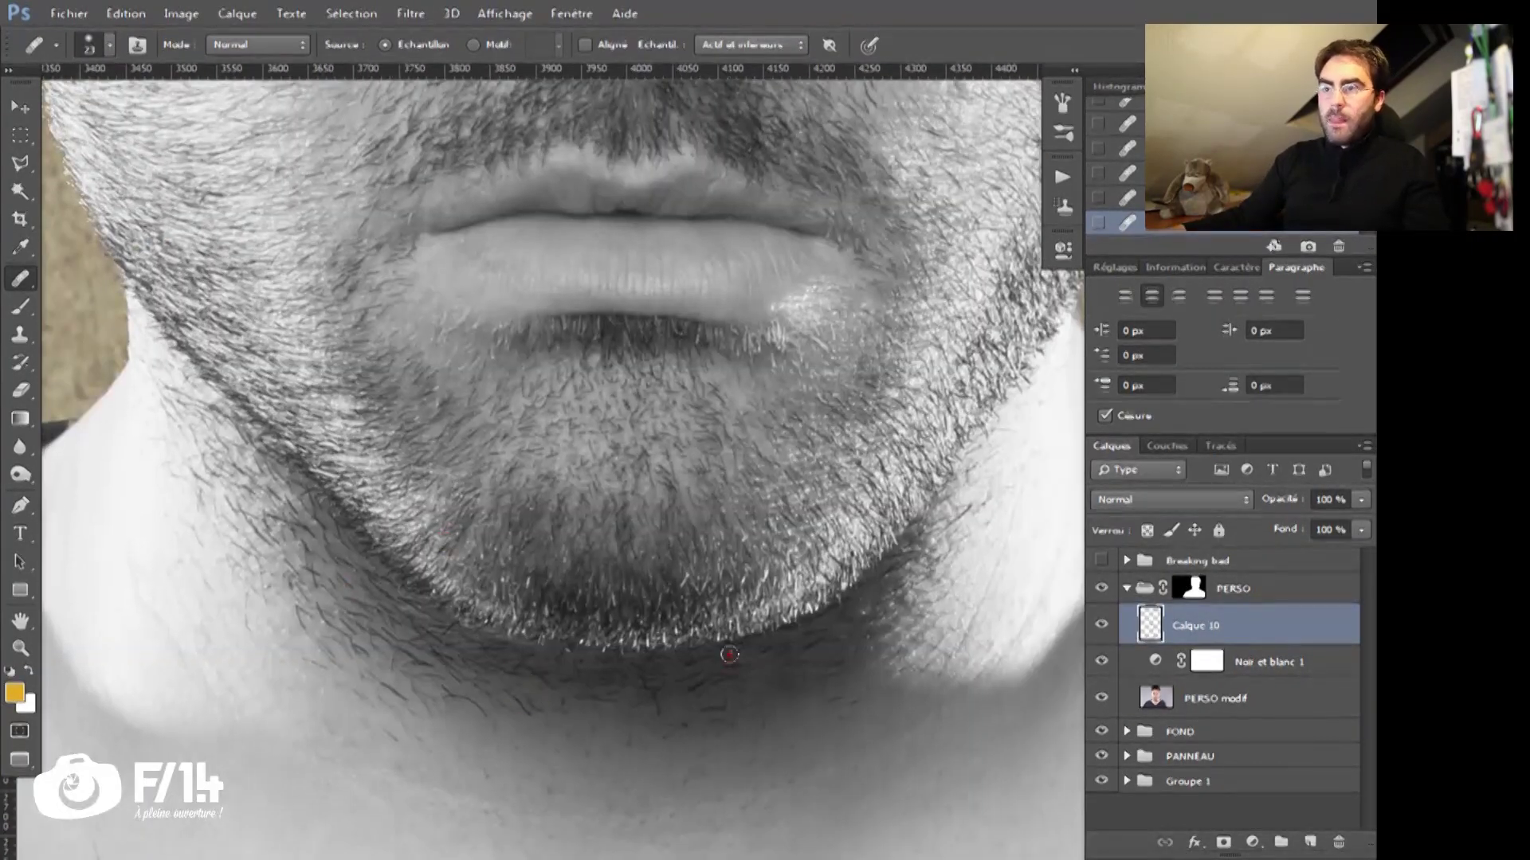
Step: Heal the leftover marks in the middle of the forehead above the glasses bridge
{"action": "left_click_drag", "start_coordinate": [648, 127], "coordinate": [489, 451]}
{"action": "mouse_move", "coordinate": [223, 103]}
{"action": "left_mouse_down"}
{"action": "mouse_move", "coordinate": [717, 462]}
{"action": "mouse_move", "coordinate": [266, 284]}
{"action": "left_mouse_up"}
{"action": "left_click", "coordinate": [710, 332]}
{"action": "left_click_drag", "start_coordinate": [674, 275], "coordinate": [775, 369]}
{"action": "left_click", "coordinate": [744, 414]}
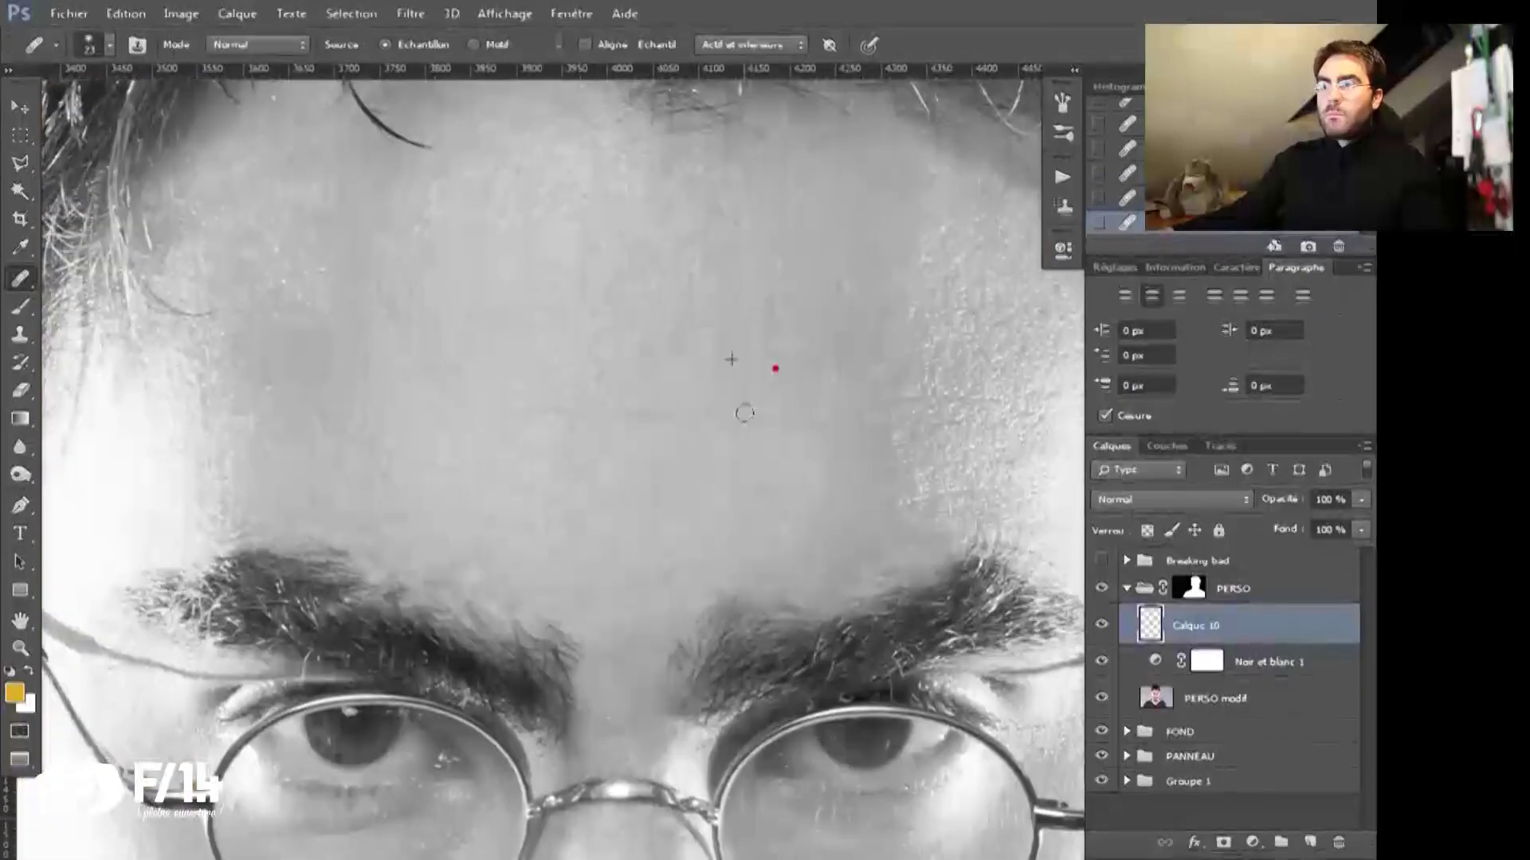
Step: Examine the retouched eyes, cheeks, nose and mouth up close, and the whole face from farther out
{"action": "left_click_drag", "start_coordinate": [398, 785], "coordinate": [547, 468]}
{"action": "left_click_drag", "start_coordinate": [996, 789], "coordinate": [529, 510]}
{"action": "left_click_drag", "start_coordinate": [653, 96], "coordinate": [635, 590]}
{"action": "left_click_drag", "start_coordinate": [120, 632], "coordinate": [602, 564]}
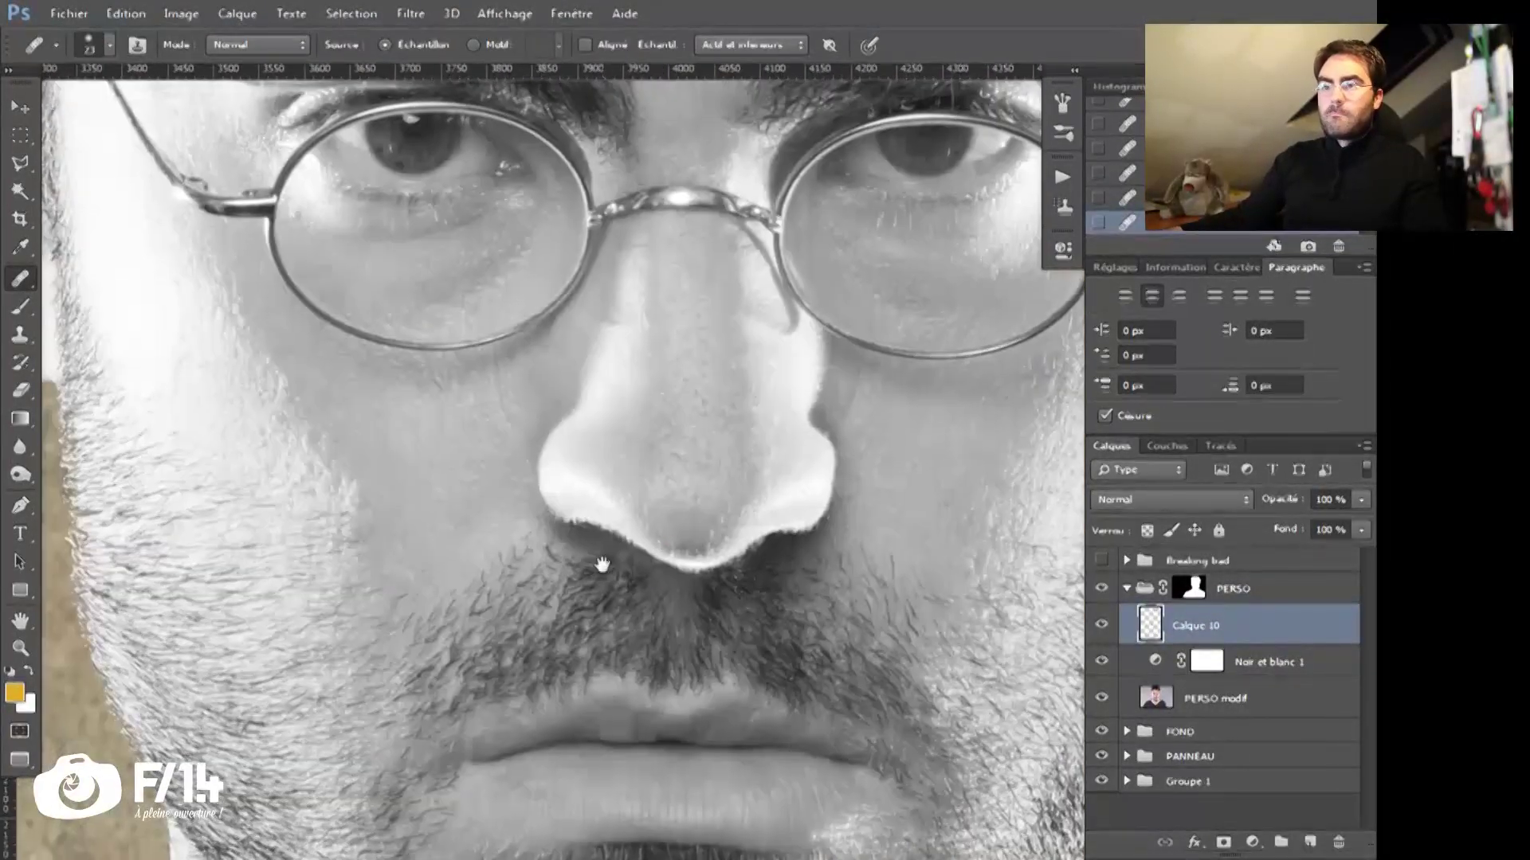
{"action": "left_click_drag", "start_coordinate": [510, 510], "coordinate": [431, 510]}
{"action": "left_click_drag", "start_coordinate": [685, 777], "coordinate": [678, 685]}
{"action": "left_click_drag", "start_coordinate": [601, 446], "coordinate": [699, 632]}
{"action": "mouse_move", "coordinate": [470, 501]}
{"action": "left_mouse_down"}
{"action": "mouse_move", "coordinate": [516, 502]}
{"action": "mouse_move", "coordinate": [437, 504]}
{"action": "left_mouse_up"}
{"action": "left_click_drag", "start_coordinate": [603, 538], "coordinate": [618, 540]}
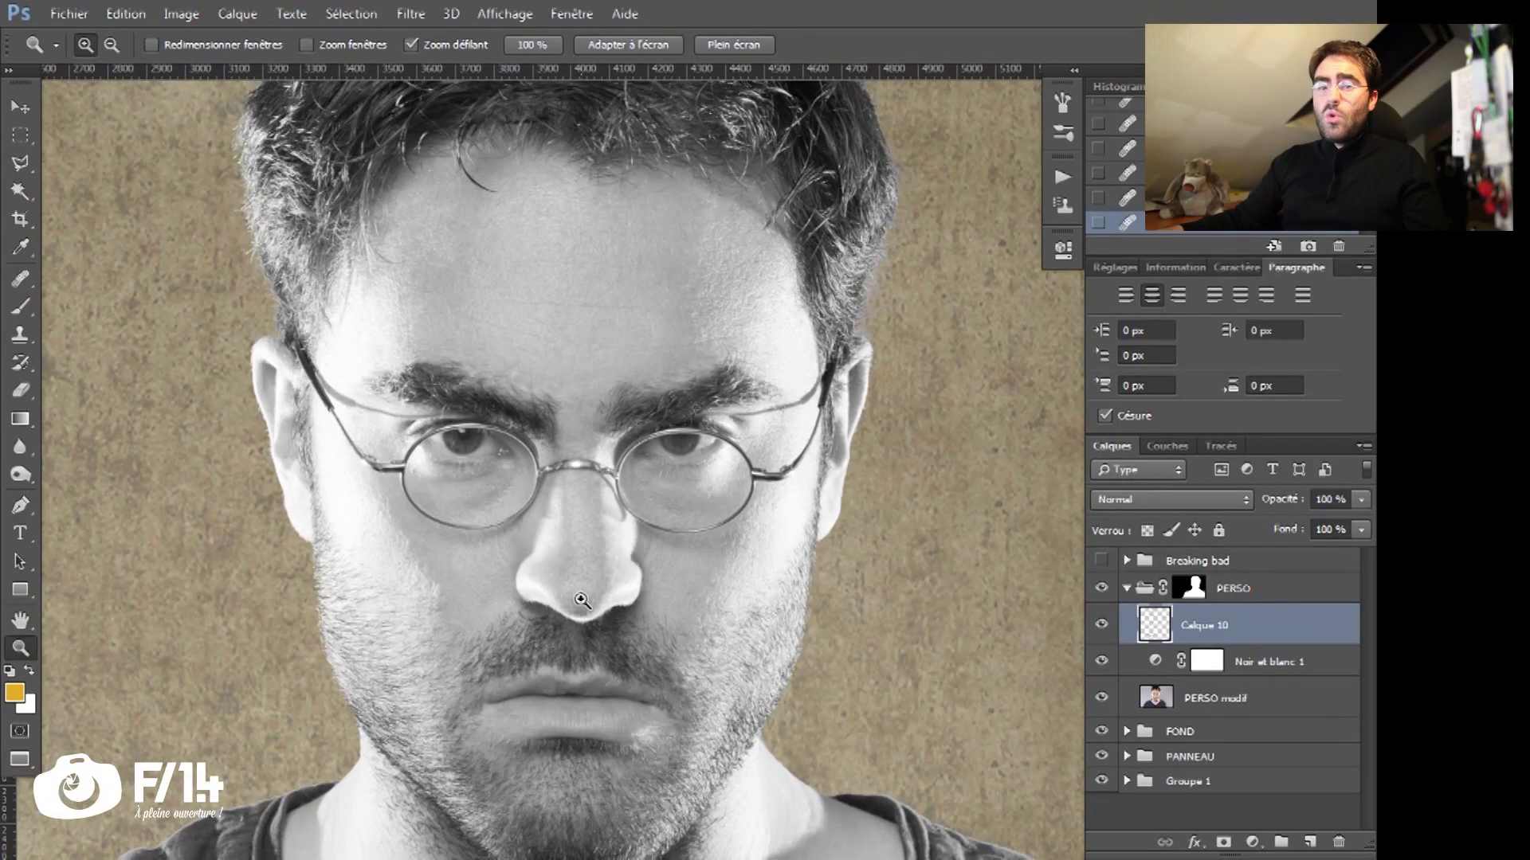
Step: Clone clean skin over the shadow of the glasses arm on the image-right temple with the Clone Stamp
{"action": "left_click_drag", "start_coordinate": [817, 431], "coordinate": [664, 512]}
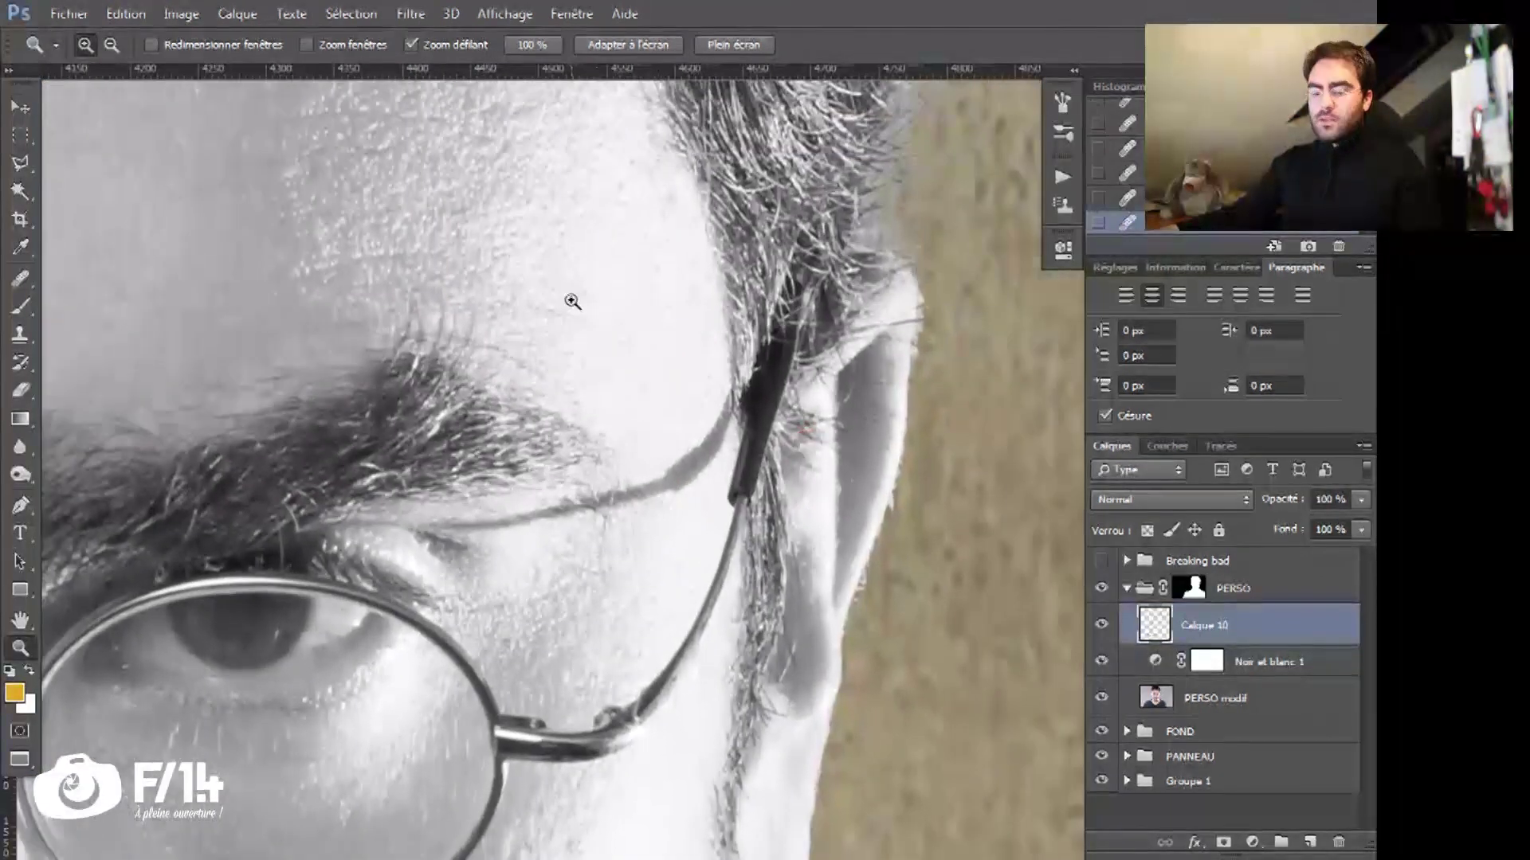
{"action": "key", "text": "s"}
{"action": "left_click", "coordinate": [666, 530], "text": "alt"}
{"action": "mouse_move", "coordinate": [691, 453]}
{"action": "left_mouse_down"}
{"action": "mouse_move", "coordinate": [704, 464]}
{"action": "mouse_move", "coordinate": [715, 430]}
{"action": "left_mouse_up"}
{"action": "left_click", "coordinate": [679, 417], "text": "alt"}
{"action": "left_click_drag", "start_coordinate": [683, 414], "coordinate": [721, 415]}
{"action": "left_click", "coordinate": [690, 415], "text": "alt"}
{"action": "mouse_move", "coordinate": [681, 477]}
{"action": "left_mouse_down"}
{"action": "mouse_move", "coordinate": [673, 462]}
{"action": "mouse_move", "coordinate": [684, 485]}
{"action": "left_mouse_up"}
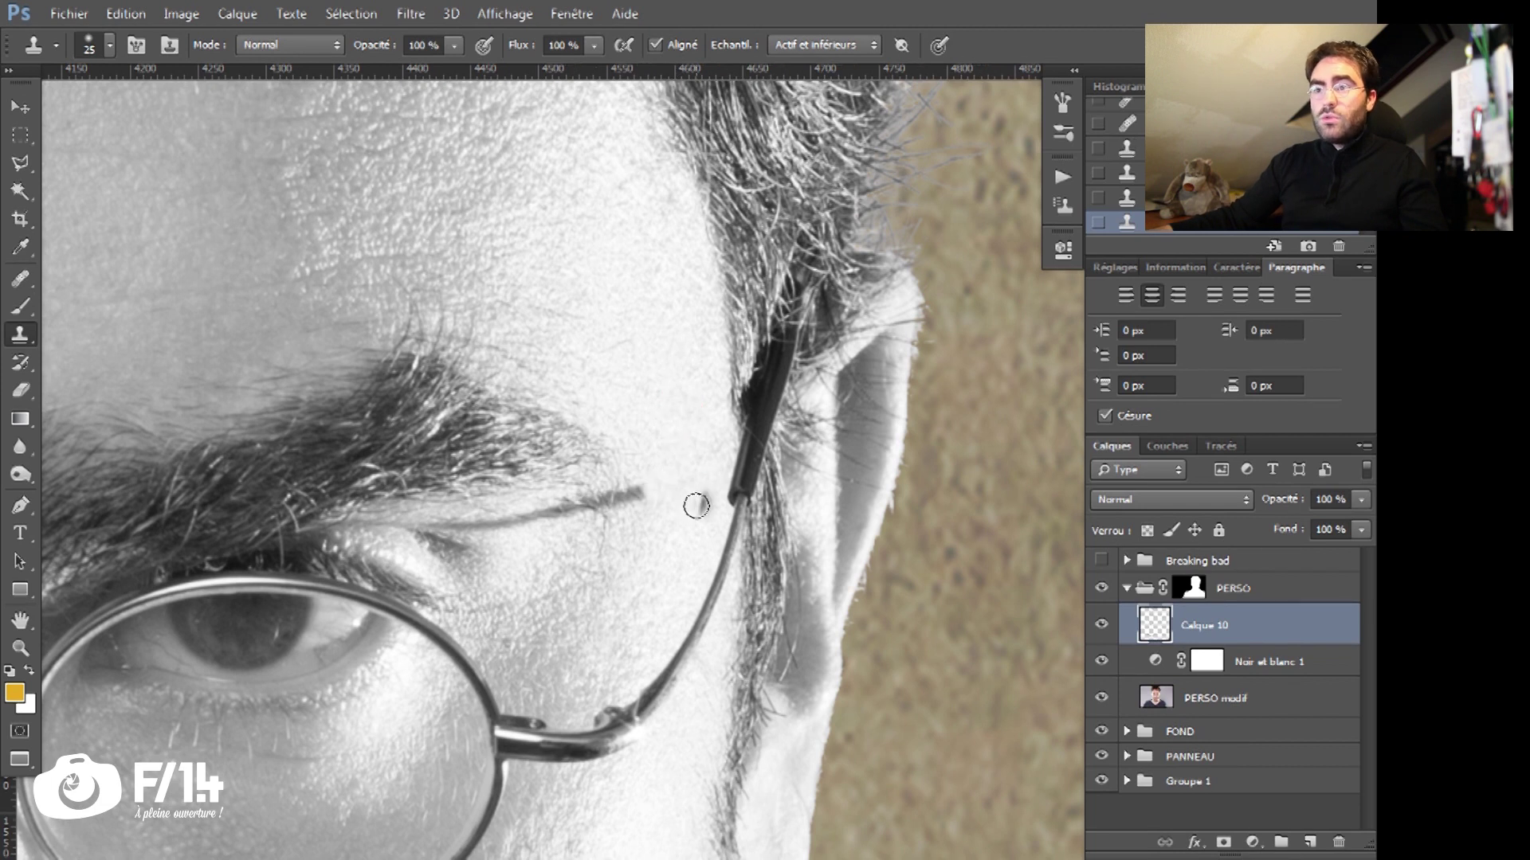
Step: Heal the remaining end of that glasses-arm shadow beside the outer corner of the image-right eye
{"action": "key", "text": "j"}
{"action": "mouse_move", "coordinate": [532, 552]}
{"action": "left_mouse_down"}
{"action": "mouse_move", "coordinate": [494, 551]}
{"action": "mouse_move", "coordinate": [489, 522]}
{"action": "mouse_move", "coordinate": [948, 451]}
{"action": "left_mouse_up"}
{"action": "left_click", "coordinate": [527, 549], "text": "alt"}
Step: Remove the glasses-arm shadow on the image-left temple with the Clone Stamp and Healing Brush
{"action": "left_click_drag", "start_coordinate": [358, 519], "coordinate": [956, 606]}
{"action": "key", "text": "s"}
{"action": "mouse_move", "coordinate": [485, 548]}
{"action": "left_mouse_down"}
{"action": "mouse_move", "coordinate": [386, 450]}
{"action": "mouse_move", "coordinate": [495, 561]}
{"action": "left_mouse_up"}
{"action": "key", "text": "j"}
{"action": "left_click", "coordinate": [594, 618], "text": "alt"}
{"action": "left_click_drag", "start_coordinate": [653, 596], "coordinate": [615, 589]}
{"action": "left_click_drag", "start_coordinate": [619, 588], "coordinate": [500, 571]}
{"action": "left_click_drag", "start_coordinate": [534, 524], "coordinate": [550, 582]}
{"action": "left_click", "coordinate": [665, 600]}
{"action": "left_click", "coordinate": [631, 583], "text": "alt"}
{"action": "left_click_drag", "start_coordinate": [675, 597], "coordinate": [774, 598]}
Step: Retouch the lower end of the glasses shadow on the side of the nose with the Clone Stamp and Healing Brush
{"action": "mouse_move", "coordinate": [948, 710]}
{"action": "left_mouse_down"}
{"action": "mouse_move", "coordinate": [597, 640]}
{"action": "mouse_move", "coordinate": [980, 524]}
{"action": "left_mouse_up"}
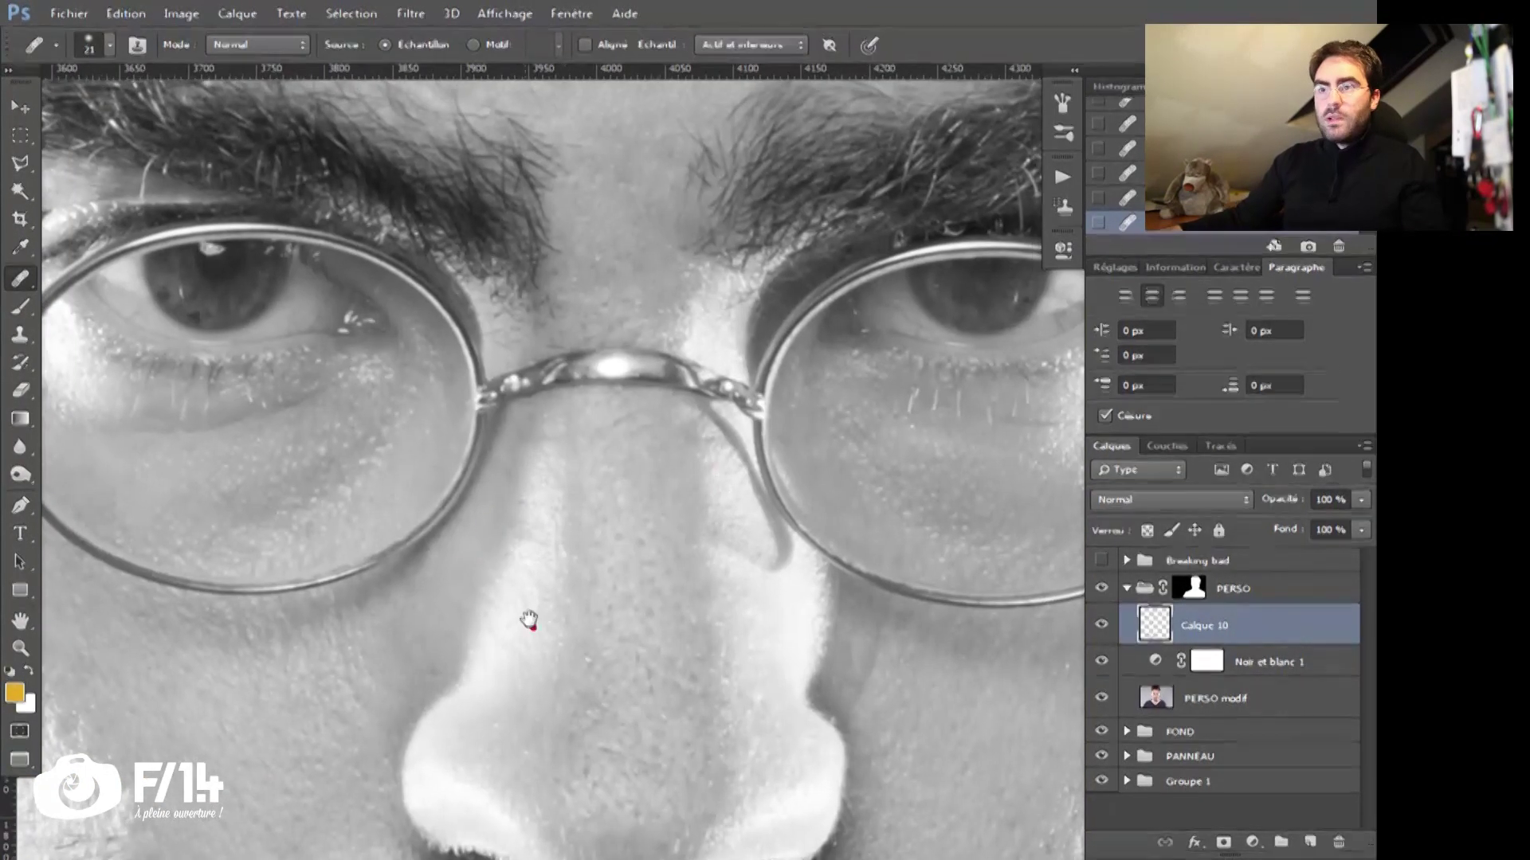
{"action": "key", "text": "s"}
{"action": "key", "text": "ctrl+z"}
{"action": "left_click", "coordinate": [658, 619], "text": "alt"}
{"action": "mouse_move", "coordinate": [618, 588]}
{"action": "left_mouse_down"}
{"action": "mouse_move", "coordinate": [629, 570]}
{"action": "mouse_move", "coordinate": [567, 590]}
{"action": "left_mouse_up"}
{"action": "key", "text": "ctrl+z"}
{"action": "key", "text": "j"}
{"action": "left_click", "coordinate": [564, 625], "text": "alt"}
{"action": "left_click_drag", "start_coordinate": [607, 600], "coordinate": [581, 617]}
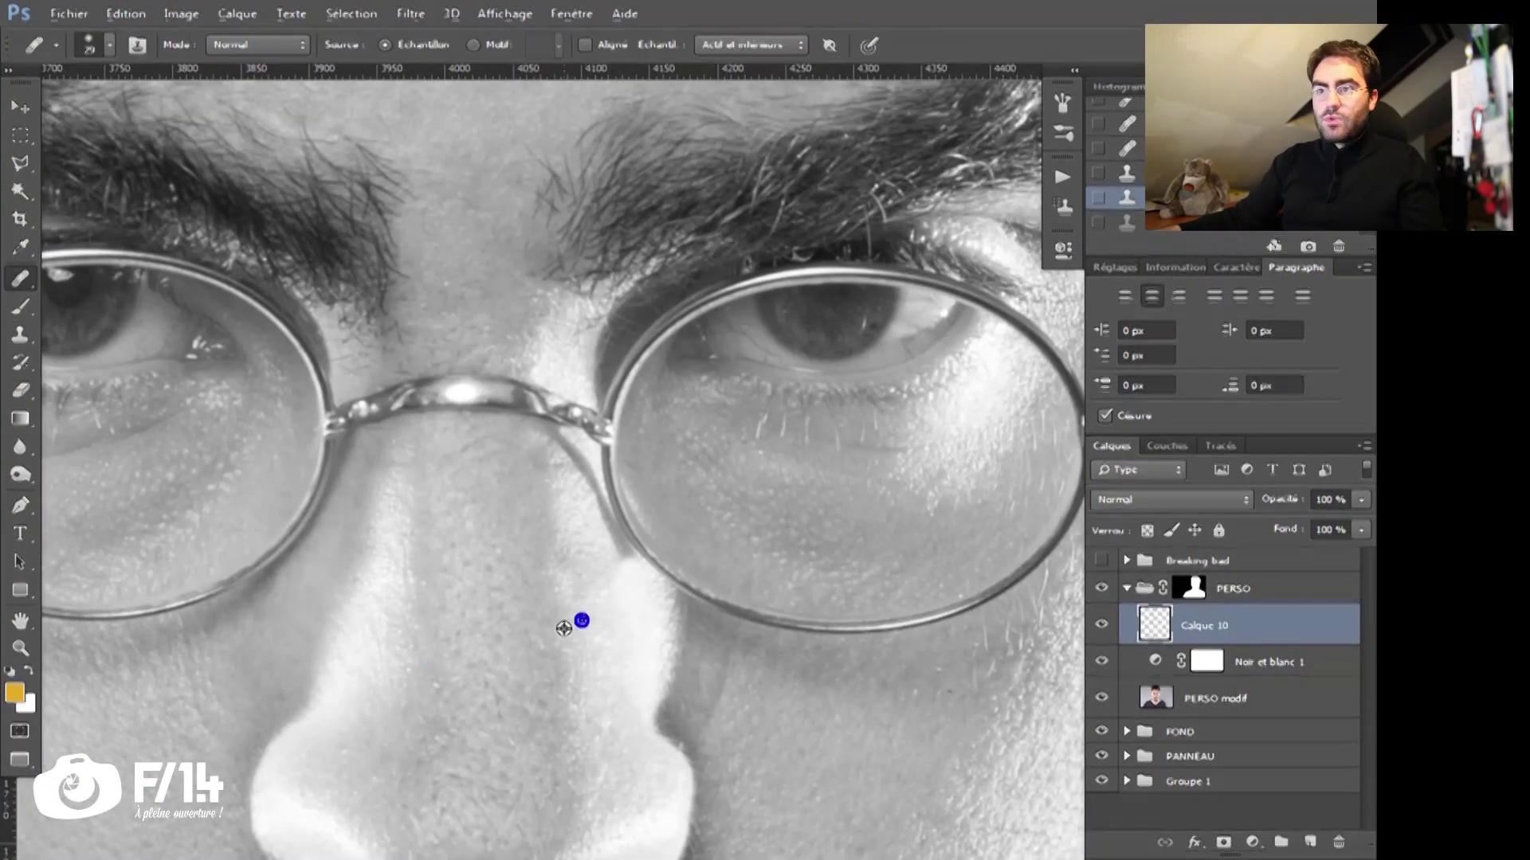
Step: Clone and heal clean skin over the rest of the glasses shadow near the bridge of the nose
{"action": "left_click_drag", "start_coordinate": [509, 498], "coordinate": [490, 515]}
{"action": "left_click_drag", "start_coordinate": [537, 455], "coordinate": [603, 564]}
{"action": "key", "text": "ctrl+z"}
{"action": "key", "text": "s"}
{"action": "left_click", "coordinate": [546, 581], "text": "alt"}
{"action": "mouse_move", "coordinate": [533, 451]}
{"action": "left_mouse_down"}
{"action": "mouse_move", "coordinate": [600, 570]}
{"action": "mouse_move", "coordinate": [502, 547]}
{"action": "left_mouse_up"}
{"action": "key", "text": "j"}
{"action": "left_click", "coordinate": [506, 573], "text": "alt"}
{"action": "left_click_drag", "start_coordinate": [488, 481], "coordinate": [490, 529]}
{"action": "scroll", "coordinate": [494, 594], "scroll_direction": "down", "scroll_amount": 2}
{"action": "left_click", "coordinate": [506, 584], "text": "alt"}
{"action": "left_click", "coordinate": [504, 601]}
Step: Compare the whole portrait with and without the Calque 10 retouching
{"action": "key", "text": "z"}
{"action": "left_click_drag", "start_coordinate": [637, 482], "coordinate": [526, 482]}
{"action": "left_click", "coordinate": [1098, 625]}
{"action": "left_click", "coordinate": [1098, 626]}
{"action": "left_click", "coordinate": [1098, 625]}
{"action": "left_click", "coordinate": [1098, 626]}
{"action": "key", "text": "j"}
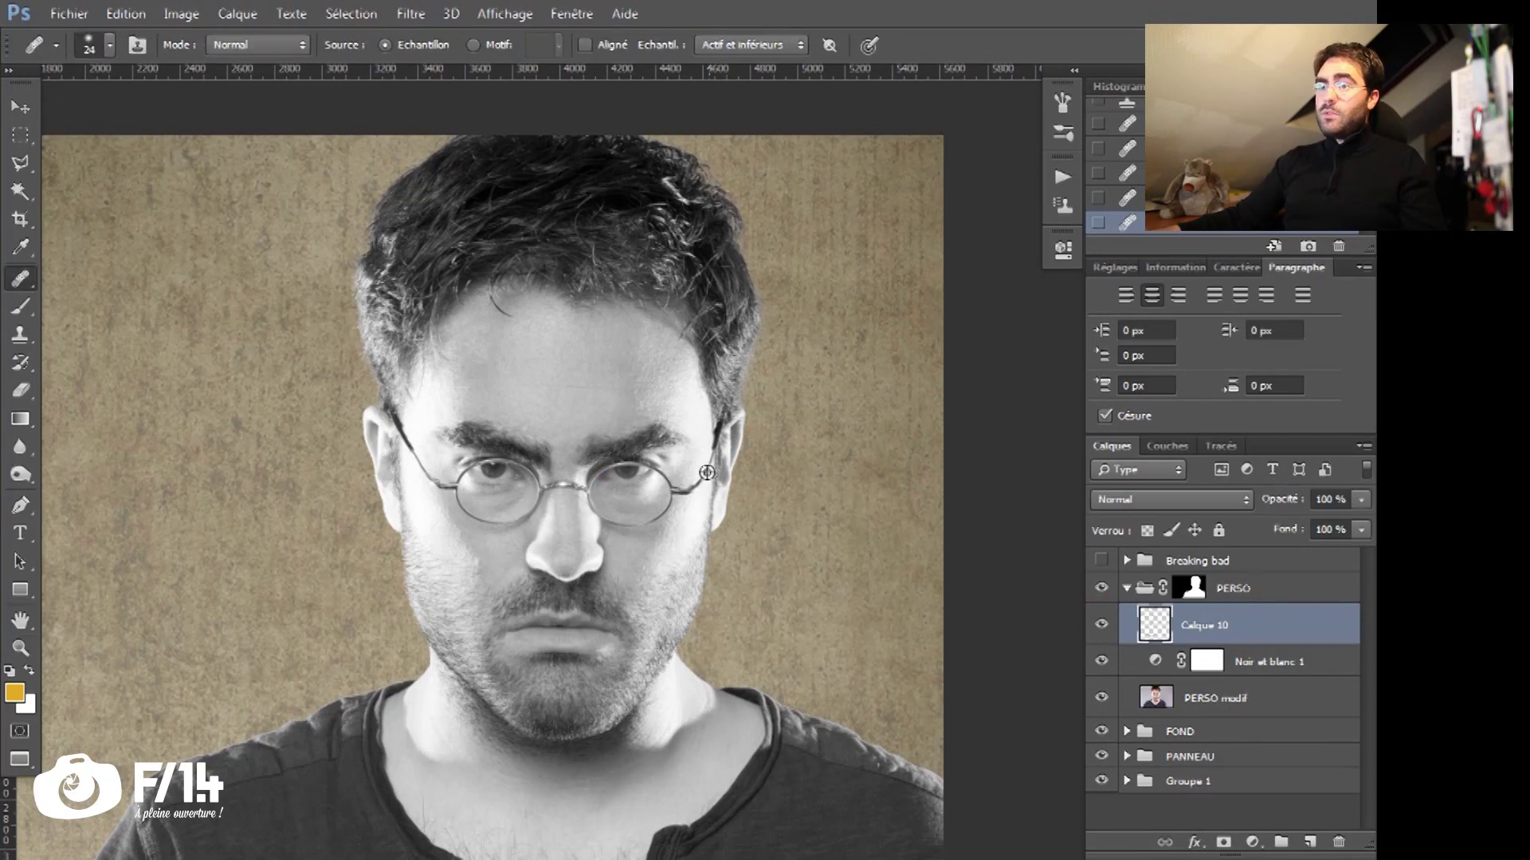
Step: Erase the lower rim of the image-left lens by healing it with cheek skin, using a size 35 Healing Brush
{"action": "key", "text": "z"}
{"action": "left_click", "coordinate": [586, 501]}
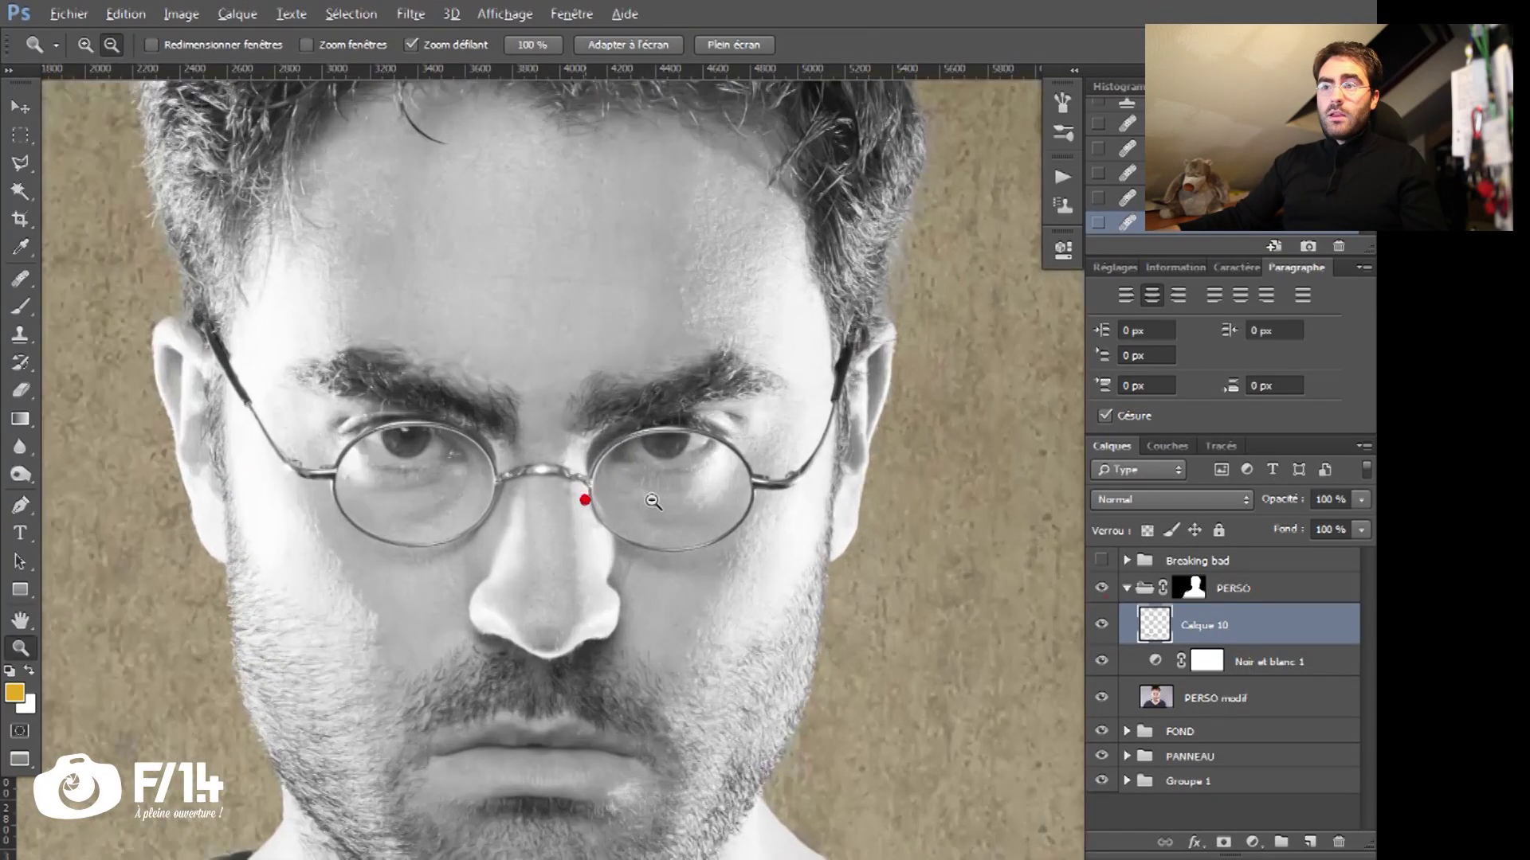
{"action": "left_click_drag", "start_coordinate": [502, 560], "coordinate": [489, 542]}
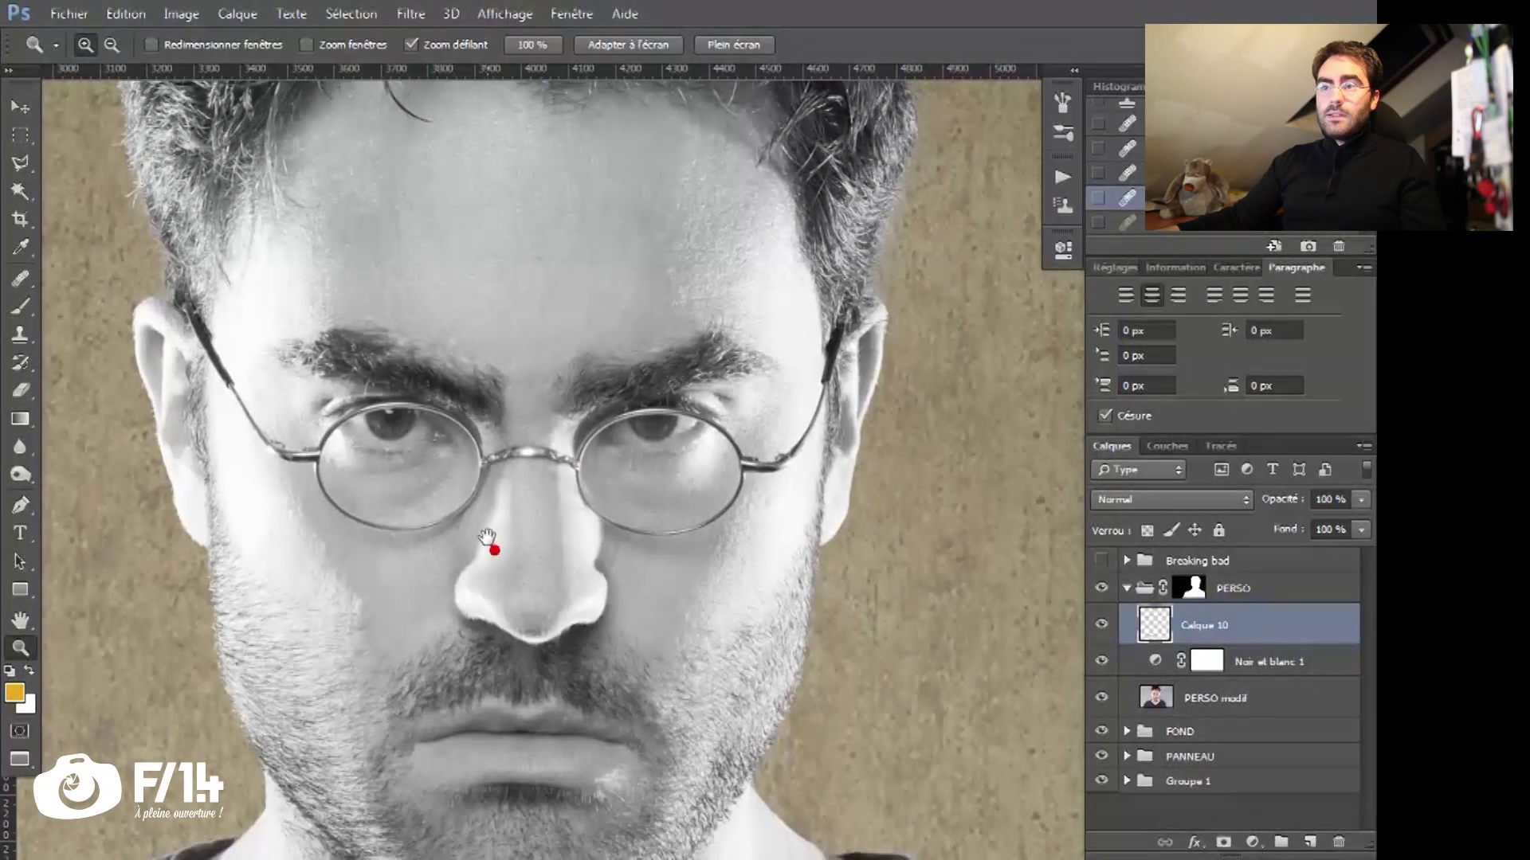
{"action": "left_click", "coordinate": [635, 529]}
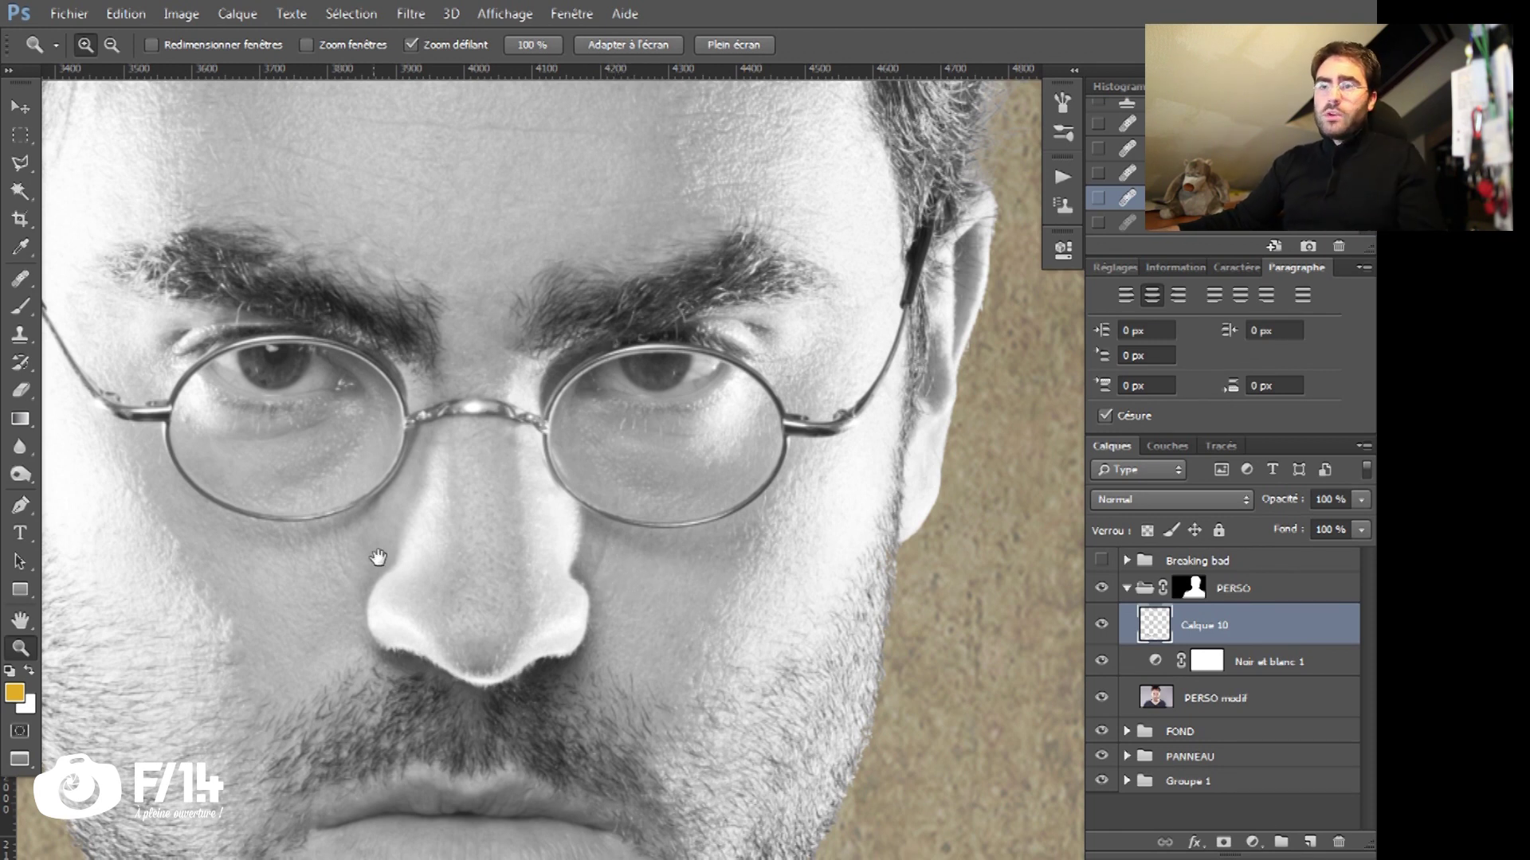
{"action": "left_click_drag", "start_coordinate": [377, 558], "coordinate": [460, 546]}
{"action": "left_click", "coordinate": [381, 527]}
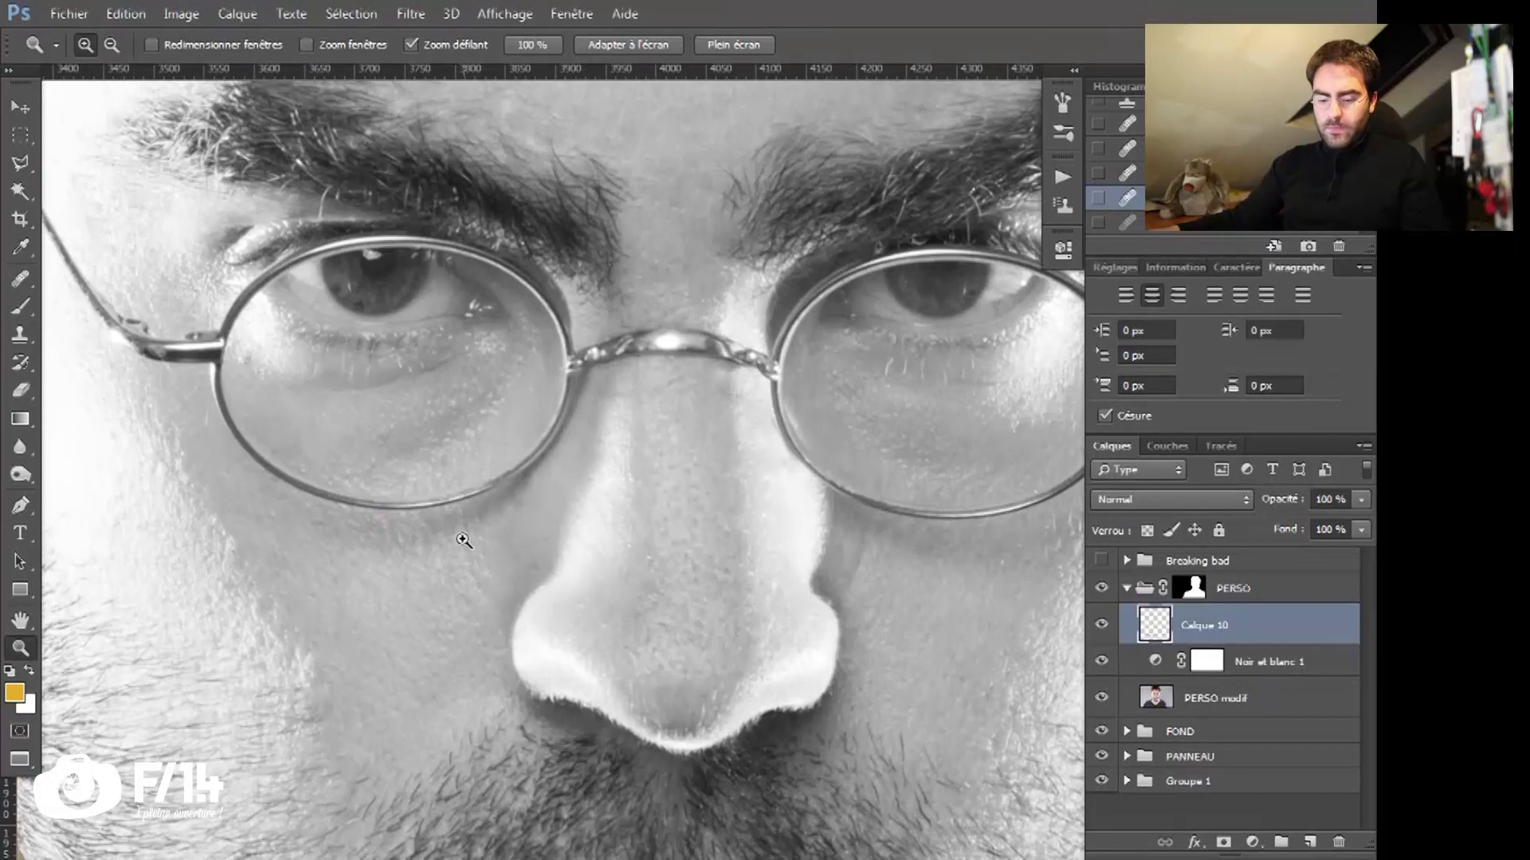
{"action": "key", "text": "j"}
{"action": "right_click", "coordinate": [488, 572], "text": "alt"}
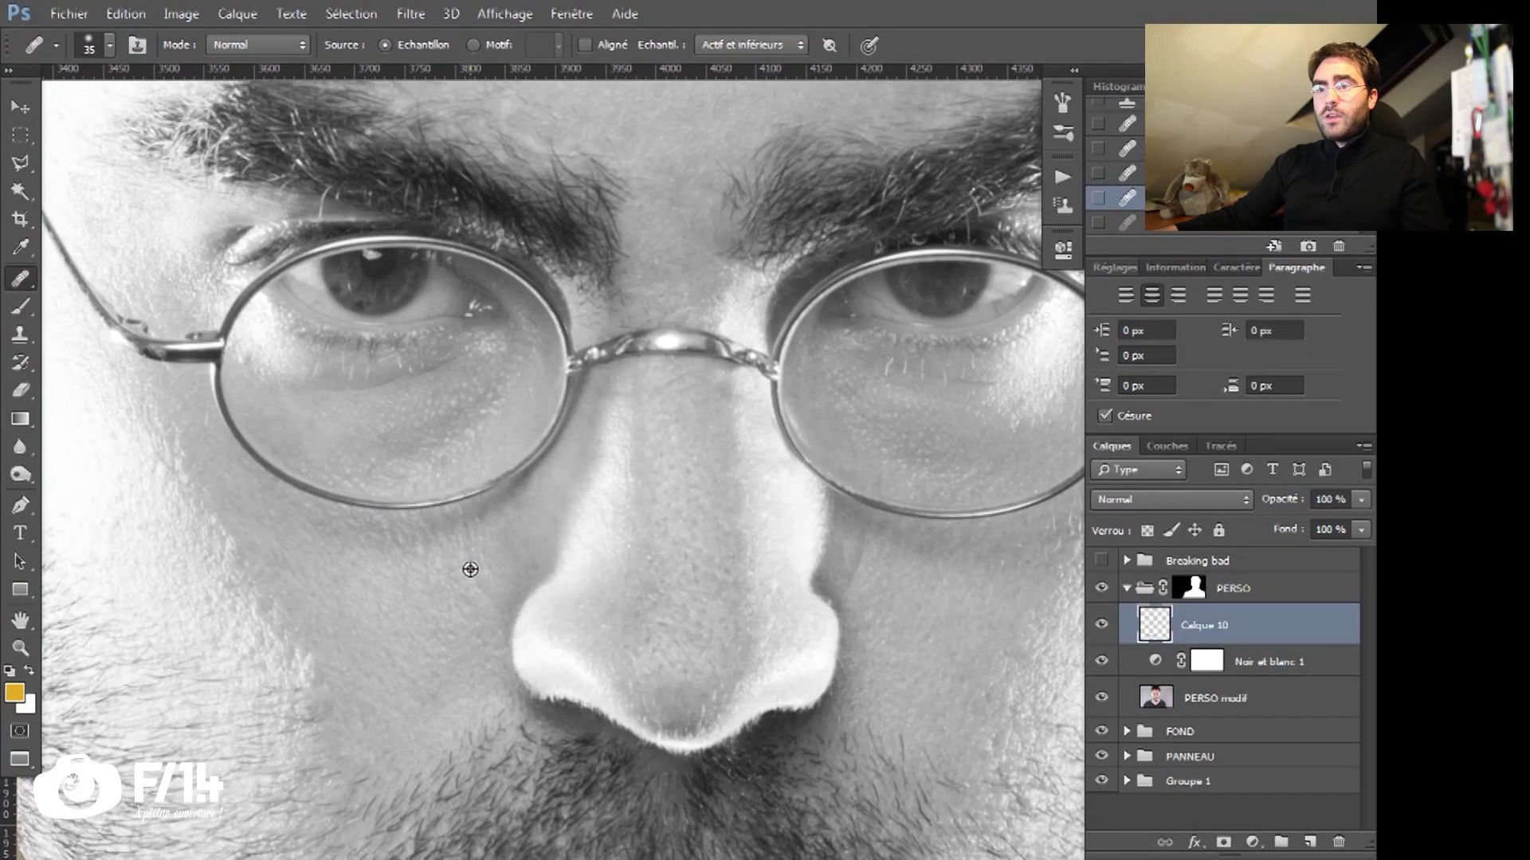
{"action": "left_click", "coordinate": [459, 499]}
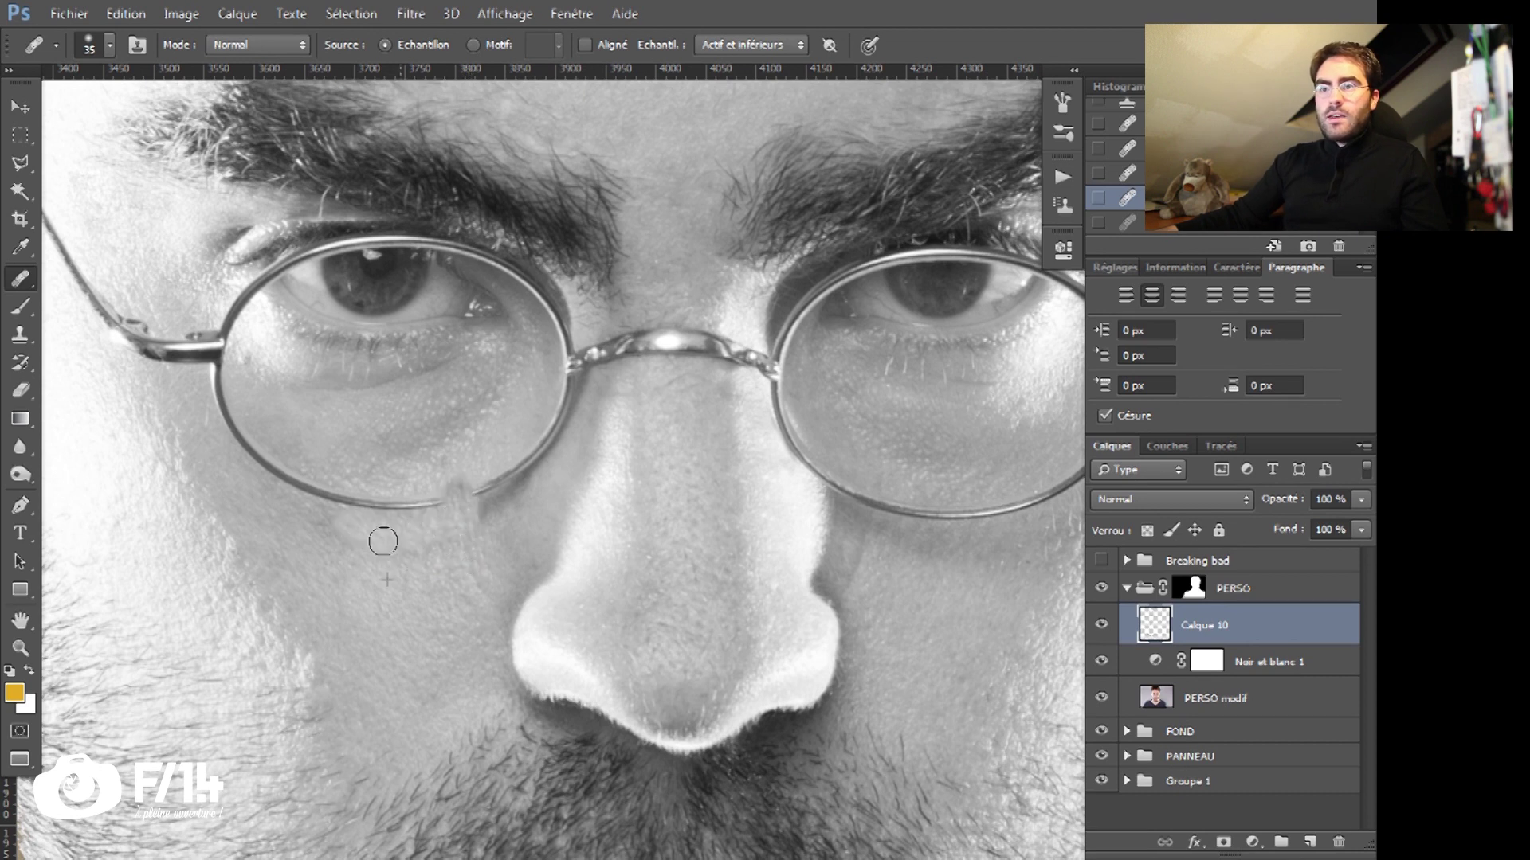
{"action": "key", "text": "ctrl+z"}
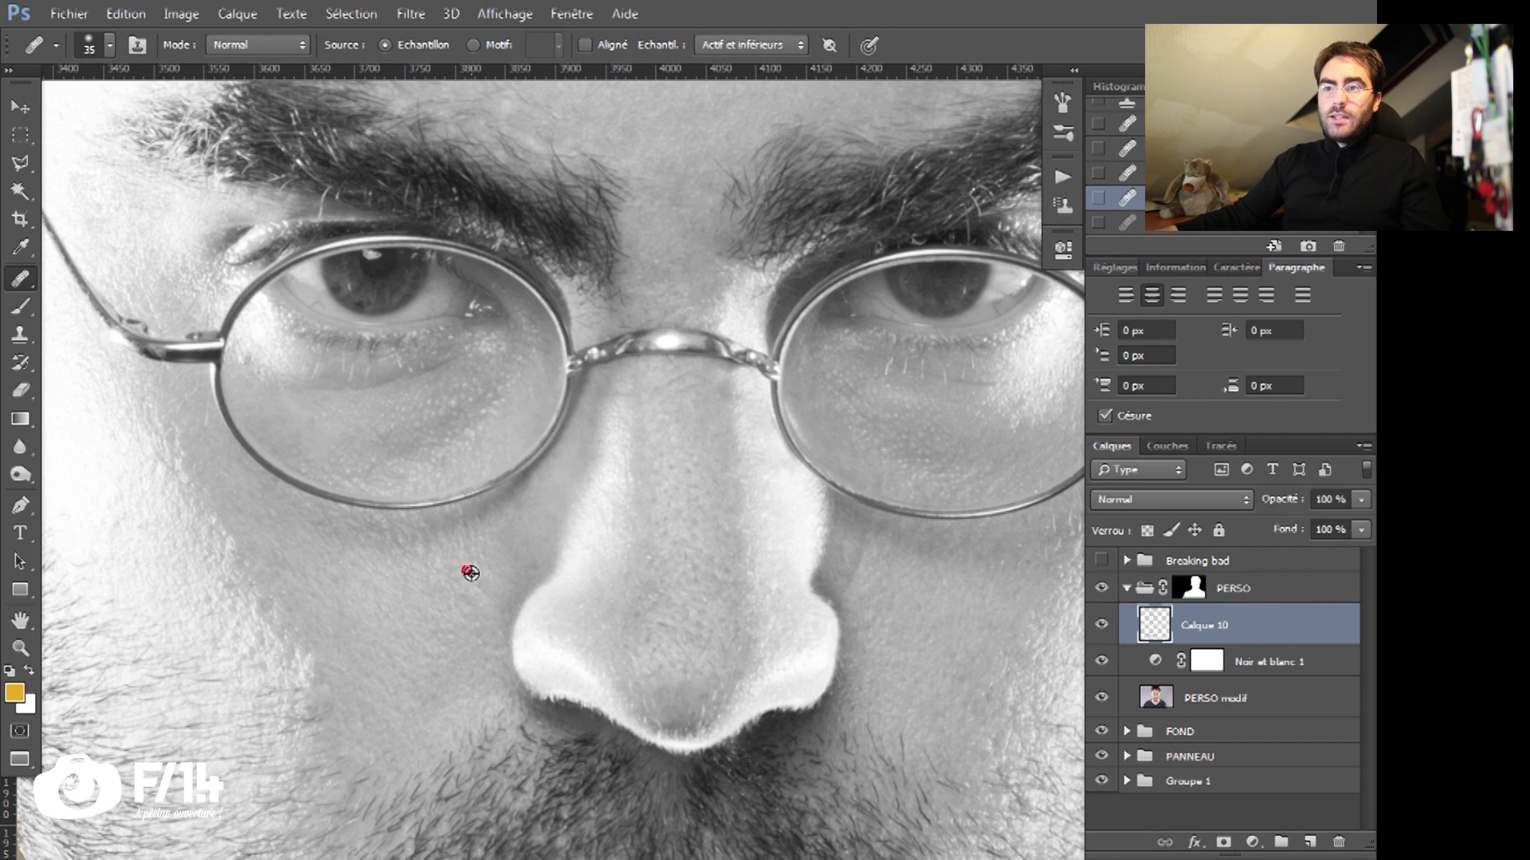
{"action": "mouse_move", "coordinate": [464, 534]}
{"action": "left_mouse_down"}
{"action": "mouse_move", "coordinate": [332, 533]}
{"action": "mouse_move", "coordinate": [516, 499]}
{"action": "left_mouse_up"}
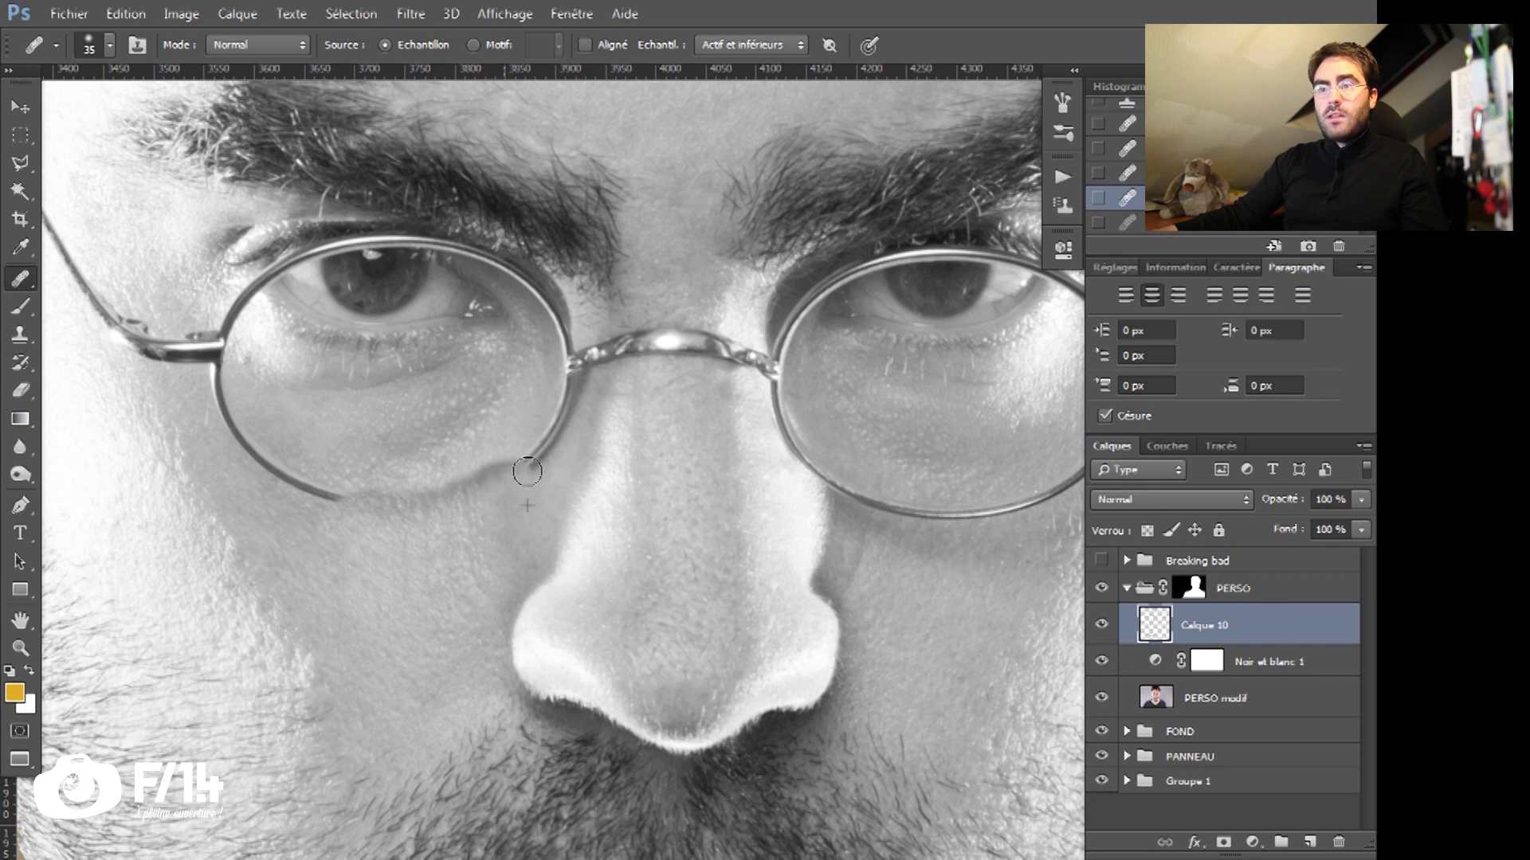
{"action": "left_click_drag", "start_coordinate": [445, 501], "coordinate": [434, 502]}
{"action": "left_click_drag", "start_coordinate": [494, 721], "coordinate": [462, 721]}
Step: Erase the lower rim of the image-right lens near the nose by healing it with cheek skin
{"action": "right_click", "coordinate": [847, 557], "text": "alt"}
{"action": "left_click_drag", "start_coordinate": [813, 553], "coordinate": [908, 557]}
{"action": "left_click", "coordinate": [803, 562]}
{"action": "left_click_drag", "start_coordinate": [780, 577], "coordinate": [788, 595]}
{"action": "key", "text": "z"}
{"action": "left_click_drag", "start_coordinate": [893, 542], "coordinate": [874, 590]}
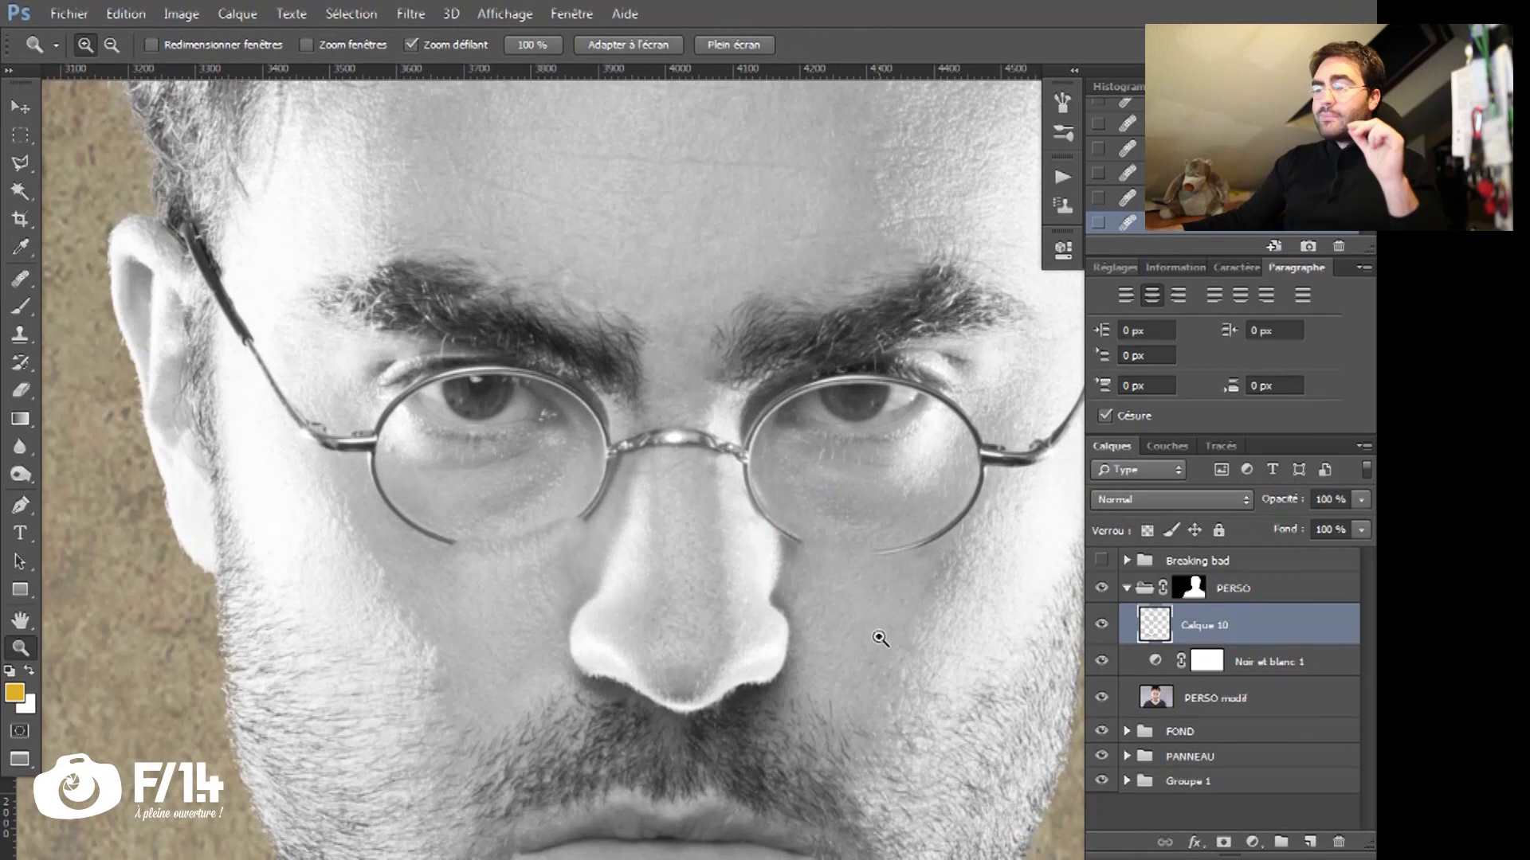
Step: Add a layer mask to Calque 10 and paint it with the Brush to bring back the lower rims of the glasses
{"action": "left_click", "coordinate": [1223, 842]}
{"action": "mouse_move", "coordinate": [488, 535]}
{"action": "left_mouse_down"}
{"action": "mouse_move", "coordinate": [547, 532]}
{"action": "mouse_move", "coordinate": [371, 494]}
{"action": "left_mouse_up"}
{"action": "key", "text": "b"}
{"action": "key", "text": "x"}
{"action": "key", "text": "0"}
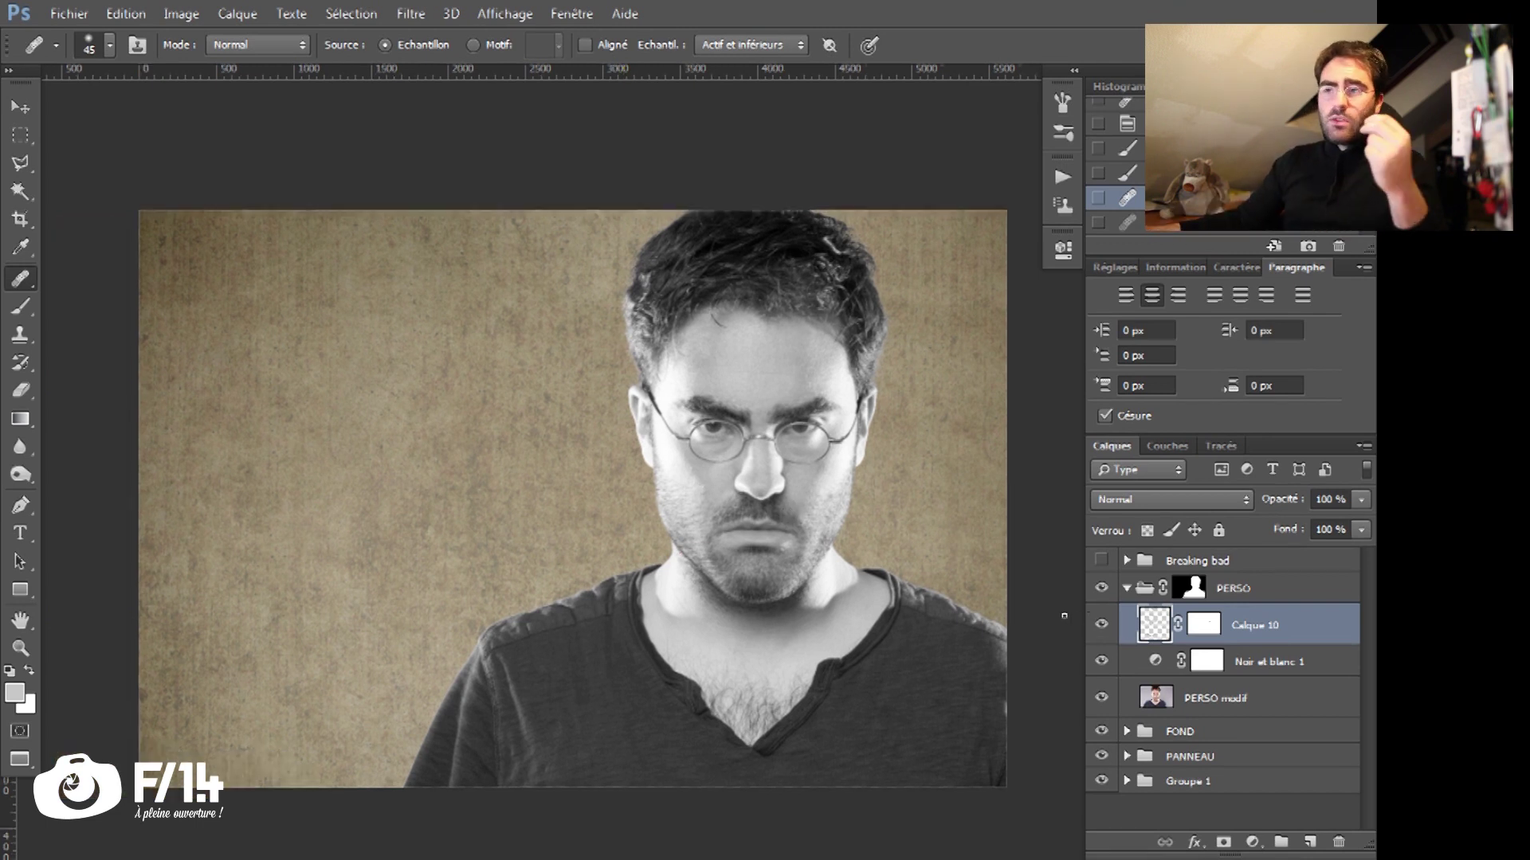
{"action": "mouse_move", "coordinate": [745, 572]}
{"action": "left_mouse_down"}
{"action": "mouse_move", "coordinate": [685, 576]}
{"action": "mouse_move", "coordinate": [726, 568]}
{"action": "mouse_move", "coordinate": [734, 593]}
{"action": "left_mouse_up"}
Step: Add a strongly brightening Courbes adjustment layer above Calque 10, and duplicate it with the copy's curve bent down to darken strongly
{"action": "left_click", "coordinate": [1251, 842]}
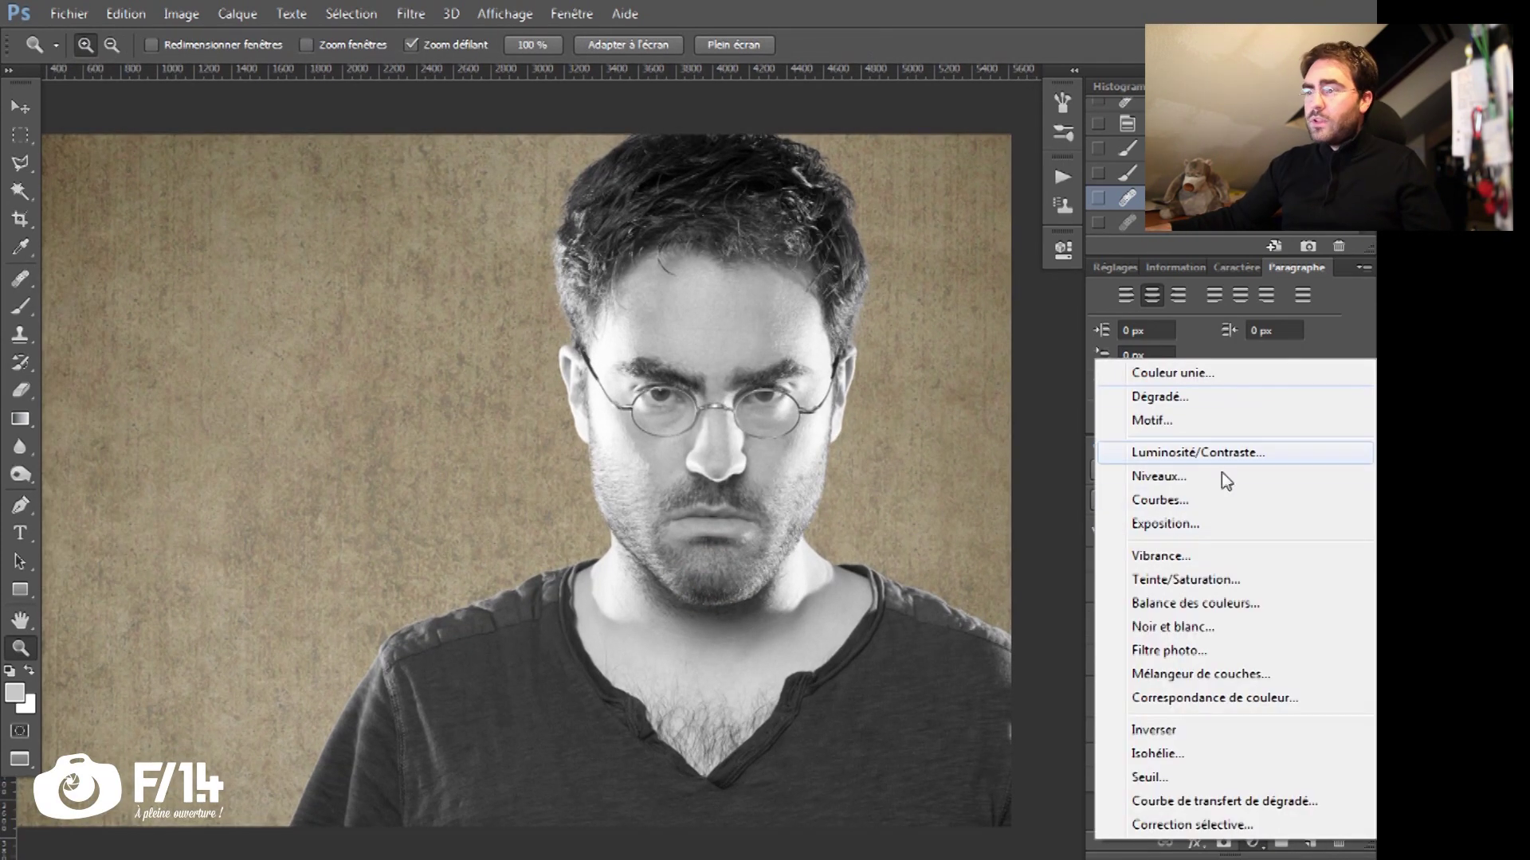
{"action": "left_click", "coordinate": [1162, 501]}
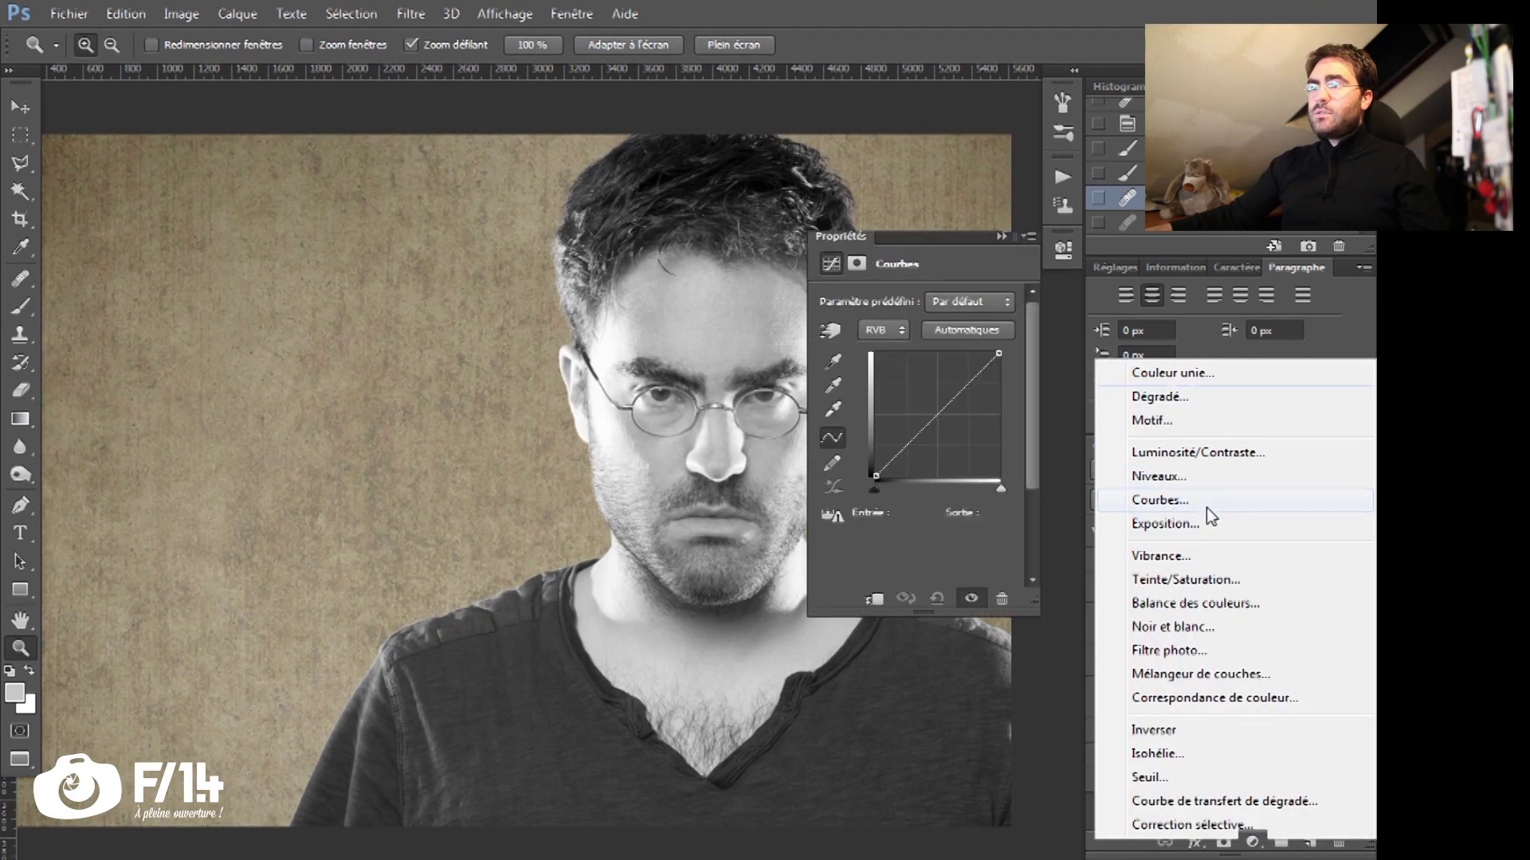
{"action": "left_click_drag", "start_coordinate": [940, 417], "coordinate": [914, 396]}
{"action": "key", "text": "ctrl+j"}
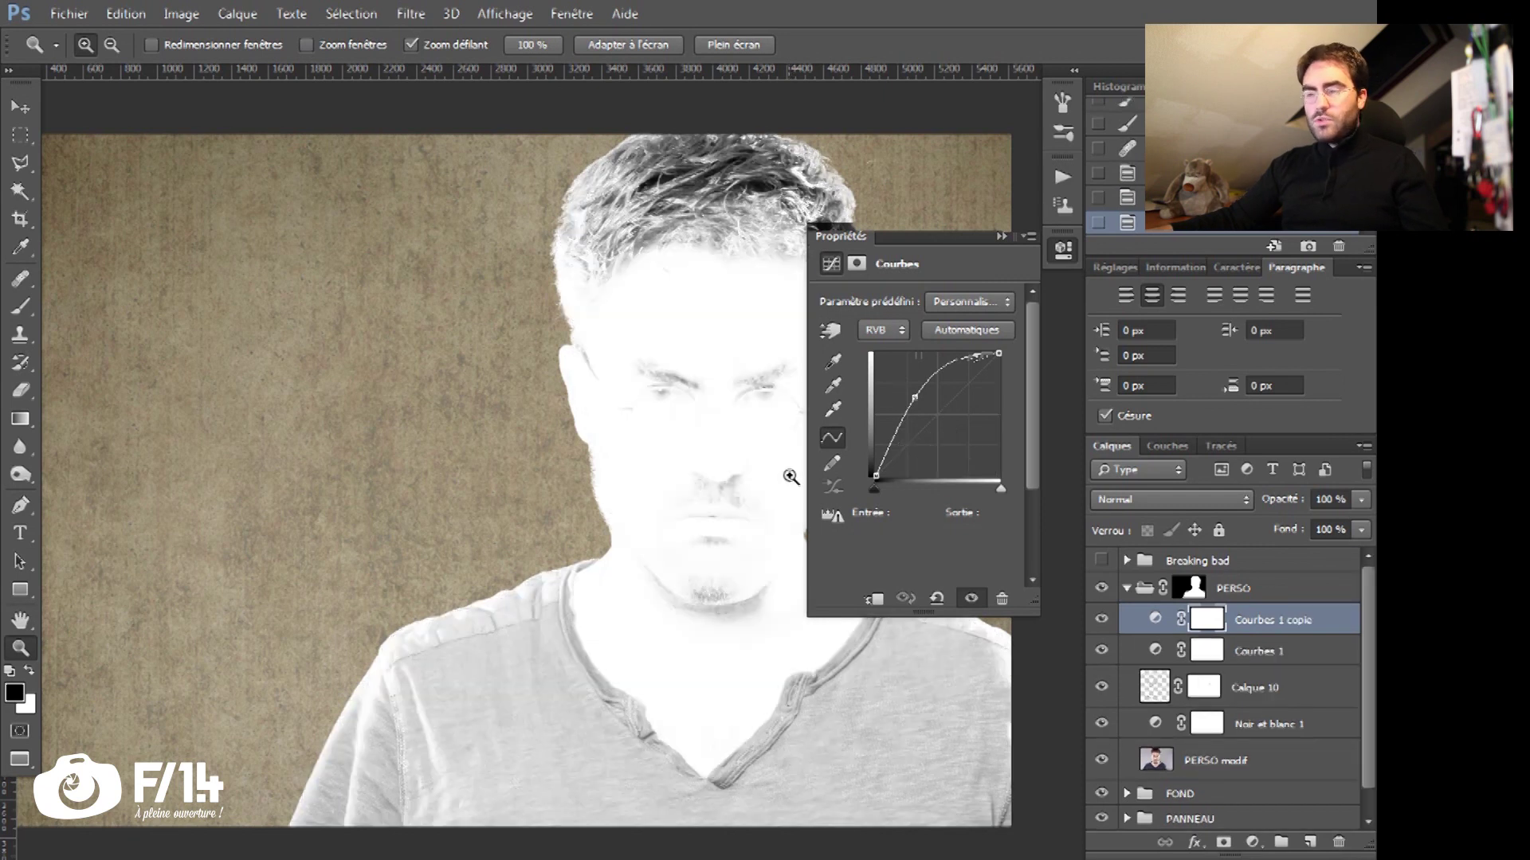
{"action": "left_click_drag", "start_coordinate": [924, 398], "coordinate": [961, 429]}
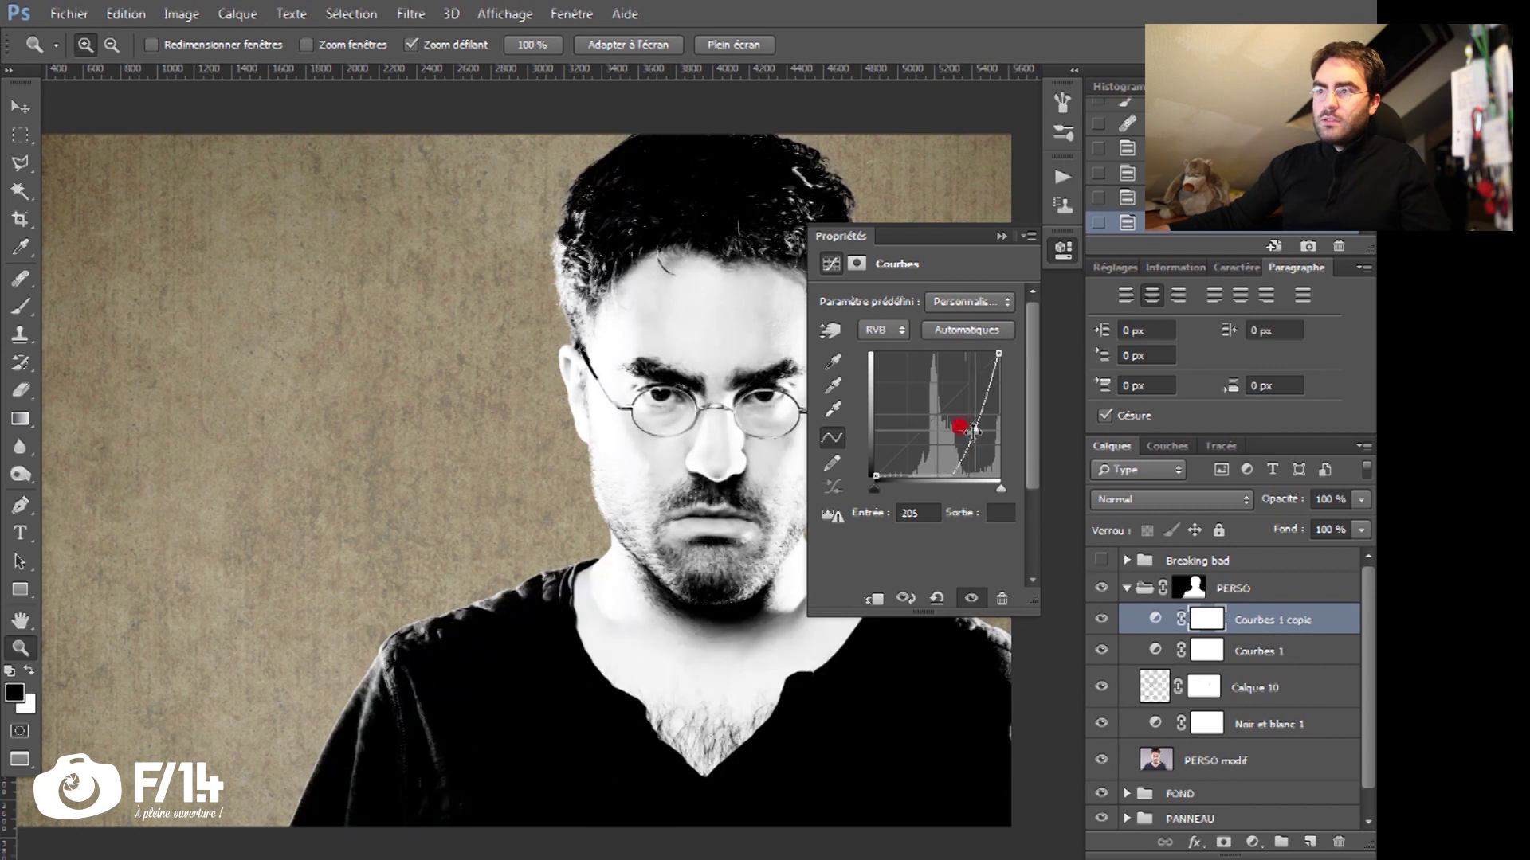
Step: Rename the darkening curves layer SOMBRE and the brightening curves layer CLAIR
{"action": "double_click", "coordinate": [1266, 620]}
{"action": "type", "text": "SOM"}
{"action": "key", "text": "Return"}
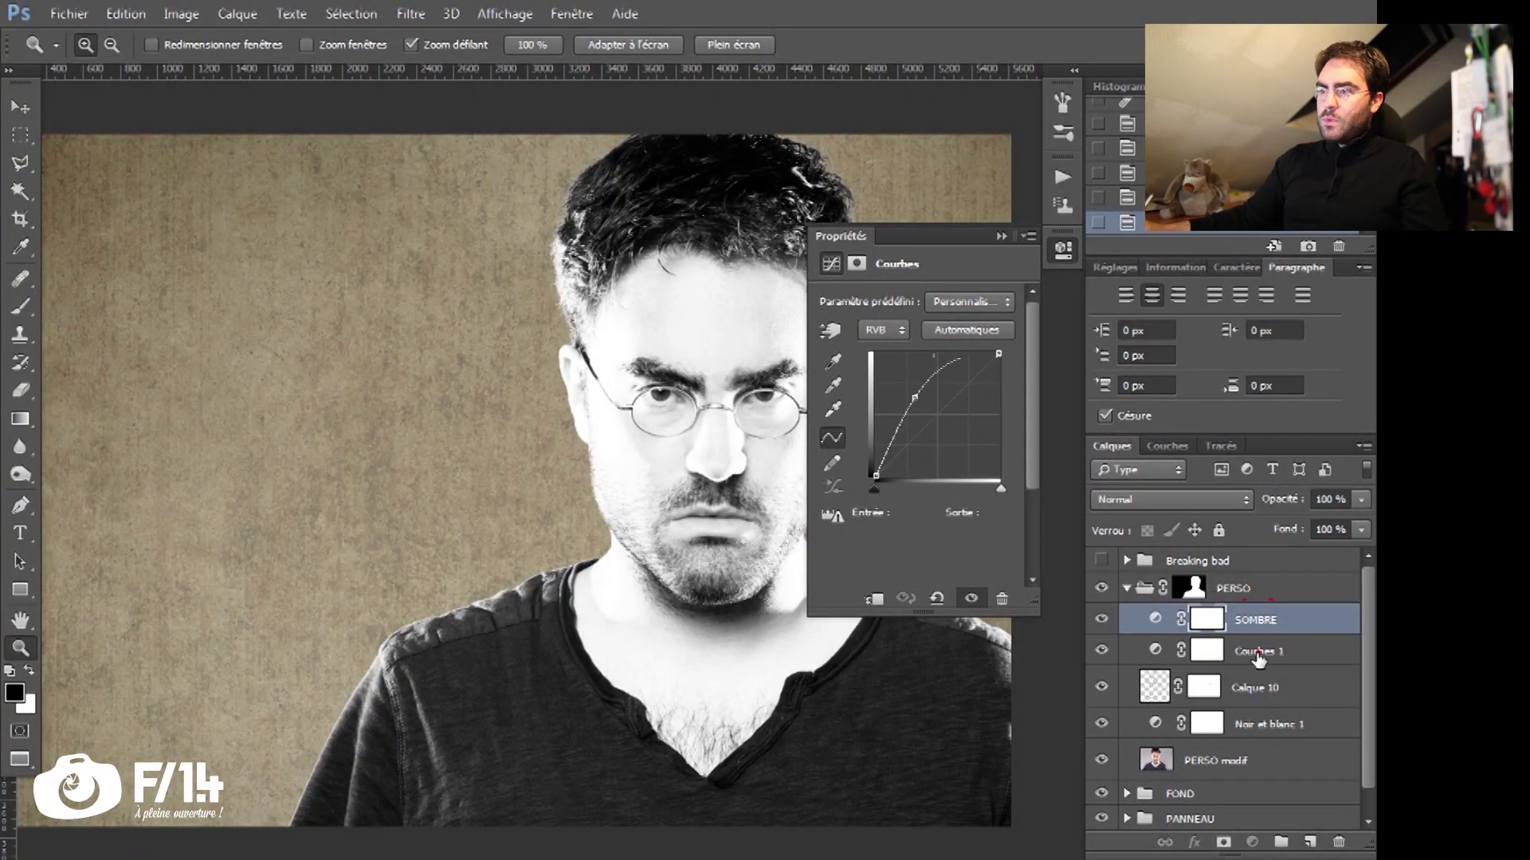
{"action": "double_click", "coordinate": [1259, 653]}
{"action": "type", "text": "CLAIR"}
{"action": "key", "text": "Return"}
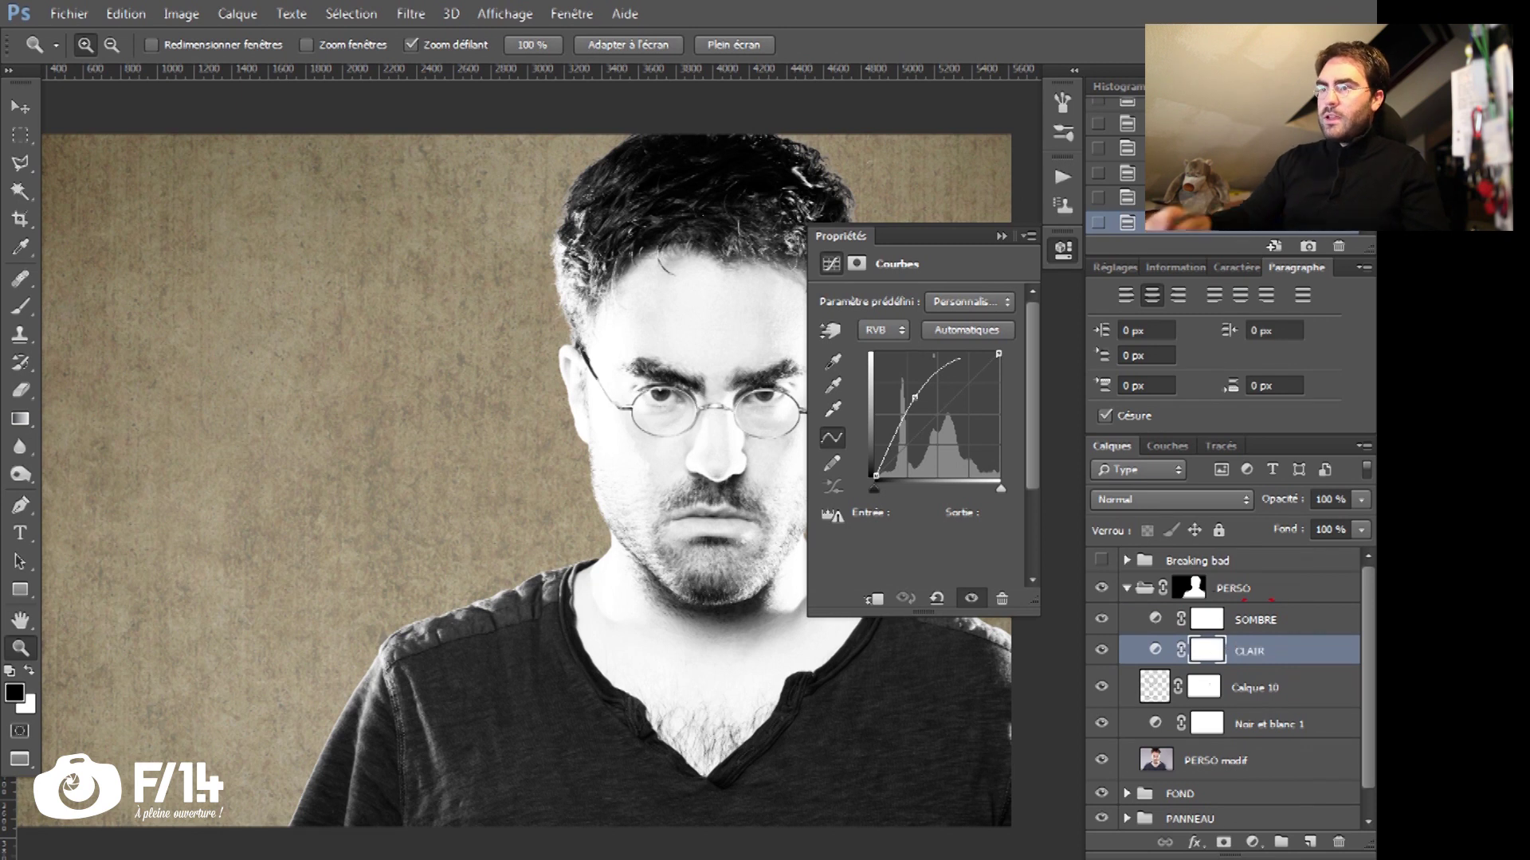
Step: Invert the masks of the SOMBRE and CLAIR layers to black
{"action": "left_click", "coordinate": [1207, 620]}
{"action": "key", "text": "ctrl+i"}
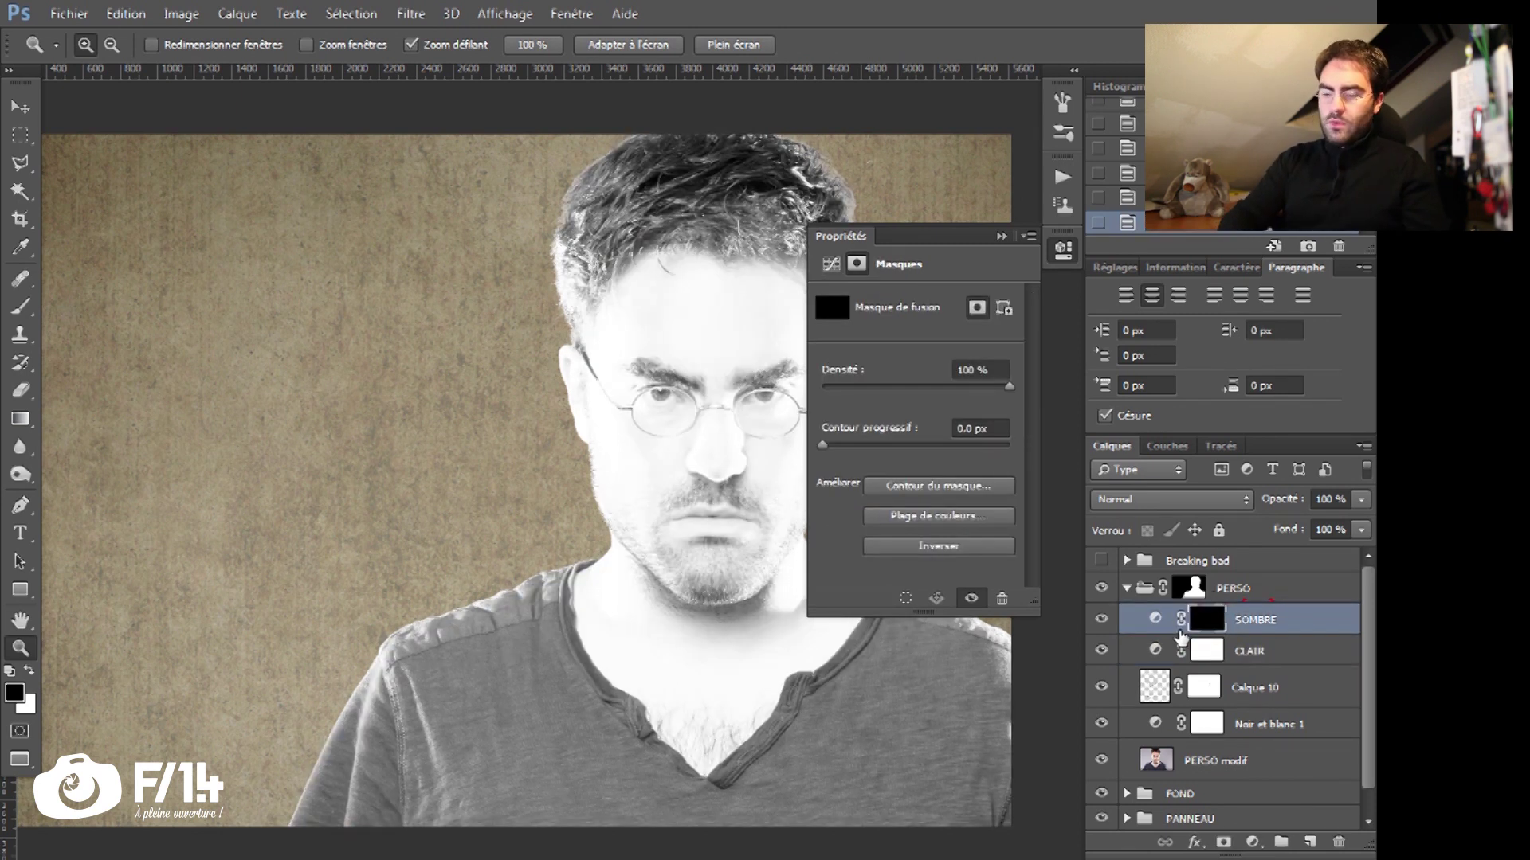
{"action": "left_click", "coordinate": [1207, 649]}
{"action": "key", "text": "ctrl+i"}
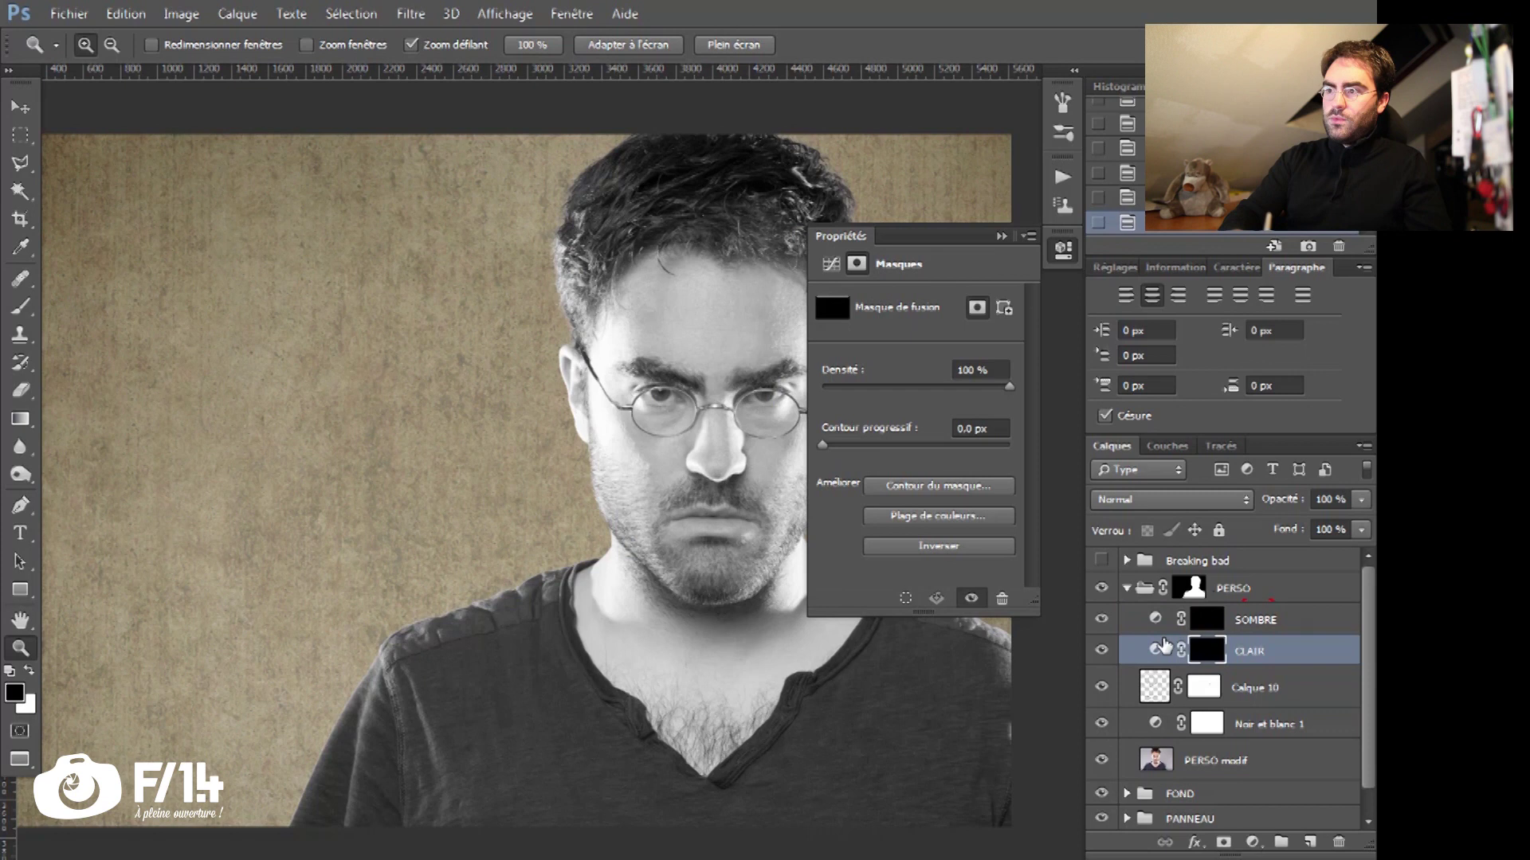
Step: Target the CLAIR mask and set up a white Brush of size 171 over the chin and neck
{"action": "left_click_drag", "start_coordinate": [667, 482], "coordinate": [704, 479]}
{"action": "left_click_drag", "start_coordinate": [595, 713], "coordinate": [574, 515]}
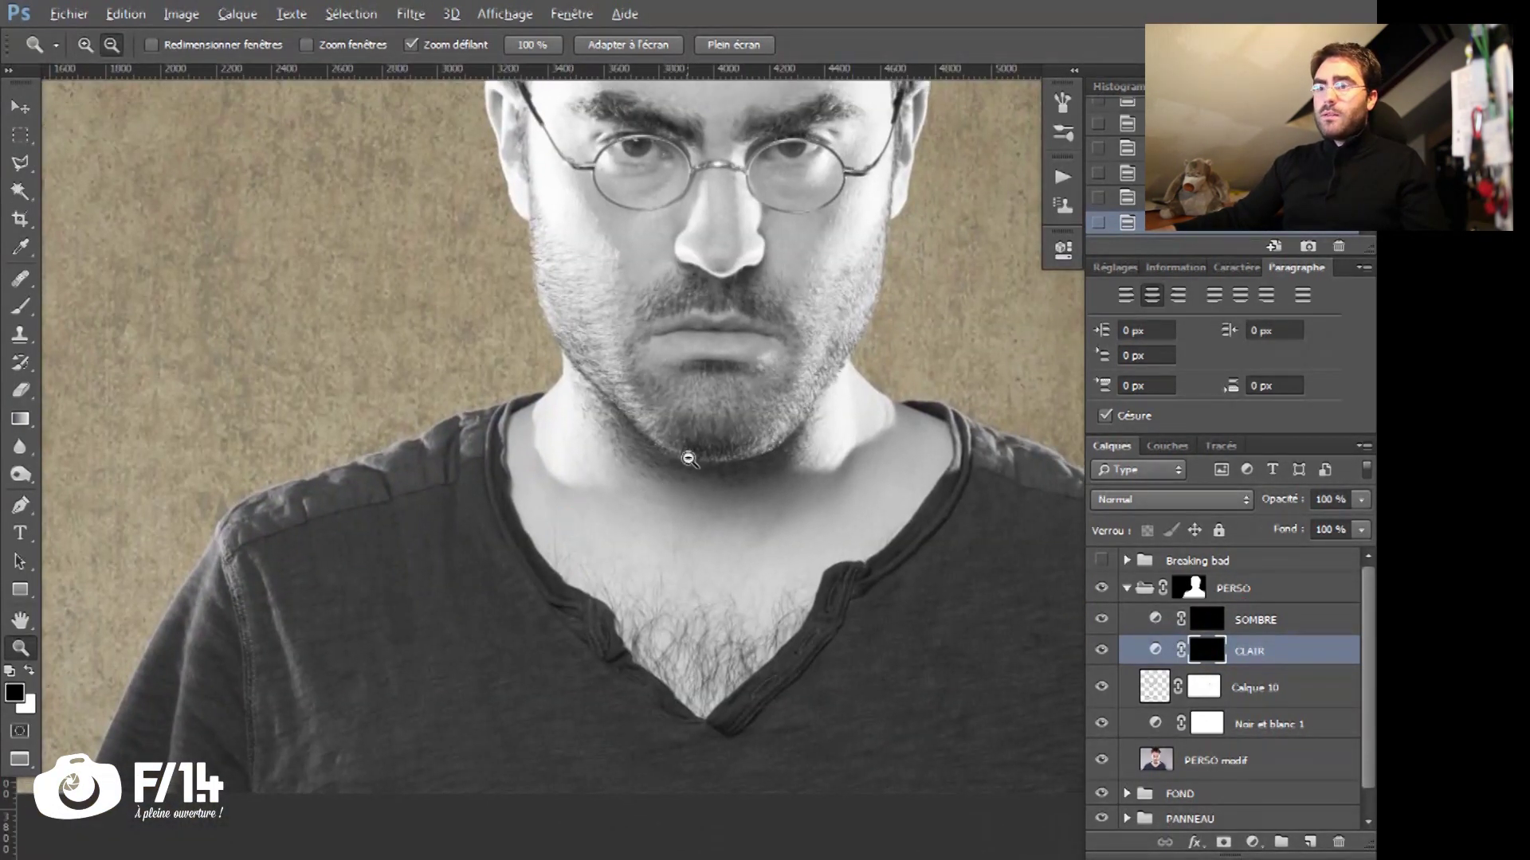
{"action": "left_click_drag", "start_coordinate": [686, 458], "coordinate": [638, 434]}
{"action": "key", "text": "b"}
{"action": "left_click", "coordinate": [1209, 657]}
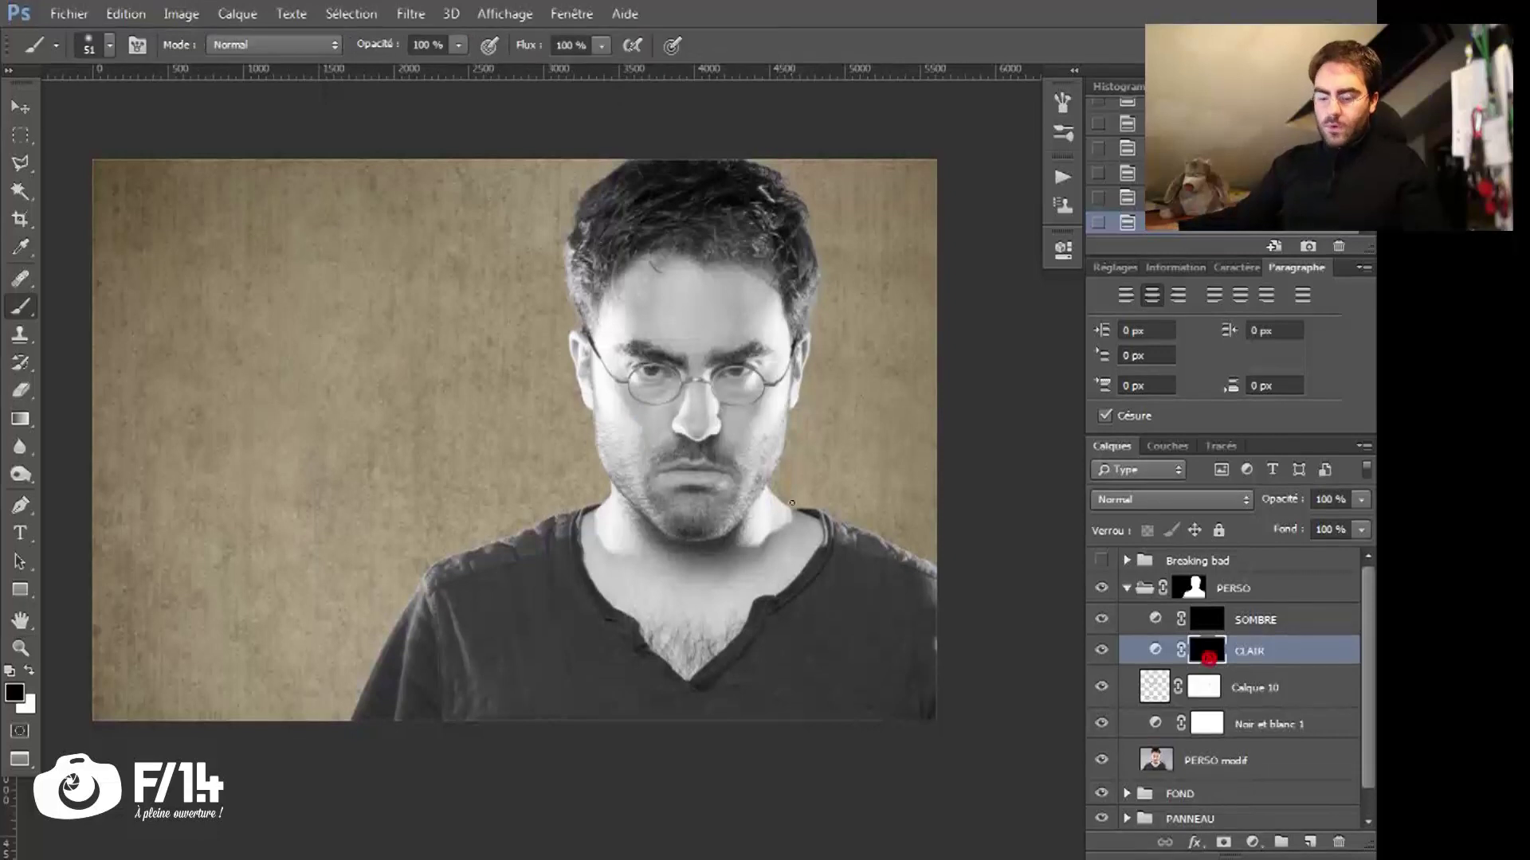
{"action": "left_click_drag", "start_coordinate": [759, 522], "coordinate": [741, 560]}
{"action": "left_click_drag", "start_coordinate": [646, 531], "coordinate": [671, 538]}
{"action": "key", "text": "x"}
{"action": "left_click_drag", "start_coordinate": [695, 476], "coordinate": [739, 482]}
{"action": "left_click_drag", "start_coordinate": [665, 521], "coordinate": [478, 554]}
Step: Show the Breaking bad reference group to study the poster's light and shadow, and hide it again
{"action": "key", "text": "z"}
{"action": "left_click", "coordinate": [651, 529]}
{"action": "left_click", "coordinate": [1101, 560]}
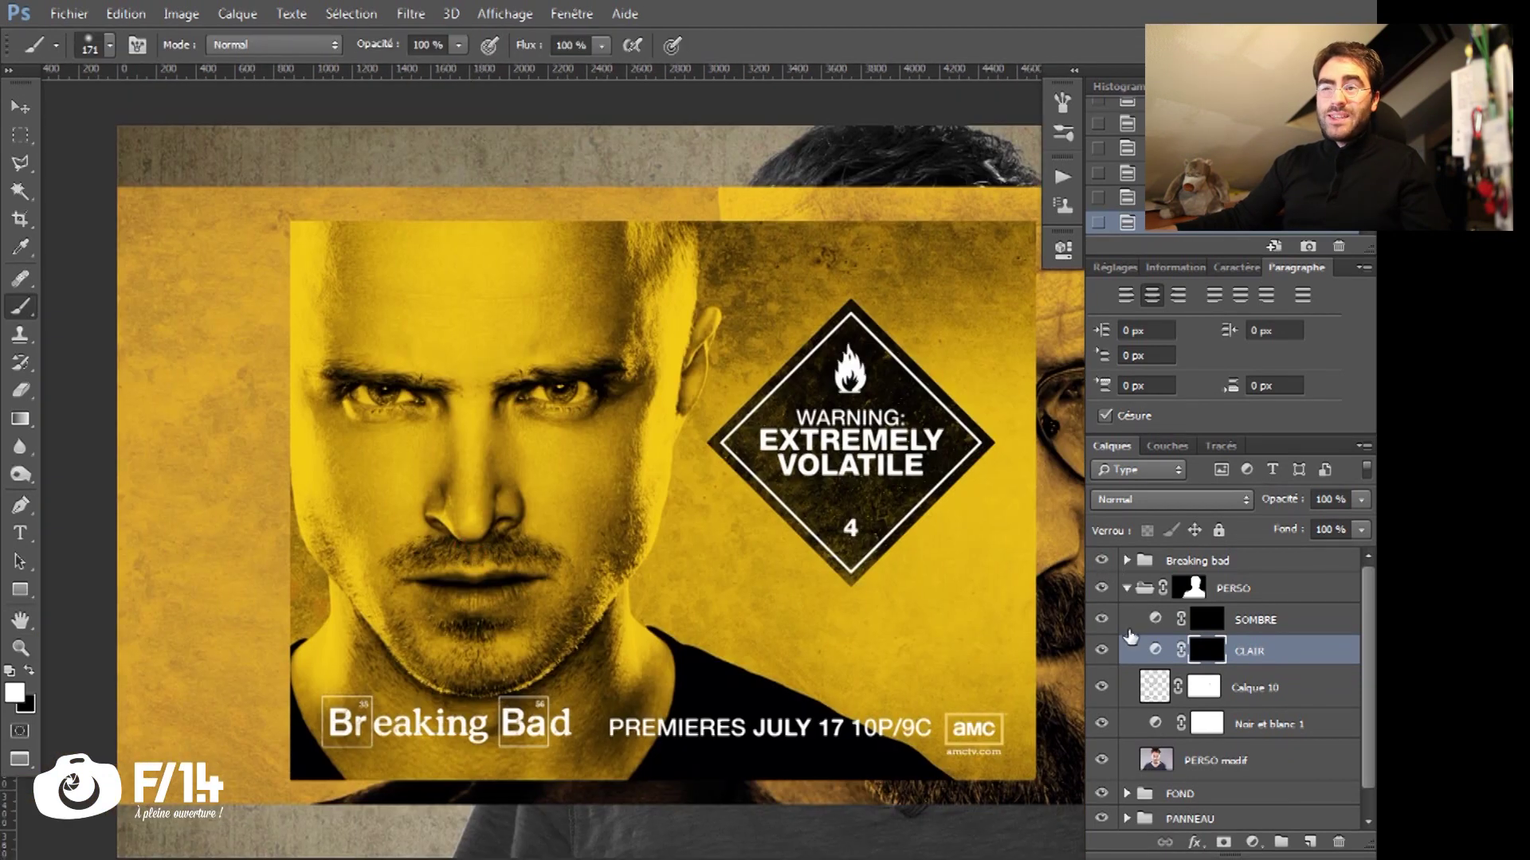
{"action": "left_click", "coordinate": [1102, 560]}
Step: Darken the inner folds of the image-left ear on the SOMBRE mask with a white size 30 Brush at 10 % opacity
{"action": "mouse_move", "coordinate": [909, 570]}
{"action": "left_mouse_down"}
{"action": "mouse_move", "coordinate": [960, 580]}
{"action": "mouse_move", "coordinate": [693, 397]}
{"action": "left_mouse_up"}
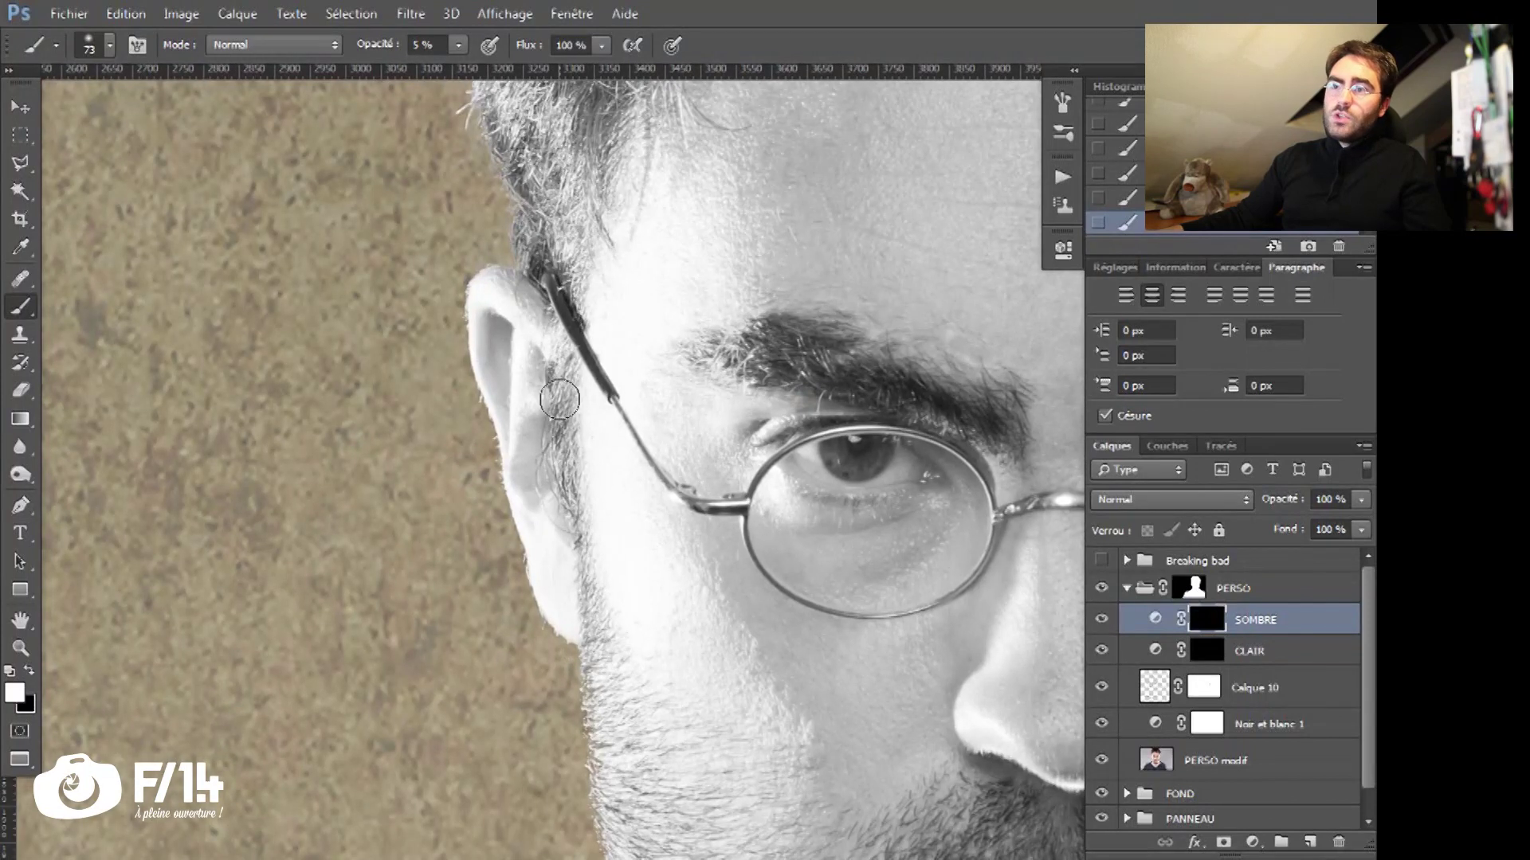
{"action": "left_click_drag", "start_coordinate": [529, 405], "coordinate": [501, 362]}
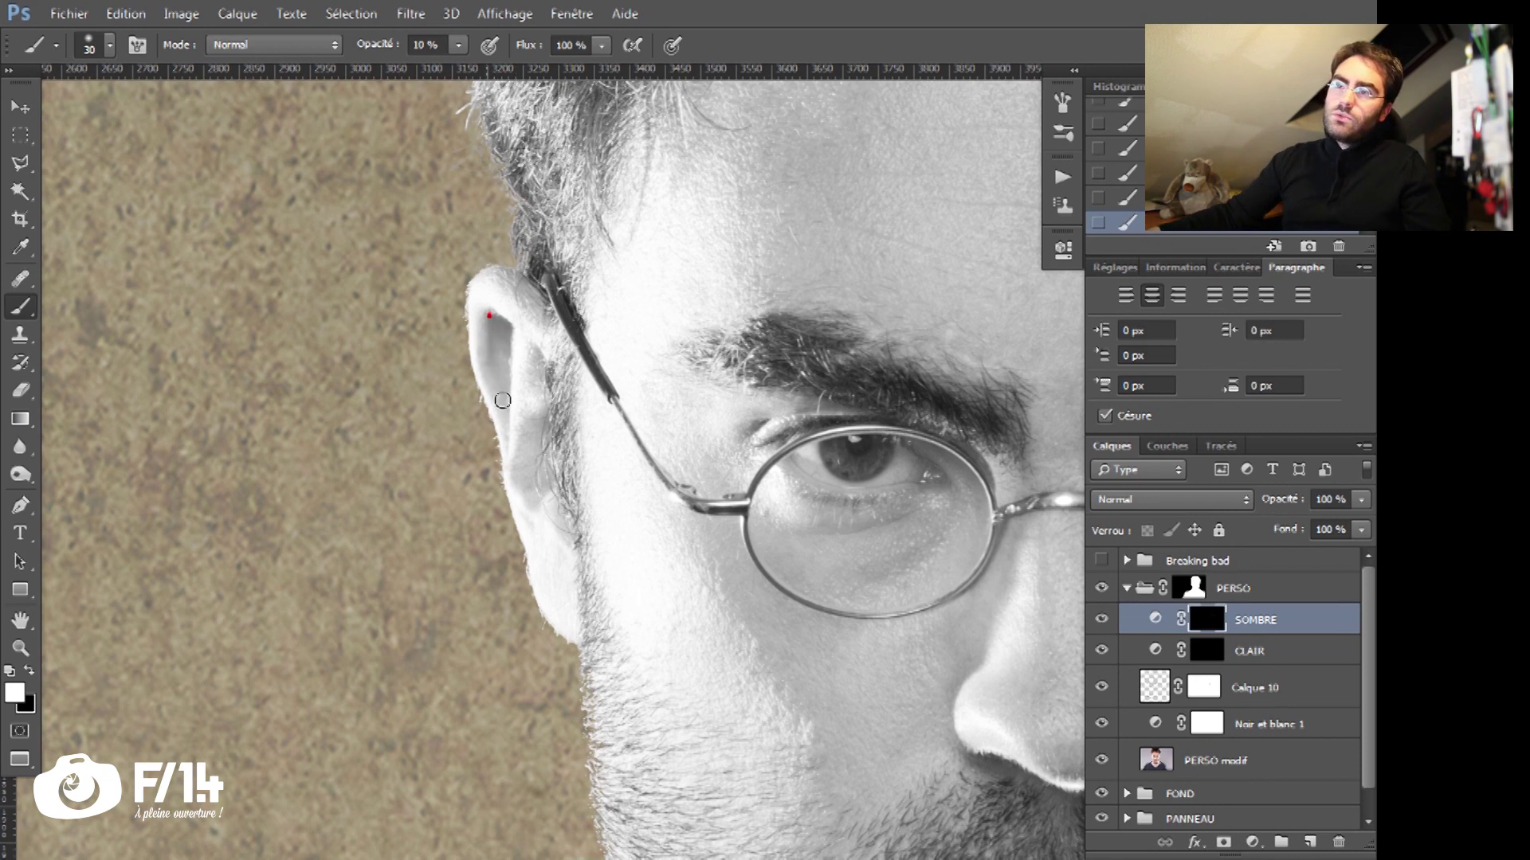
{"action": "mouse_move", "coordinate": [534, 442]}
{"action": "left_mouse_down"}
{"action": "mouse_move", "coordinate": [529, 482]}
{"action": "mouse_move", "coordinate": [548, 493]}
{"action": "left_mouse_up"}
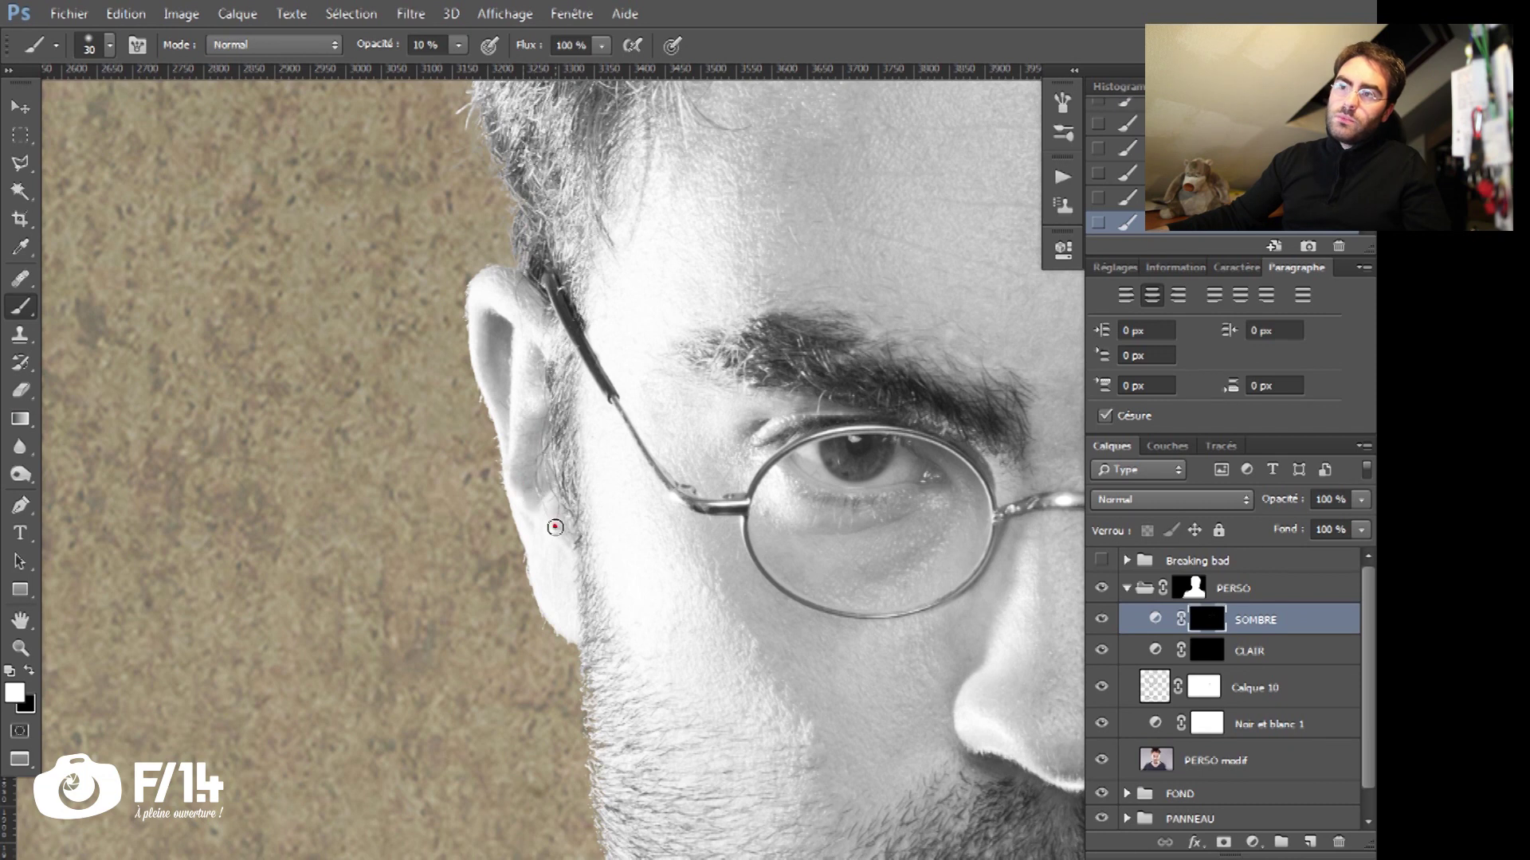
{"action": "left_click", "coordinate": [528, 514]}
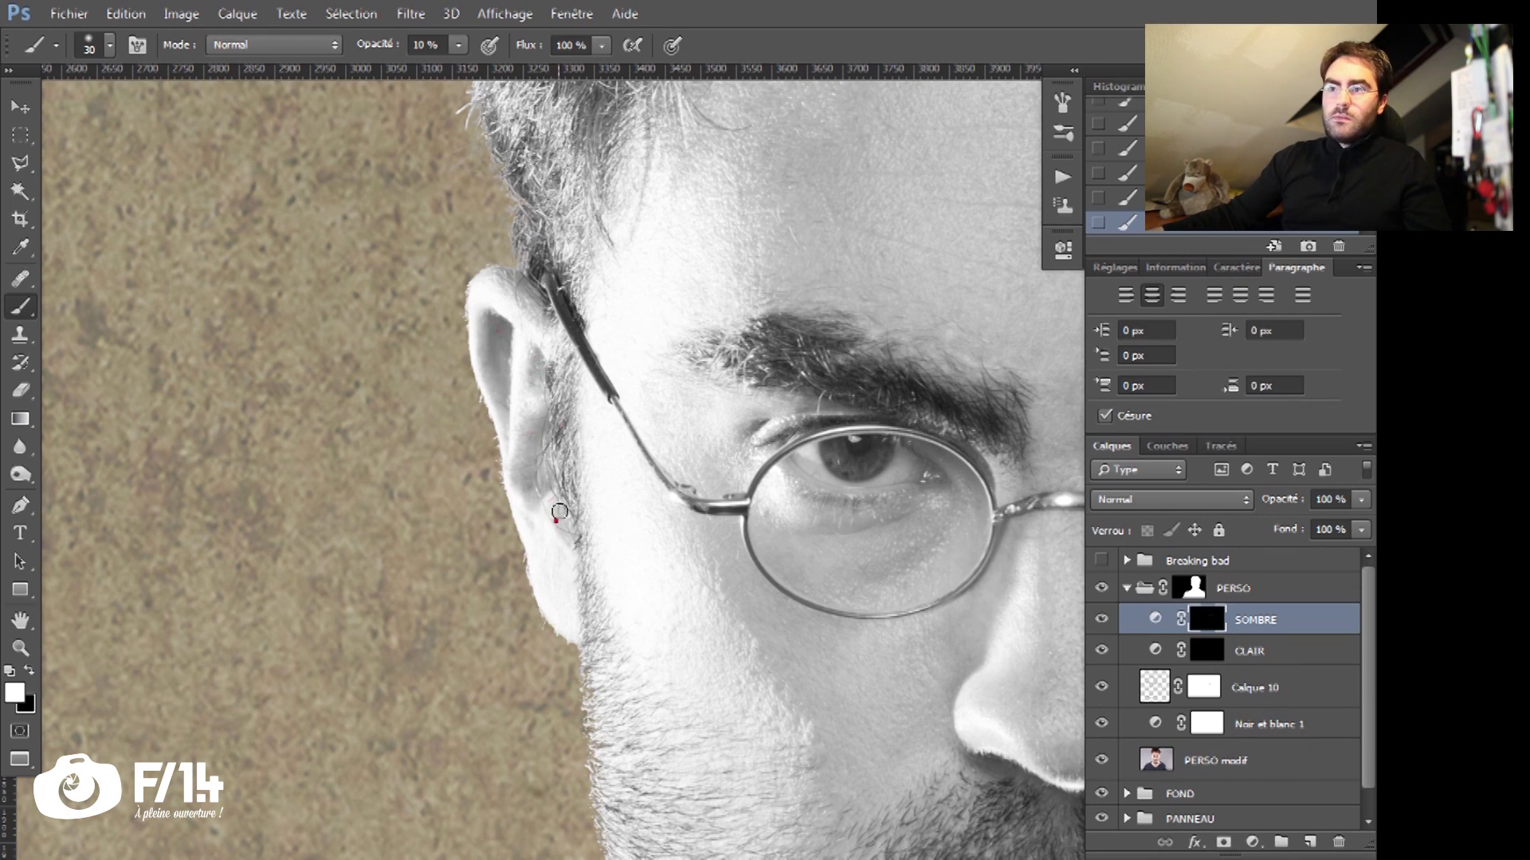
Step: Compare the image-left ear with and without the SOMBRE layer
{"action": "left_click", "coordinate": [1099, 624]}
{"action": "left_click", "coordinate": [1098, 624]}
{"action": "left_click", "coordinate": [1098, 624]}
{"action": "left_click", "coordinate": [1099, 625]}
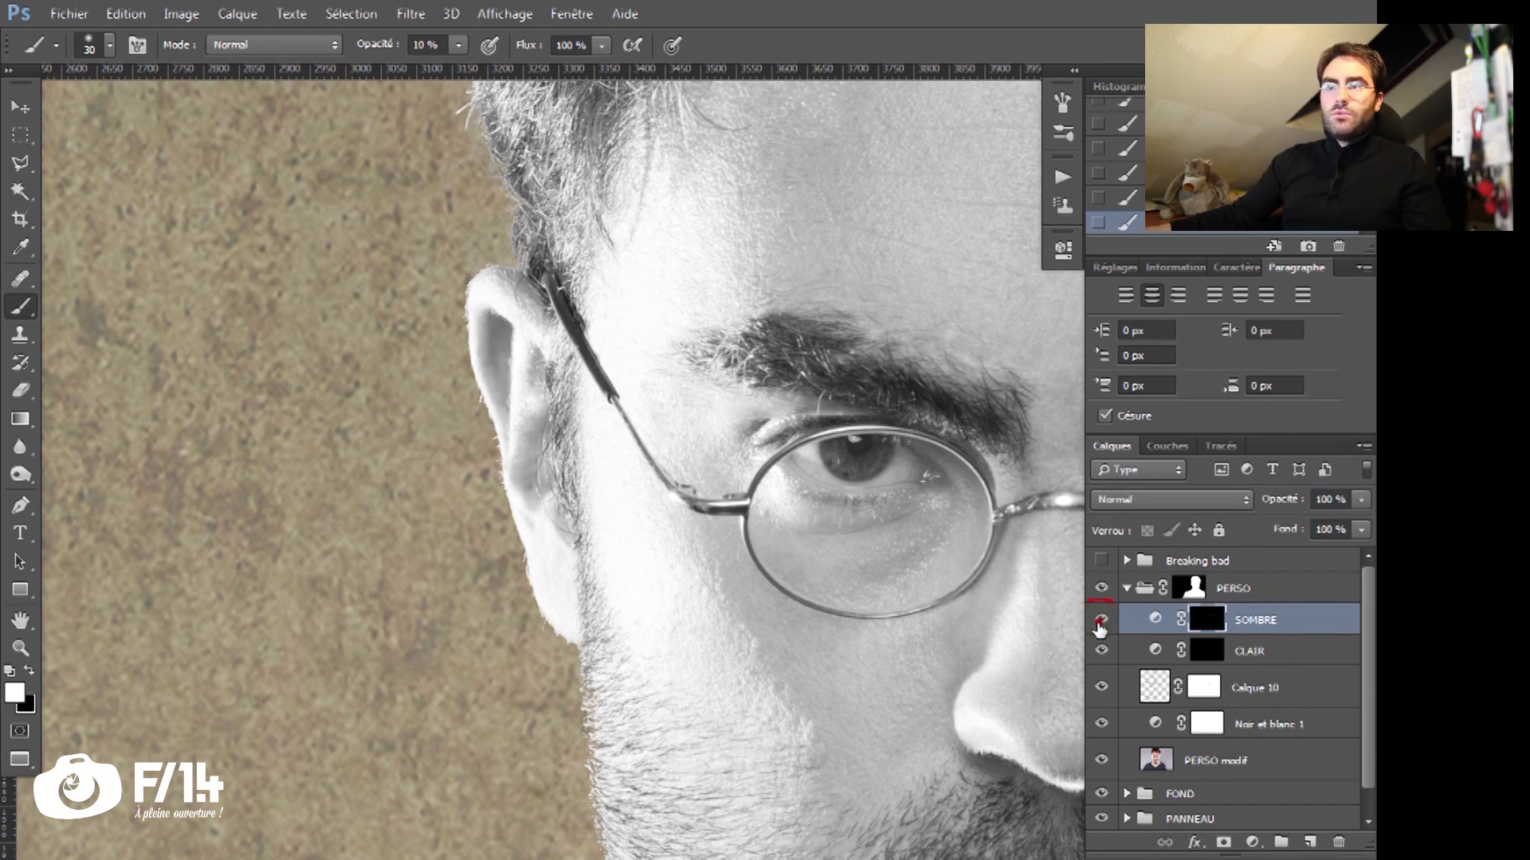
Step: Darken the inner folds of the image-right ear on the SOMBRE mask and check them against the ear on the Breaking bad poster
{"action": "left_click_drag", "start_coordinate": [853, 608], "coordinate": [462, 597]}
{"action": "left_click_drag", "start_coordinate": [696, 358], "coordinate": [698, 389]}
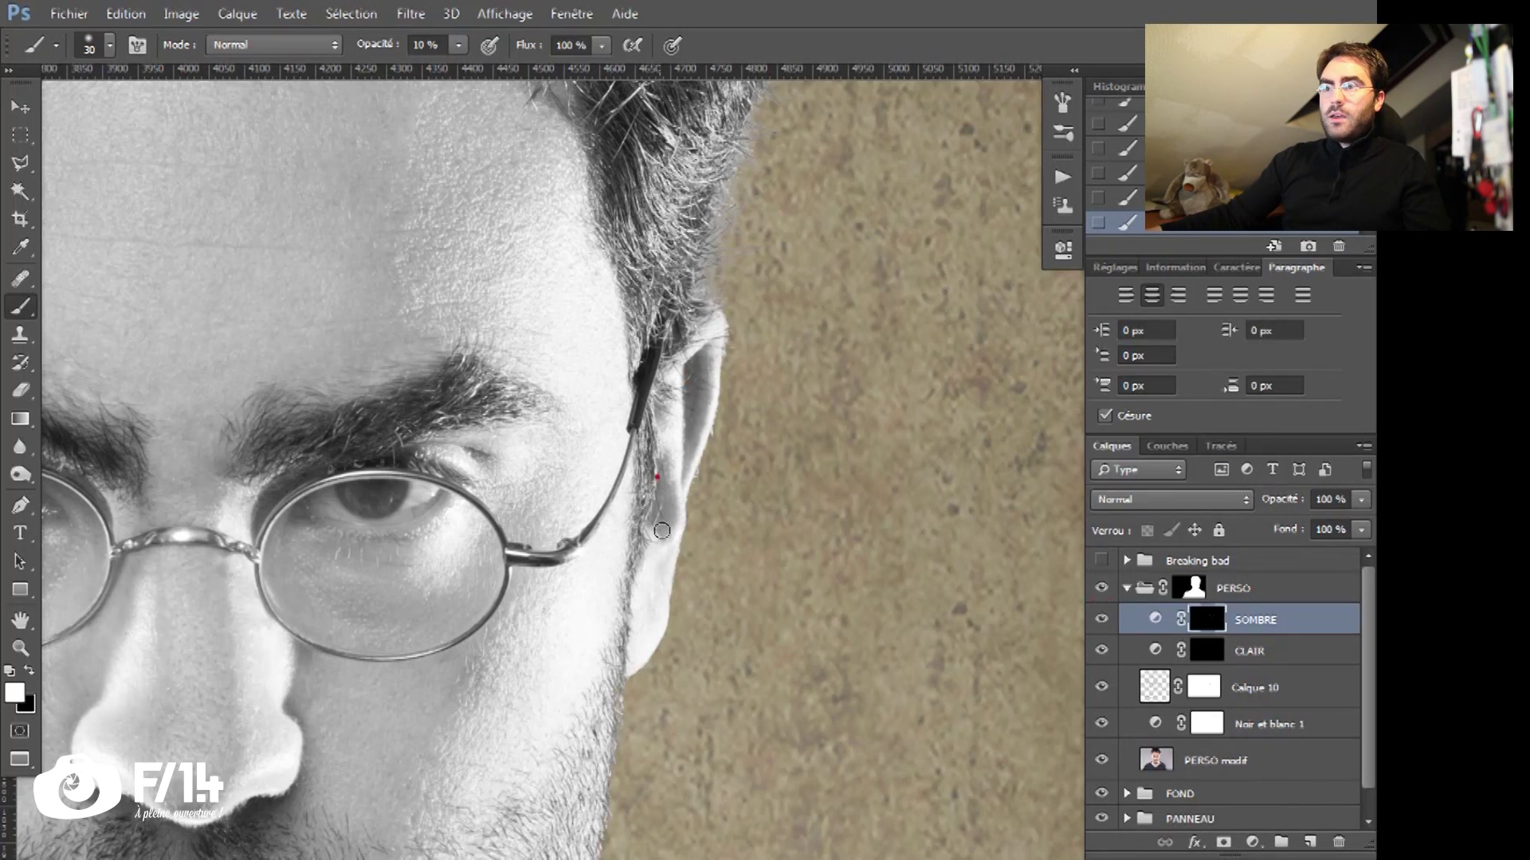
{"action": "left_click", "coordinate": [1102, 560]}
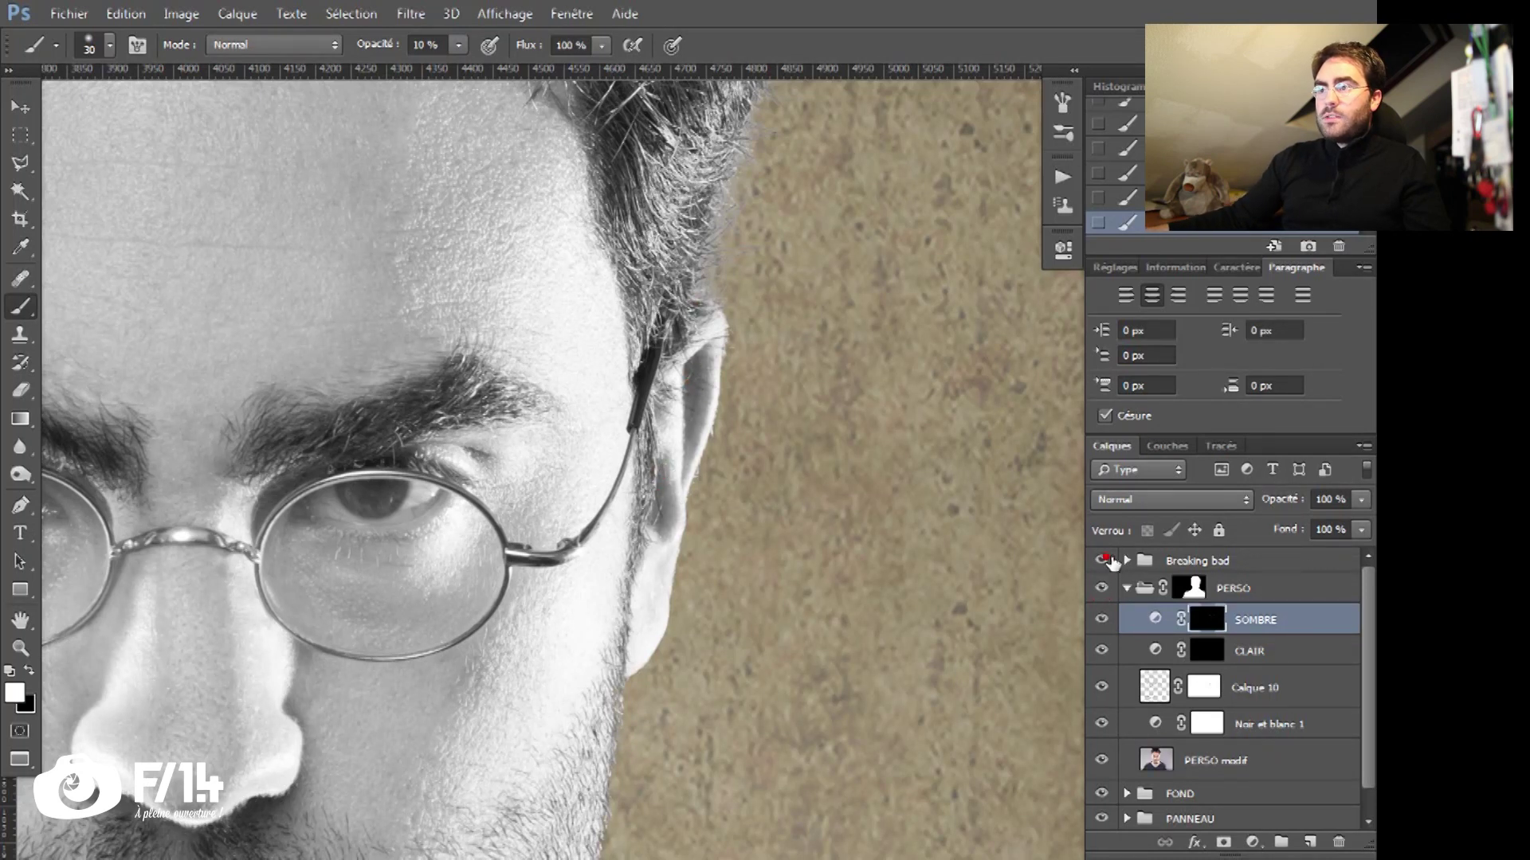
{"action": "left_click_drag", "start_coordinate": [177, 483], "coordinate": [1028, 549]}
{"action": "mouse_move", "coordinate": [266, 502]}
{"action": "left_mouse_down"}
{"action": "mouse_move", "coordinate": [537, 543]}
{"action": "mouse_move", "coordinate": [988, 558]}
{"action": "mouse_move", "coordinate": [431, 512]}
{"action": "left_mouse_up"}
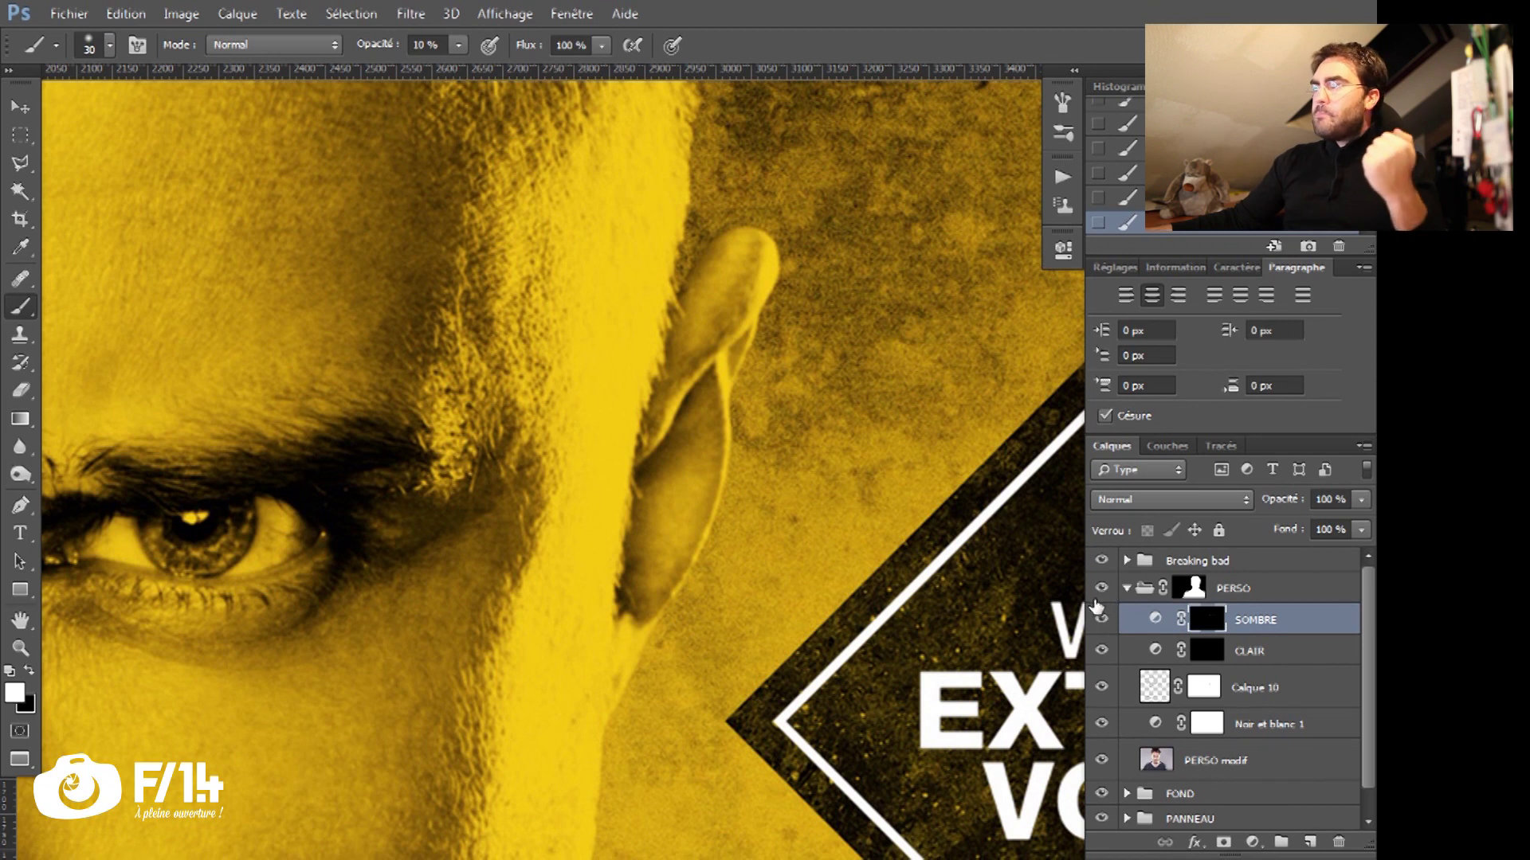
{"action": "left_click", "coordinate": [1101, 560]}
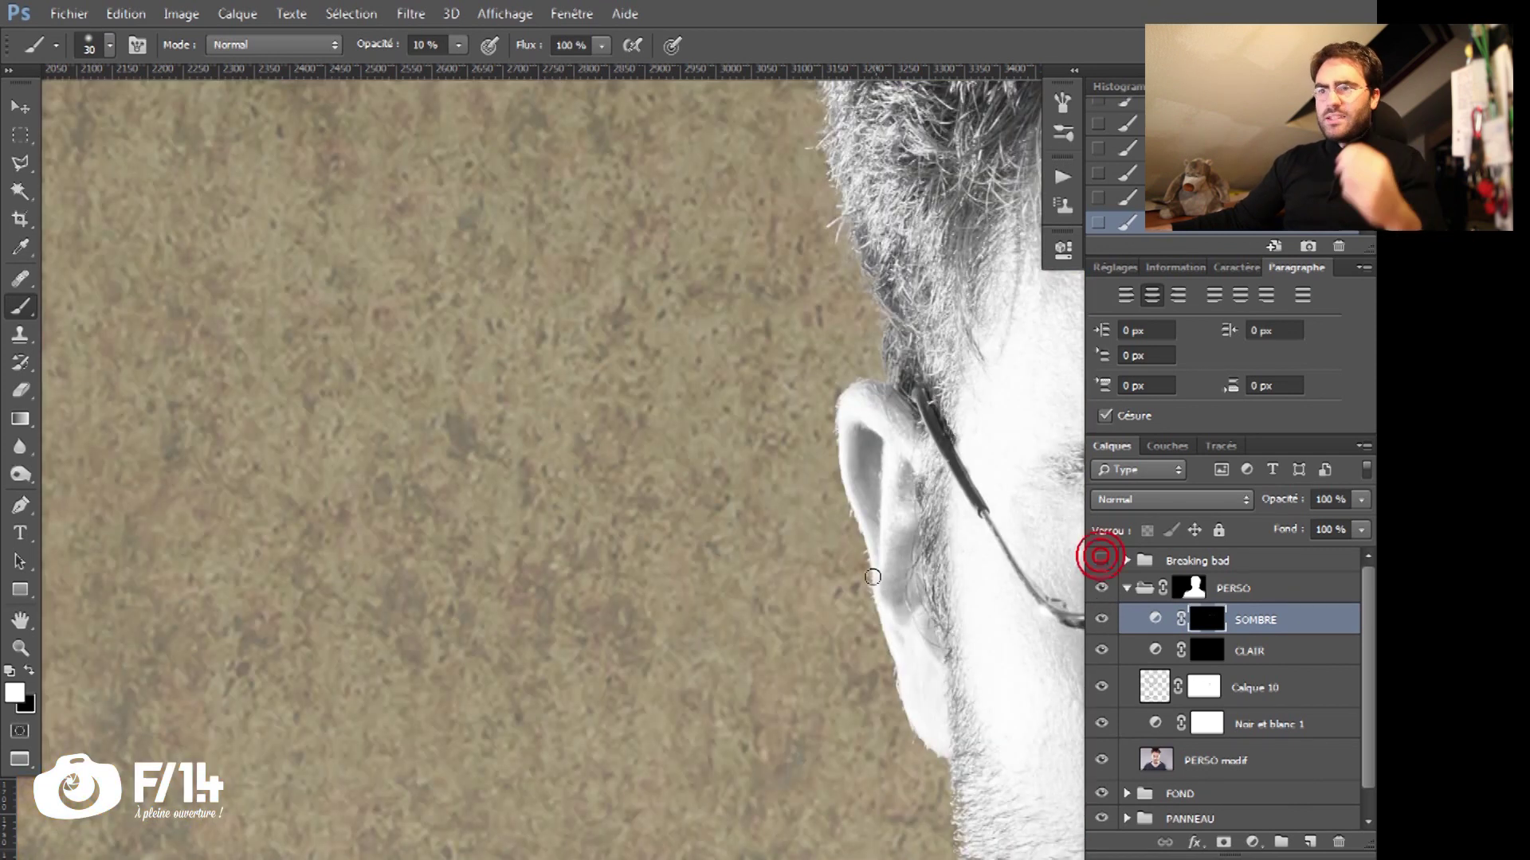
Step: Darken the image-left part of the lips on the SOMBRE mask with a size 49 Brush, checking the mouth on the reference poster
{"action": "left_click_drag", "start_coordinate": [920, 565], "coordinate": [853, 587]}
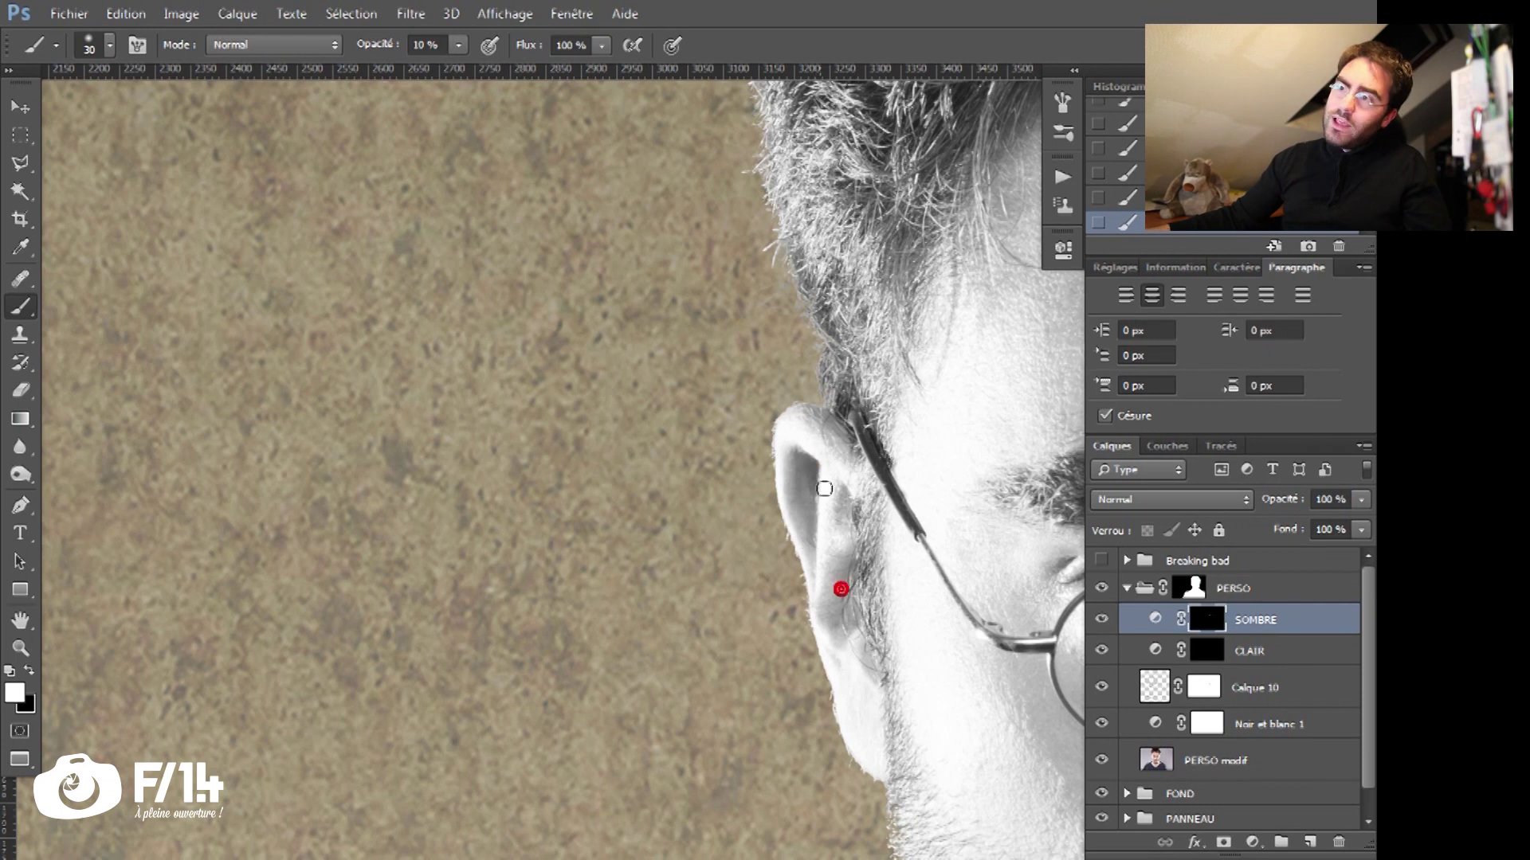
{"action": "left_click_drag", "start_coordinate": [820, 489], "coordinate": [546, 597]}
{"action": "left_click_drag", "start_coordinate": [608, 544], "coordinate": [669, 553]}
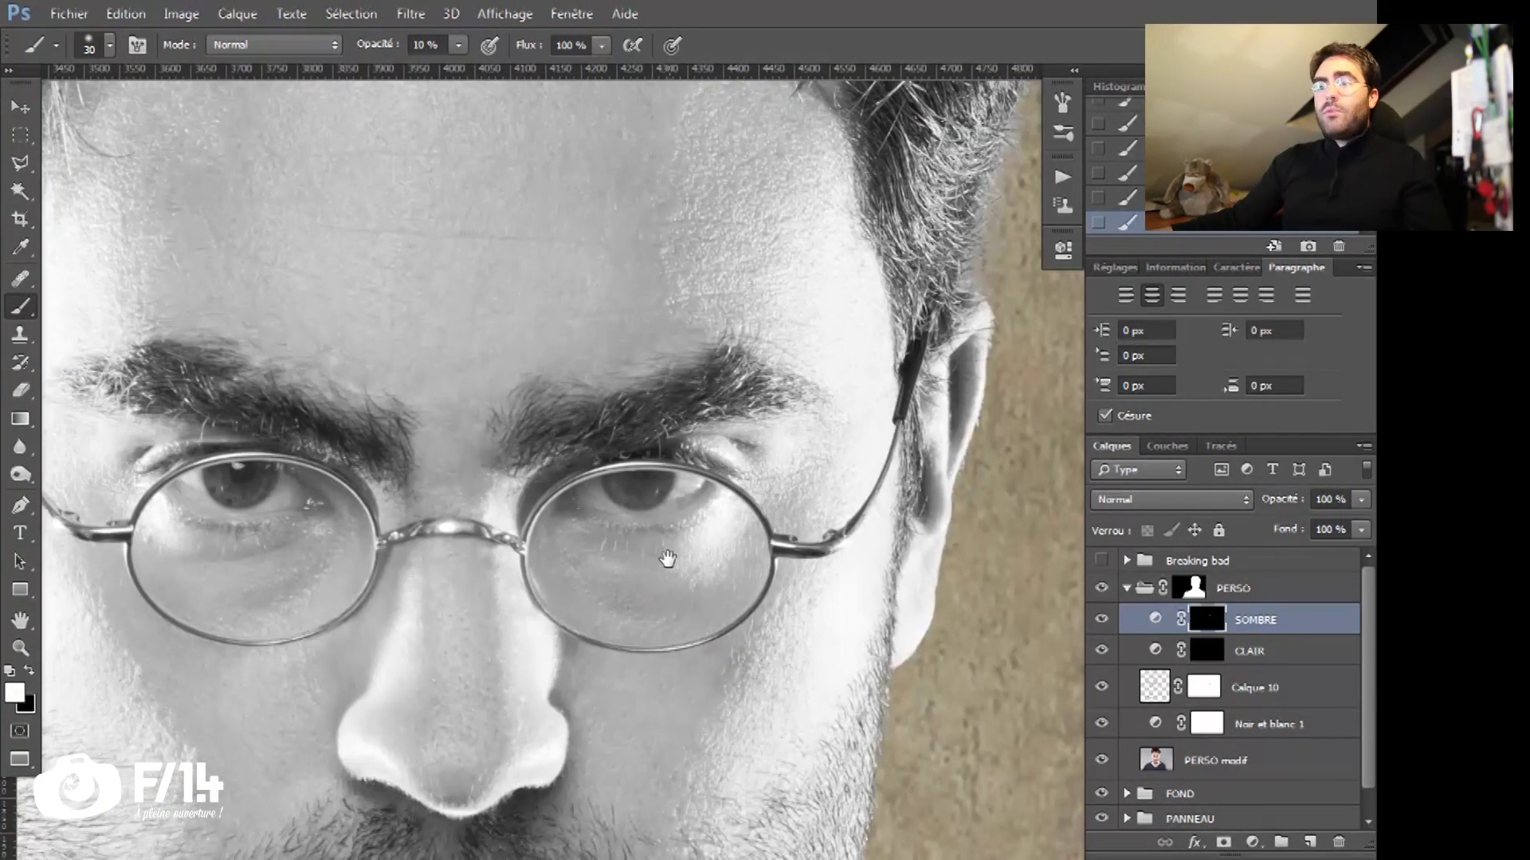
{"action": "left_click_drag", "start_coordinate": [556, 529], "coordinate": [638, 485]}
{"action": "left_click_drag", "start_coordinate": [603, 668], "coordinate": [611, 491]}
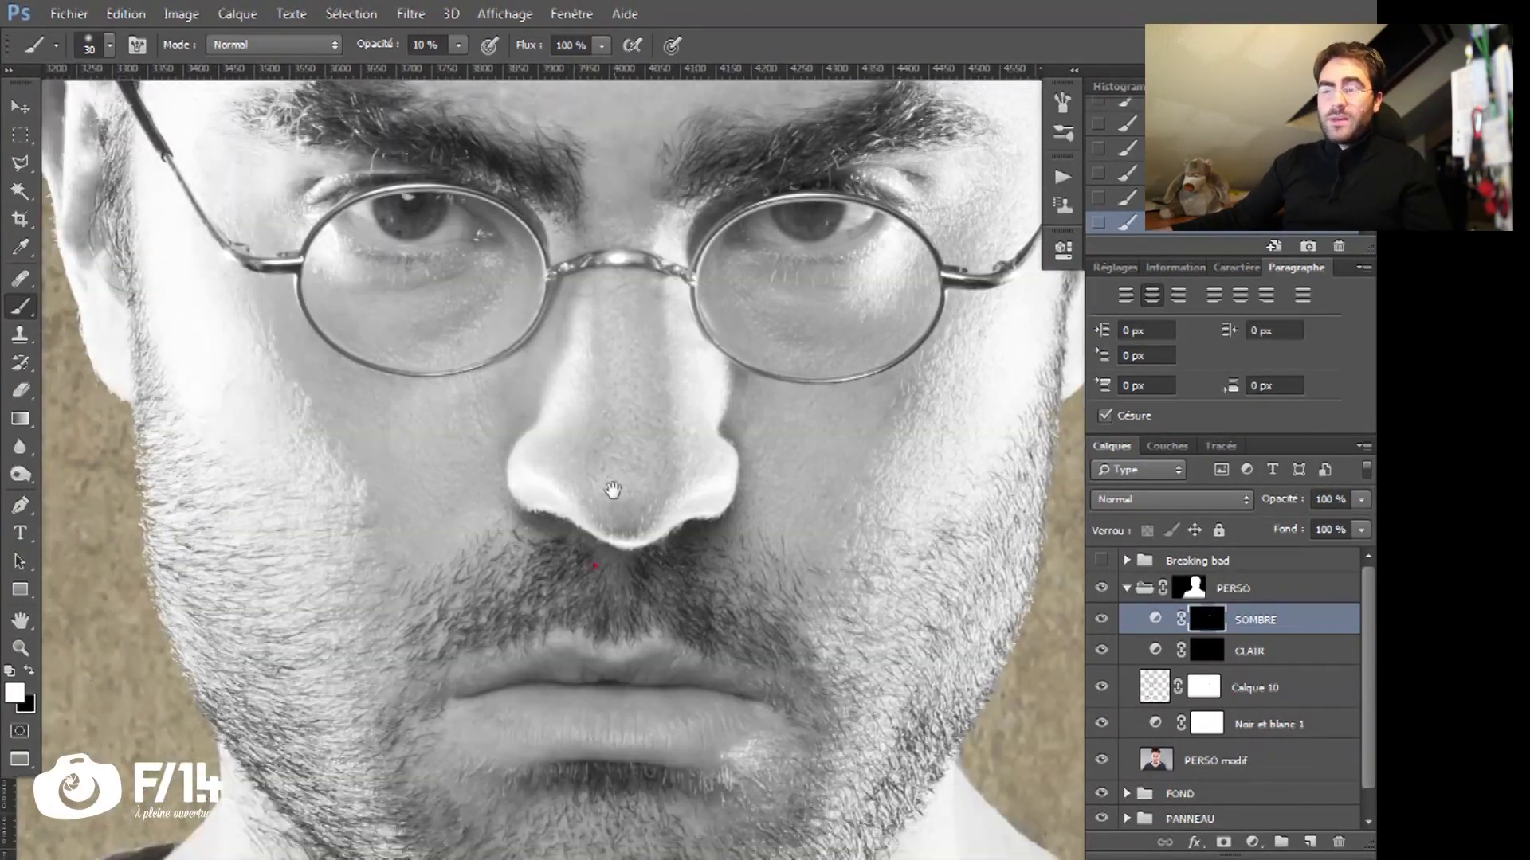
{"action": "left_click_drag", "start_coordinate": [595, 567], "coordinate": [611, 458]}
{"action": "left_click_drag", "start_coordinate": [555, 537], "coordinate": [546, 573]}
{"action": "left_click_drag", "start_coordinate": [574, 544], "coordinate": [596, 534]}
{"action": "mouse_move", "coordinate": [557, 588]}
{"action": "left_mouse_down"}
{"action": "mouse_move", "coordinate": [534, 508]}
{"action": "mouse_move", "coordinate": [549, 533]}
{"action": "left_mouse_up"}
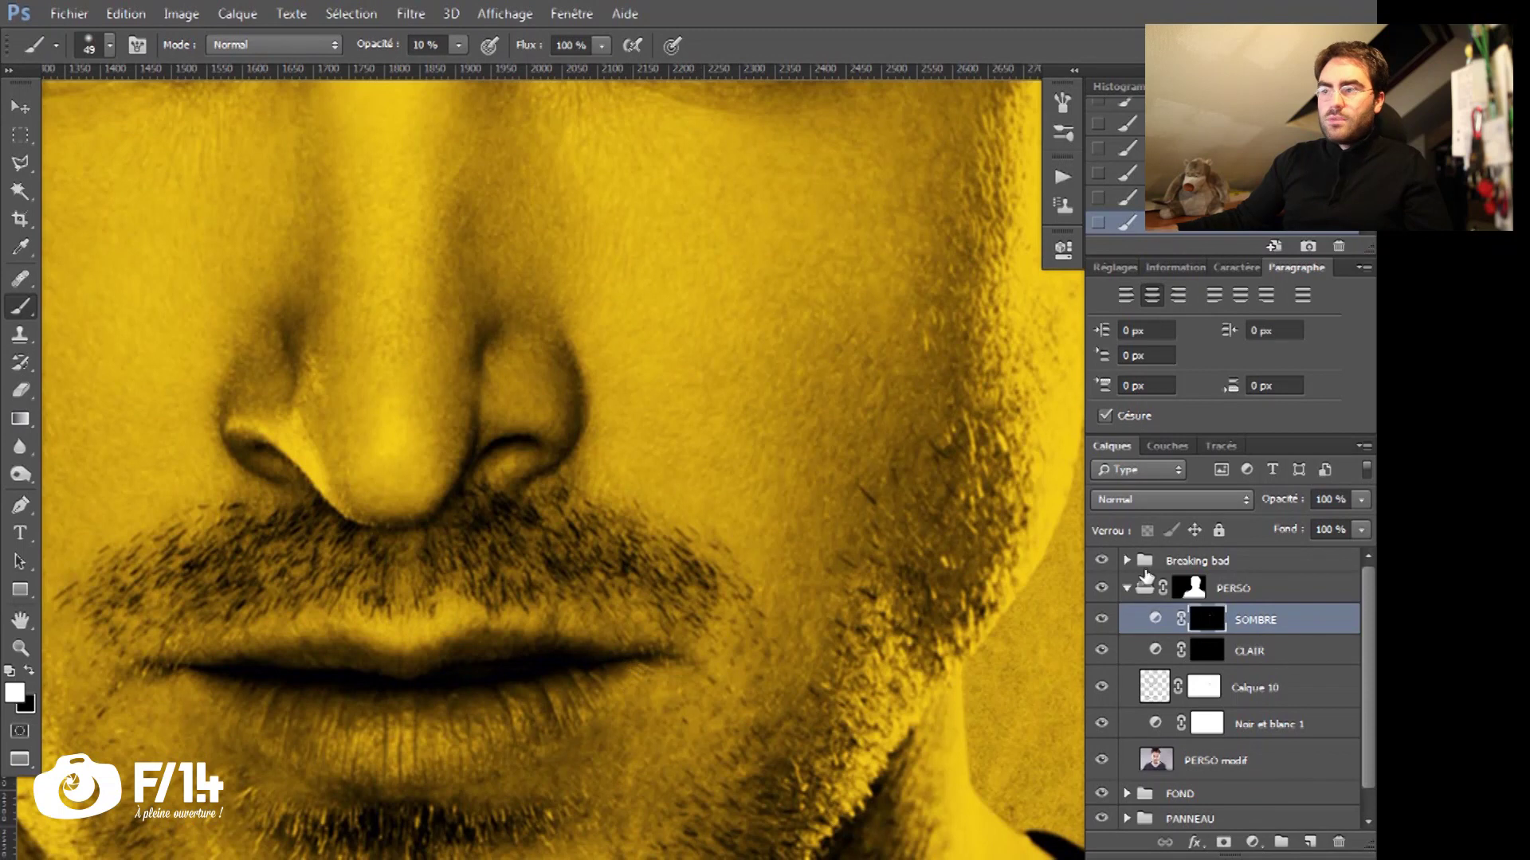
{"action": "left_click", "coordinate": [1101, 560]}
Step: Deepen the shading across the width of the lips on the SOMBRE mask, using Brush sizes from 34 to 97 at 10 % opacity
{"action": "mouse_move", "coordinate": [949, 598]}
{"action": "left_mouse_down"}
{"action": "mouse_move", "coordinate": [587, 601]}
{"action": "mouse_move", "coordinate": [550, 700]}
{"action": "mouse_move", "coordinate": [409, 666]}
{"action": "mouse_move", "coordinate": [440, 681]}
{"action": "left_mouse_up"}
{"action": "left_click_drag", "start_coordinate": [536, 528], "coordinate": [540, 528]}
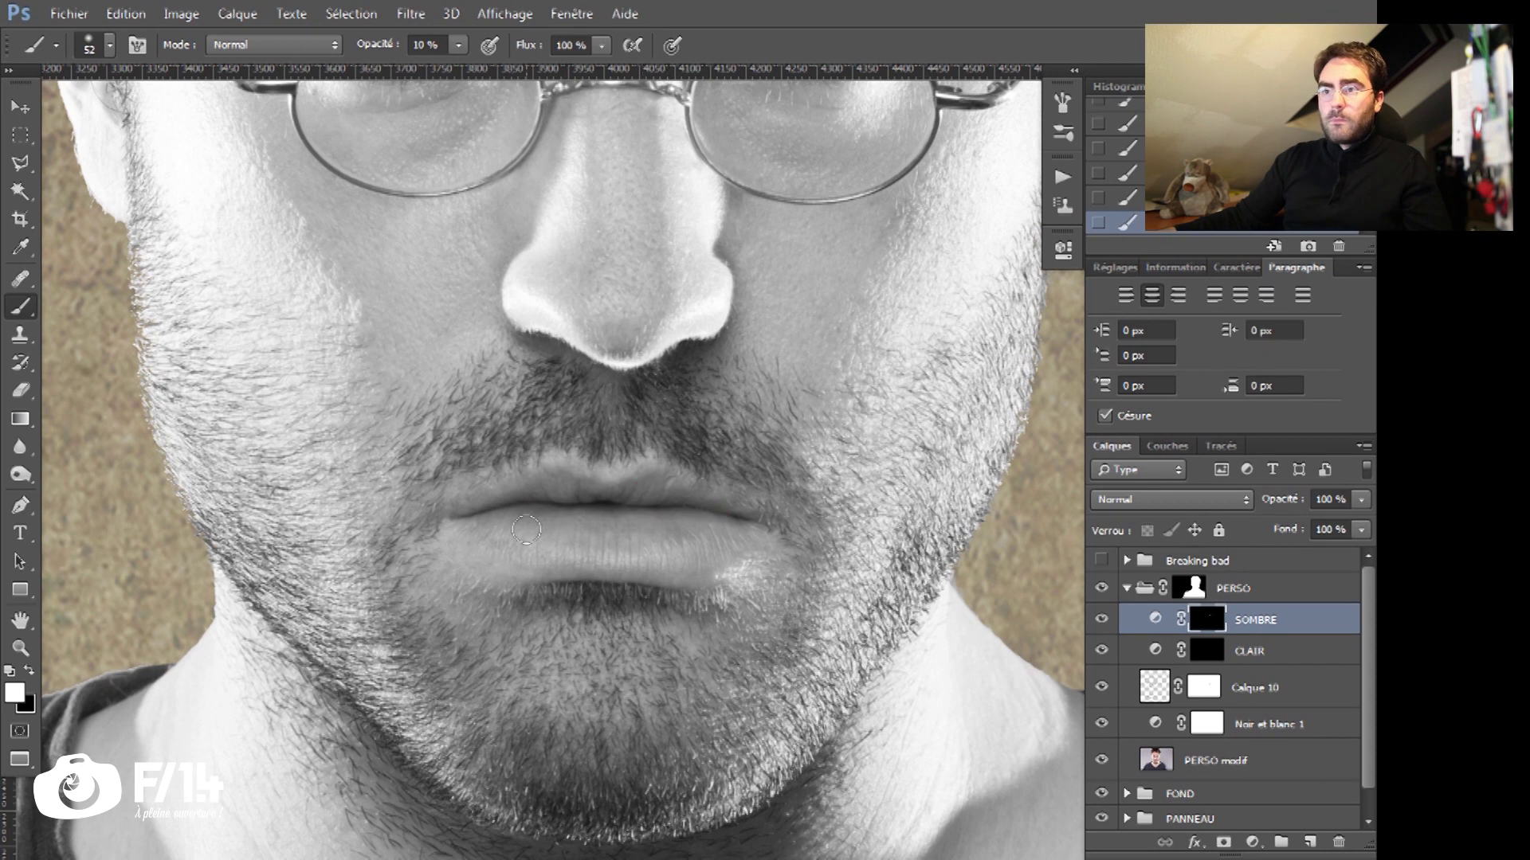
{"action": "left_click_drag", "start_coordinate": [626, 552], "coordinate": [662, 552]}
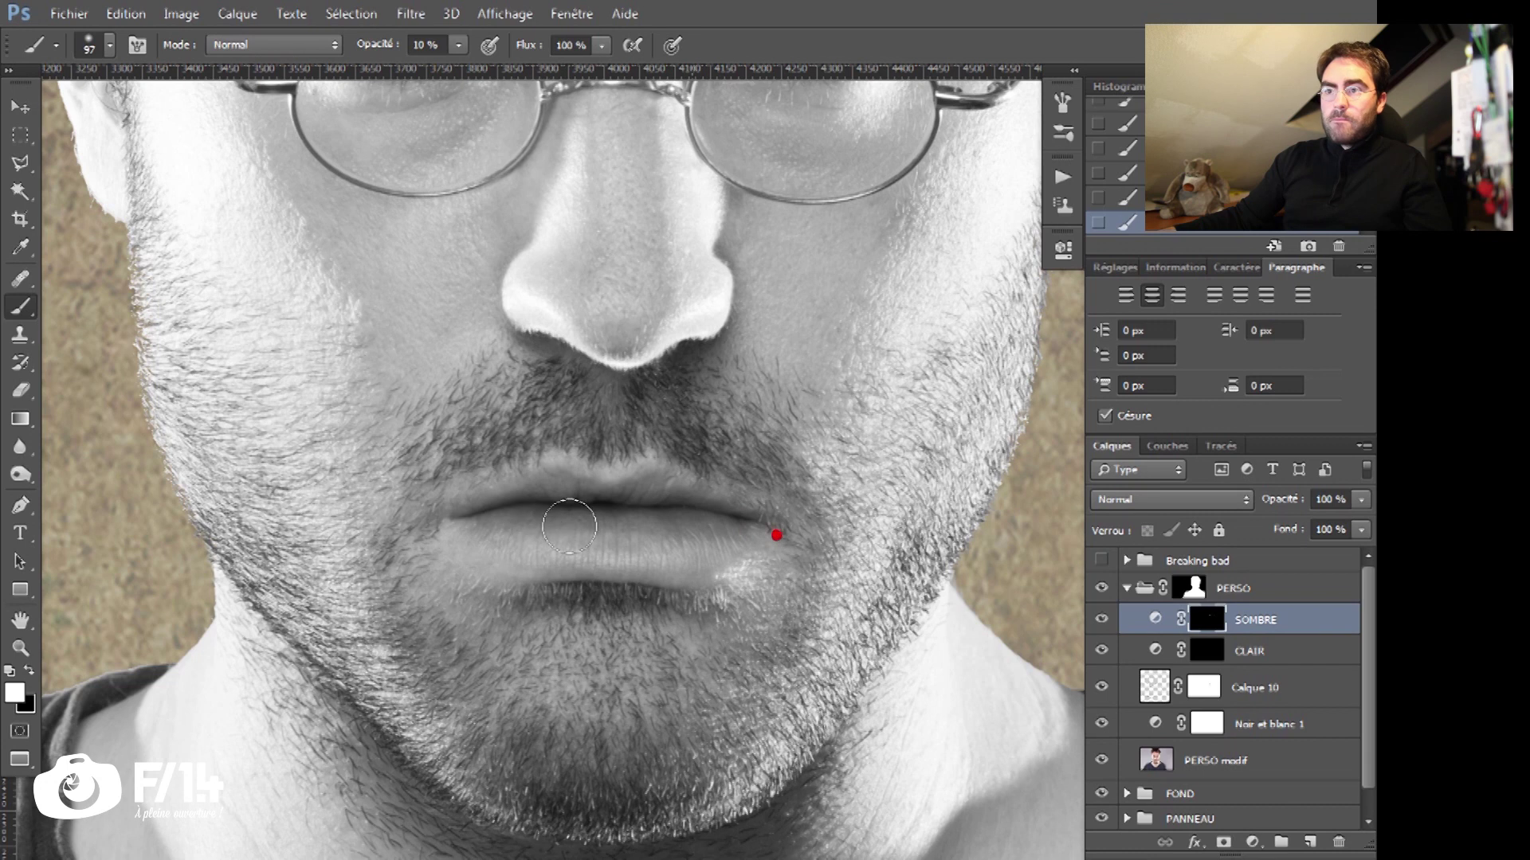
{"action": "left_click_drag", "start_coordinate": [712, 536], "coordinate": [572, 547]}
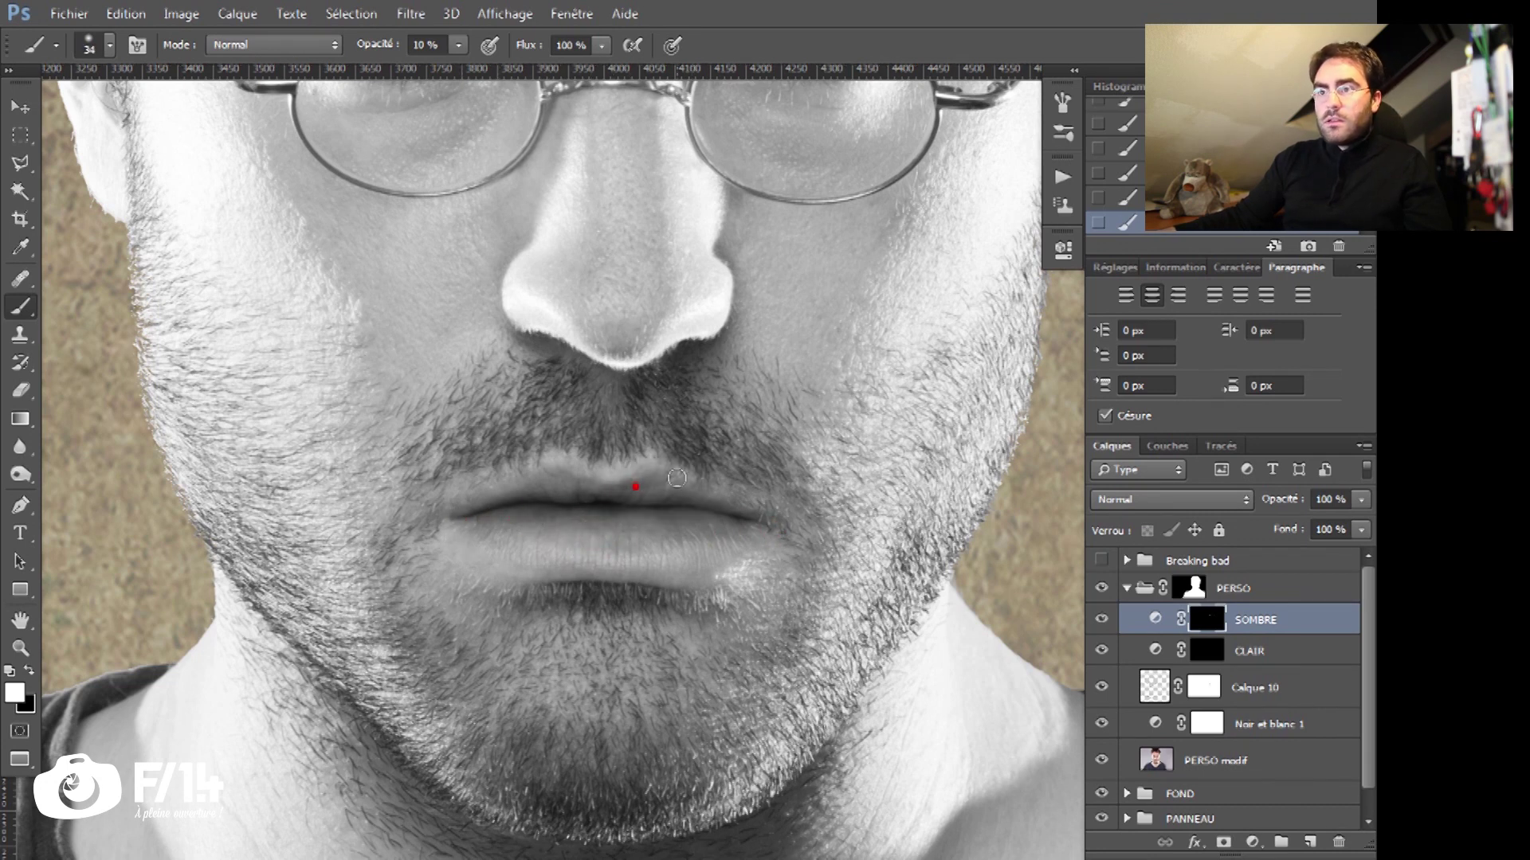
Step: Darken the fine creases of the lips and the shading around the mouth on the SOMBRE mask, starting with a size 9 Brush
{"action": "left_click", "coordinate": [587, 506], "text": "ctrl"}
{"action": "mouse_move", "coordinate": [659, 518]}
{"action": "left_mouse_down"}
{"action": "mouse_move", "coordinate": [704, 511]}
{"action": "mouse_move", "coordinate": [685, 510]}
{"action": "left_mouse_up"}
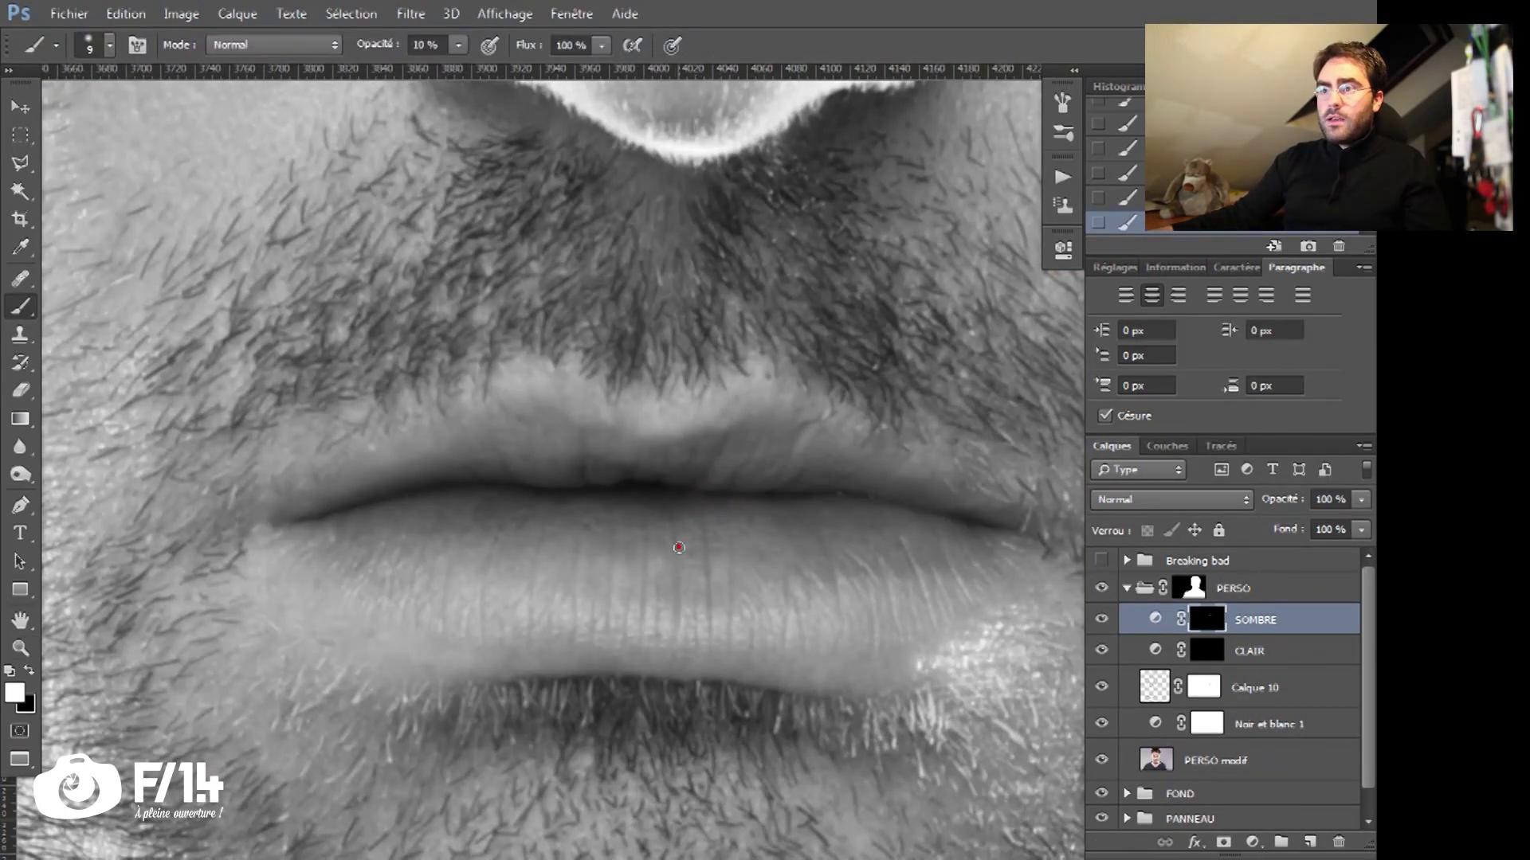
{"action": "right_click", "coordinate": [702, 535], "text": "alt"}
{"action": "left_click_drag", "start_coordinate": [646, 515], "coordinate": [641, 539]}
{"action": "left_click_drag", "start_coordinate": [477, 649], "coordinate": [443, 662]}
{"action": "left_click_drag", "start_coordinate": [696, 563], "coordinate": [752, 586]}
{"action": "left_click_drag", "start_coordinate": [754, 602], "coordinate": [656, 659]}
{"action": "left_click_drag", "start_coordinate": [846, 588], "coordinate": [694, 612]}
{"action": "mouse_move", "coordinate": [833, 647]}
{"action": "left_mouse_down"}
{"action": "mouse_move", "coordinate": [792, 629]}
{"action": "mouse_move", "coordinate": [838, 638]}
{"action": "left_mouse_up"}
{"action": "left_click", "coordinate": [721, 637], "text": "alt"}
{"action": "mouse_move", "coordinate": [691, 673]}
{"action": "left_mouse_down"}
{"action": "mouse_move", "coordinate": [650, 690]}
{"action": "mouse_move", "coordinate": [609, 620]}
{"action": "left_mouse_up"}
{"action": "key", "text": "d"}
{"action": "left_click_drag", "start_coordinate": [610, 591], "coordinate": [667, 586]}
{"action": "left_click_drag", "start_coordinate": [522, 580], "coordinate": [547, 581]}
{"action": "left_click_drag", "start_coordinate": [561, 649], "coordinate": [457, 478]}
{"action": "mouse_move", "coordinate": [606, 655]}
{"action": "left_mouse_down"}
{"action": "mouse_move", "coordinate": [743, 545]}
{"action": "mouse_move", "coordinate": [651, 609]}
{"action": "mouse_move", "coordinate": [694, 573]}
{"action": "mouse_move", "coordinate": [675, 631]}
{"action": "left_mouse_up"}
Step: Lighten the skin of the neck and collarbones on the CLAIR mask with a large white Brush at 10 % opacity
{"action": "left_click", "coordinate": [1207, 650]}
{"action": "left_click", "coordinate": [1207, 619]}
{"action": "key", "text": "x"}
{"action": "left_click", "coordinate": [1207, 651]}
{"action": "left_click_drag", "start_coordinate": [499, 743], "coordinate": [442, 689]}
{"action": "key", "text": "x"}
{"action": "left_click_drag", "start_coordinate": [477, 648], "coordinate": [415, 680]}
{"action": "left_click_drag", "start_coordinate": [676, 677], "coordinate": [617, 679]}
{"action": "left_click_drag", "start_coordinate": [697, 648], "coordinate": [751, 635]}
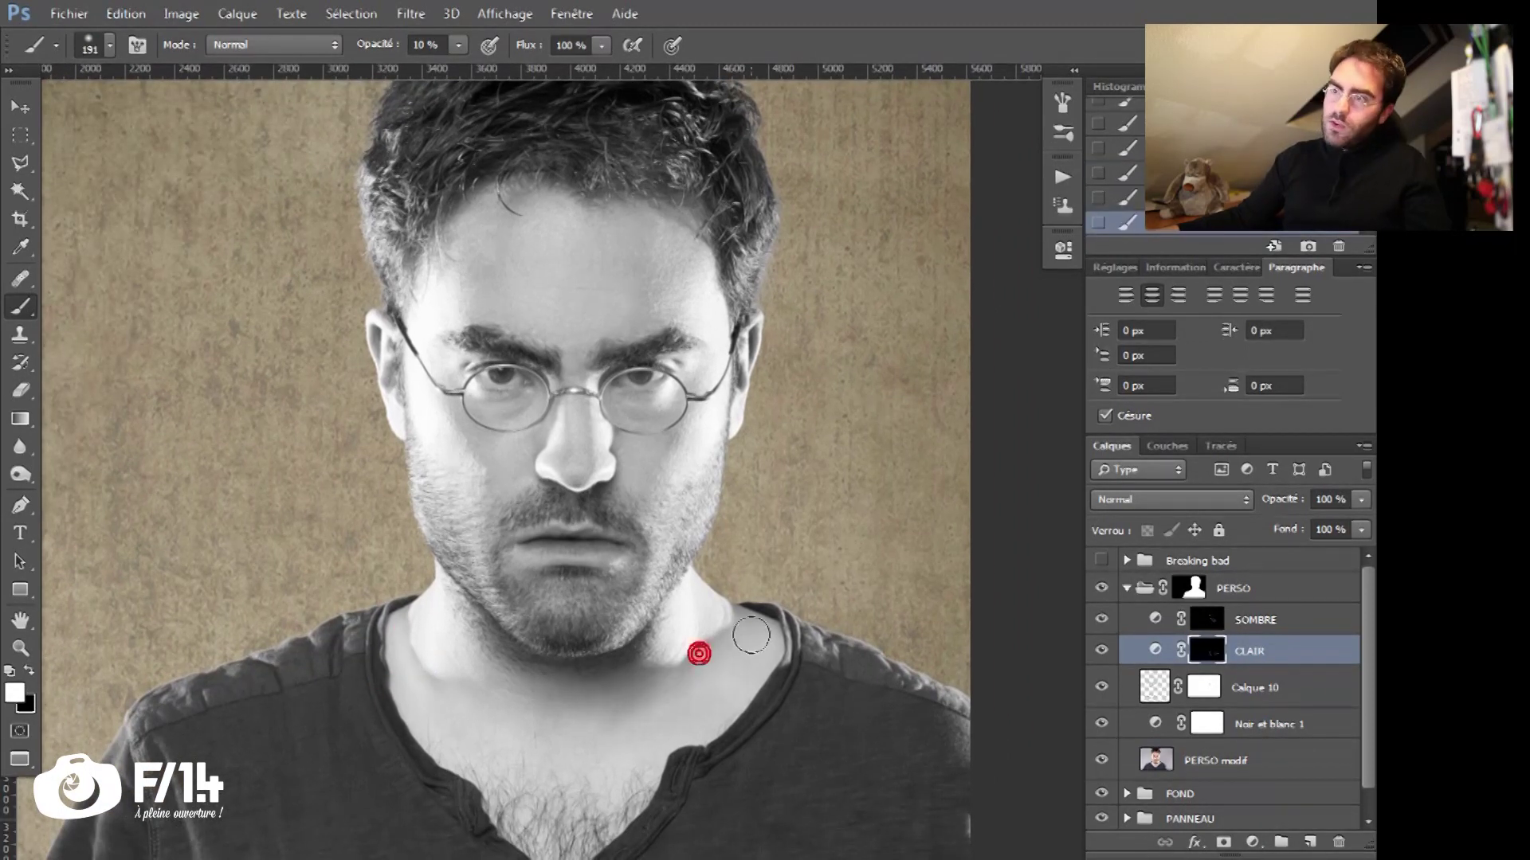
{"action": "left_click", "coordinate": [1060, 101]}
{"action": "left_click", "coordinate": [1060, 101]}
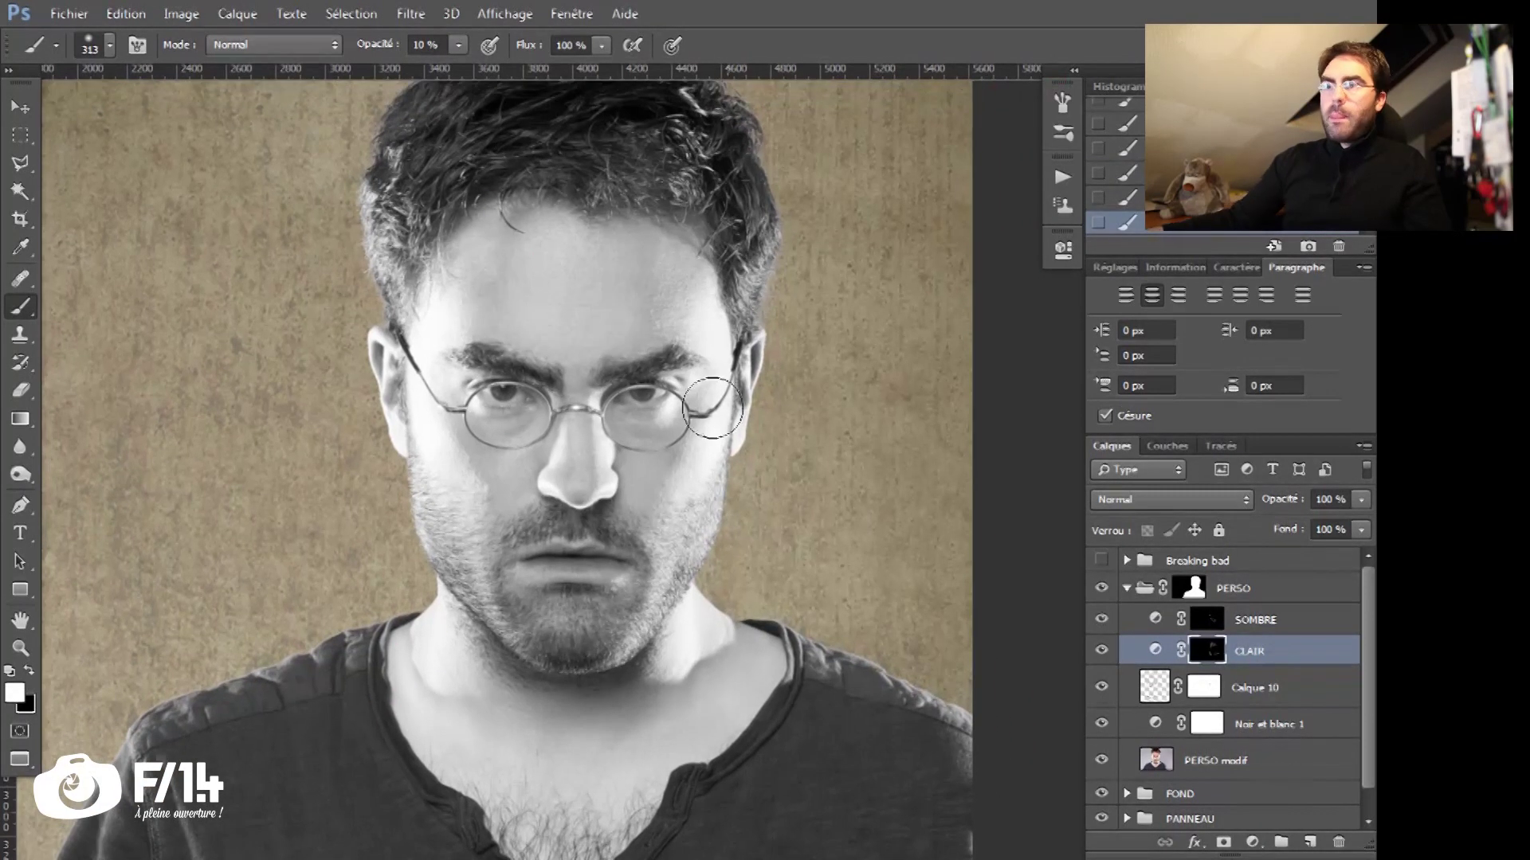
Step: Paint darker shading over the hair and forehead on the SOMBRE mask, and step back twice through the latest strokes
{"action": "left_click", "coordinate": [1207, 619]}
{"action": "mouse_move", "coordinate": [383, 170]}
{"action": "left_mouse_down"}
{"action": "mouse_move", "coordinate": [370, 331]}
{"action": "mouse_move", "coordinate": [618, 166]}
{"action": "mouse_move", "coordinate": [749, 327]}
{"action": "left_mouse_up"}
{"action": "mouse_move", "coordinate": [570, 361]}
{"action": "left_mouse_down"}
{"action": "mouse_move", "coordinate": [530, 354]}
{"action": "mouse_move", "coordinate": [661, 358]}
{"action": "left_mouse_up"}
{"action": "key", "text": "ctrl+alt+z"}
{"action": "key", "text": "ctrl+alt+z"}
Step: Darken the glasses frame along the lens rims and the image-left temple on the SOMBRE mask with a size 9 Brush
{"action": "left_click_drag", "start_coordinate": [411, 362], "coordinate": [323, 343]}
{"action": "left_click", "coordinate": [376, 435]}
{"action": "key", "text": "b"}
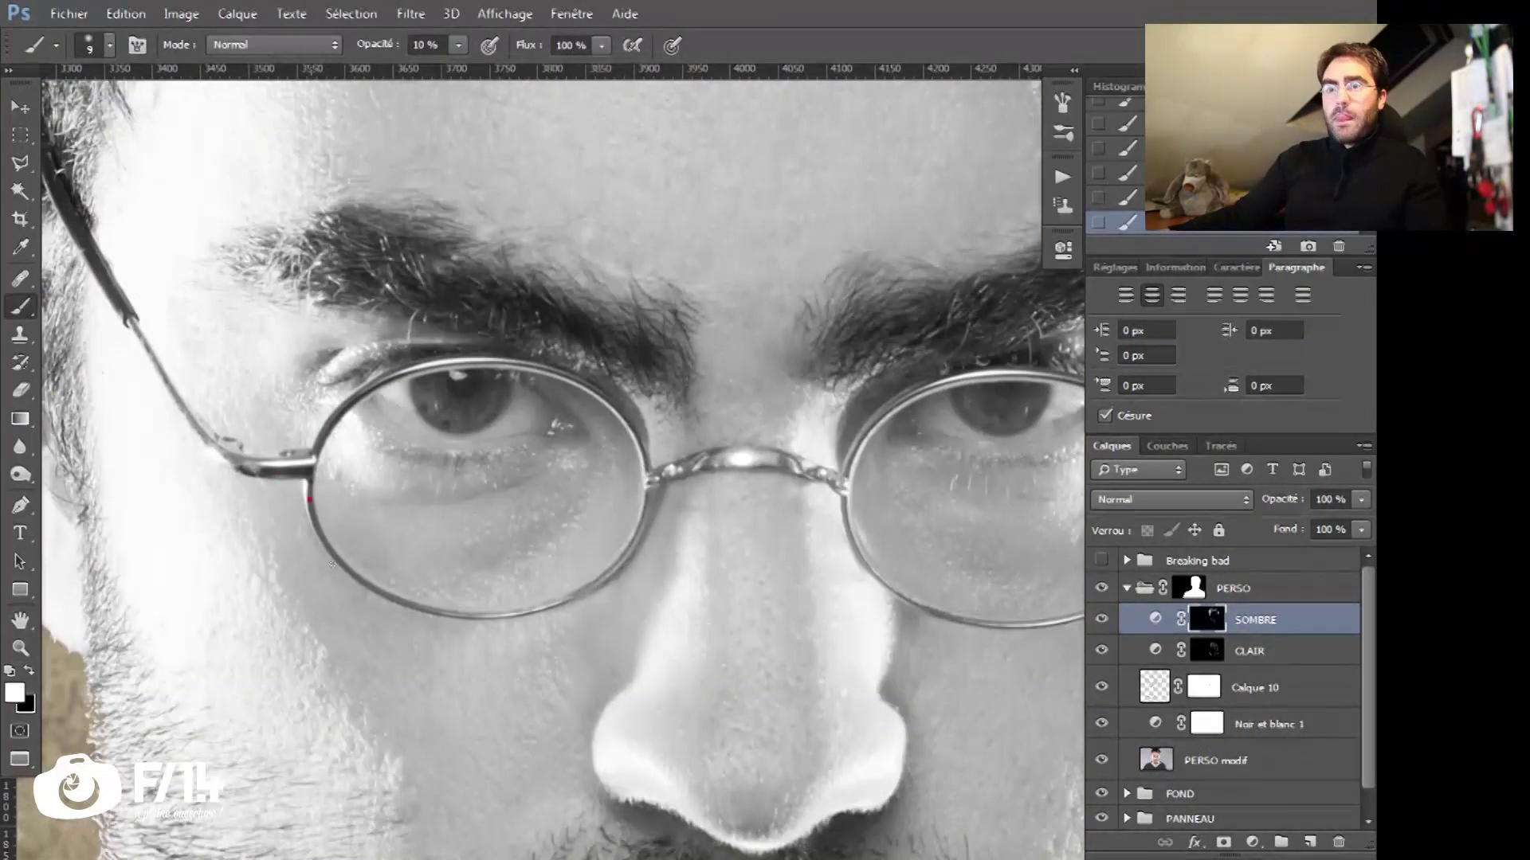
{"action": "left_click_drag", "start_coordinate": [889, 473], "coordinate": [569, 532]}
{"action": "right_click", "coordinate": [649, 679], "text": "alt"}
{"action": "left_click_drag", "start_coordinate": [648, 680], "coordinate": [860, 565]}
{"action": "left_click_drag", "start_coordinate": [399, 478], "coordinate": [820, 550]}
{"action": "left_click_drag", "start_coordinate": [339, 562], "coordinate": [161, 311]}
Step: Lighten the skin seen through the lenses below the eyes on the CLAIR mask with a size 39 Brush at 10 % opacity
{"action": "key", "text": "z"}
{"action": "mouse_move", "coordinate": [594, 553]}
{"action": "left_mouse_down"}
{"action": "mouse_move", "coordinate": [542, 552]}
{"action": "mouse_move", "coordinate": [605, 512]}
{"action": "mouse_move", "coordinate": [892, 430]}
{"action": "left_mouse_up"}
{"action": "left_click", "coordinate": [1250, 651]}
{"action": "key", "text": "b"}
{"action": "right_click", "coordinate": [499, 438], "text": "alt"}
{"action": "left_click_drag", "start_coordinate": [755, 447], "coordinate": [796, 451]}
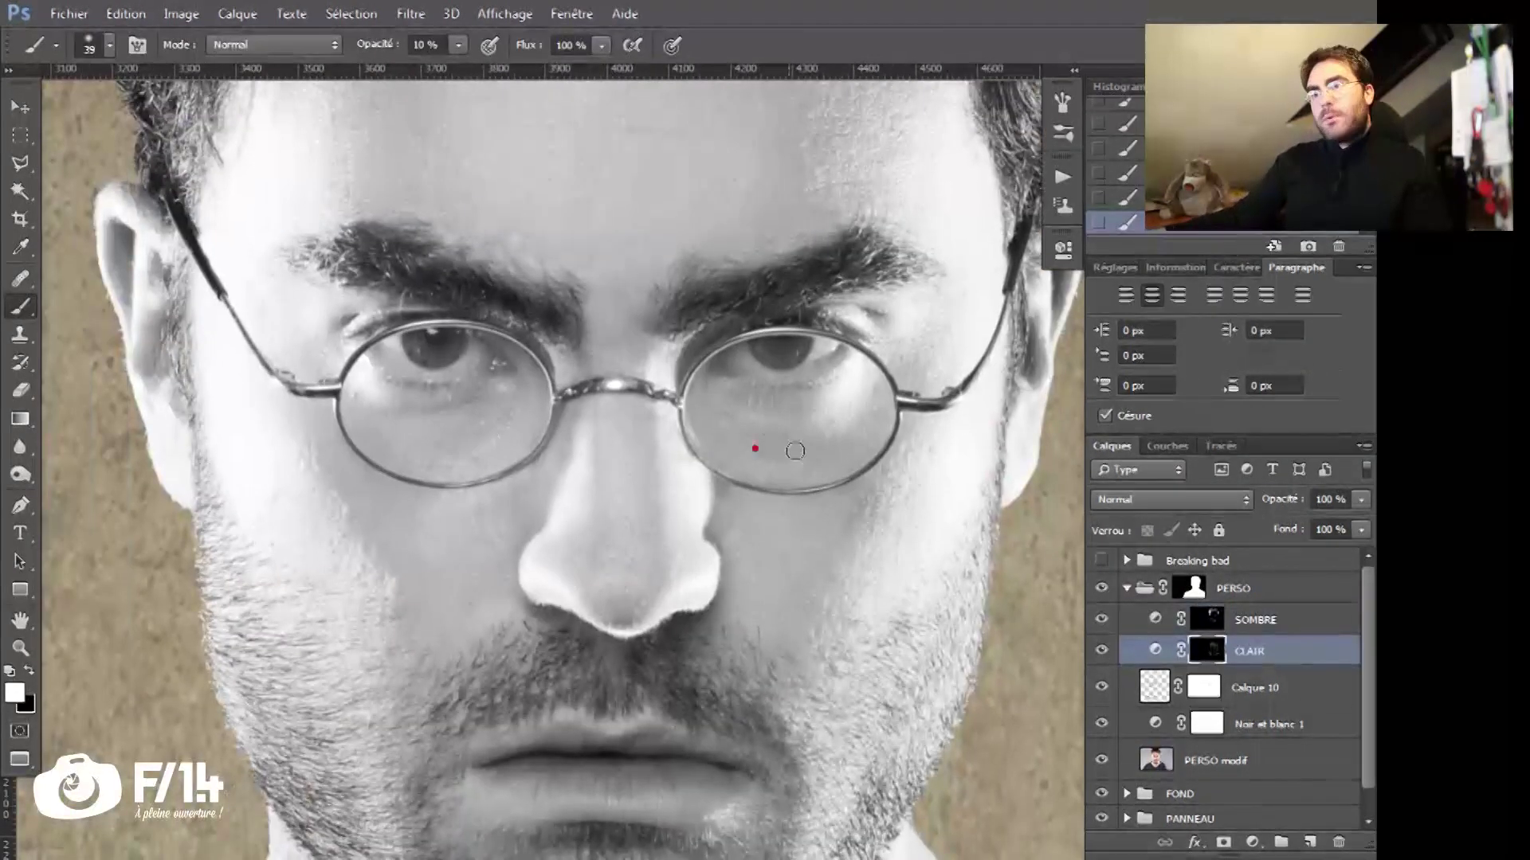
Step: Examine the eyes of the Breaking bad reference with the PERSO group hidden, and bring the black-and-white portrait back into view
{"action": "key", "text": "z"}
{"action": "left_click", "coordinate": [438, 355]}
{"action": "left_click_drag", "start_coordinate": [461, 327], "coordinate": [498, 427]}
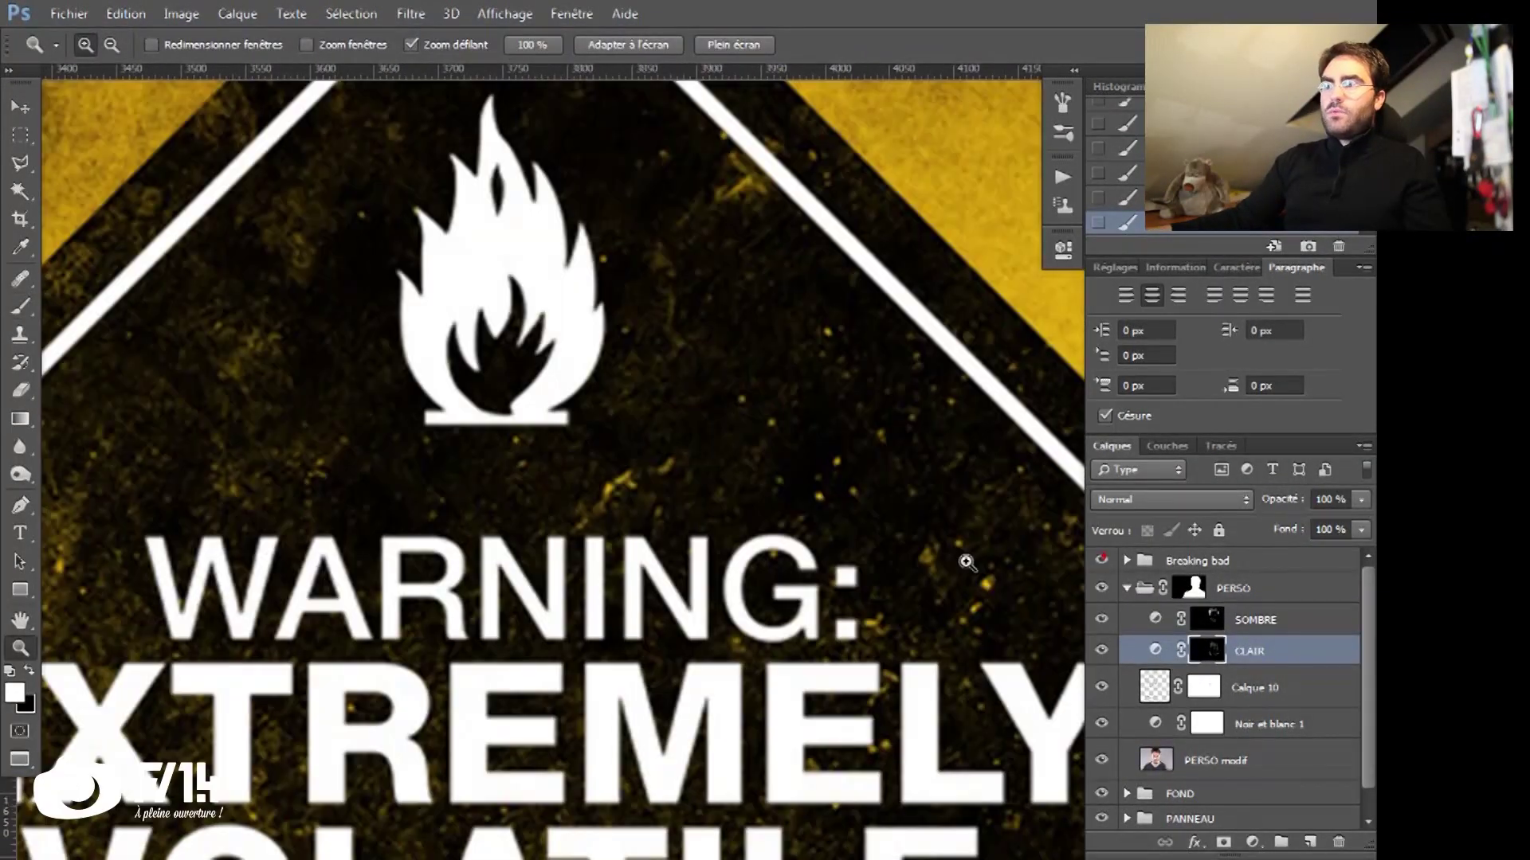
{"action": "left_click", "coordinate": [529, 505], "text": "alt"}
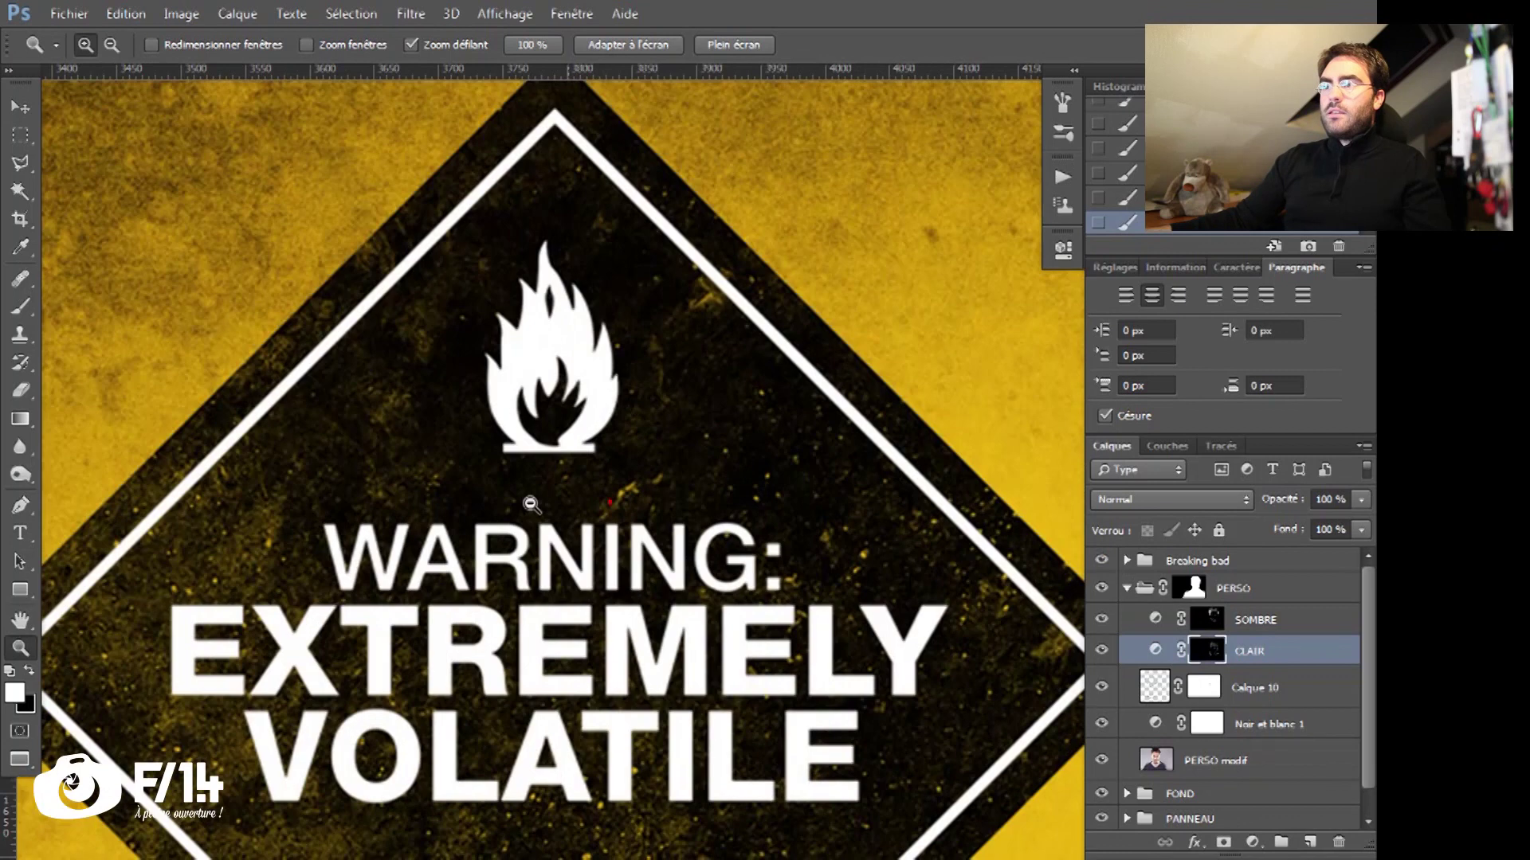
{"action": "left_click", "coordinate": [427, 505], "text": "alt"}
{"action": "left_click_drag", "start_coordinate": [427, 505], "coordinate": [631, 490]}
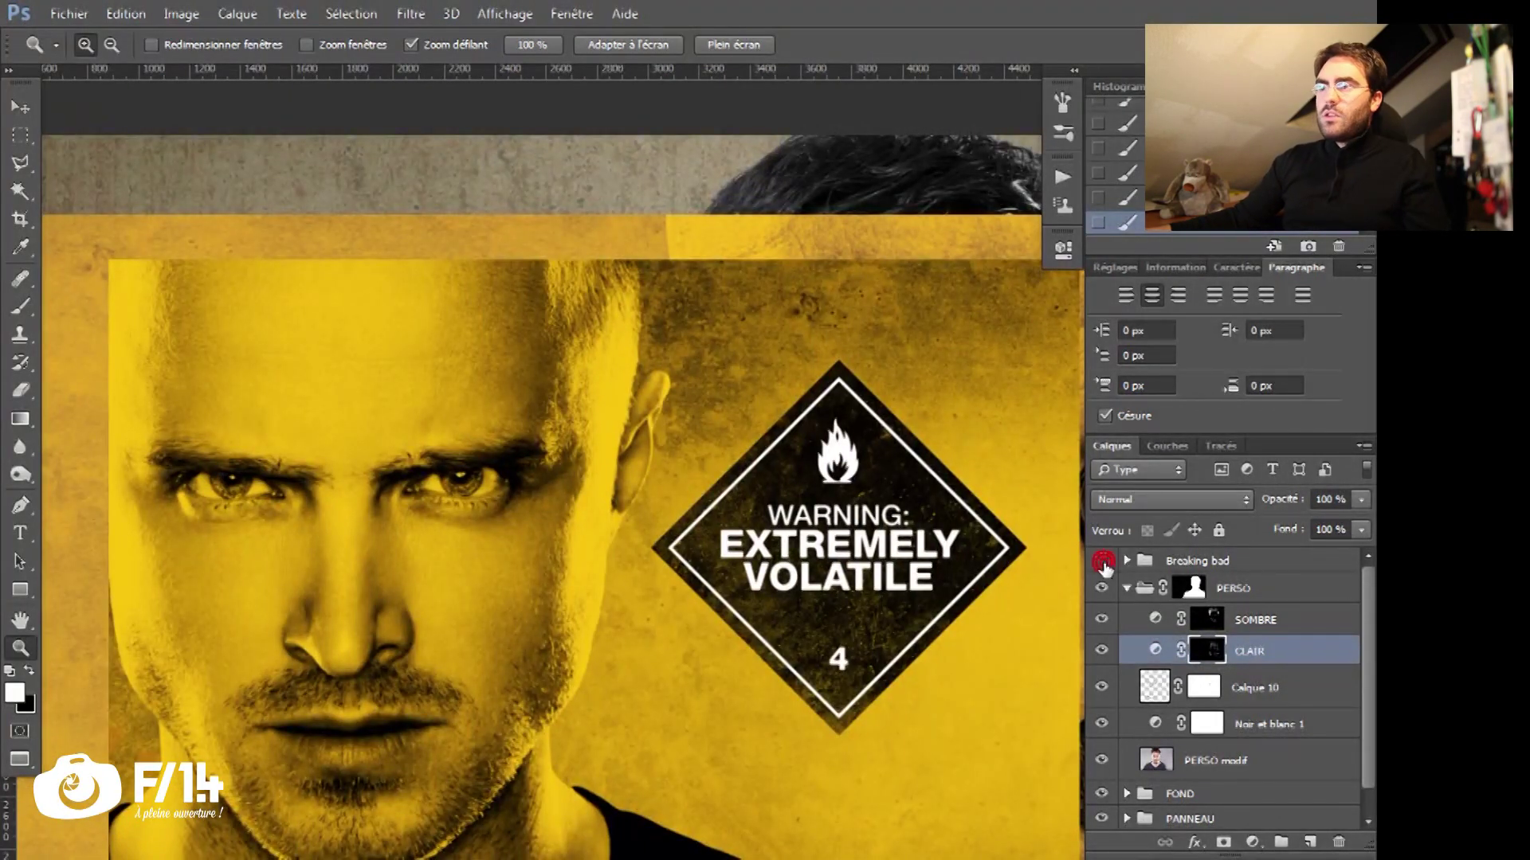
{"action": "left_click_drag", "start_coordinate": [1104, 563], "coordinate": [1101, 588]}
{"action": "left_click", "coordinate": [1101, 560]}
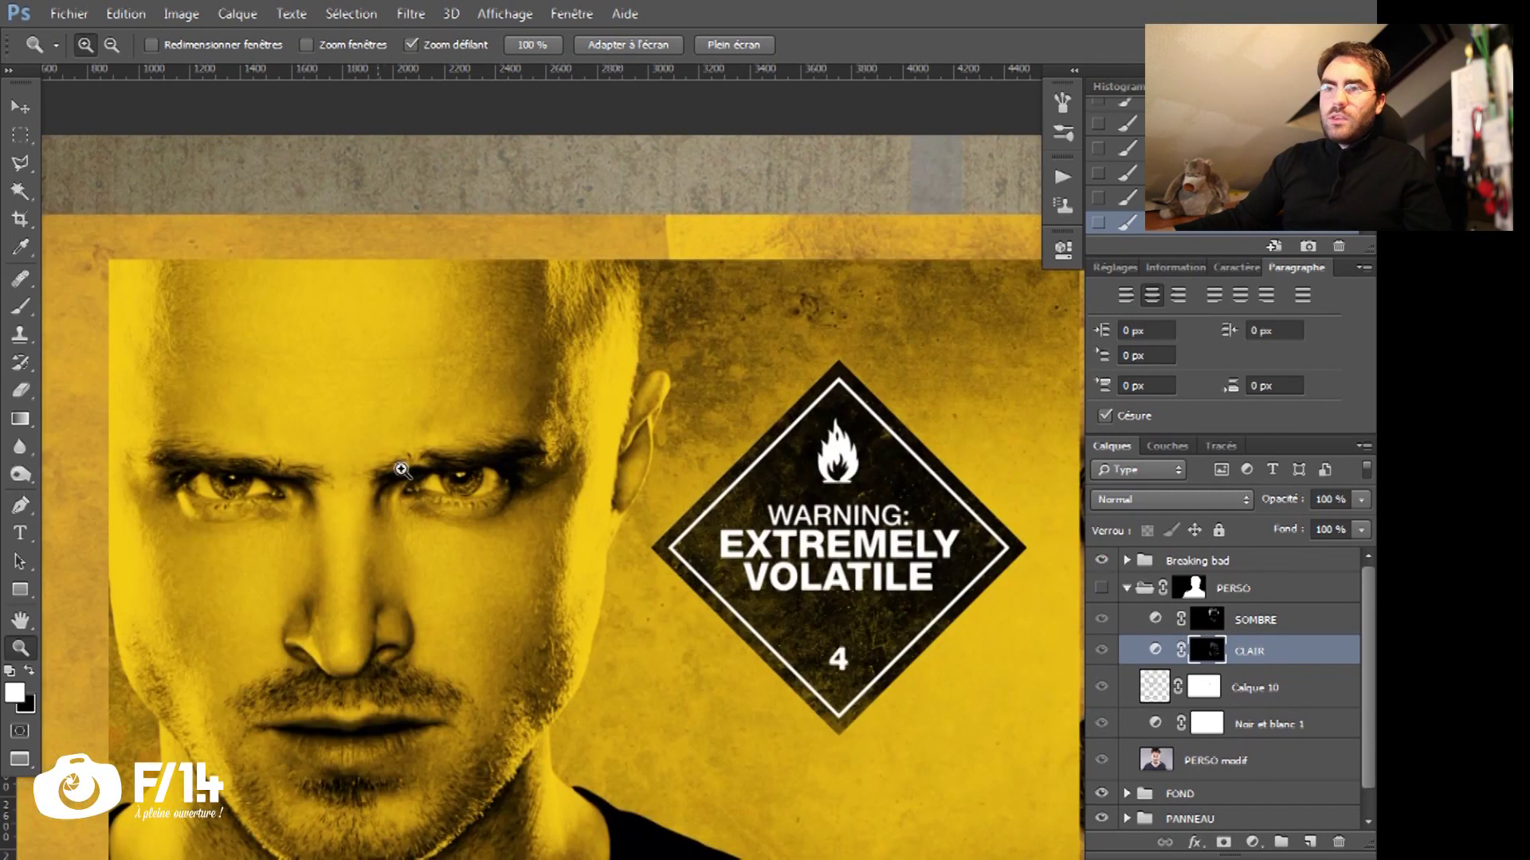
{"action": "left_click", "coordinate": [1102, 561]}
{"action": "left_click", "coordinate": [1101, 588]}
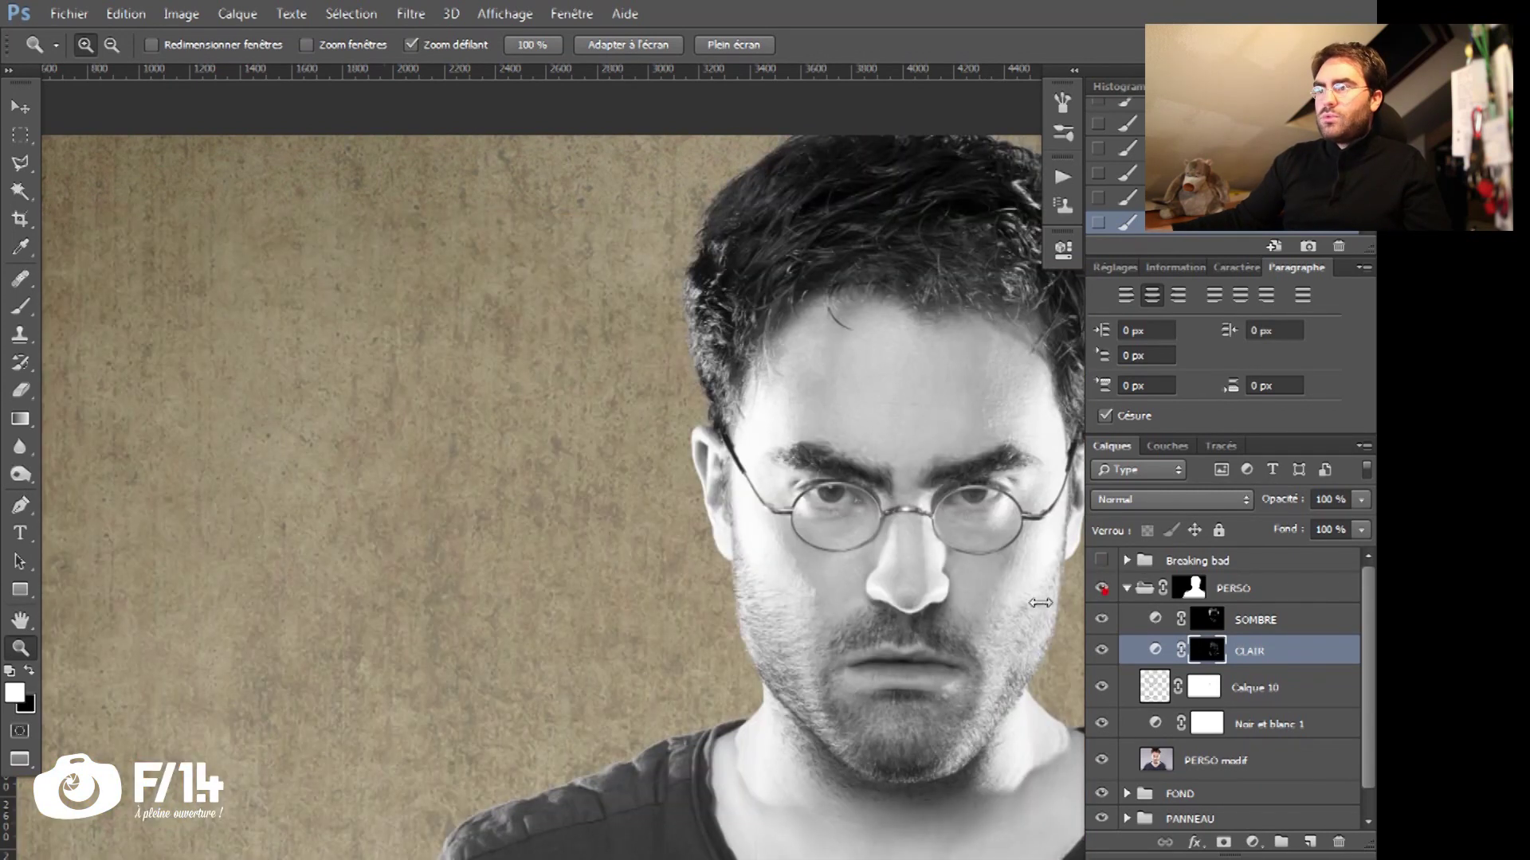
Step: Lighten the whites of both eyes behind the lenses on the CLAIR mask with a size 30 white Brush at 10 % opacity
{"action": "left_click_drag", "start_coordinate": [940, 608], "coordinate": [505, 574]}
{"action": "left_click_drag", "start_coordinate": [321, 431], "coordinate": [451, 449]}
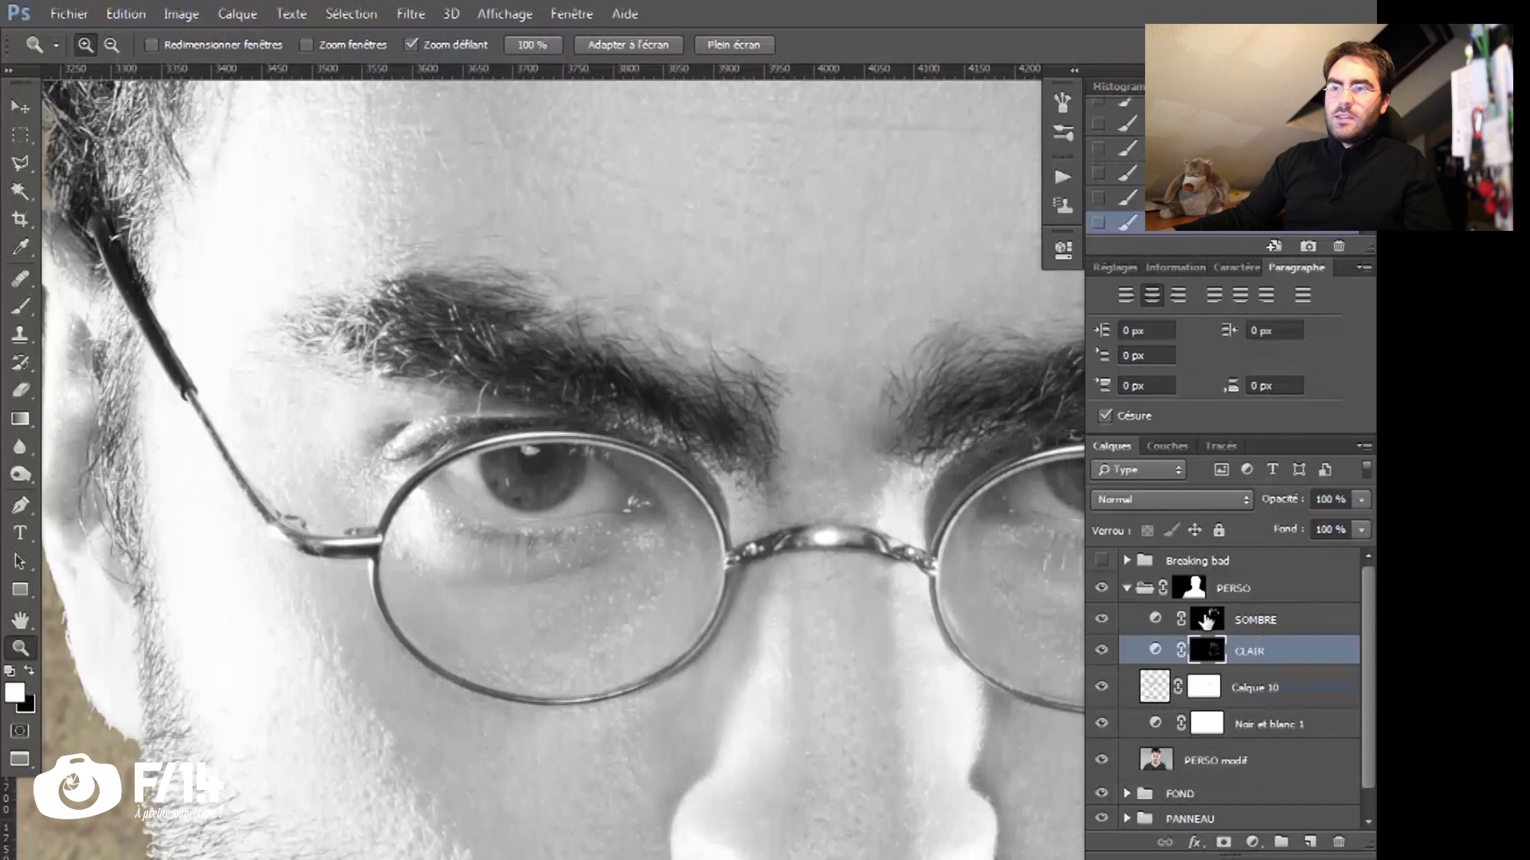
{"action": "left_click", "coordinate": [1185, 618]}
{"action": "left_click", "coordinate": [1197, 659]}
{"action": "key", "text": "b"}
{"action": "right_click", "coordinate": [544, 504], "text": "alt"}
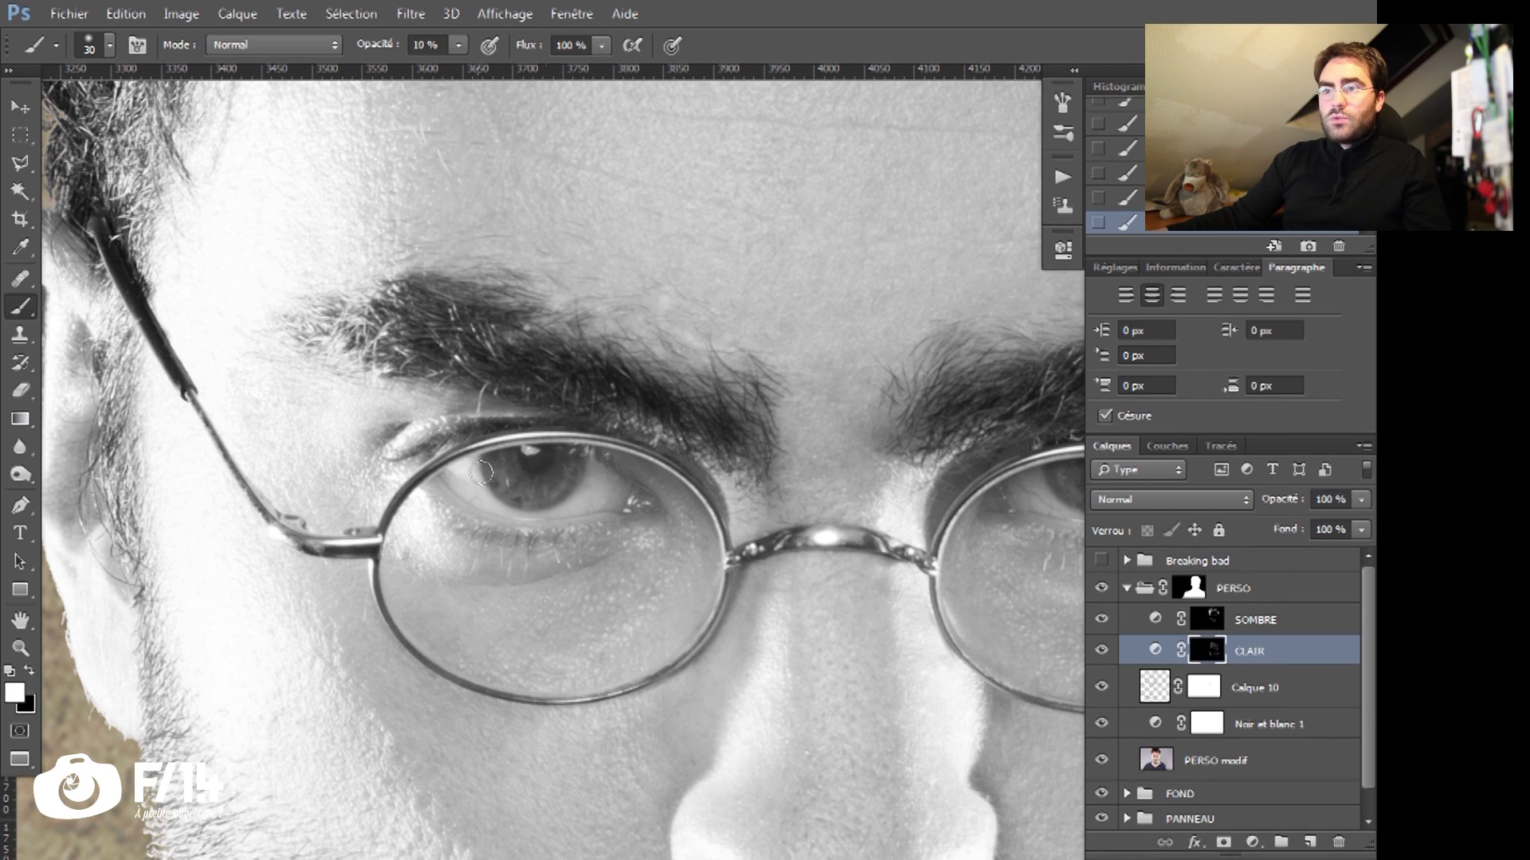
{"action": "left_click_drag", "start_coordinate": [564, 509], "coordinate": [593, 480]}
{"action": "left_click_drag", "start_coordinate": [673, 563], "coordinate": [511, 585]}
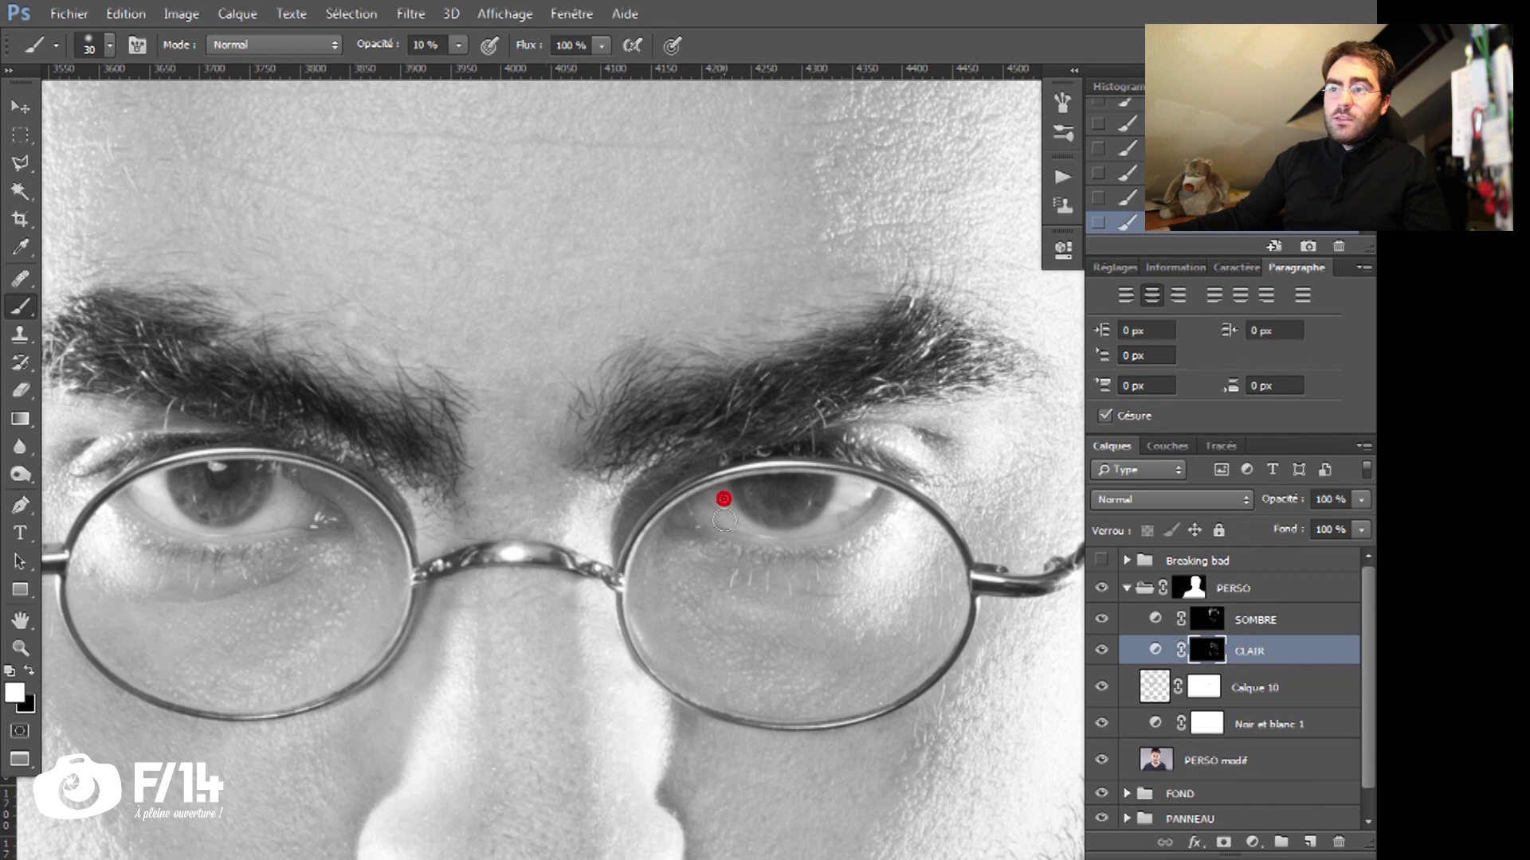
{"action": "left_click", "coordinate": [776, 528]}
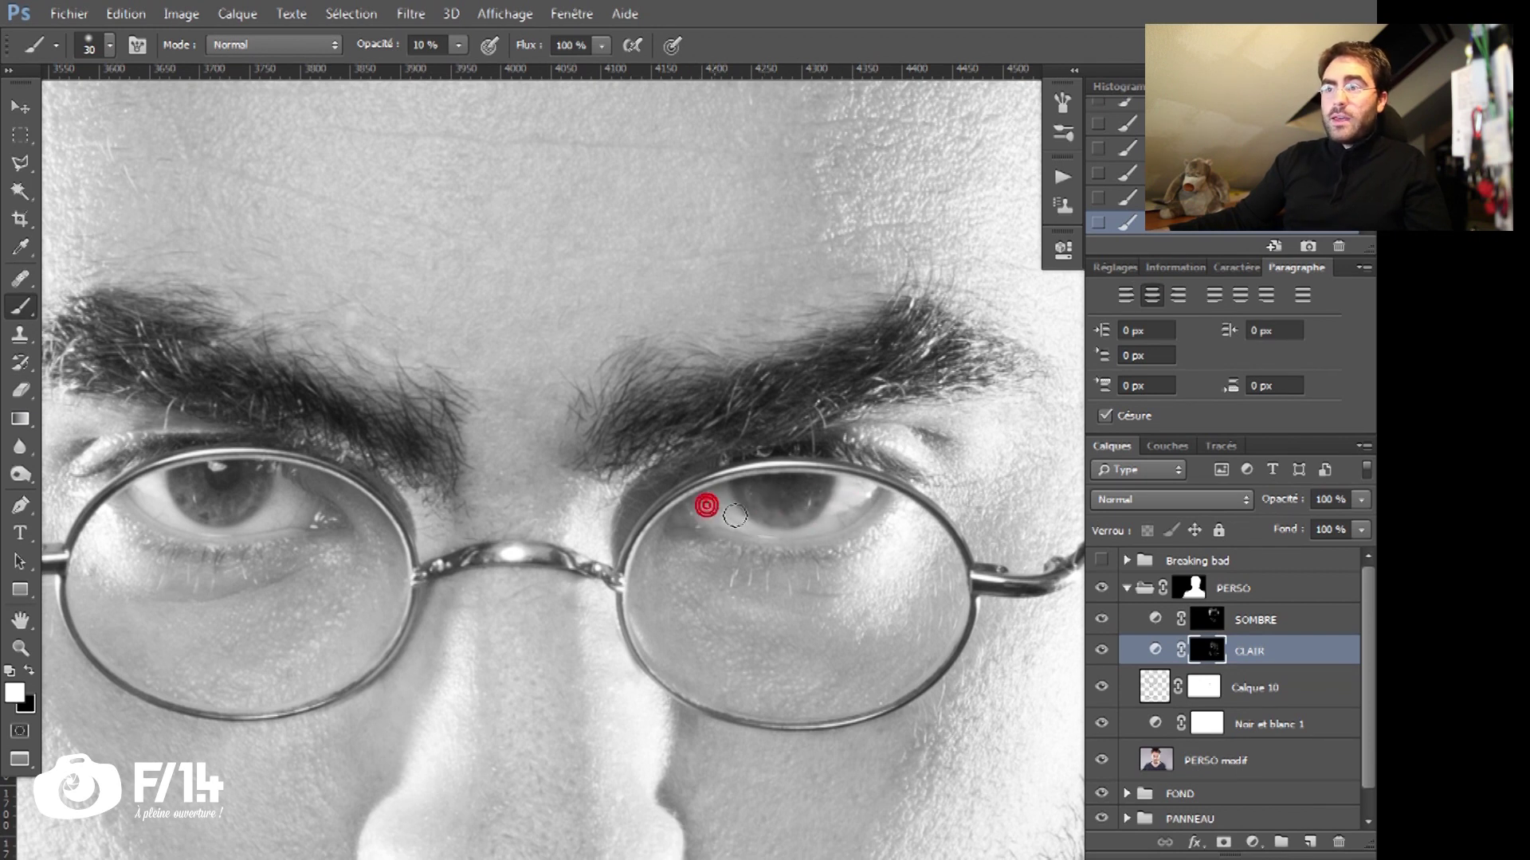
Step: Darken the irises on the SOMBRE mask with the size 30 white Brush at 10 % opacity, and check the shading's effect
{"action": "left_click", "coordinate": [1221, 621]}
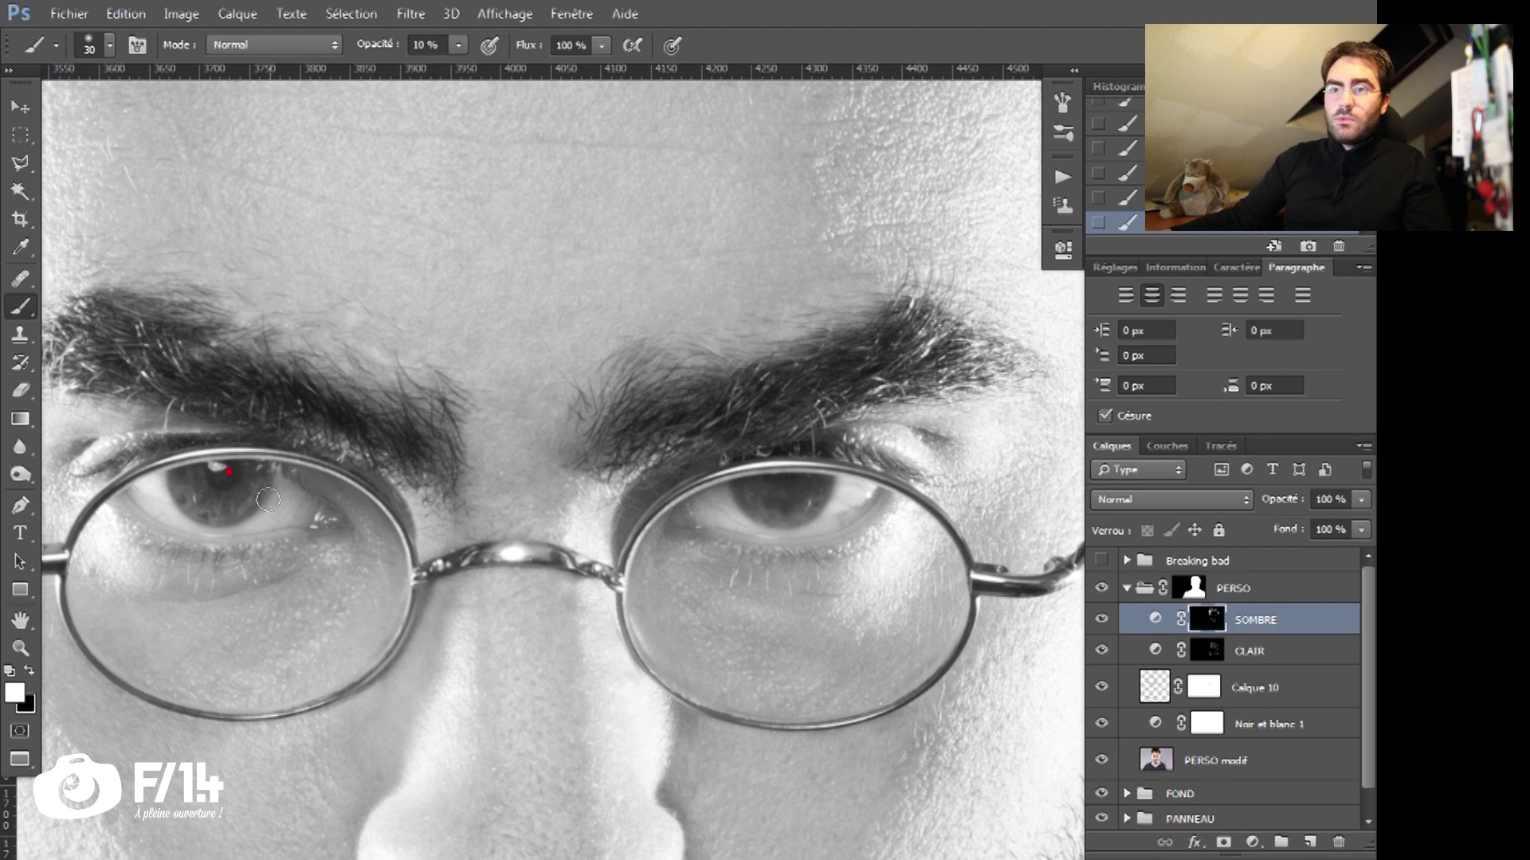
{"action": "left_click_drag", "start_coordinate": [113, 614], "coordinate": [331, 533]}
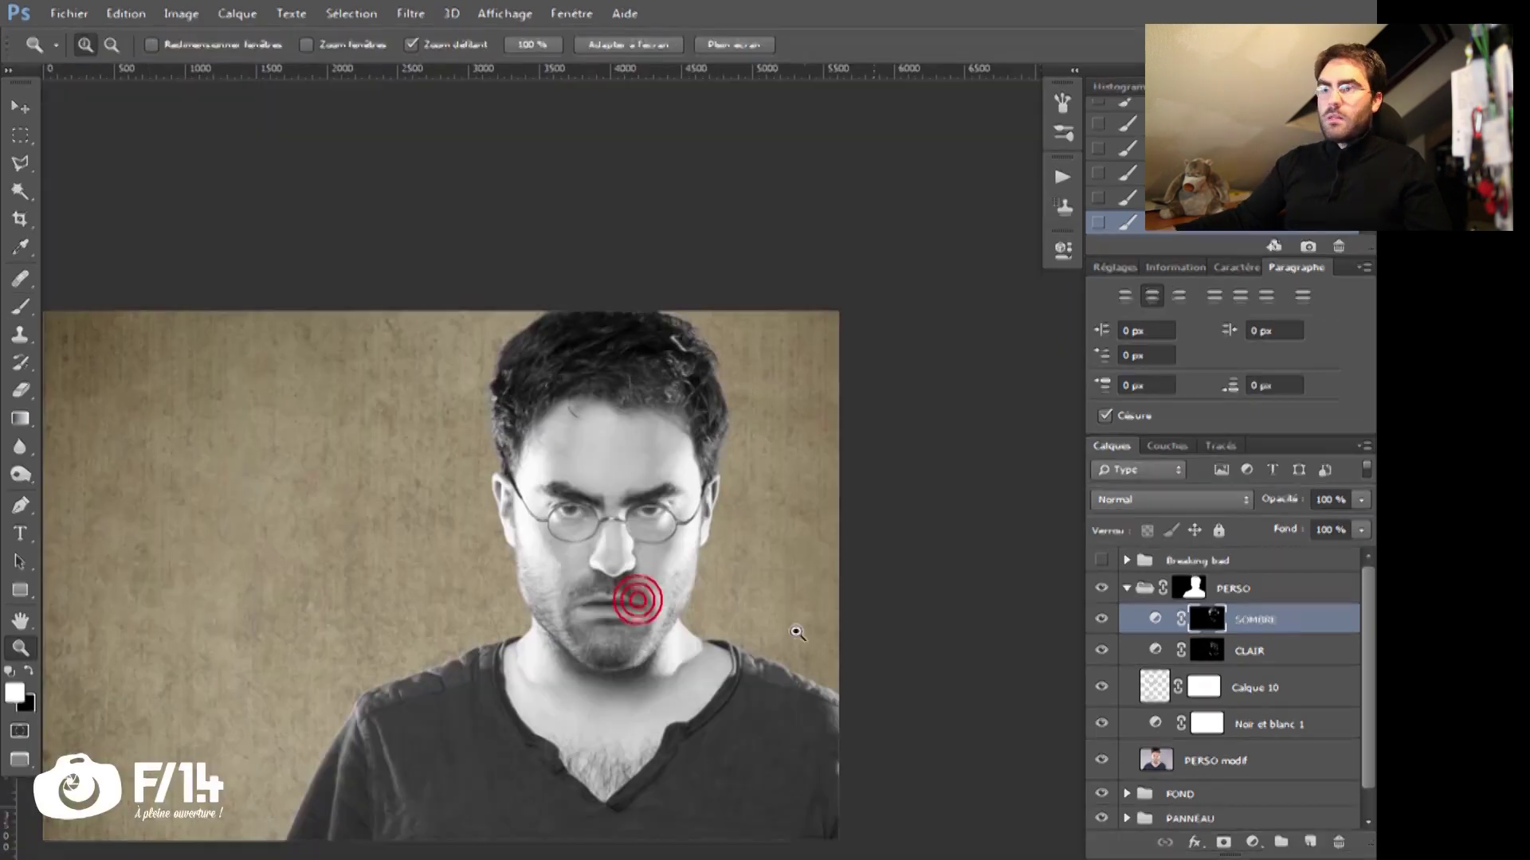
{"action": "left_click", "coordinate": [1101, 623]}
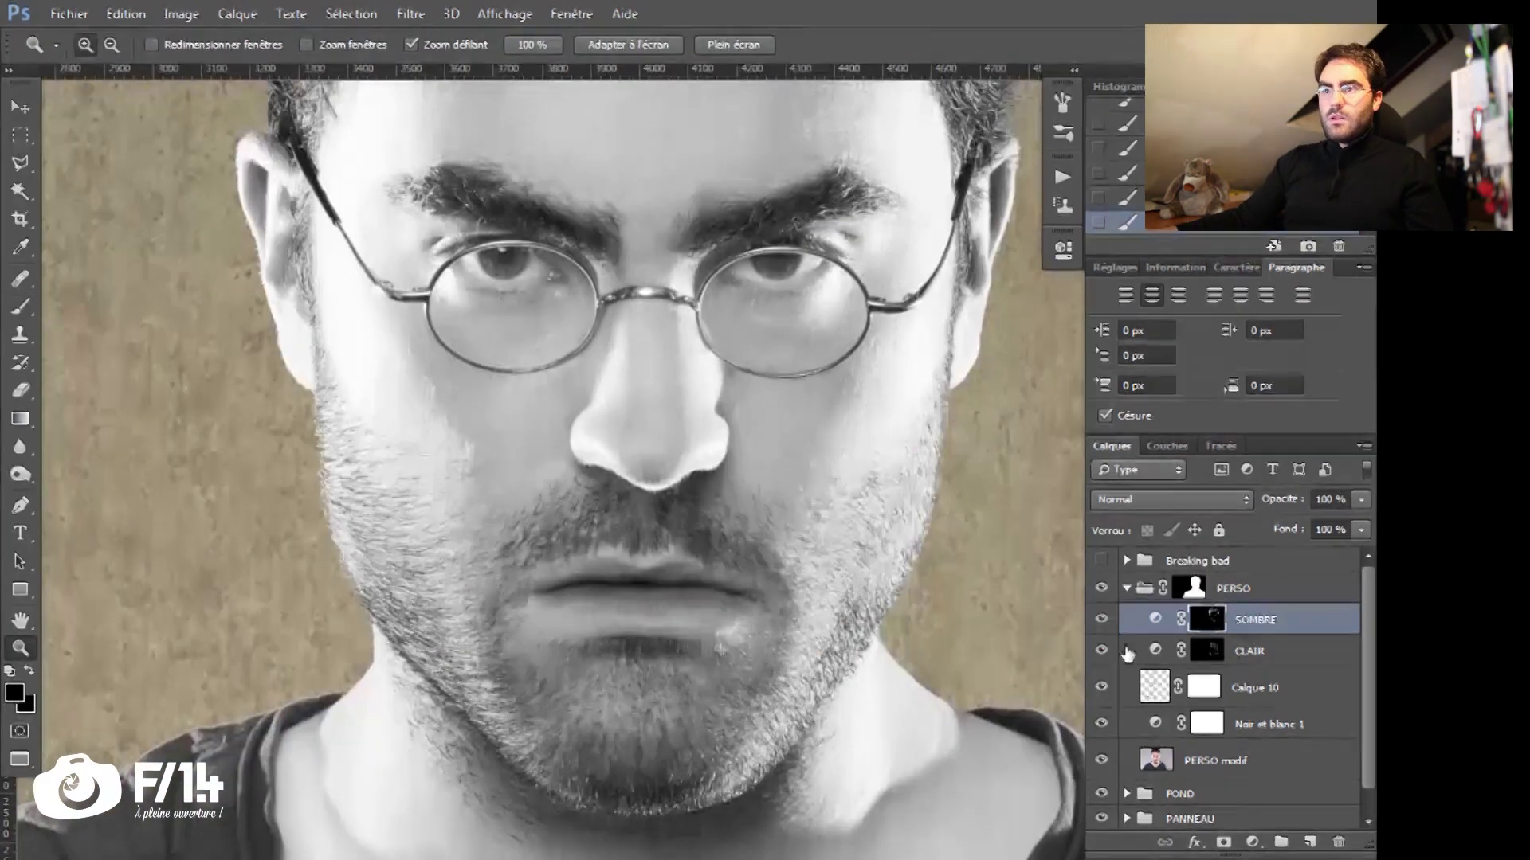
Step: Soften the tones around the lower lip and its image-right corner with a black Brush at 10 % opacity, comparing the SOMBRE shading on and off
{"action": "key", "text": "b"}
{"action": "left_click", "coordinate": [681, 624]}
{"action": "key", "text": "z"}
{"action": "left_click_drag", "start_coordinate": [697, 626], "coordinate": [629, 626]}
{"action": "left_click", "coordinate": [1104, 619]}
{"action": "left_click", "coordinate": [1104, 619]}
{"action": "key", "text": "b"}
{"action": "left_click", "coordinate": [730, 628]}
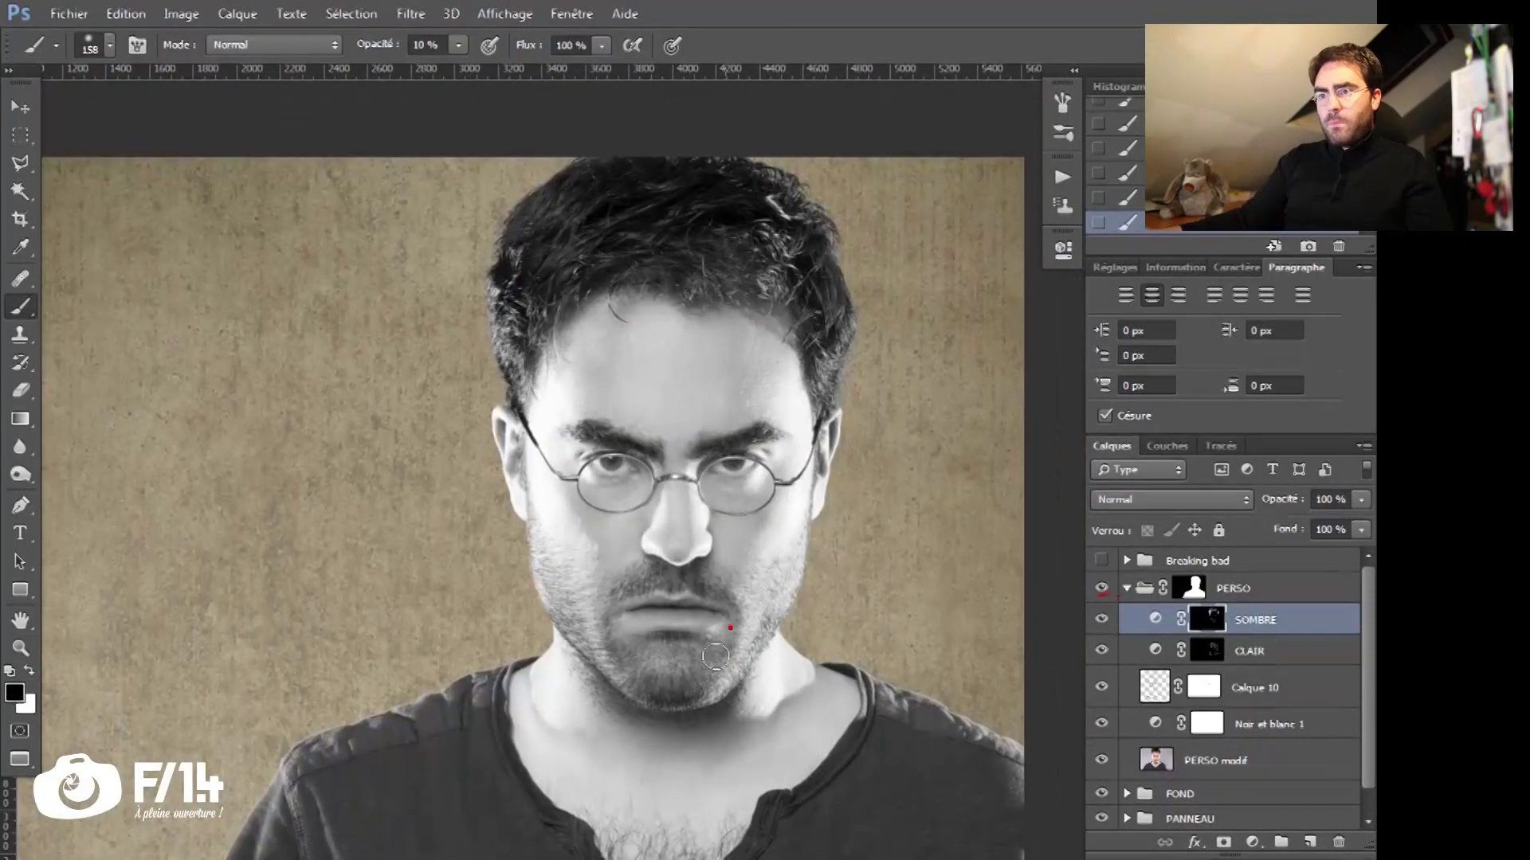
Step: Make the SOMBRE mask active for painting and adjust the Brush size over the hair
{"action": "left_click", "coordinate": [1207, 650]}
{"action": "left_click", "coordinate": [1207, 619]}
{"action": "right_click", "coordinate": [569, 246]}
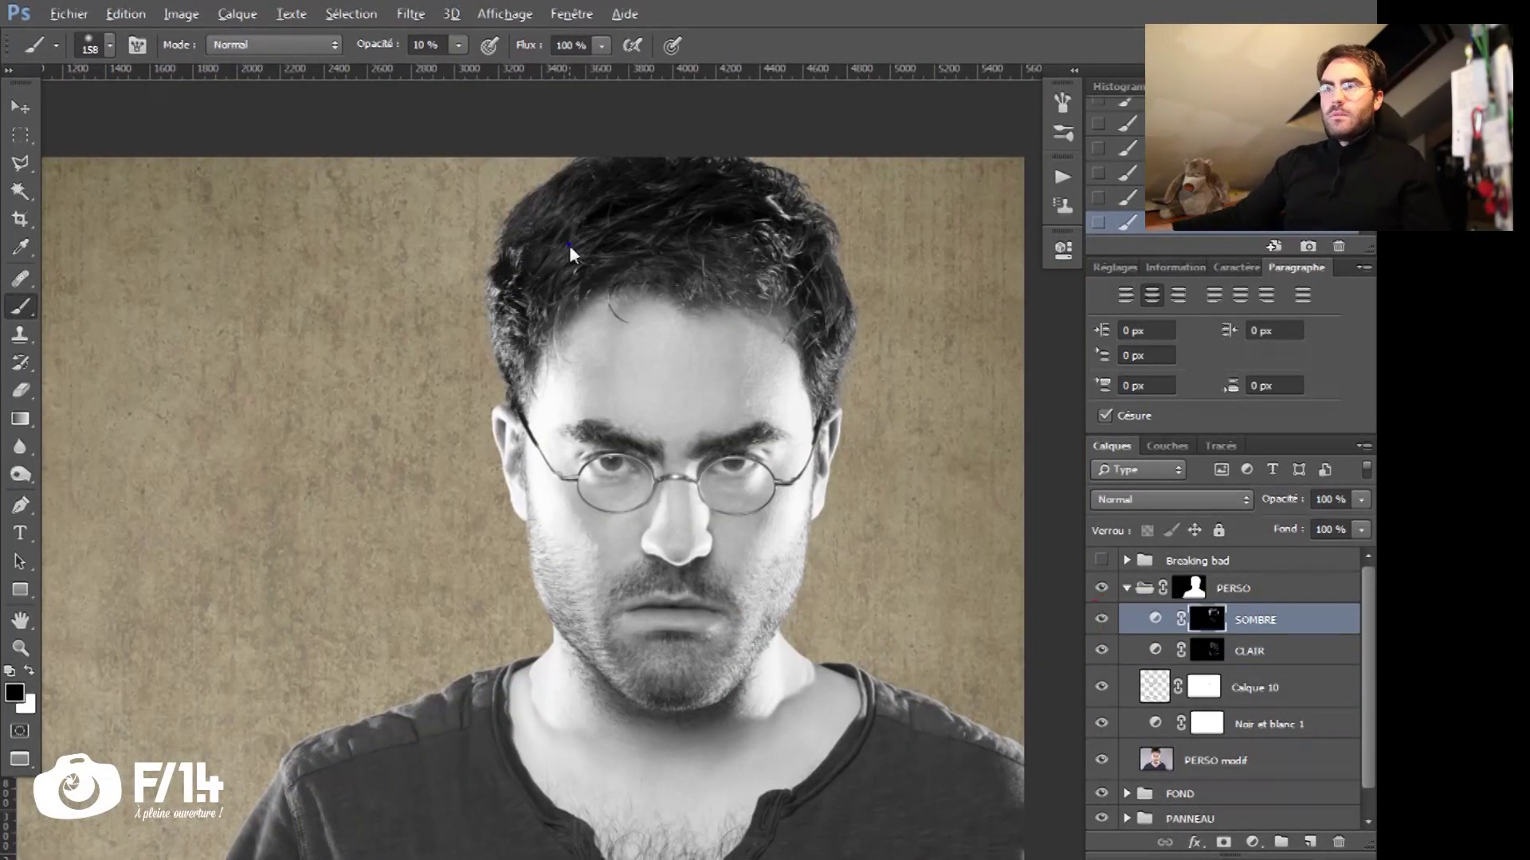